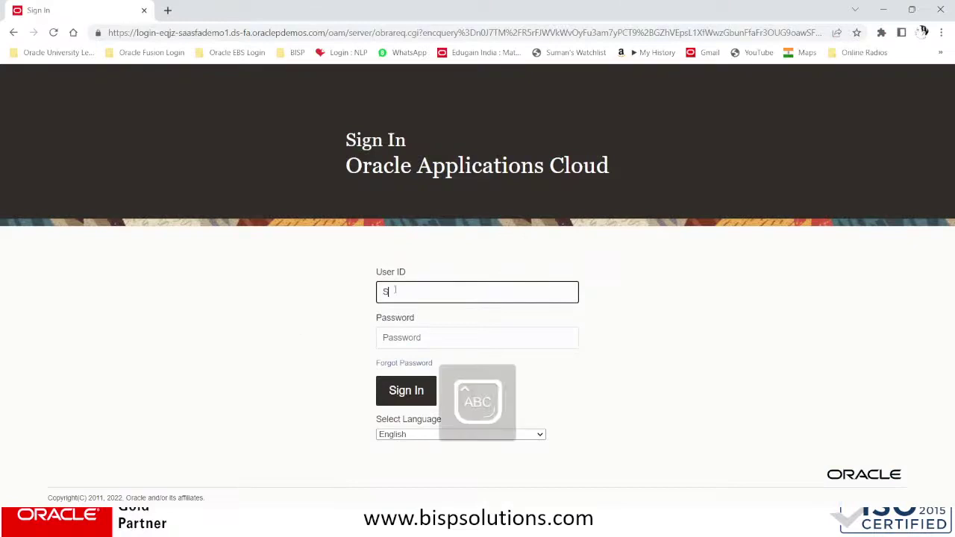
Sign in to Oracle Fusion with the user ID and password.
type(".SAHA")
key("Tab")
type("•••••••••")
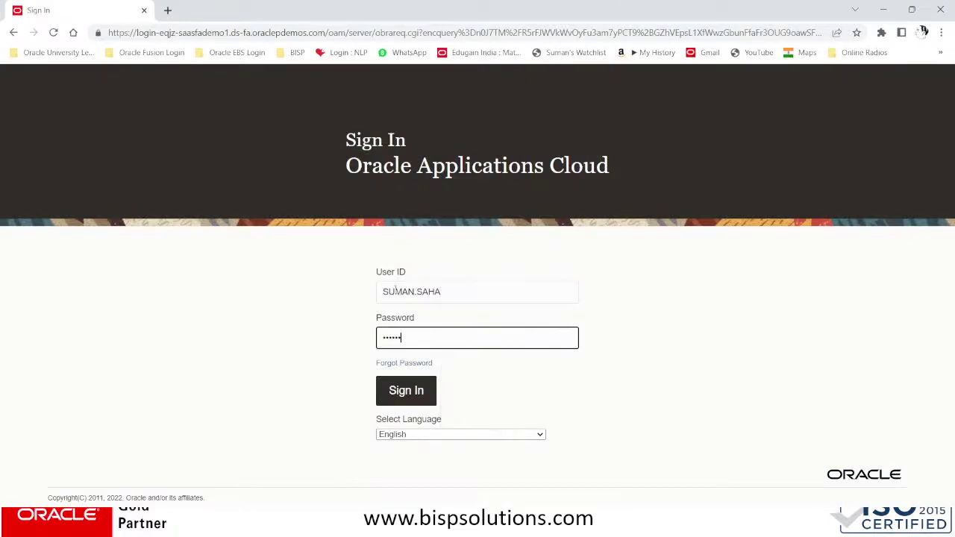
key("Return")
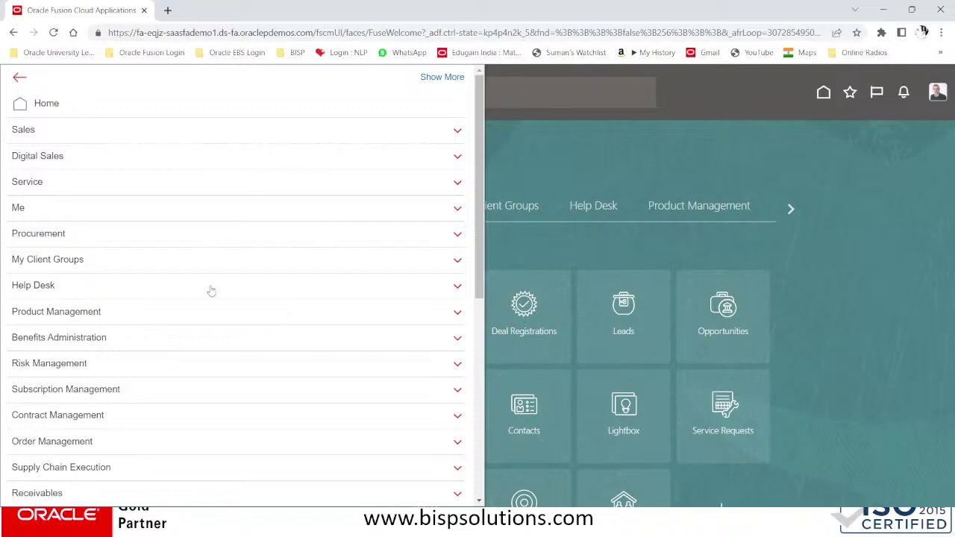
Go to Payables > Invoices from the Navigator.
scroll(217, 305, "down", 2)
scroll(218, 306, "down", 1)
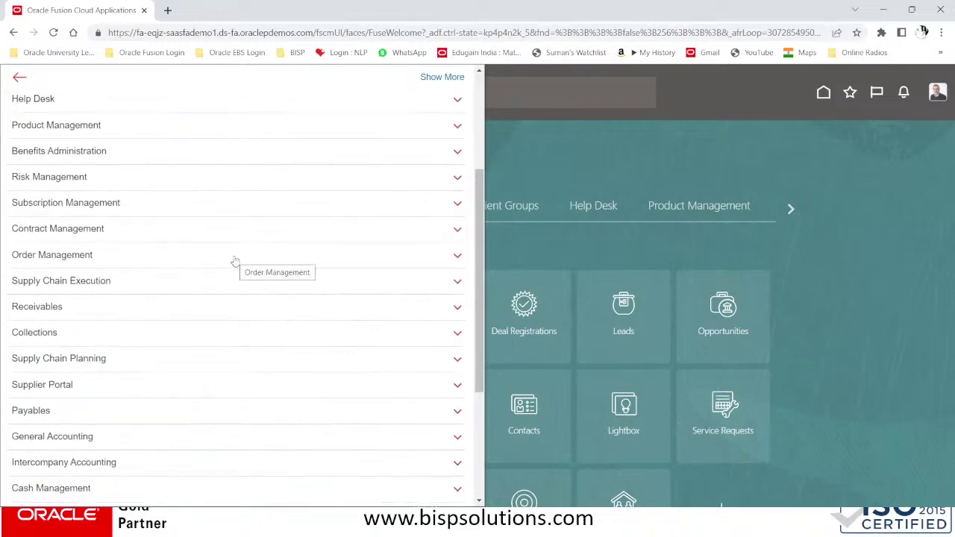
scroll(235, 262, "down", 2)
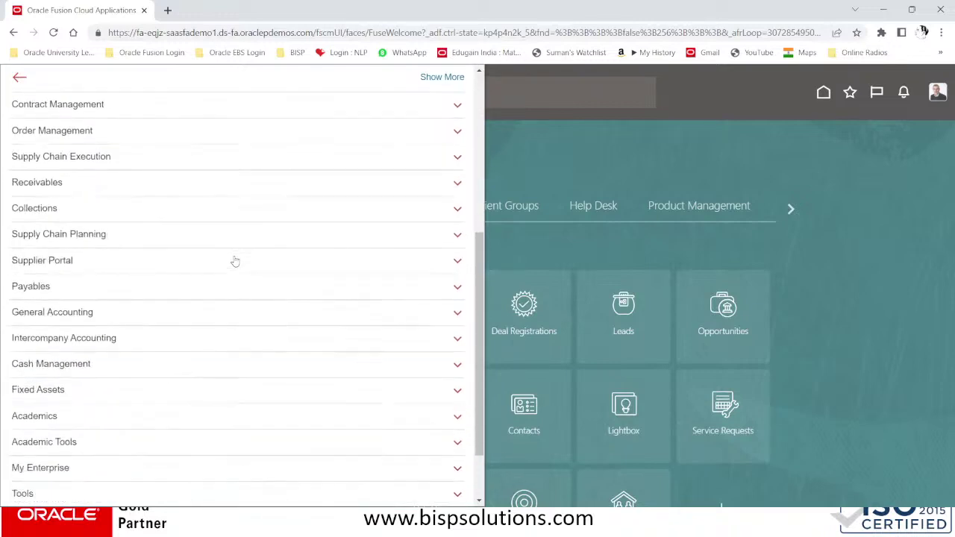
left_click(91, 295)
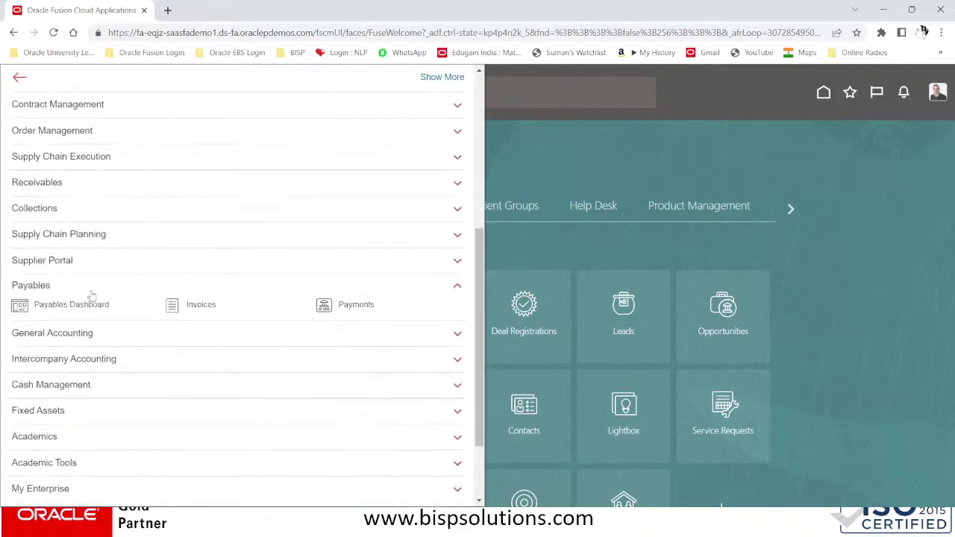
left_click(200, 304)
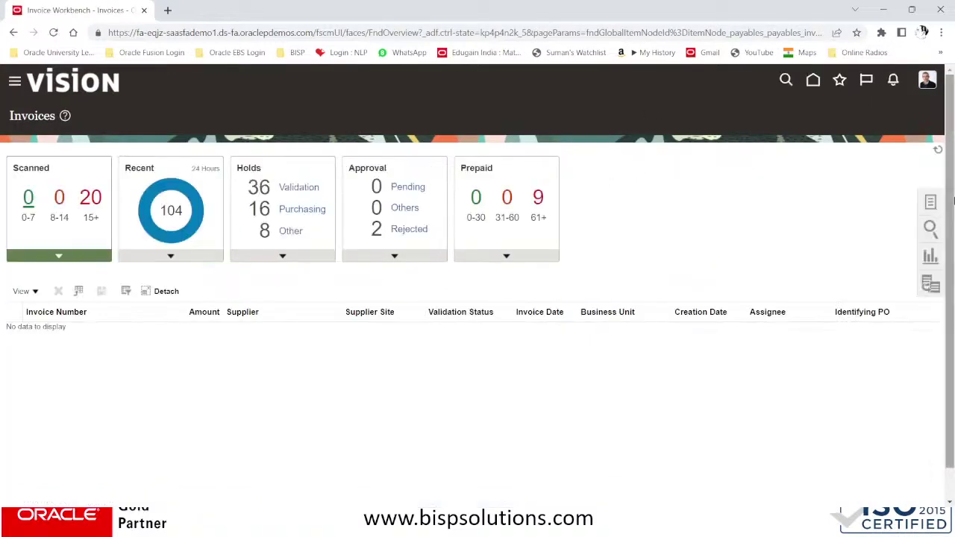
Download the Create Recurring Invoices spreadsheet from the Tasks panel and save it to the Desktop.
left_click(931, 202)
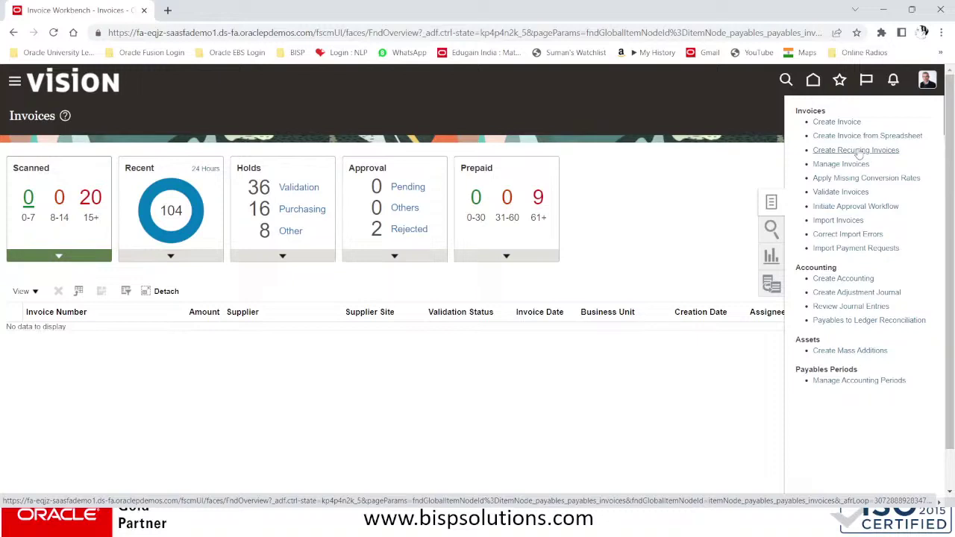
left_click(858, 153)
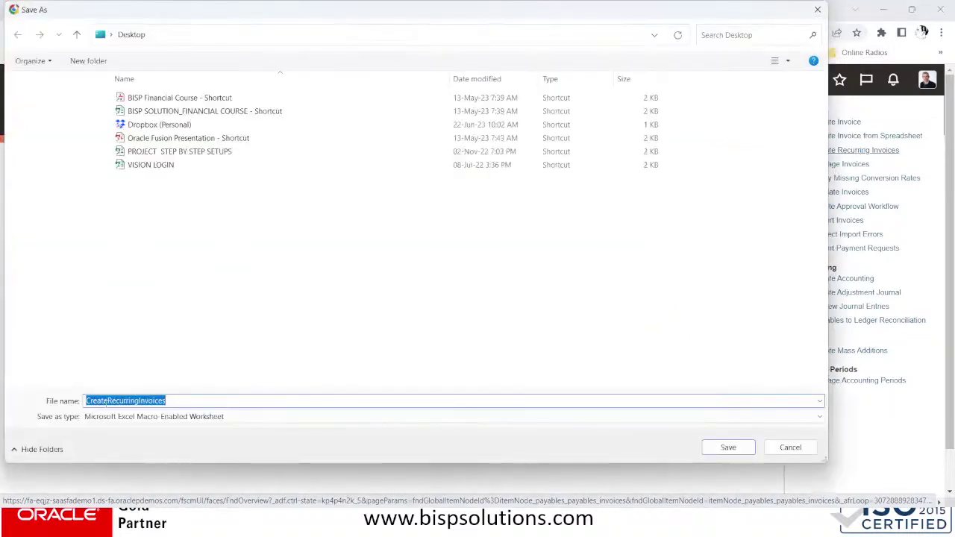
left_click(737, 450)
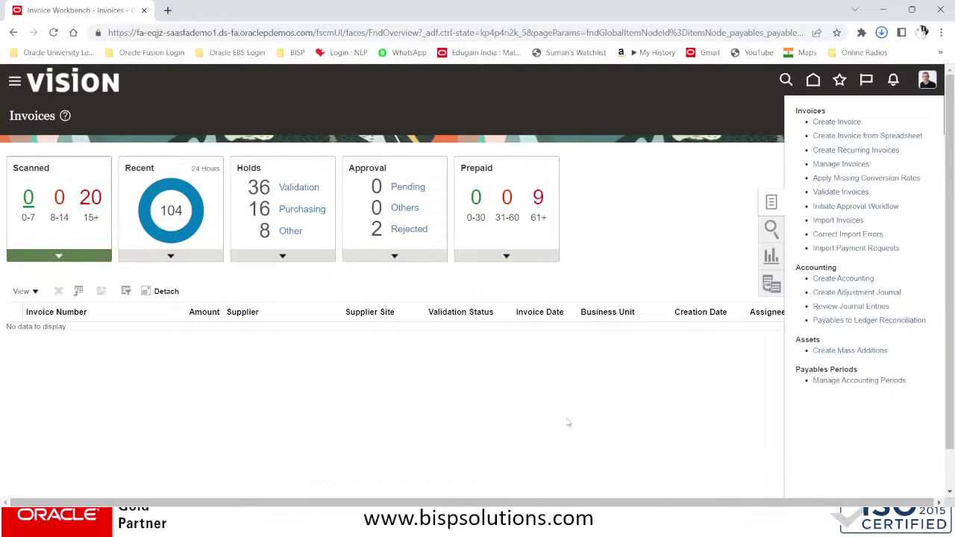
Open CreateRecurringInvoices.xlsm from Chrome's downloads list.
left_click(881, 32)
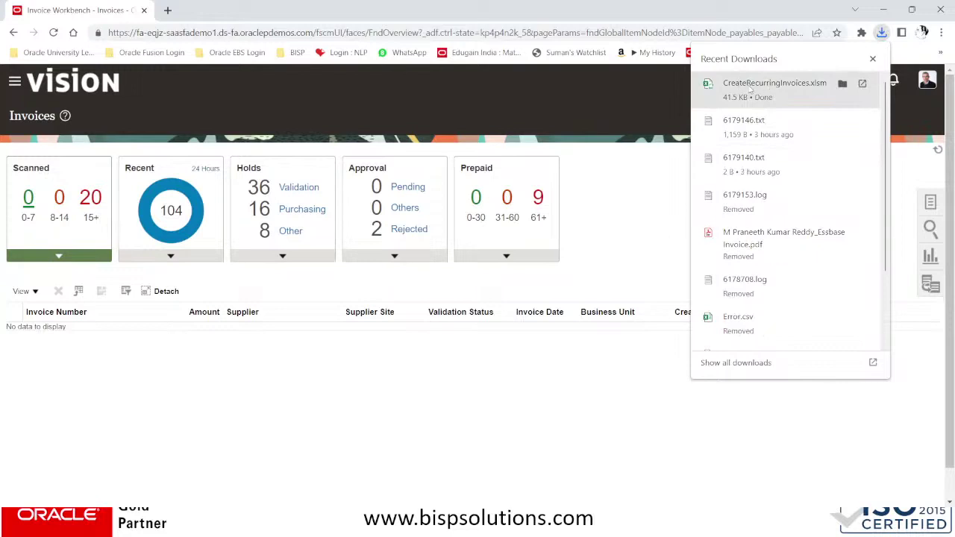
left_click(750, 88)
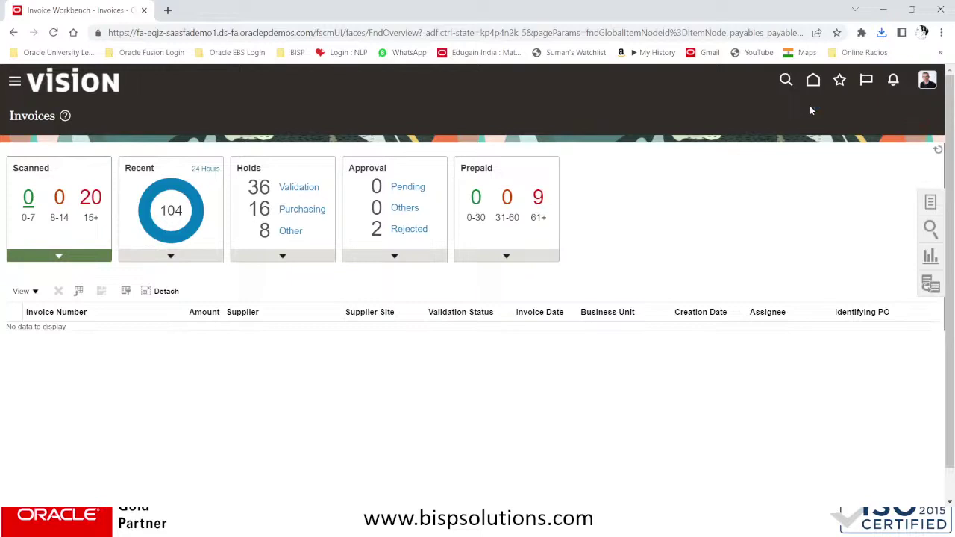
key("alt+Tab")
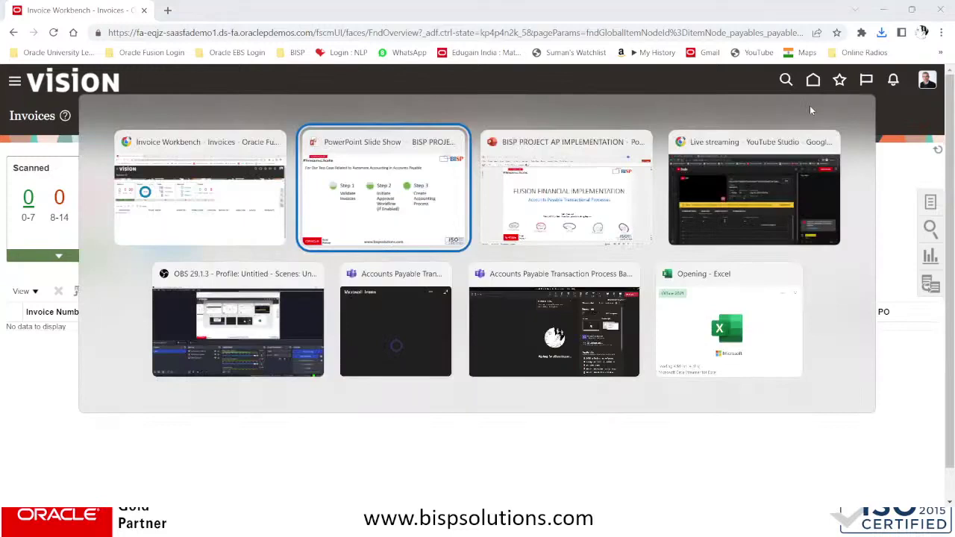
In Excel, accept the Fusion connection and log in with the user ID and password.
key("Tab")
key("Tab")
key("Tab")
key("Tab")
key("Tab")
key("Tab")
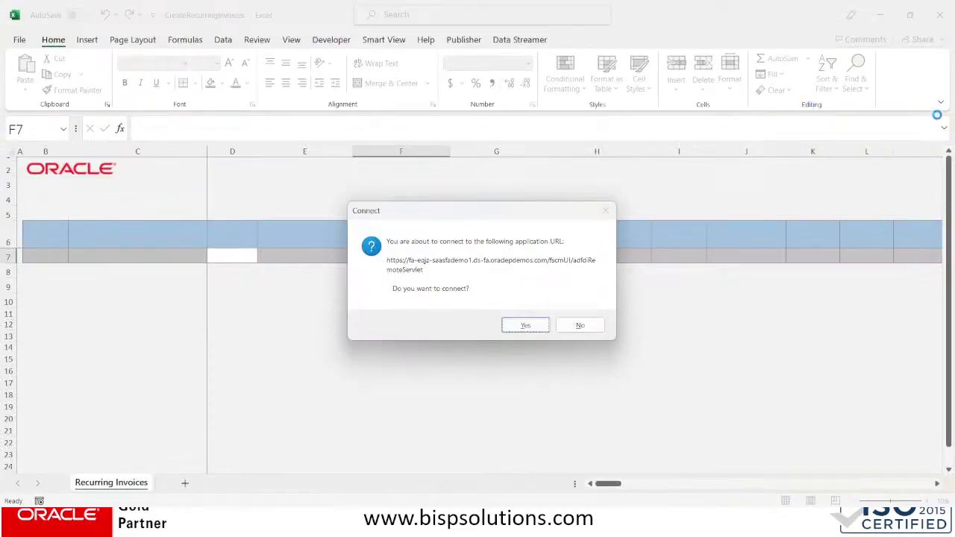
left_click(537, 325)
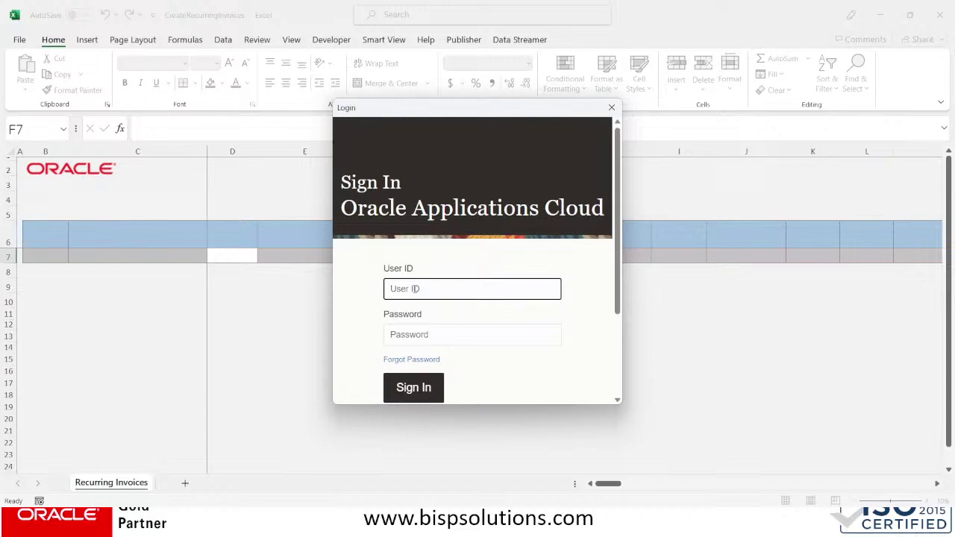
type("SUMAN.SAHA")
key("Tab")
type("******")
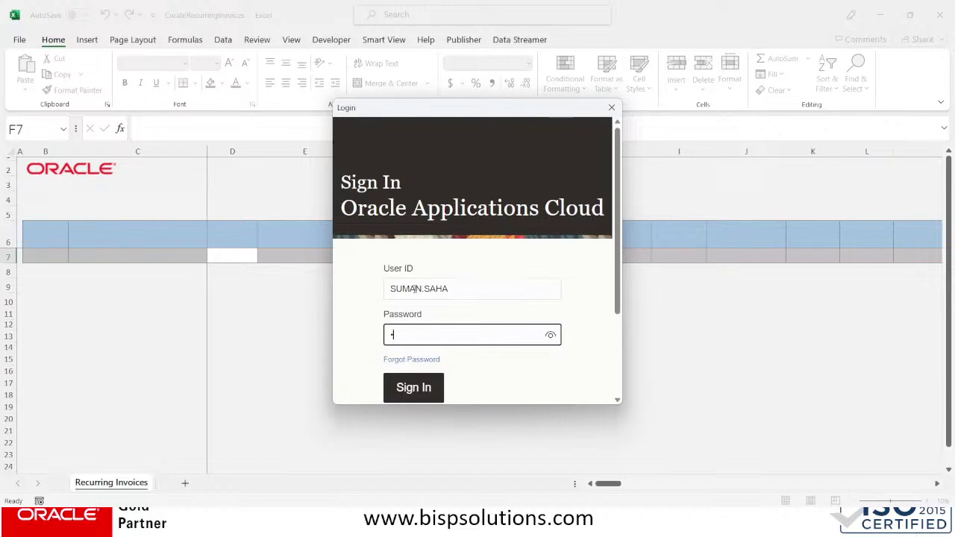
type("***")
key("Return")
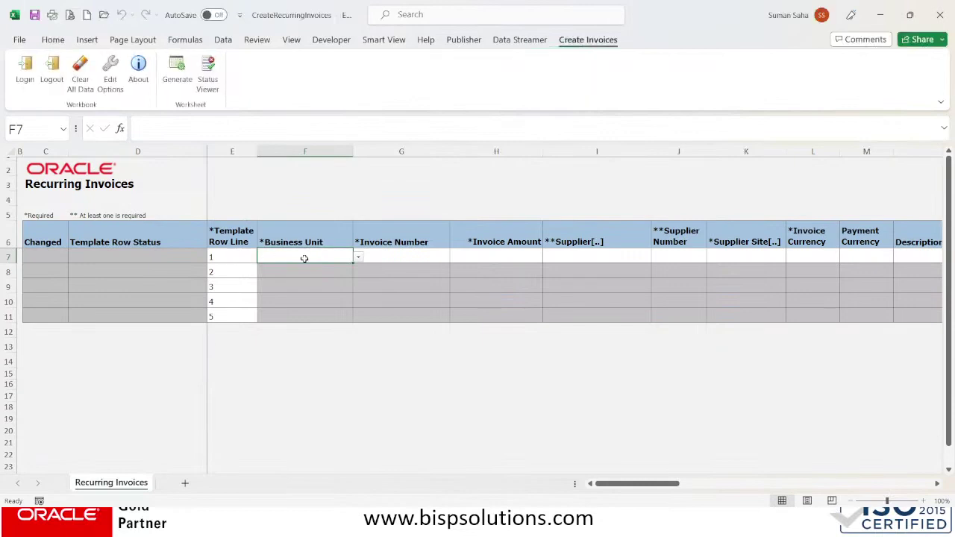
Fill row 7 with business unit BISP Solutions Inc,Miami, invoice number DELL/RR/ and amount 550.
left_click(357, 257)
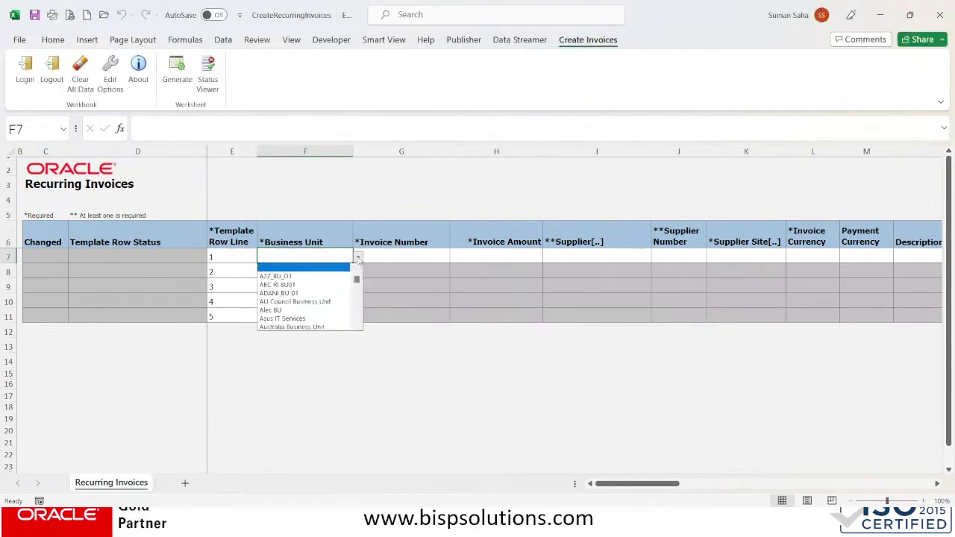
left_click(355, 299)
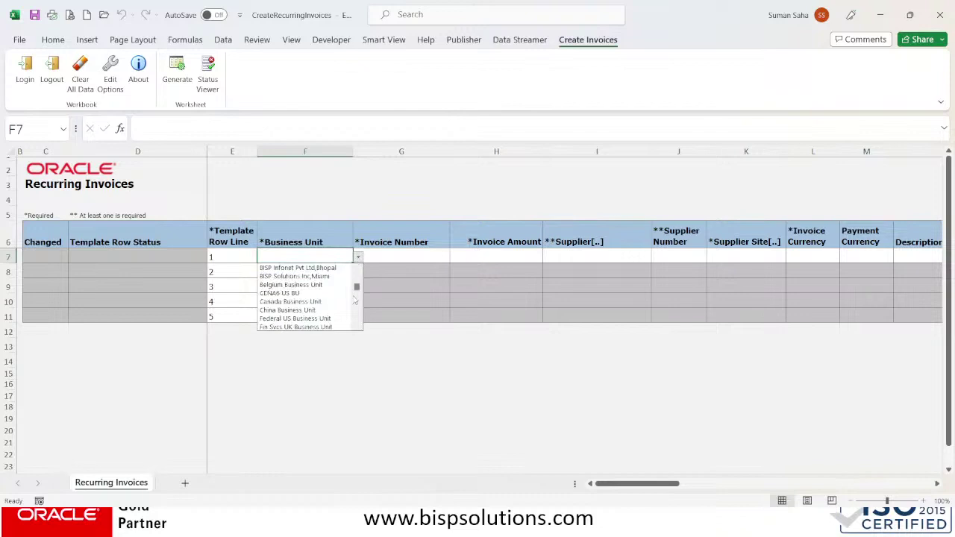
left_click(319, 276)
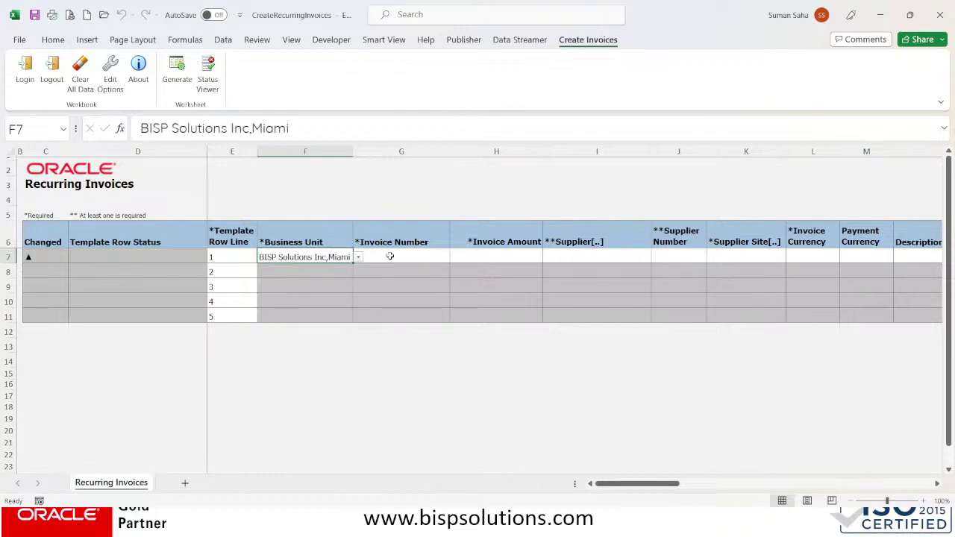
left_click(391, 256)
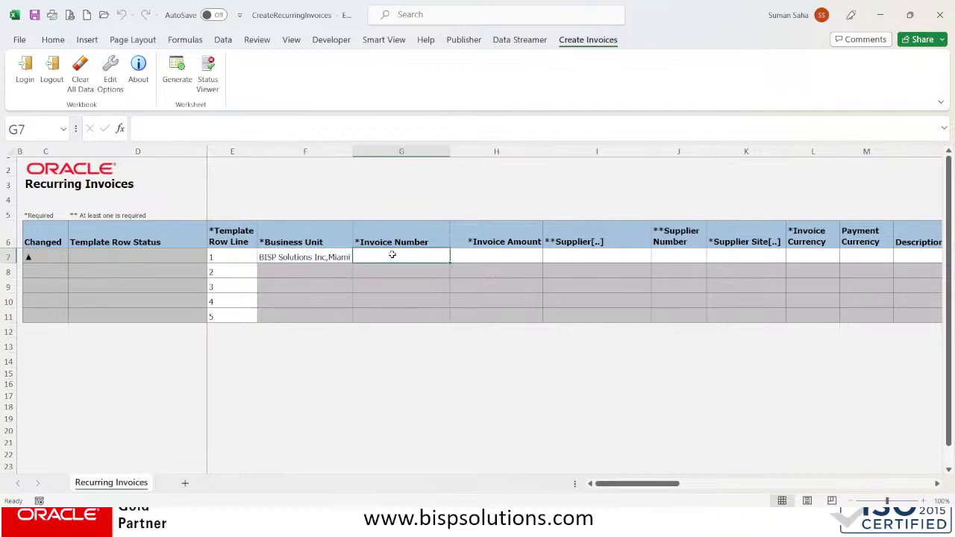
type("DEL")
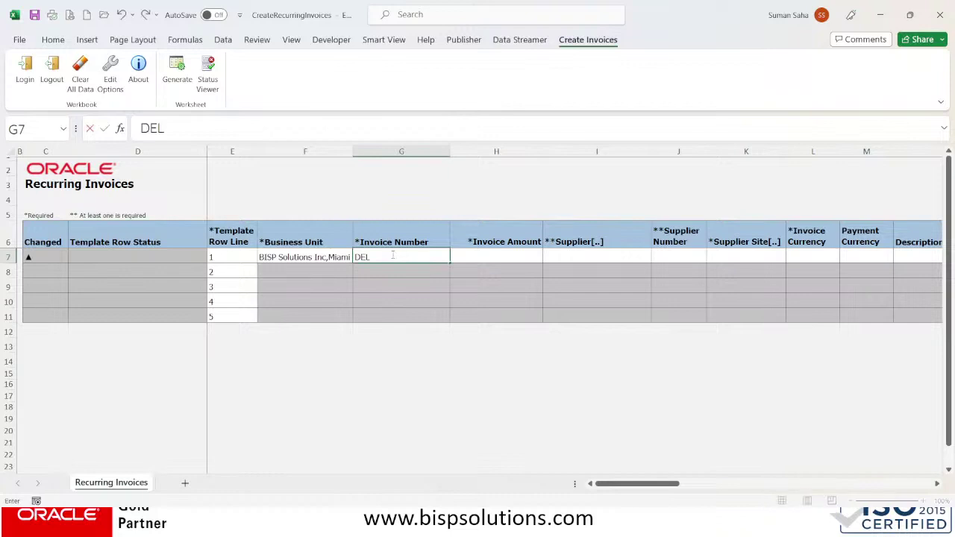
type("L/")
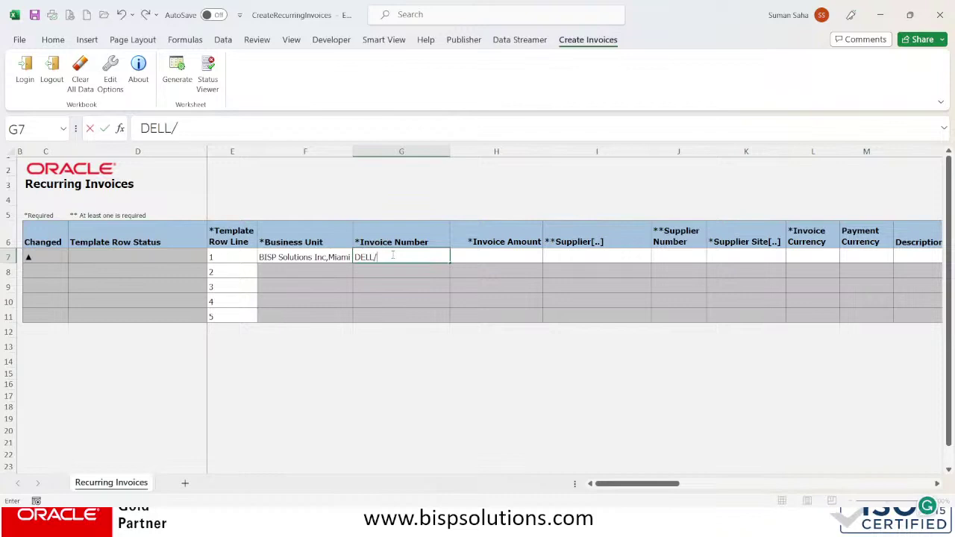
type("RR/")
key("Tab")
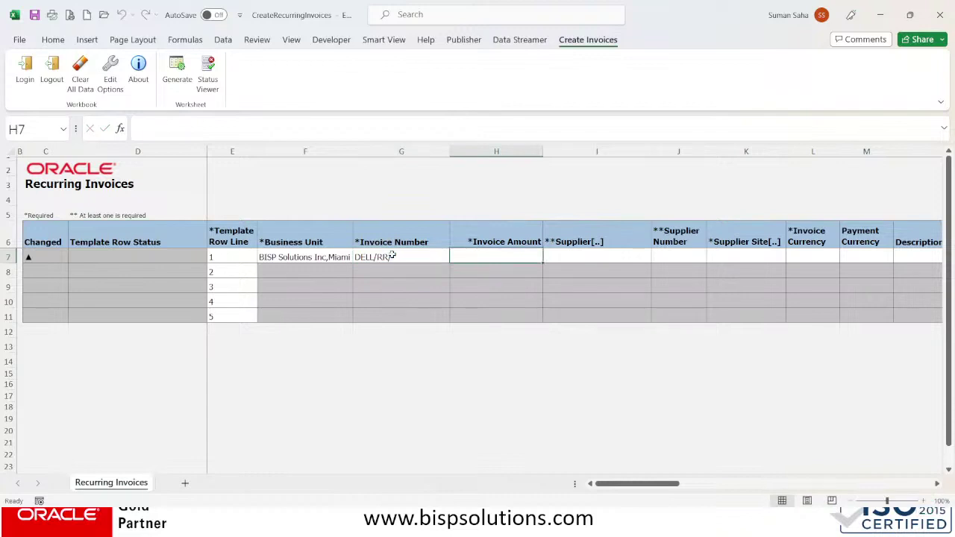
type("550")
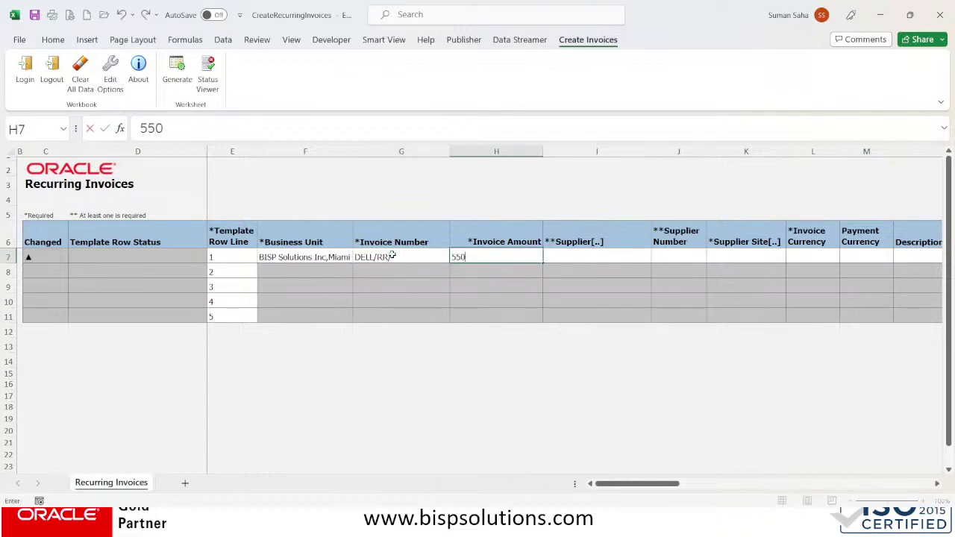
key("Tab")
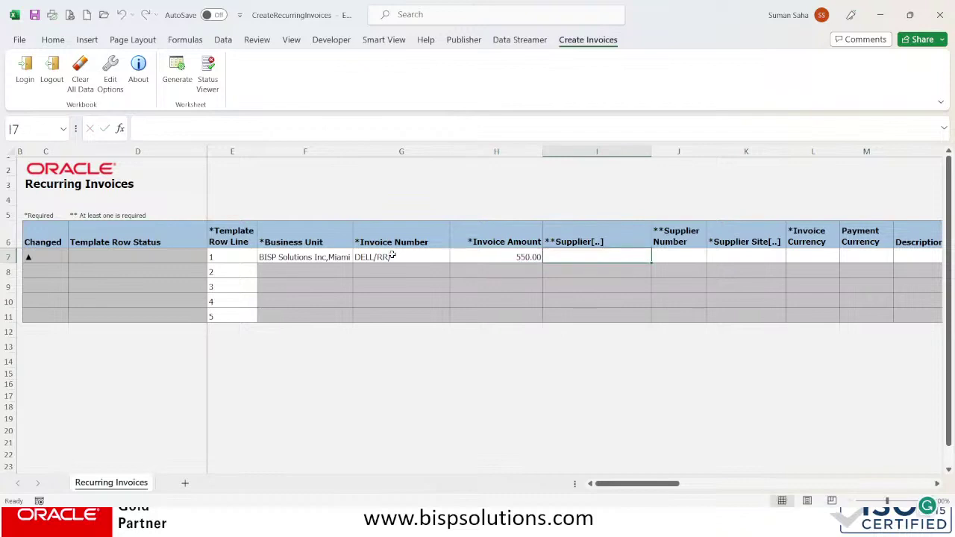
key("Tab")
Clear the typed supplier number 1255 from J7 and bring up the supplier search instead.
type("125")
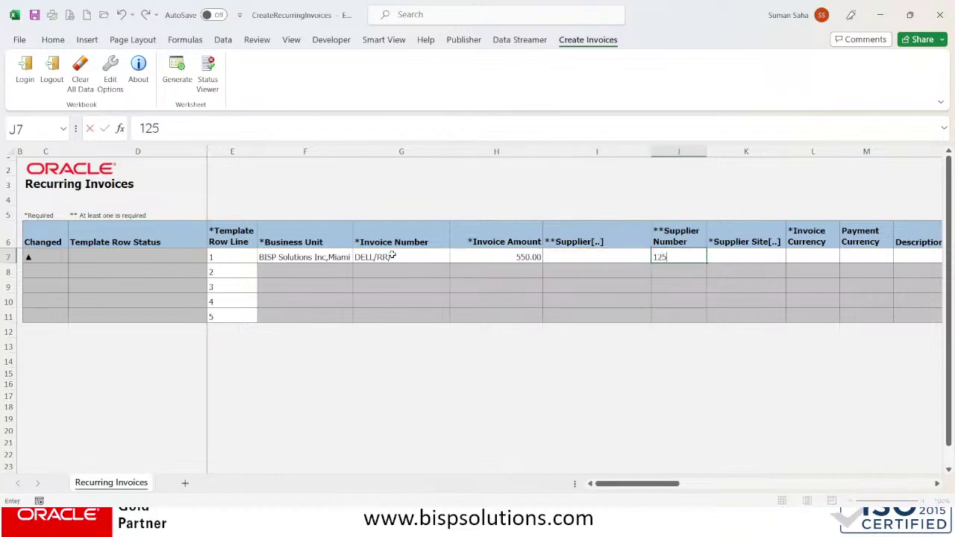
type("5")
key("Return")
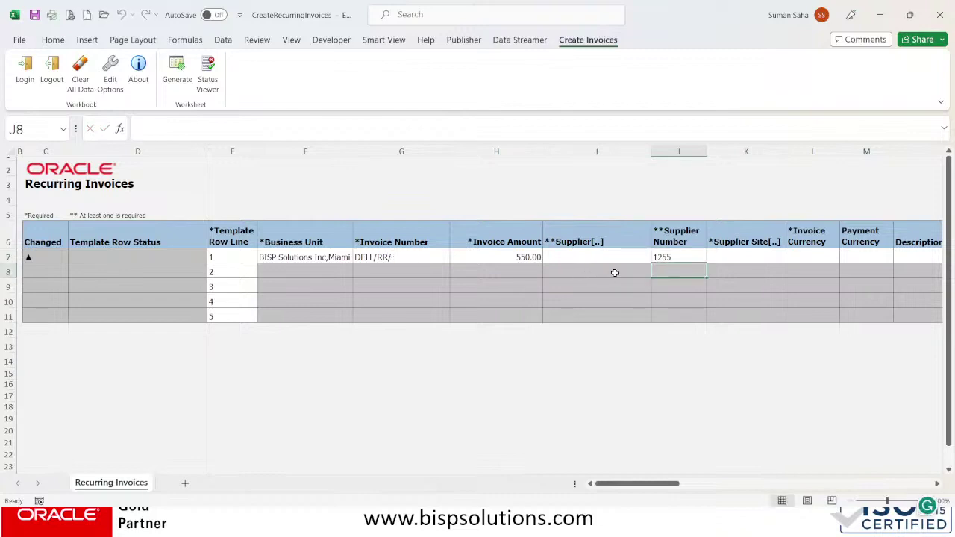
double_click(678, 257)
left_click_drag(672, 256, 653, 257)
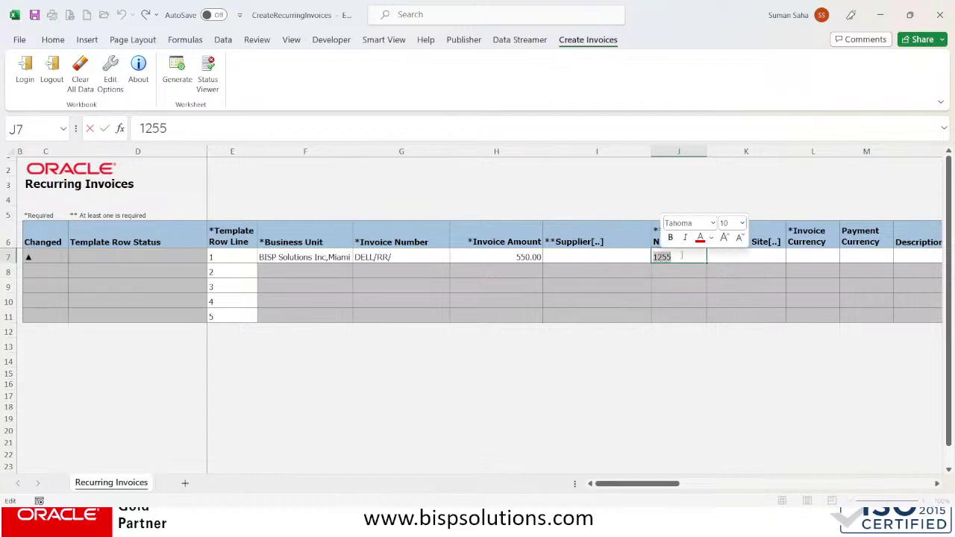
left_click(633, 257)
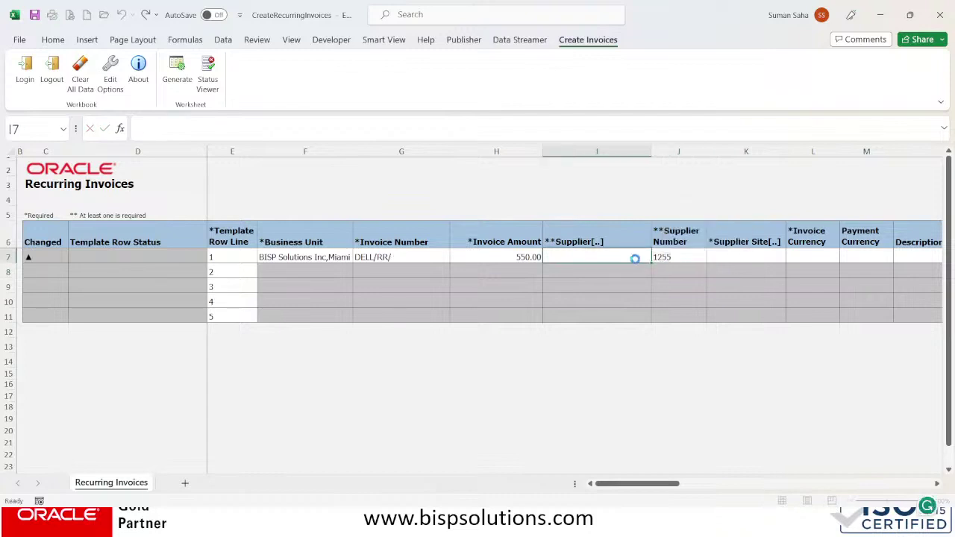
left_click(674, 256)
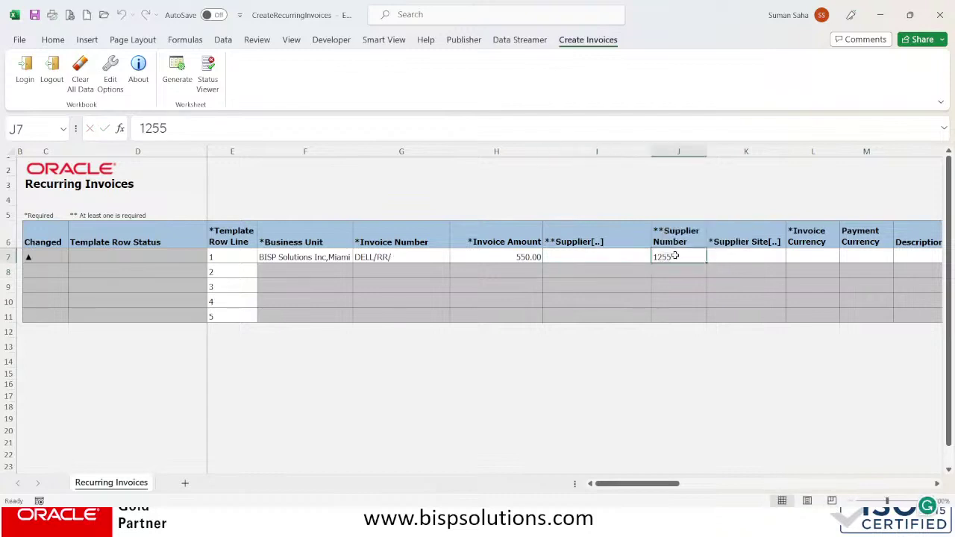
double_click(674, 256)
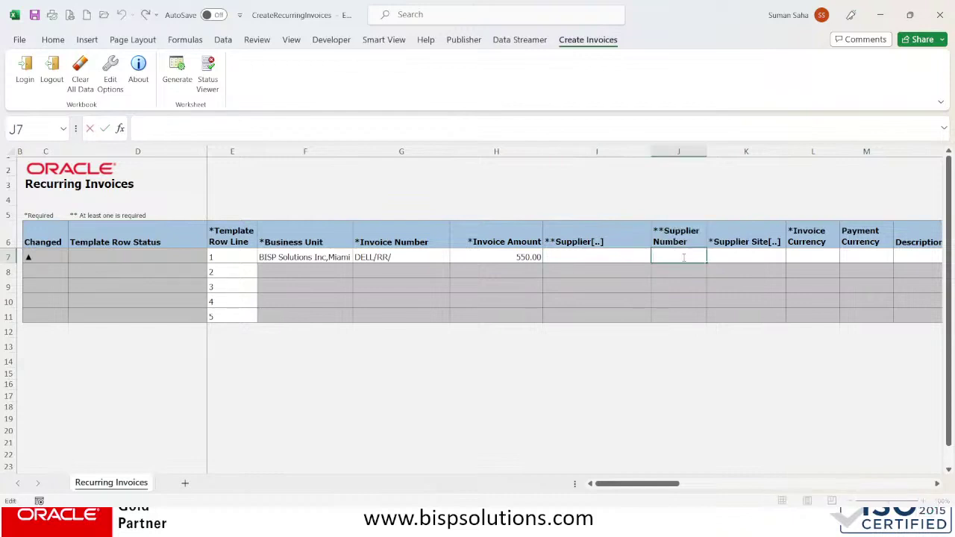
left_click(627, 267)
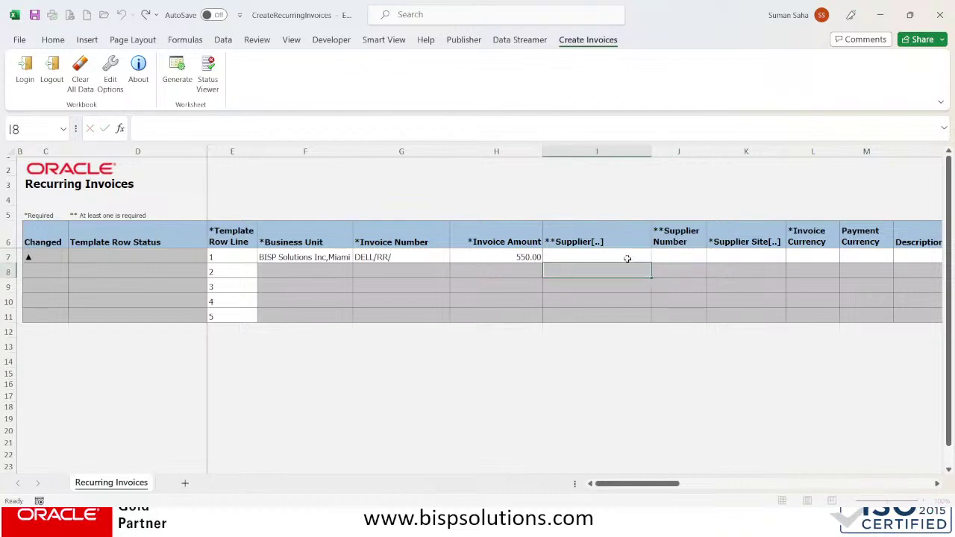
double_click(627, 256)
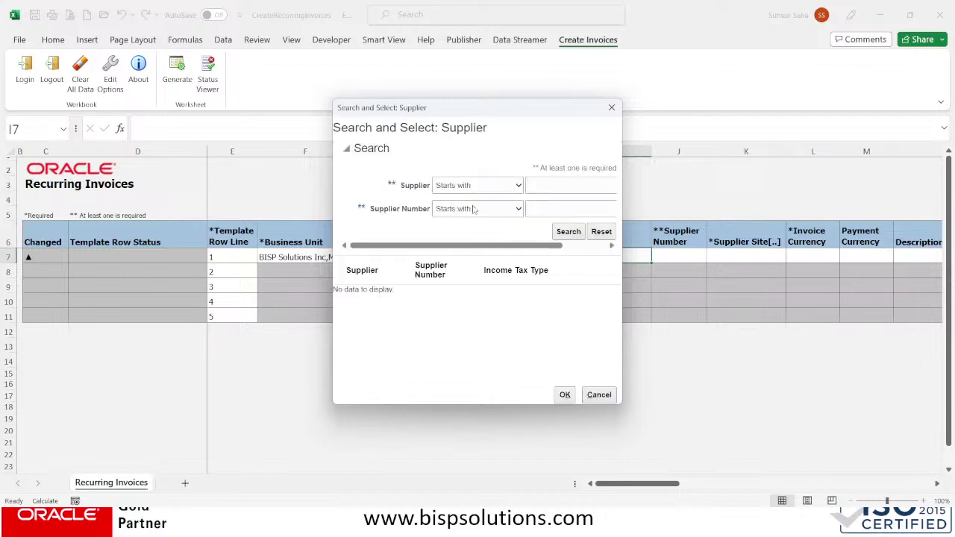
Search supplier number 1255 and select Dell Inc. as the supplier.
left_click(542, 212)
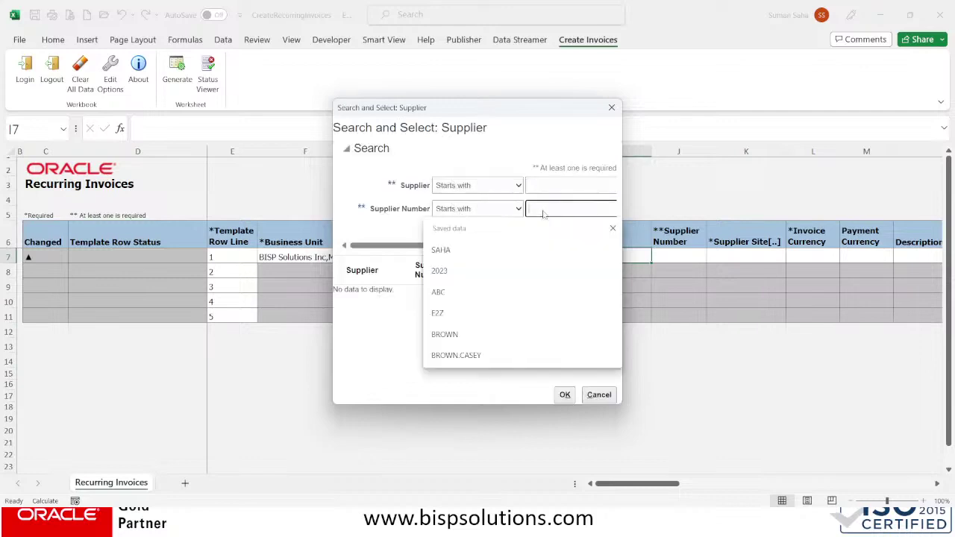
type("125")
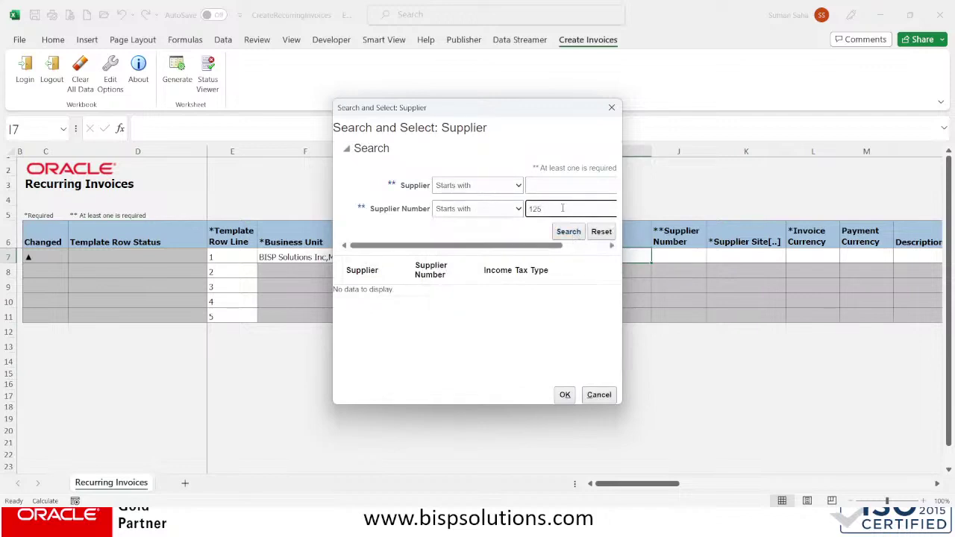
type("5")
left_click(567, 233)
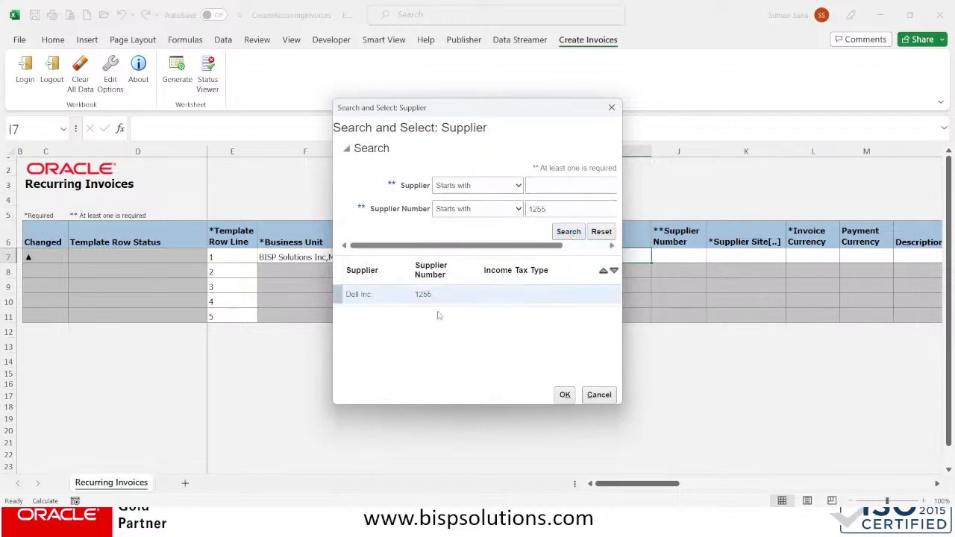
left_click(565, 395)
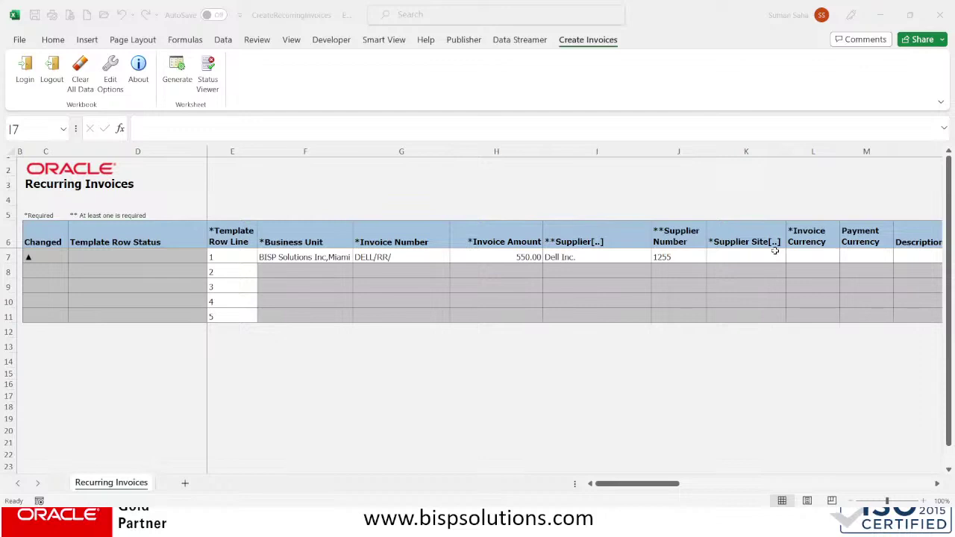
Choose Dell US1 as the supplier site in K7 via the site search.
left_click(751, 254)
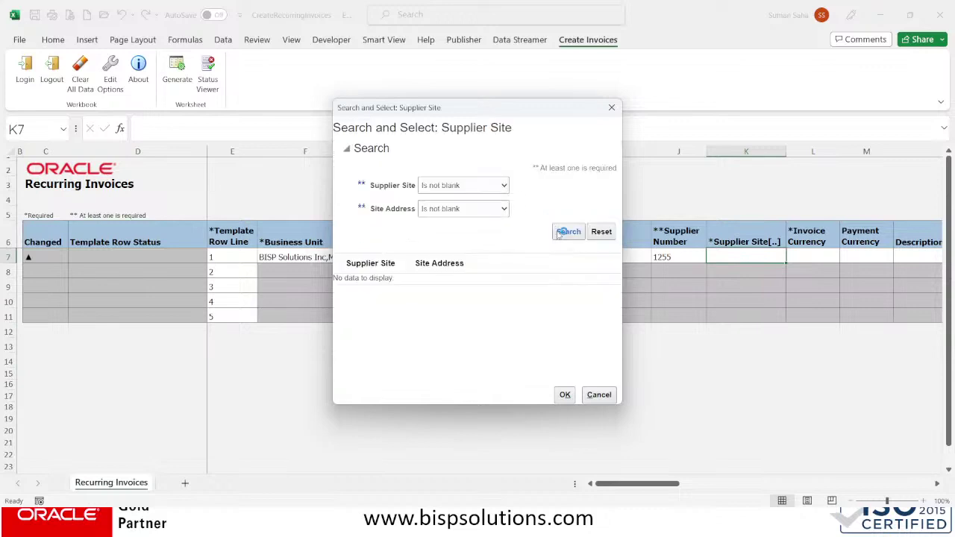
left_click(567, 232)
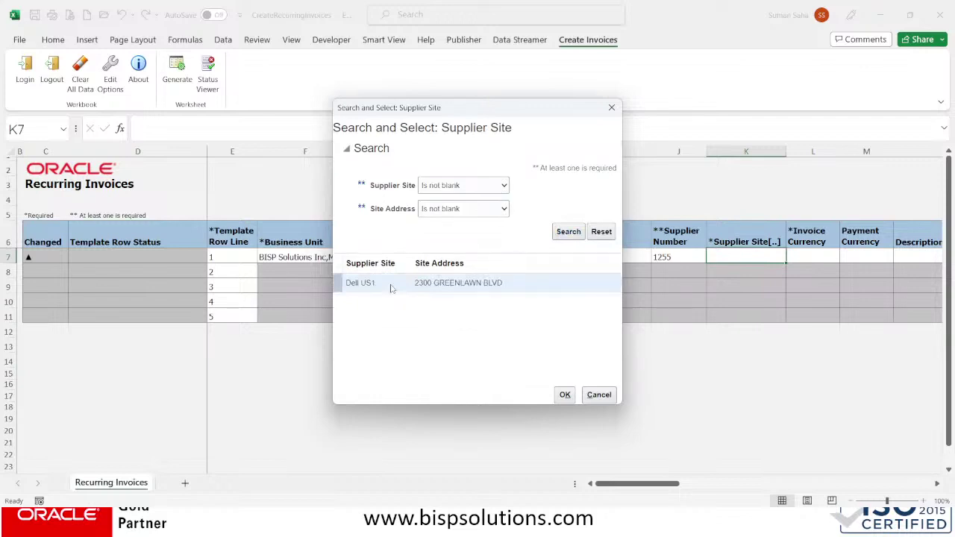
left_click(564, 394)
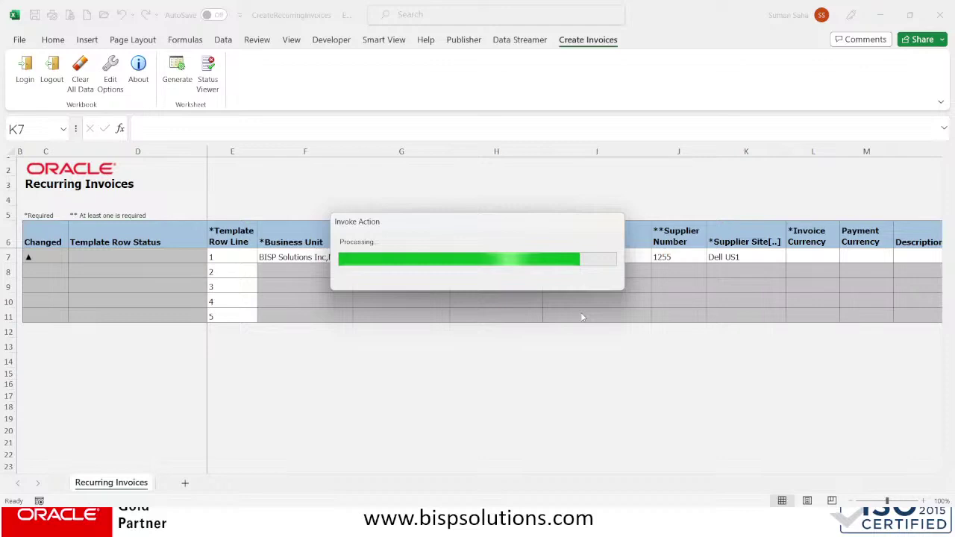
left_click(814, 257)
left_click(845, 256)
Set invoice and payment currency to USD and enter the description MMC CHARGES.
left_click_drag(843, 279, 843, 283)
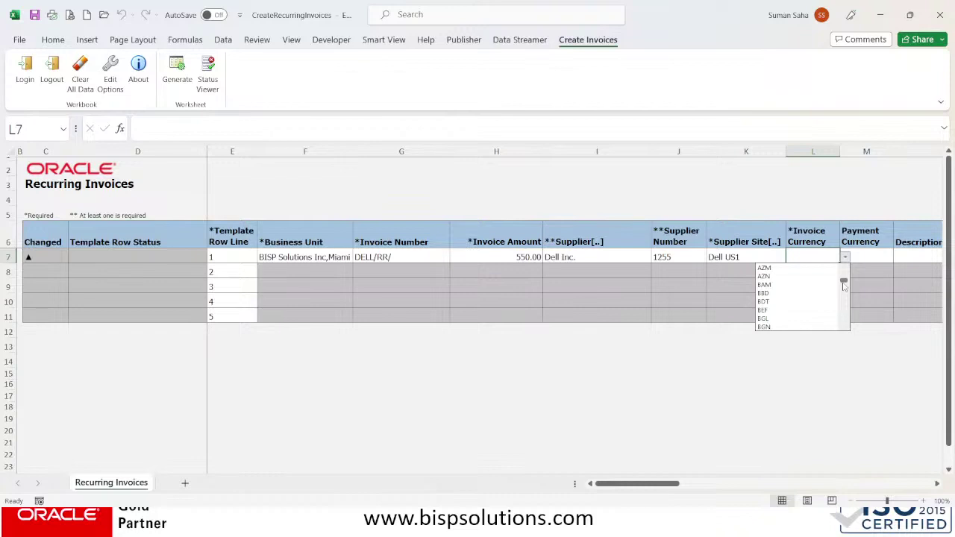
left_click_drag(843, 285, 843, 310)
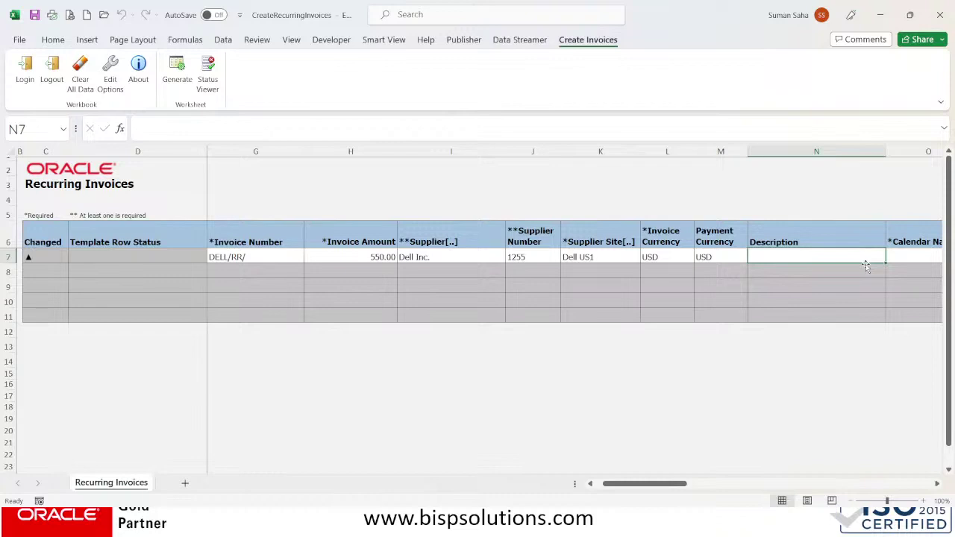
type("MMC CHAR")
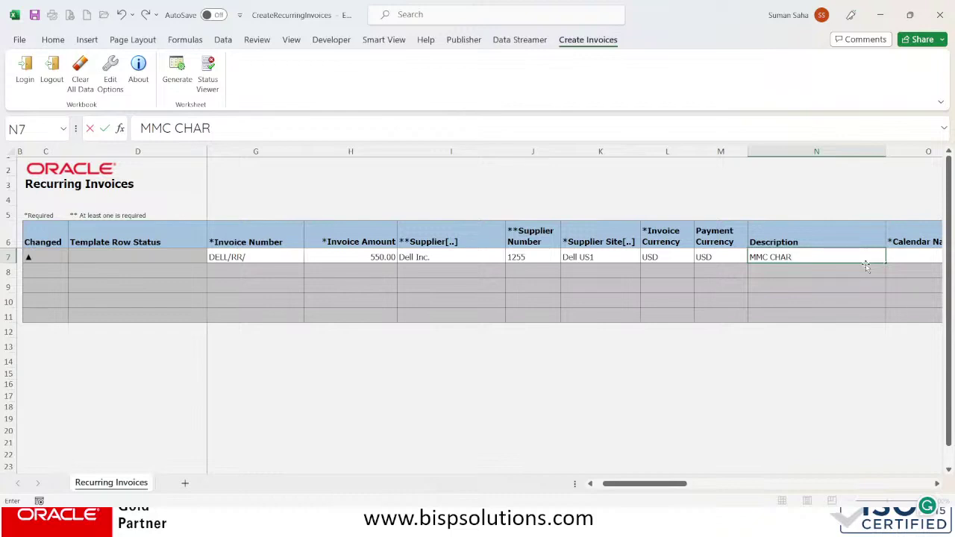
type("GES")
key("Tab")
left_click_drag(678, 484, 700, 484)
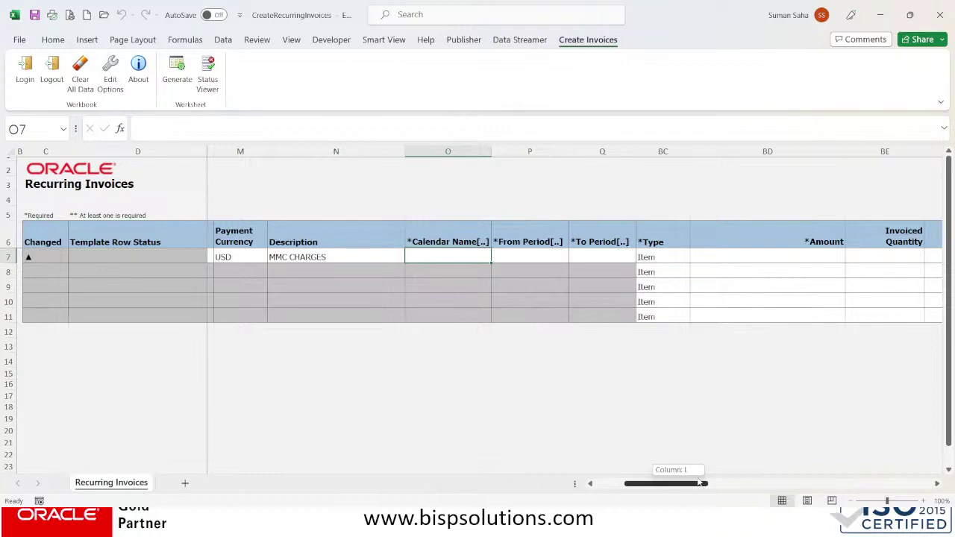
Set the Calendar Name in O7 to Monthly using the calendar search.
double_click(406, 256)
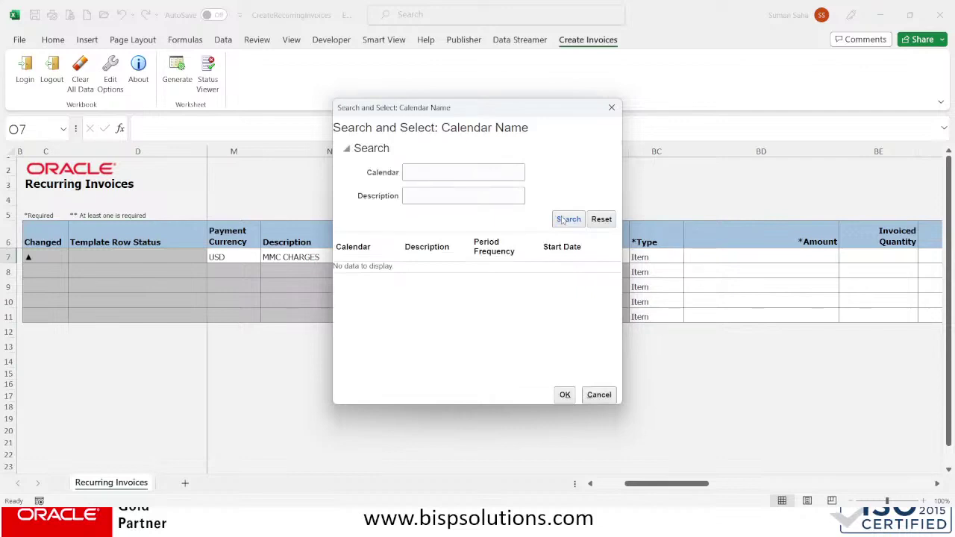
left_click(566, 219)
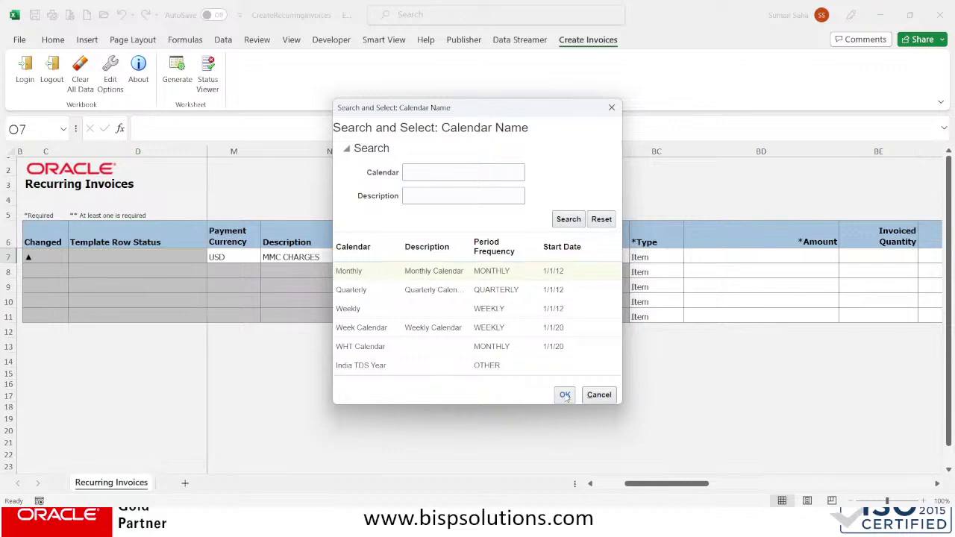
left_click(565, 395)
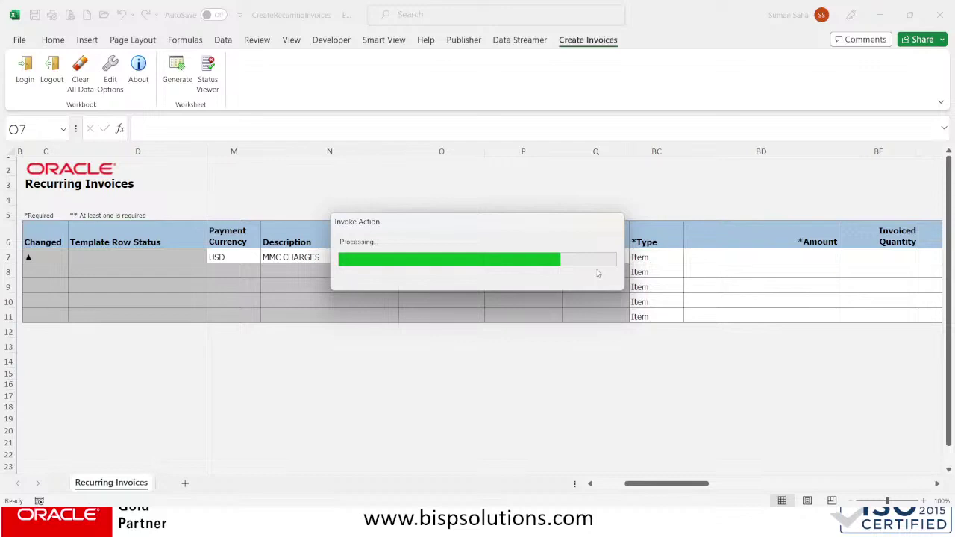
left_click(511, 255)
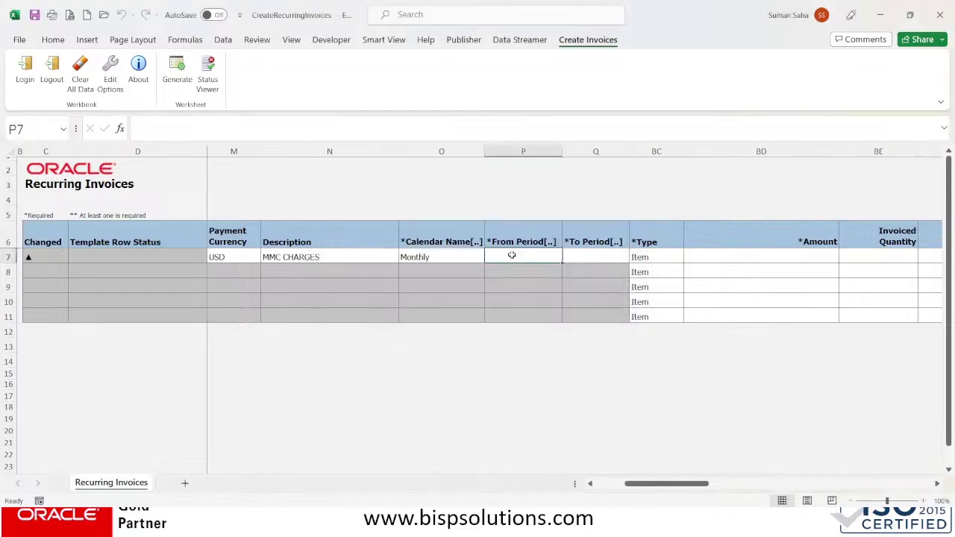
Search period JAN-23 and set it as the From Period in P7.
double_click(511, 255)
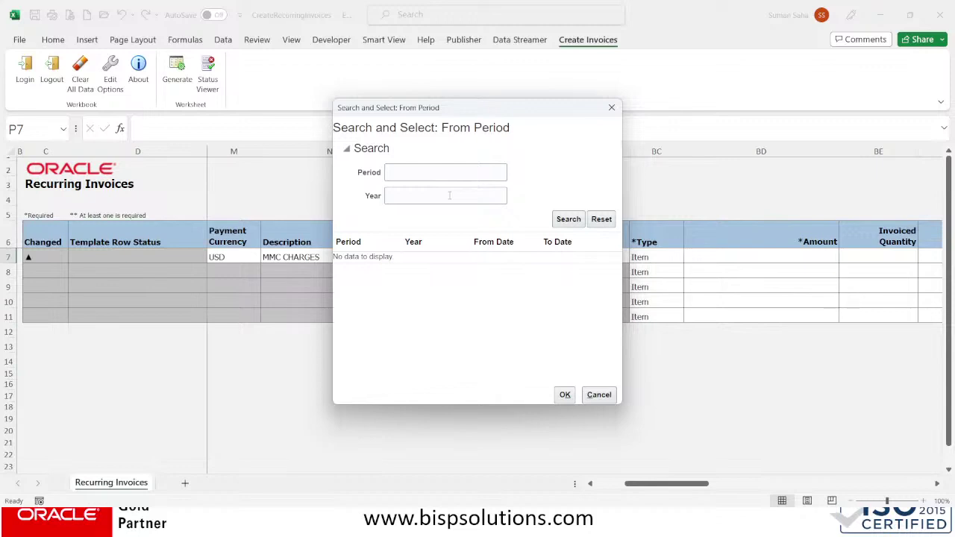
left_click(445, 172)
type("JAN-23")
left_click(559, 220)
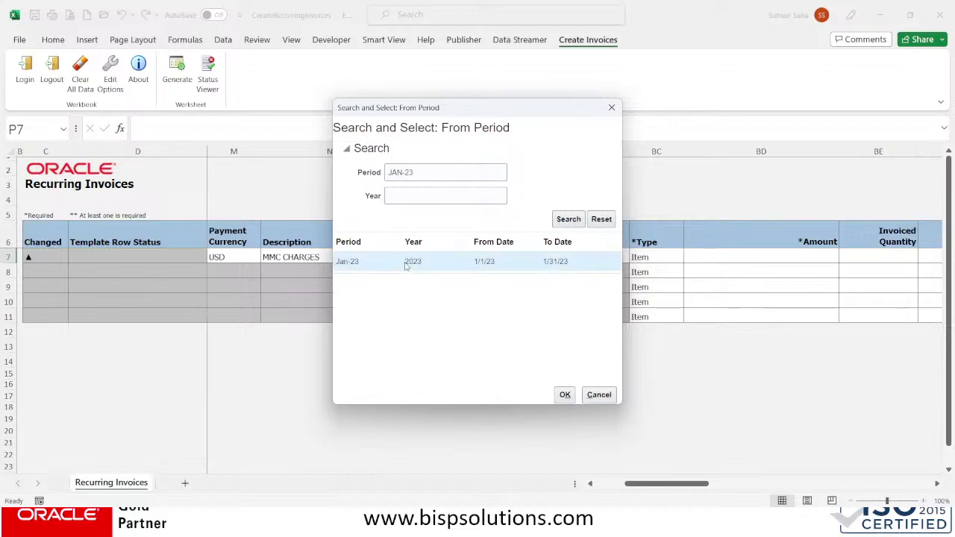
left_click(565, 394)
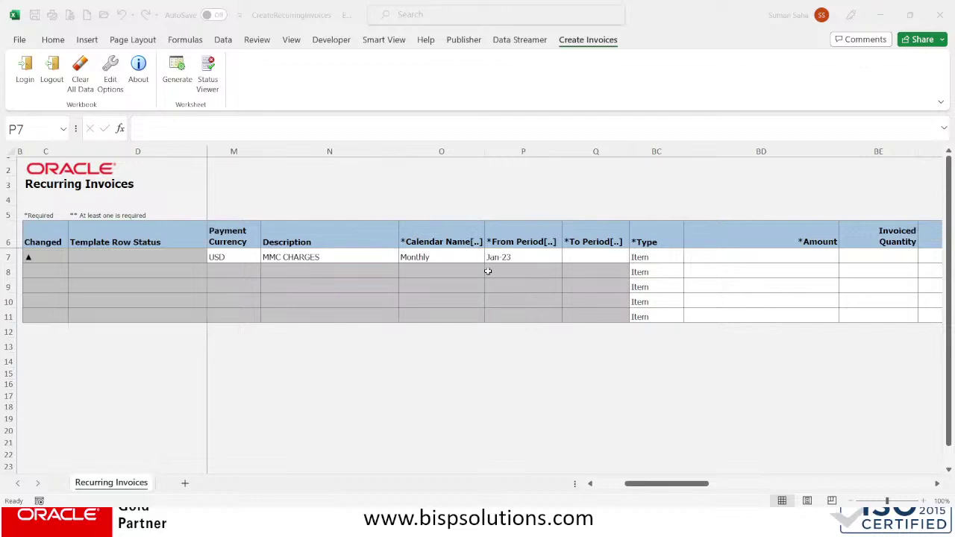
Set row 1's To Period to Jul-23, picked from the 2023 periods.
key("Tab")
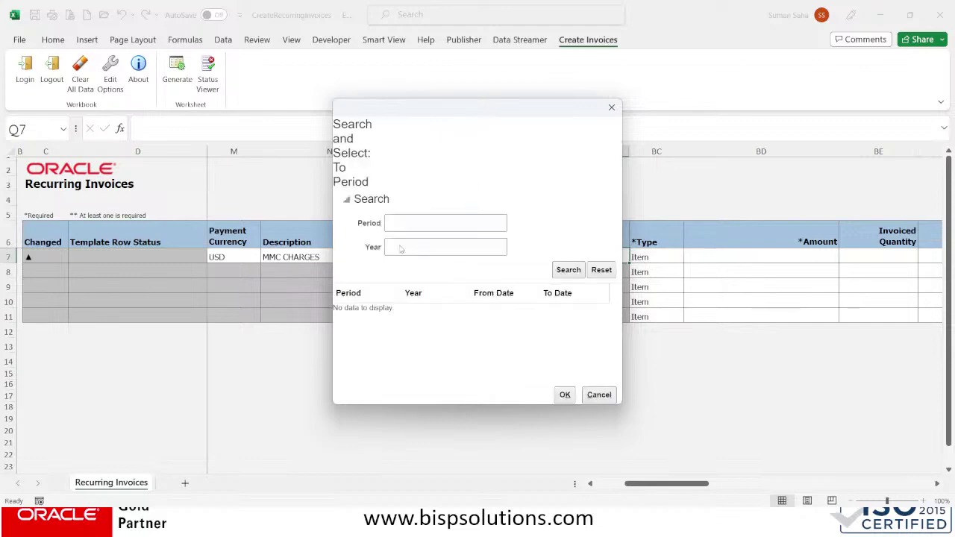
left_click(399, 247)
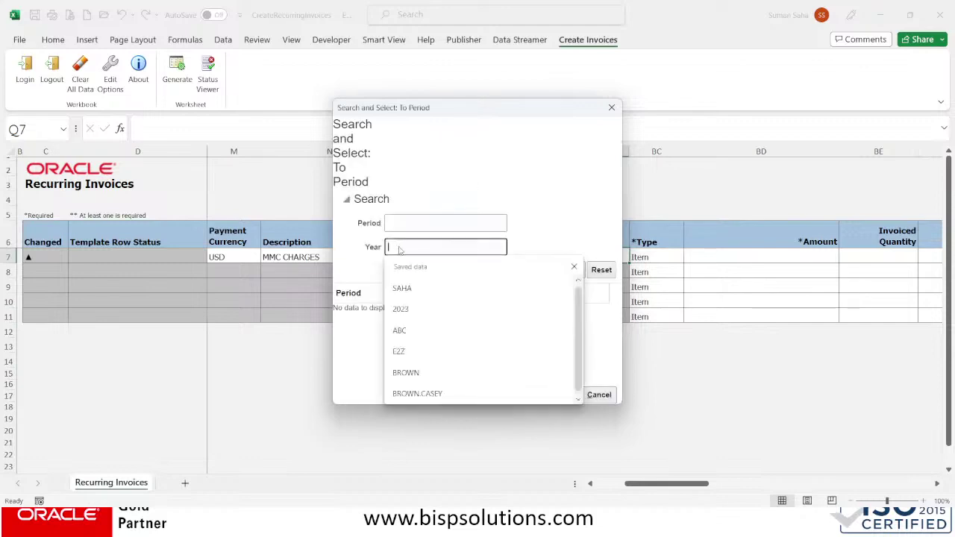
type("2023")
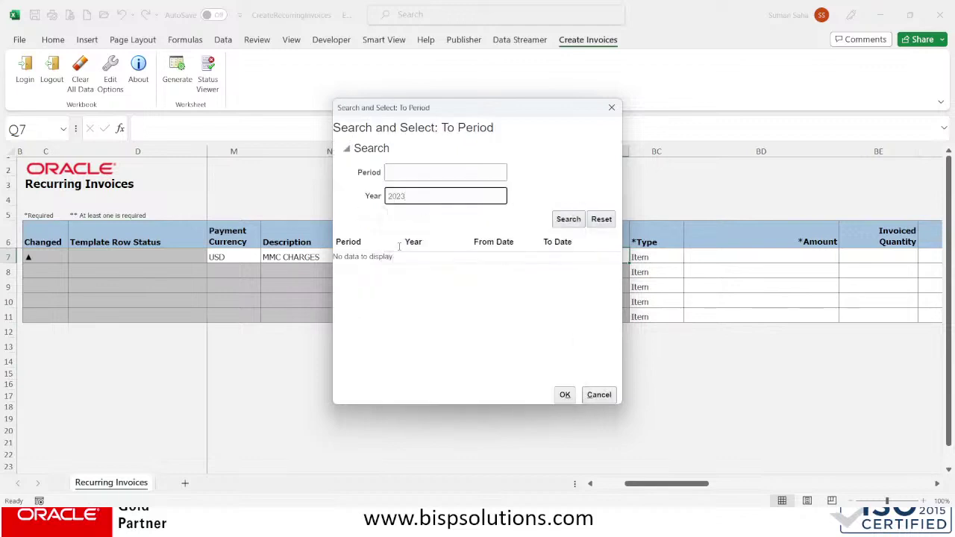
left_click(574, 221)
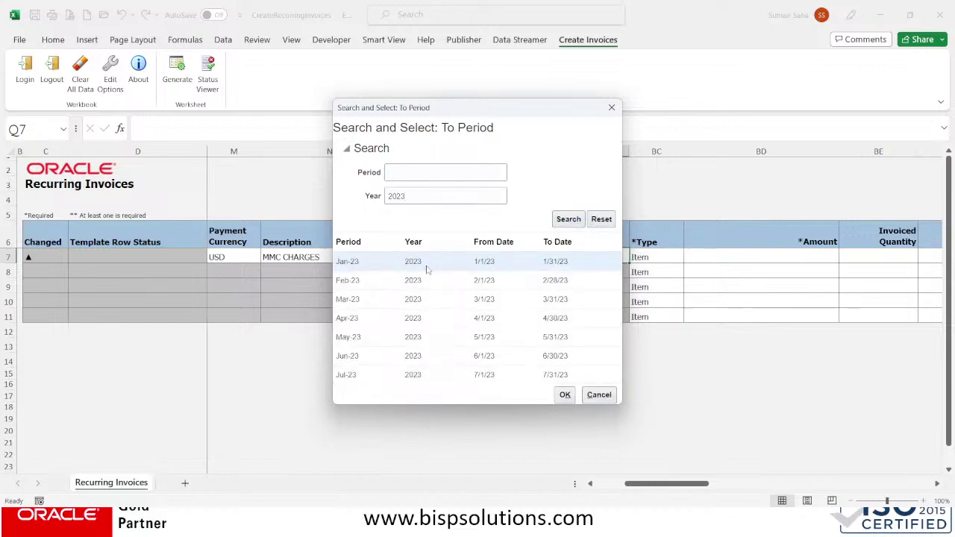
left_click(378, 375)
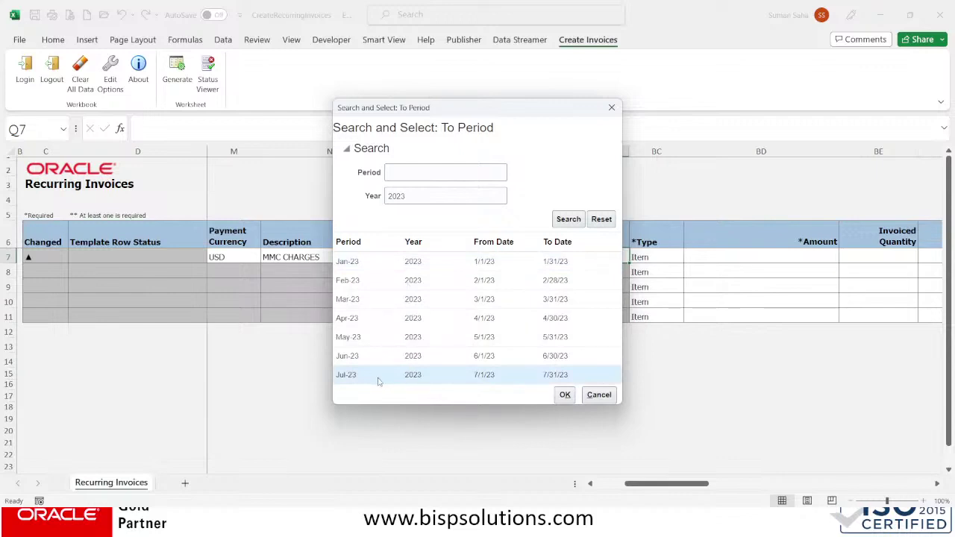
left_click(566, 396)
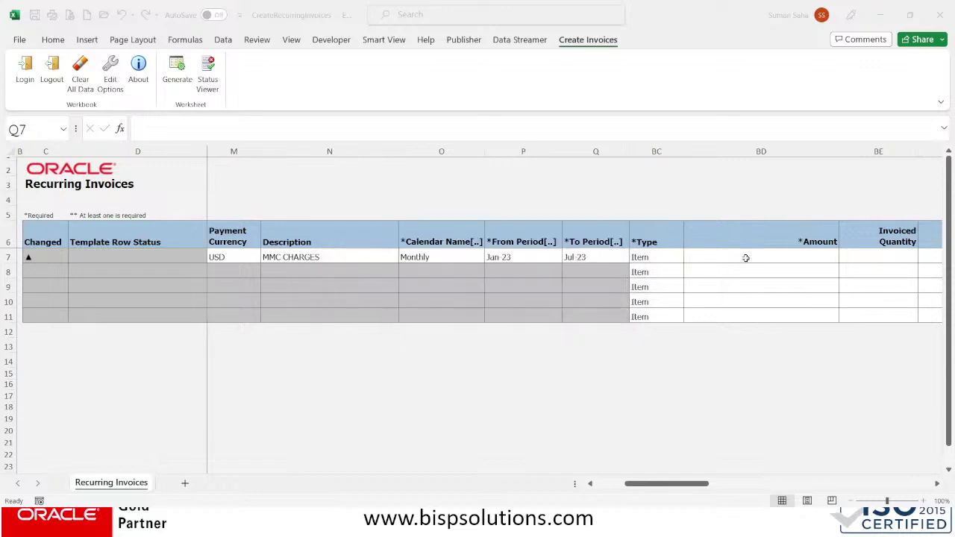
Enter 550 in the Amount cell BD7 of the recurring invoice row.
left_click(749, 257)
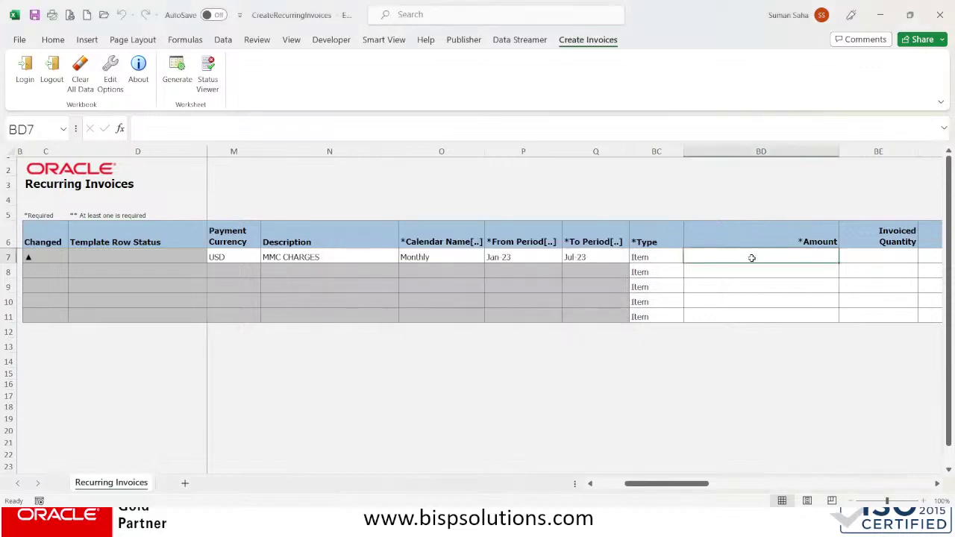
type("550")
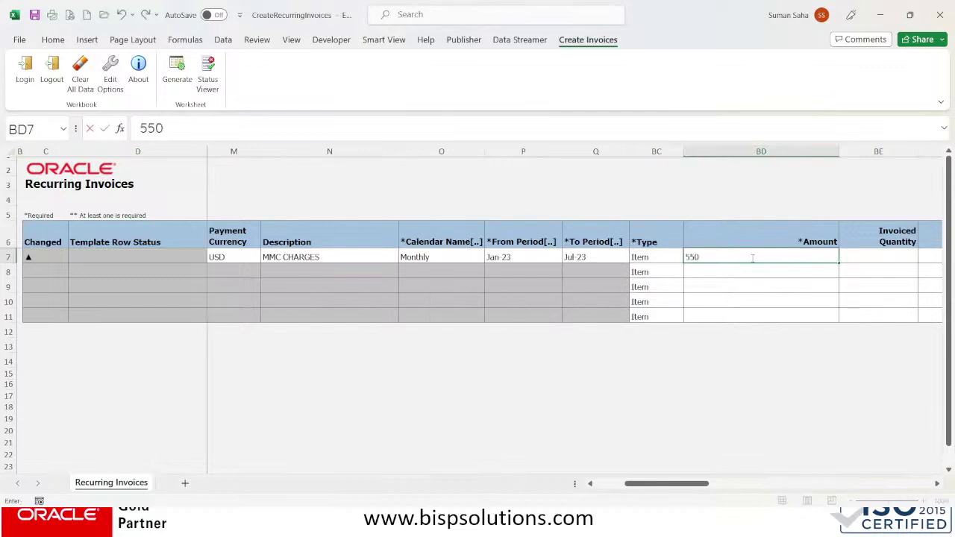
key("Tab")
key("Tab")
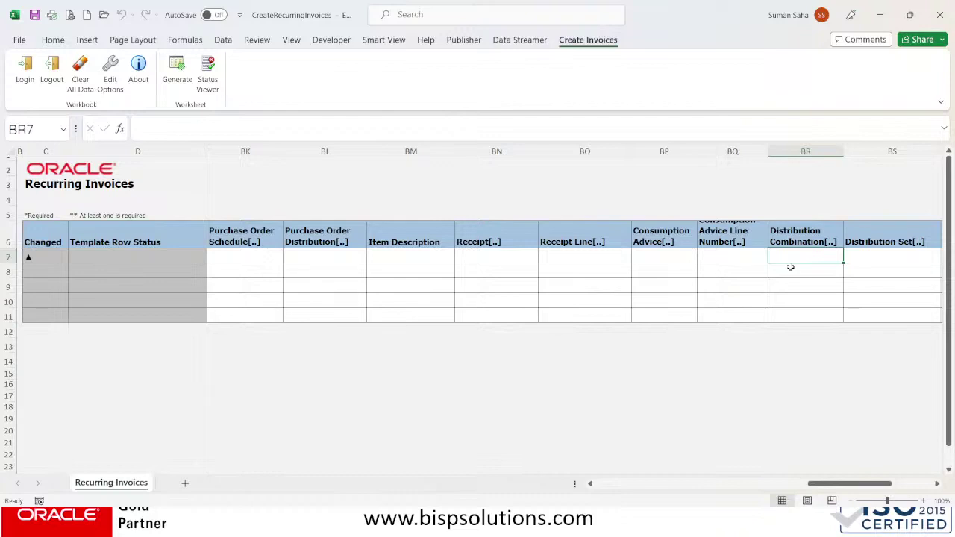
Give row 7's Distribution Combination account segment 53520 and accept the combination.
double_click(790, 266)
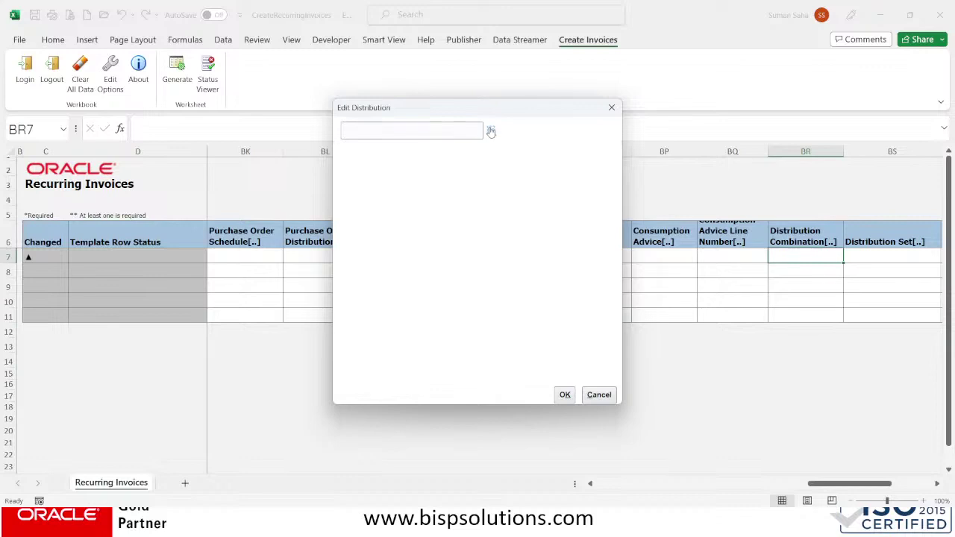
left_click(491, 132)
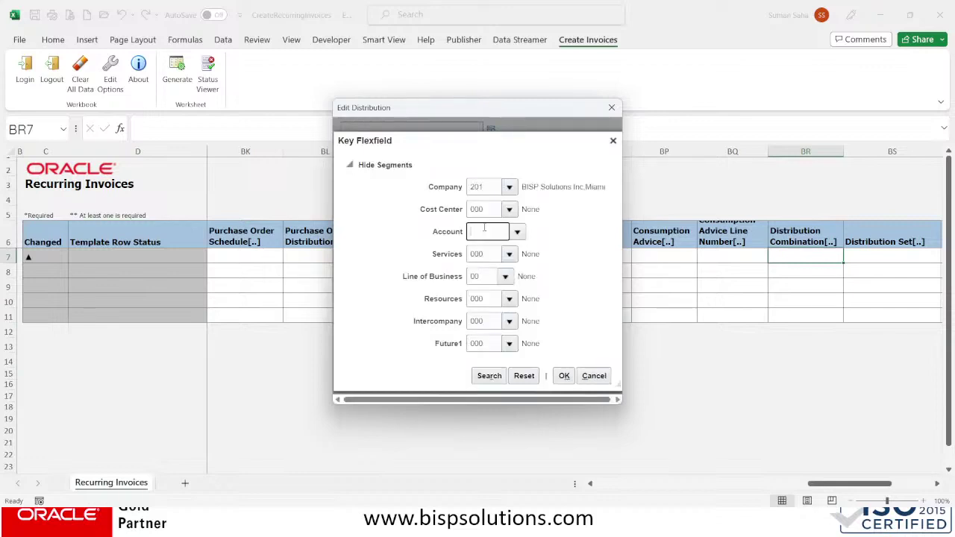
type("53520")
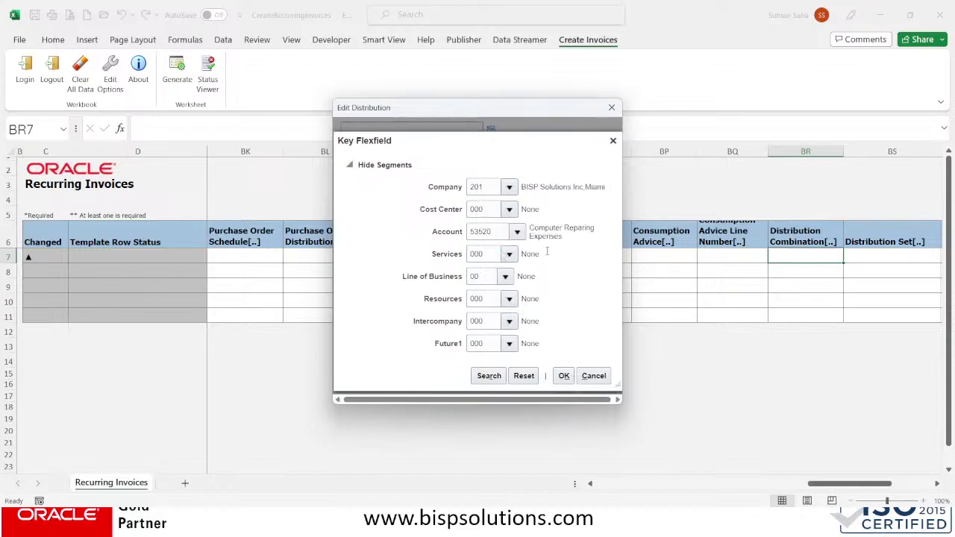
left_click(563, 377)
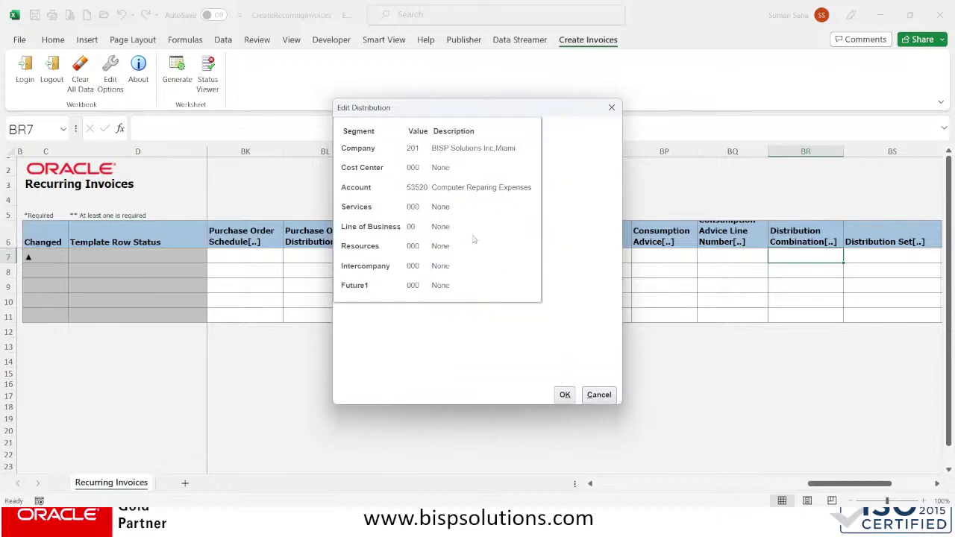
left_click(565, 395)
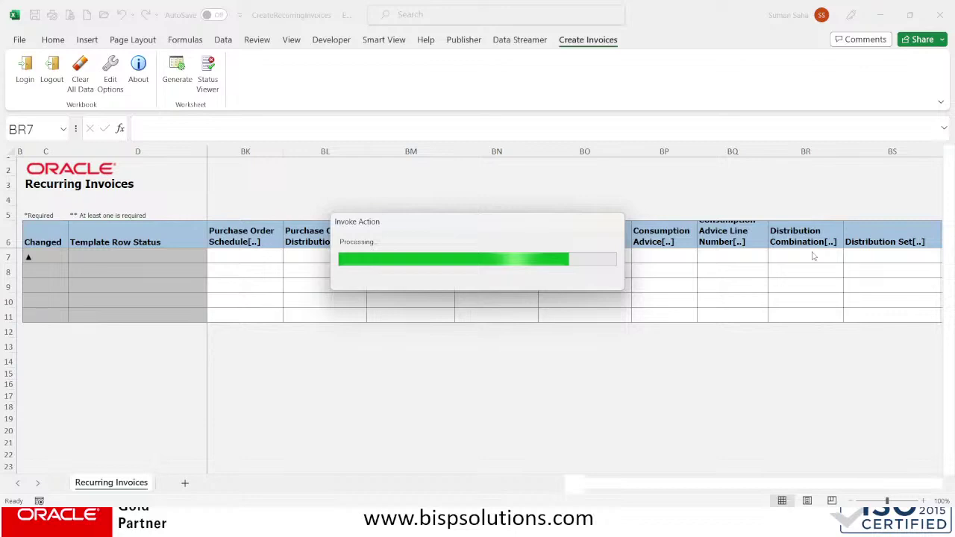
Review the sheet's columns, then Generate the recurring invoices for the Dell Inc. row.
left_click_drag(886, 484, 885, 486)
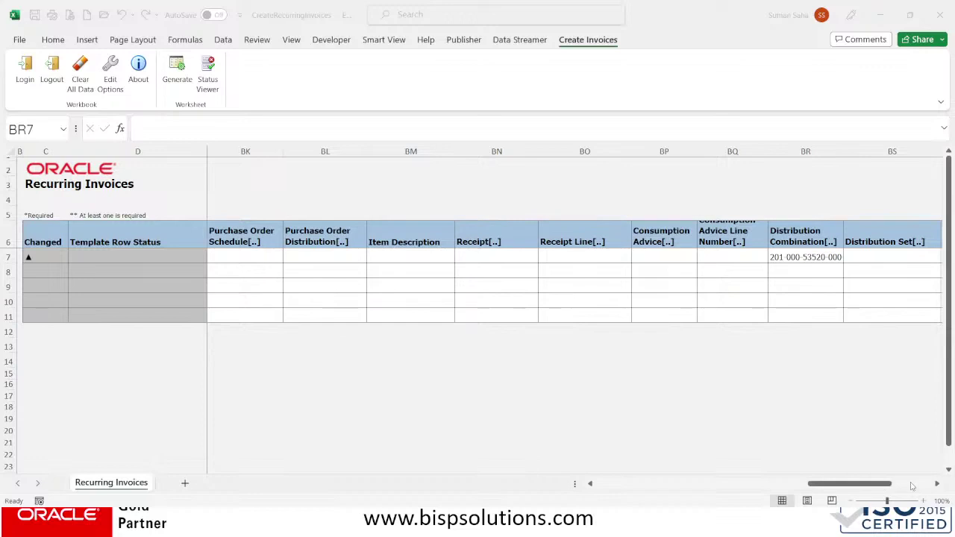
left_click(911, 486)
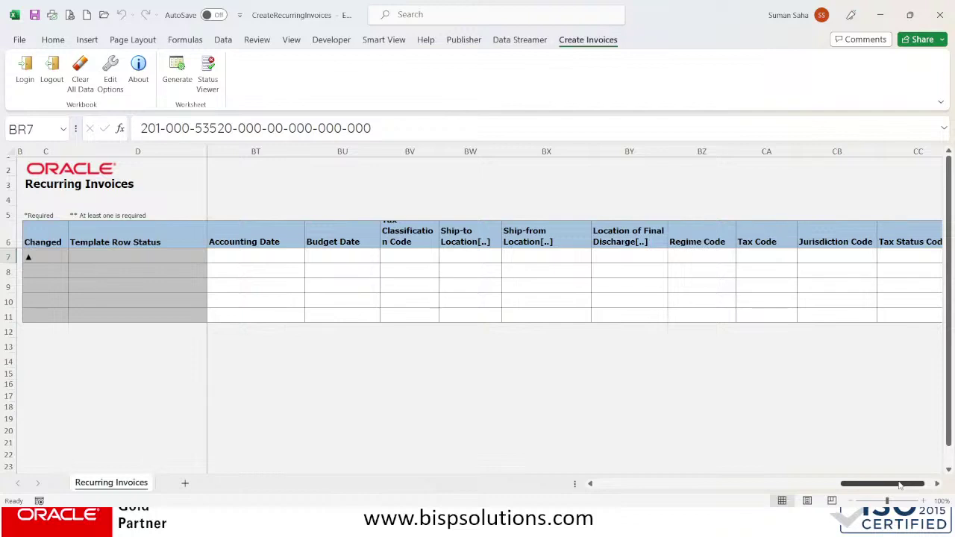
left_click(176, 71)
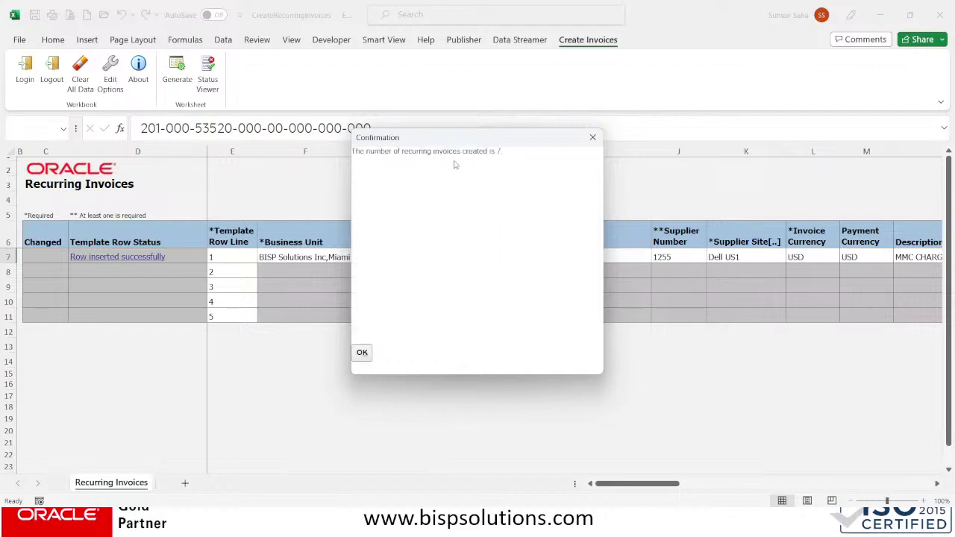
Dismiss the 7-invoices-created confirmation and return to the Oracle Fusion Invoices workbench.
left_click(363, 355)
left_click(363, 354)
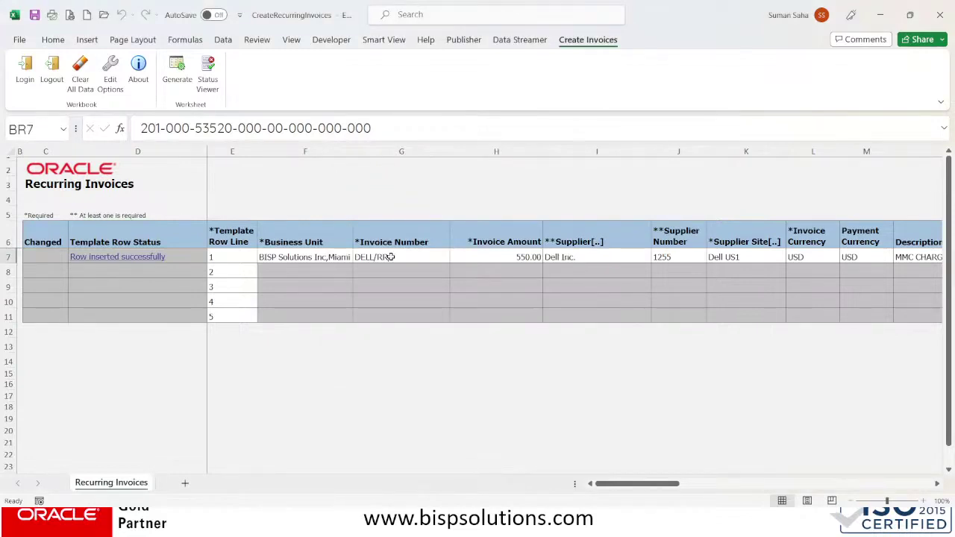
key("alt+Tab")
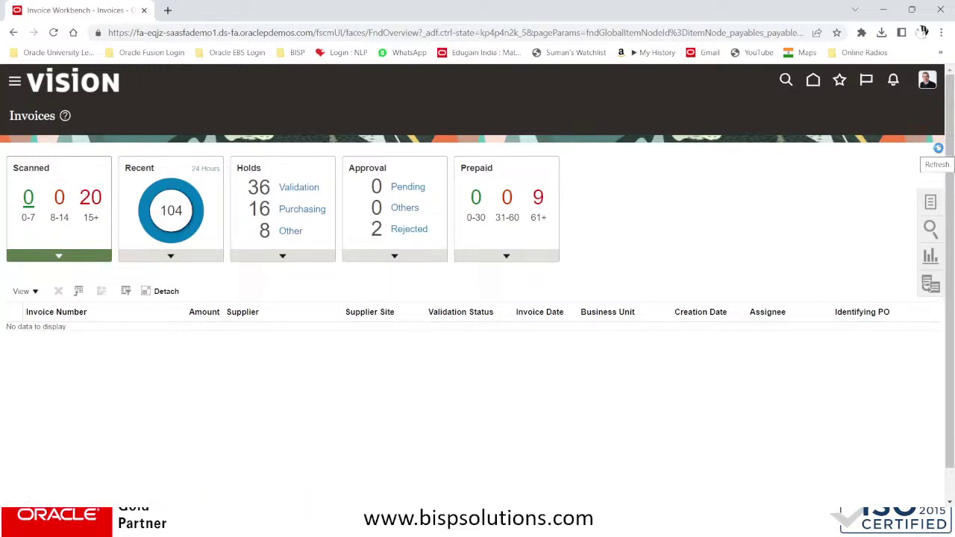
Refresh the workbench to list the seven DELL/RR invoices, then open DELL/RR/_1.
left_click(938, 148)
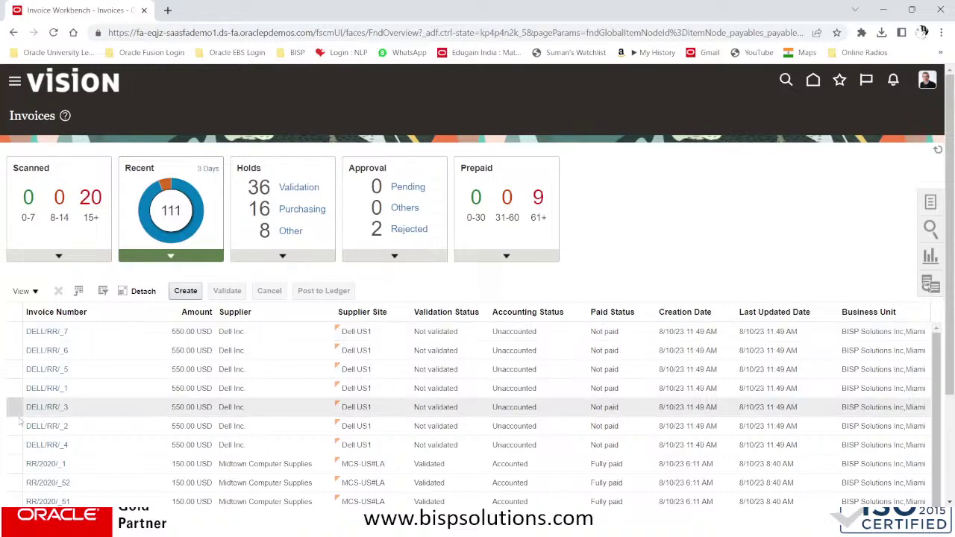
left_click(56, 389)
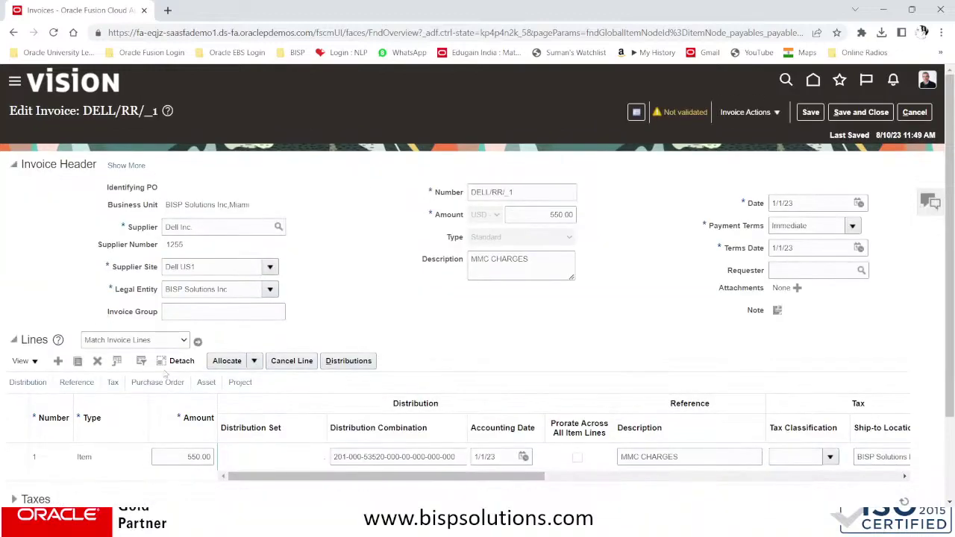
scroll(652, 298, "down", 3)
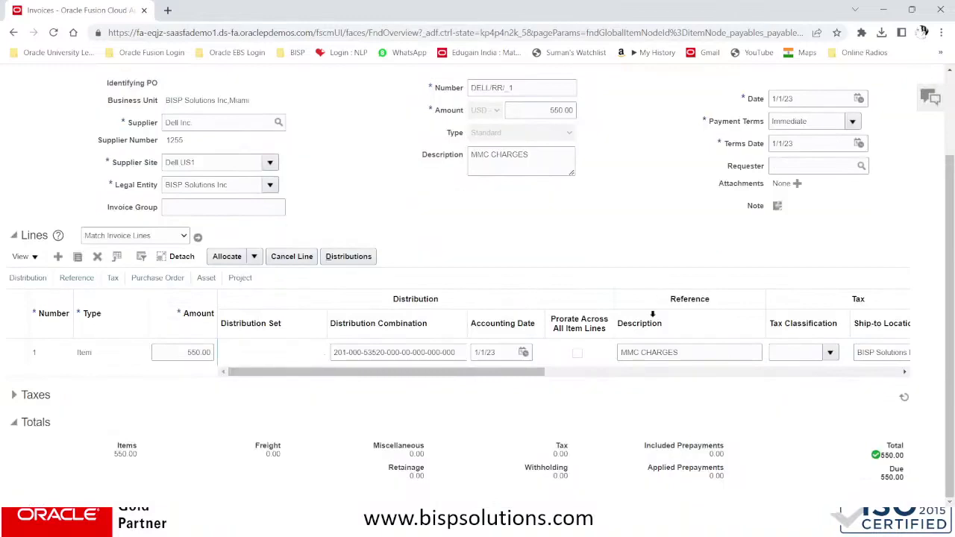
scroll(746, 323, "up", 3)
scroll(661, 341, "down", 3)
scroll(661, 343, "up", 3)
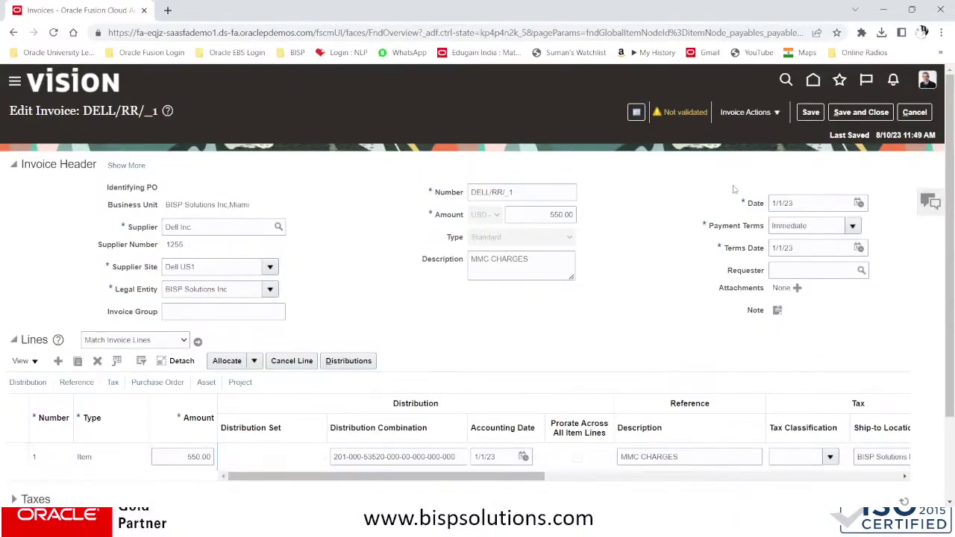
left_click(691, 113)
left_click(684, 113)
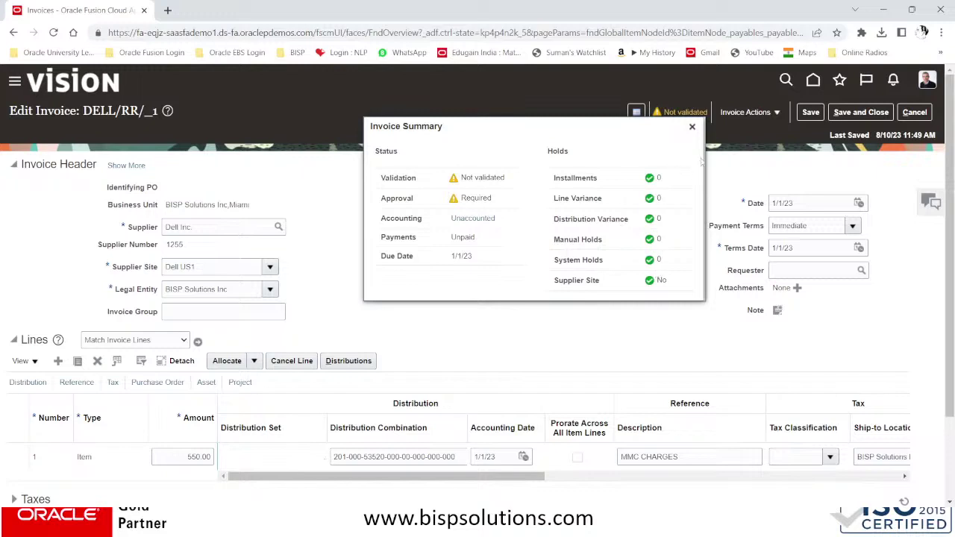
left_click(692, 126)
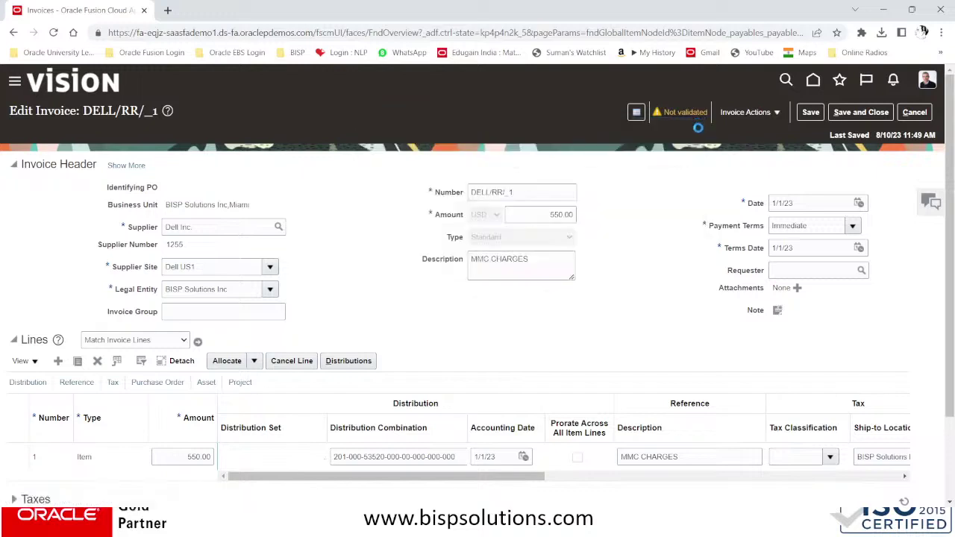
left_click(918, 112)
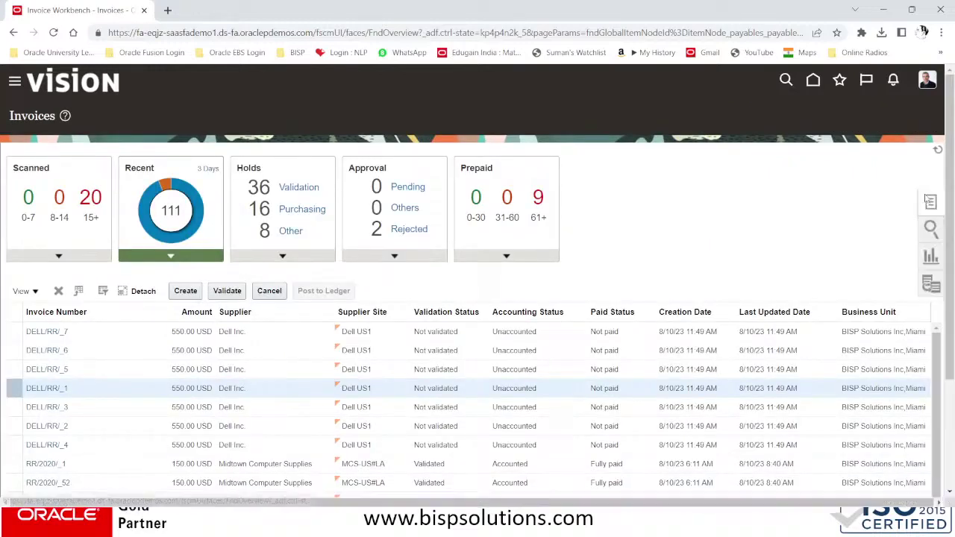
Submit Validate Payables Invoices for BISP US PL with empty invoice dates and acknowledge it.
left_click(929, 202)
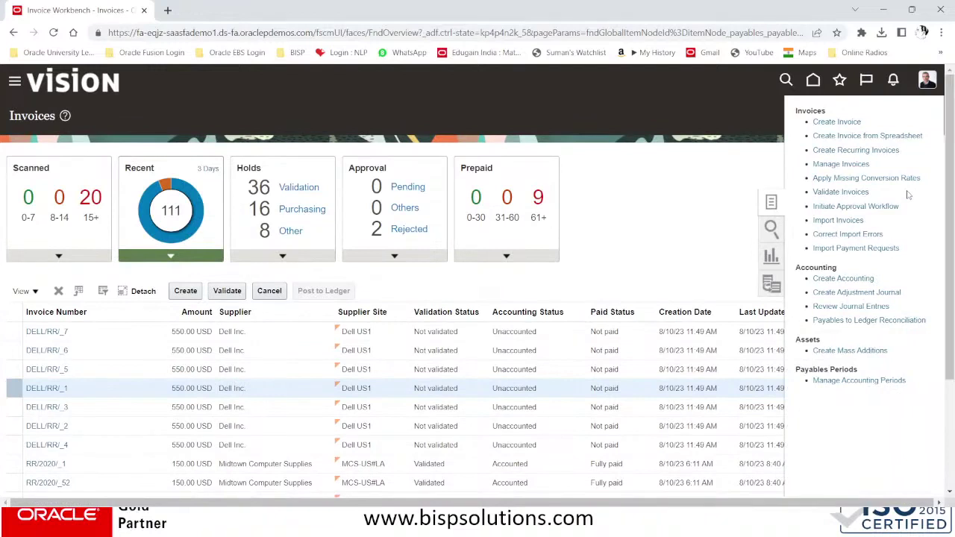
left_click(843, 192)
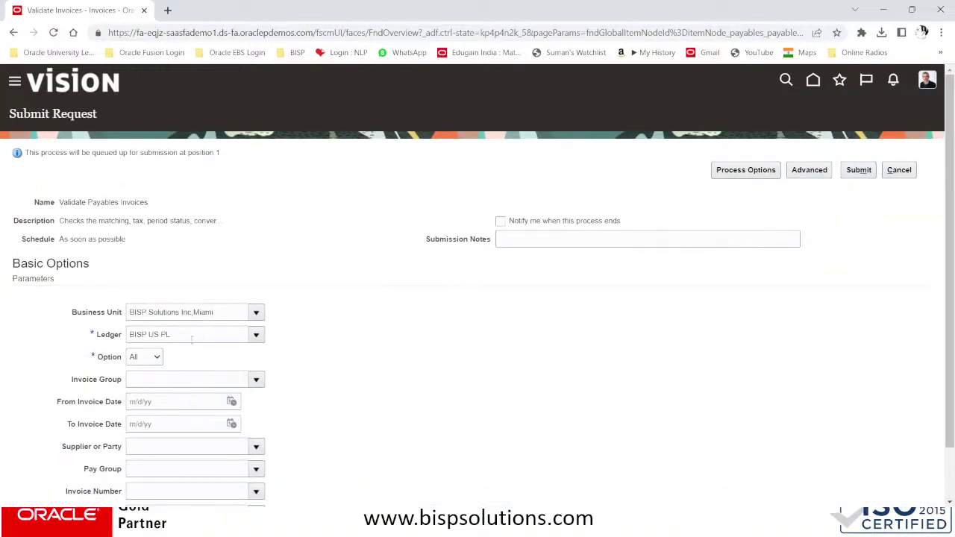
scroll(196, 339, "down", 1)
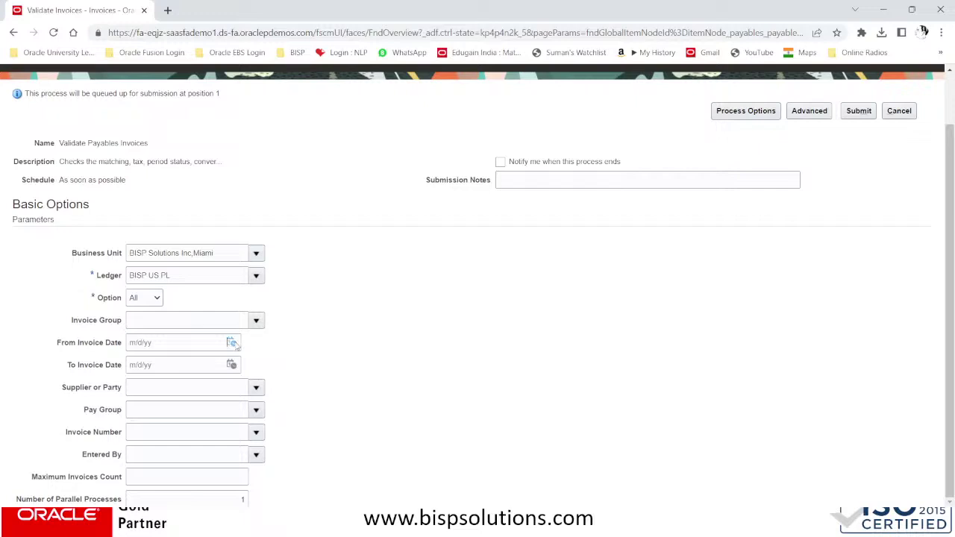
left_click(232, 342)
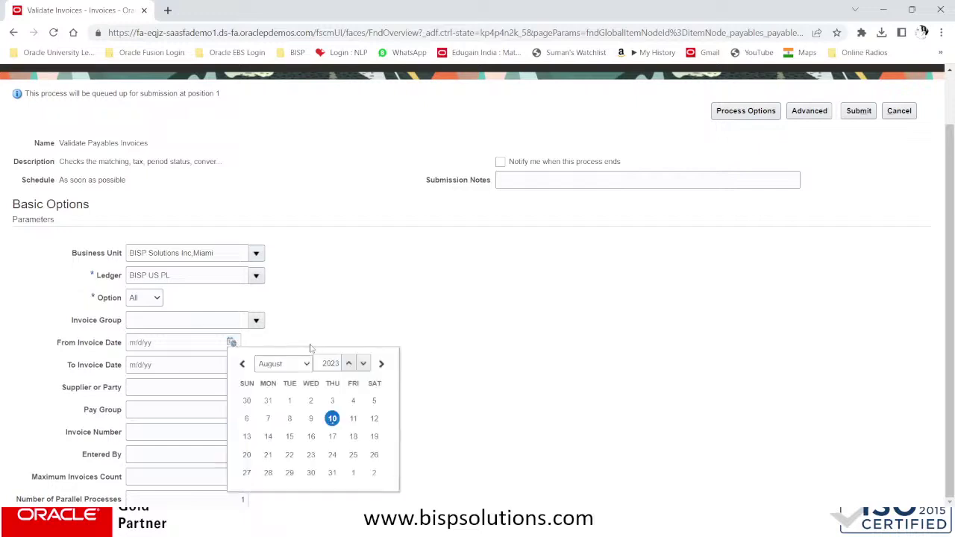
left_click(368, 279)
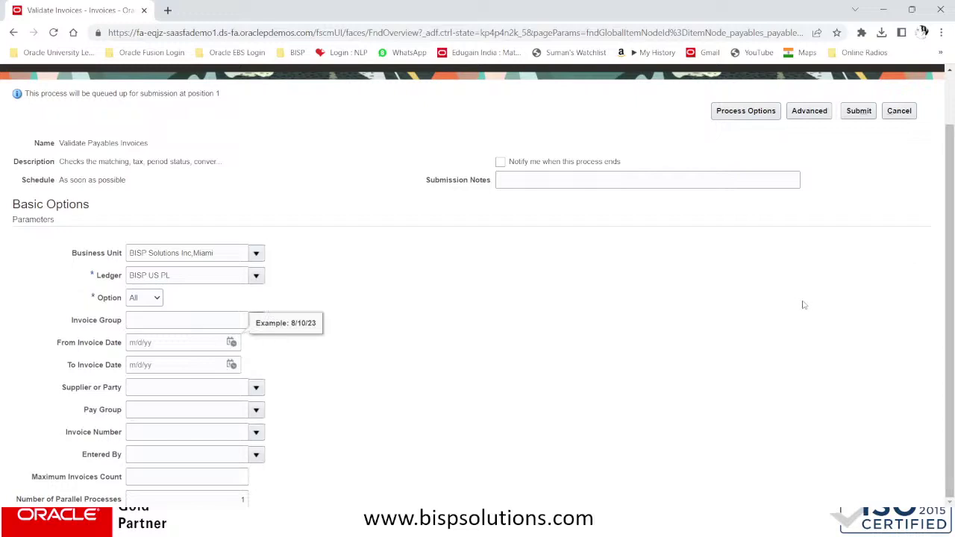
scroll(801, 306, "up", 2)
left_click(859, 170)
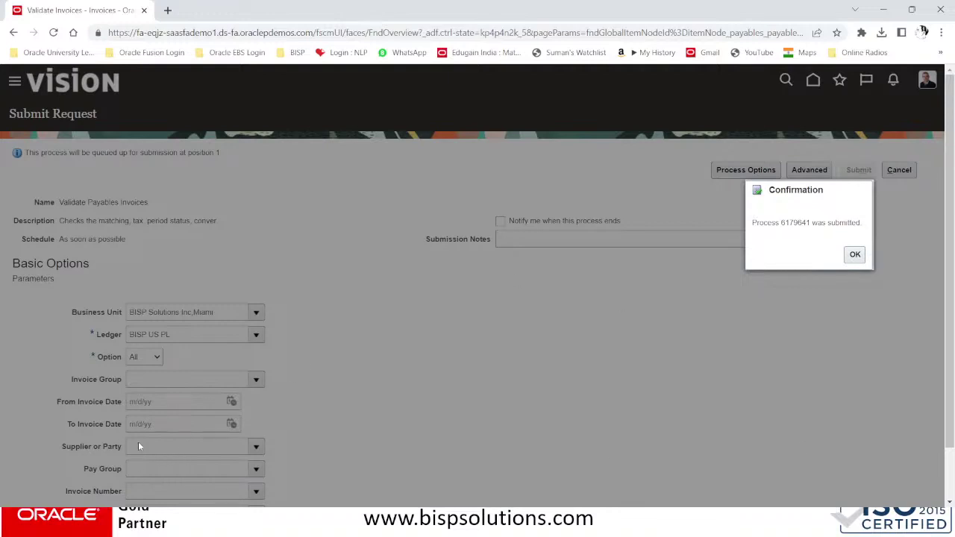
left_click(853, 254)
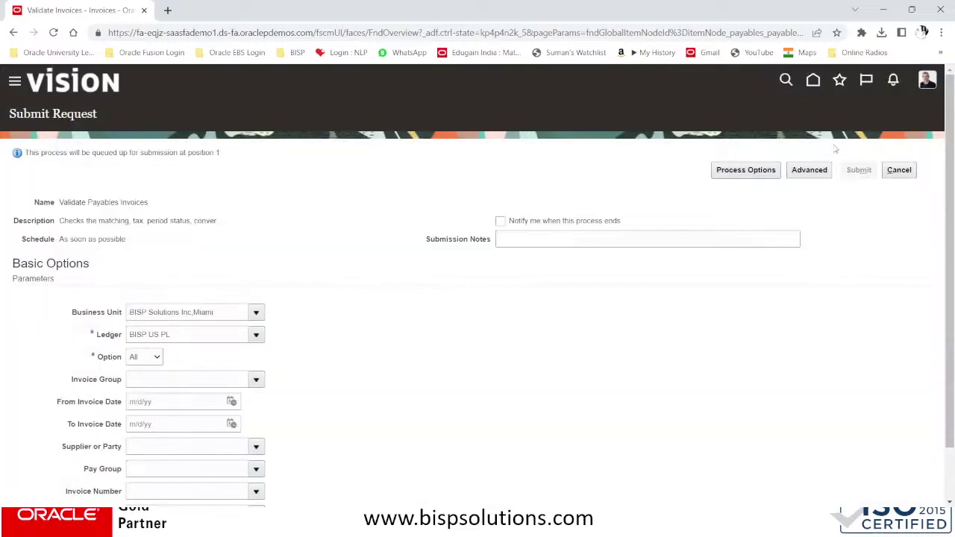
Leave the request page and check Validate Payables Invoices succeeded in Scheduled Processes.
left_click(897, 171)
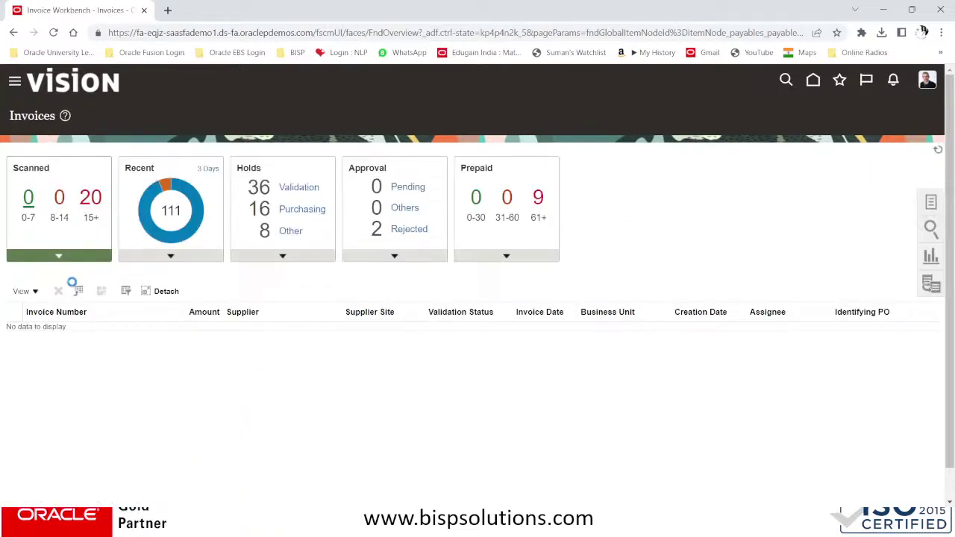
scroll(75, 287, "down", 5)
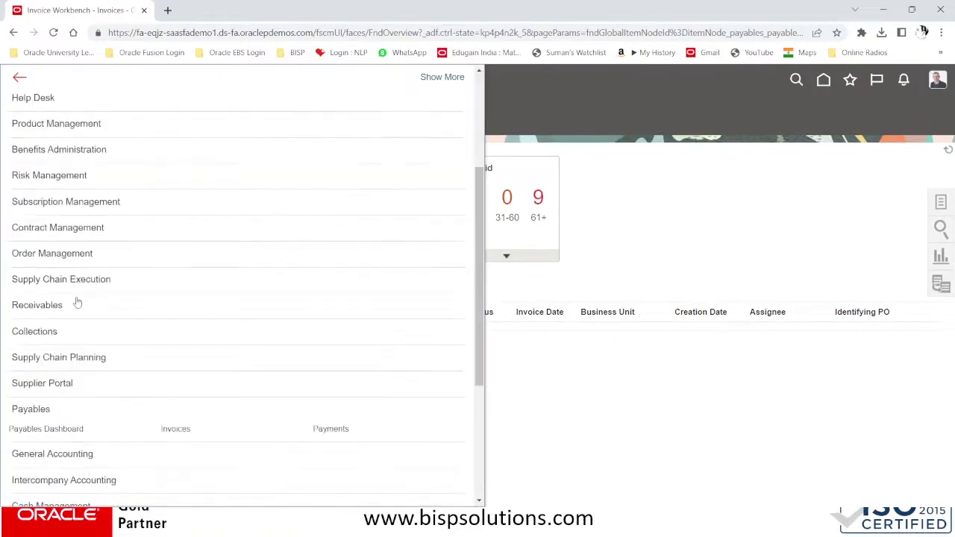
scroll(130, 343, "down", 1)
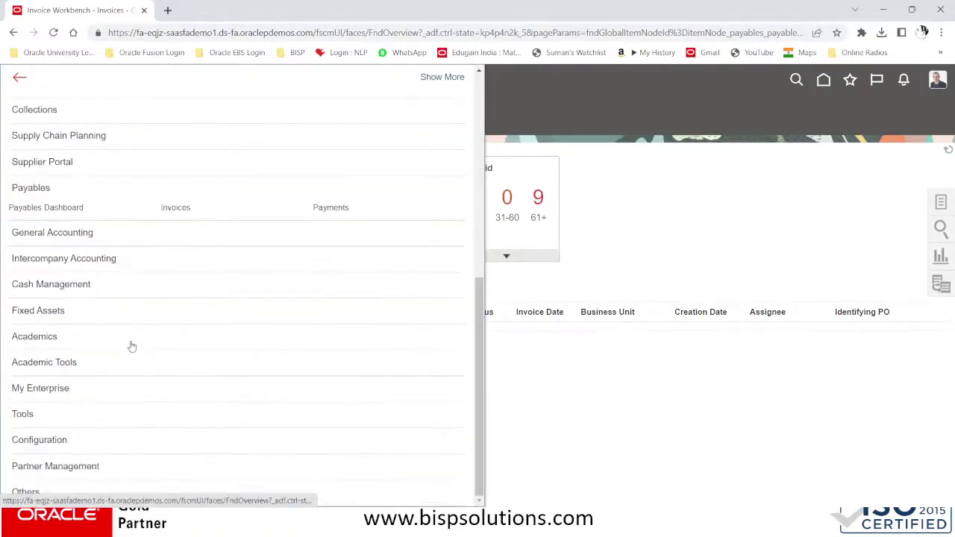
left_click(23, 413)
scroll(122, 407, "down", 2)
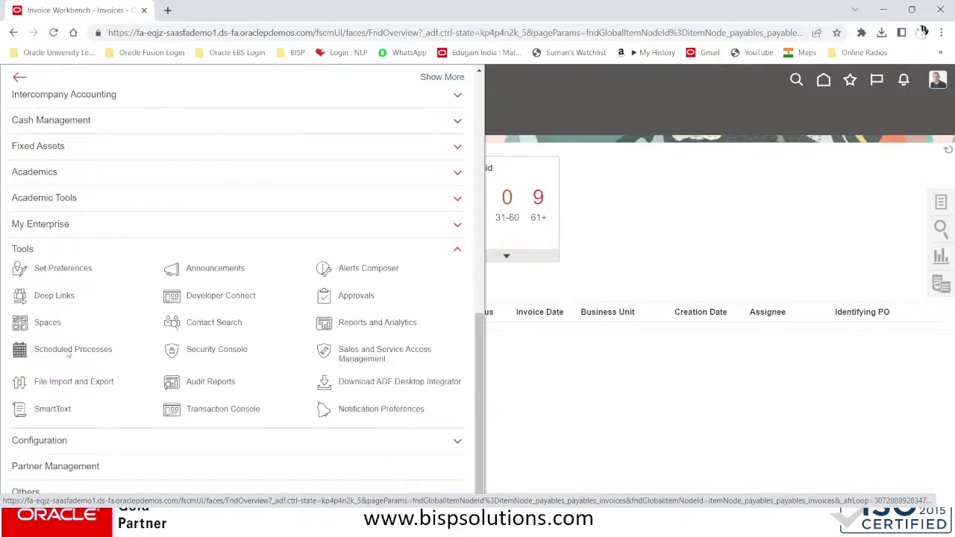
scroll(69, 355, "up", 1)
left_click(77, 436)
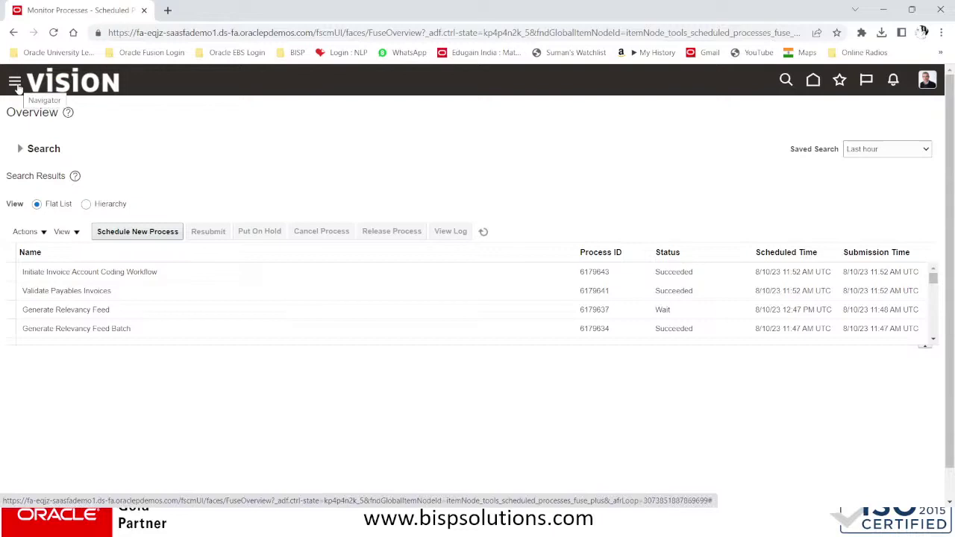
Return to the Payables Invoices workbench via the Navigator.
left_click(16, 82)
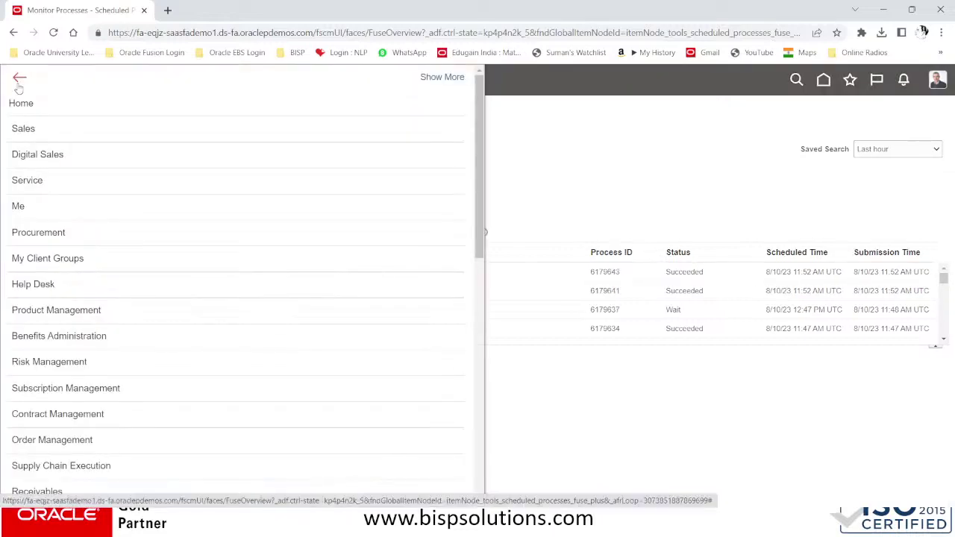
scroll(120, 214, "down", 3)
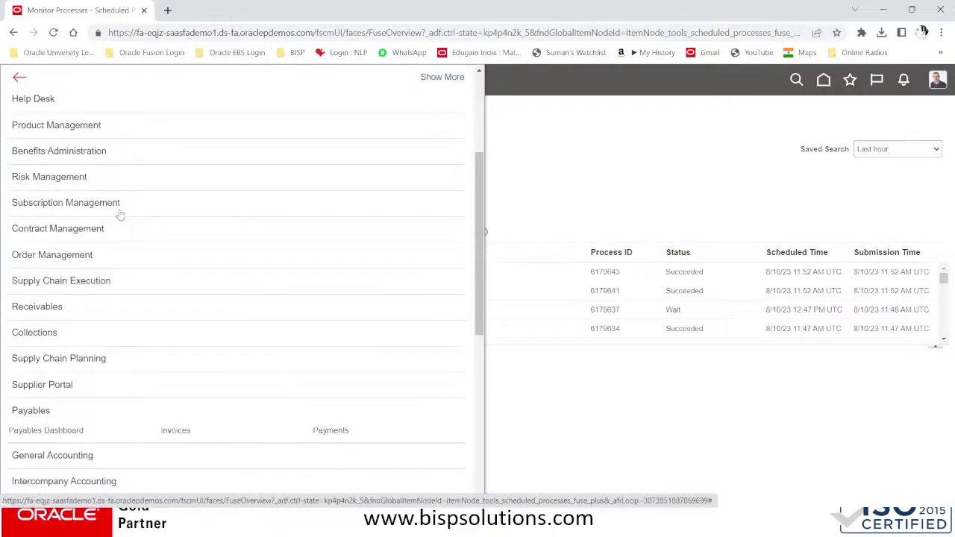
scroll(119, 215, "down", 3)
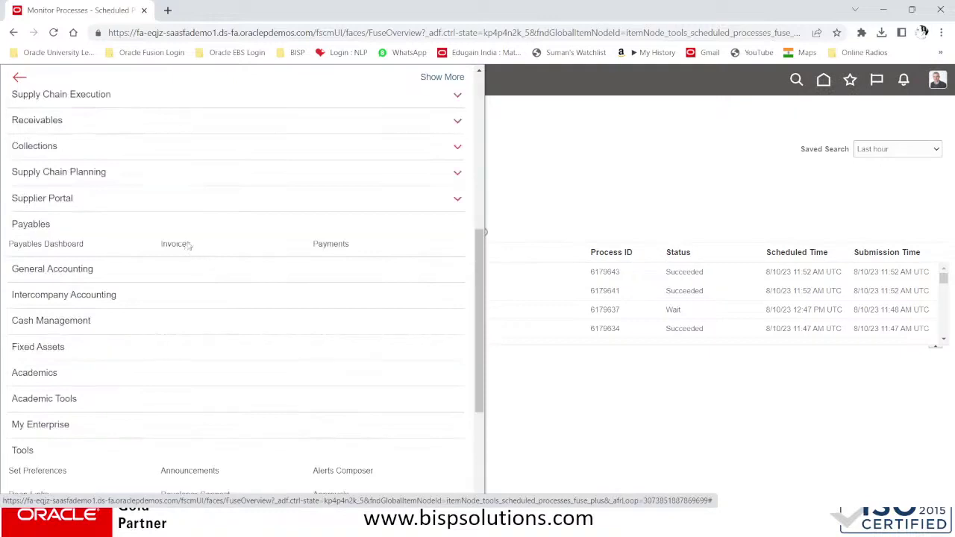
left_click(189, 246)
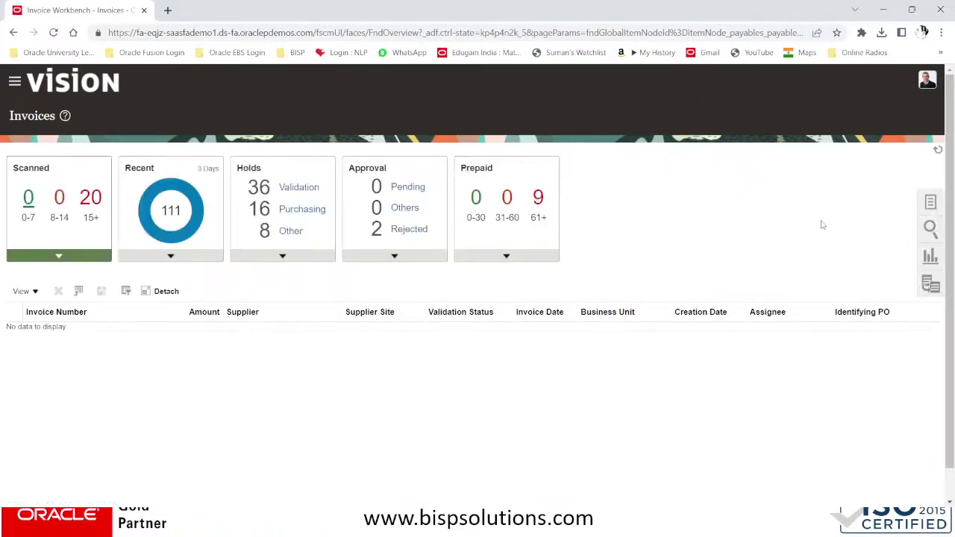
Show 7 days of recent invoices and confirm the seven DELL/RR invoices are Validated.
left_click(209, 170)
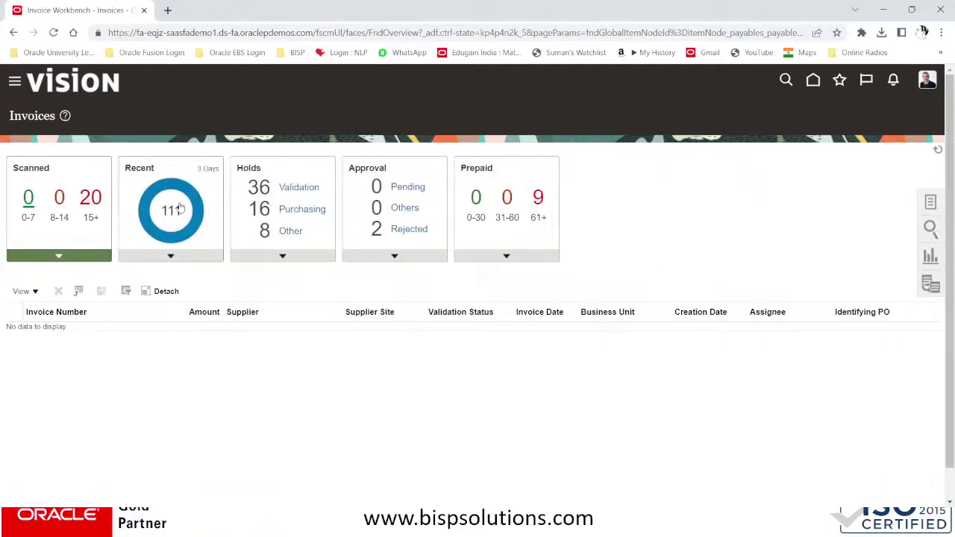
left_click(213, 170)
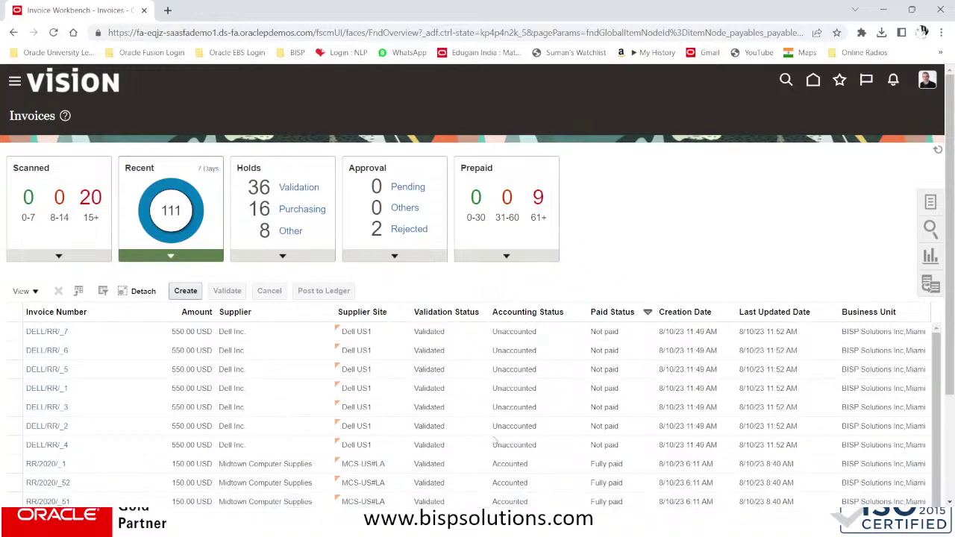
left_click(649, 373)
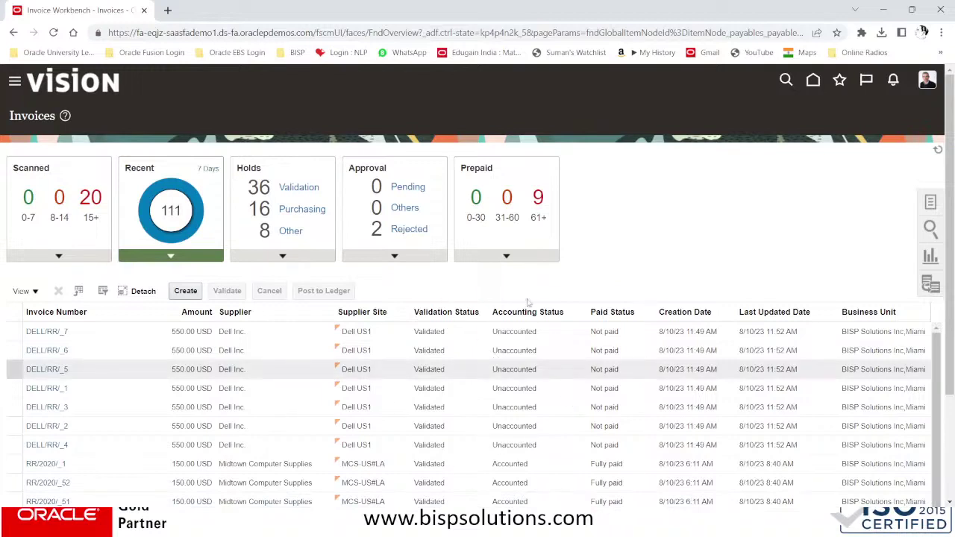
left_click(646, 464)
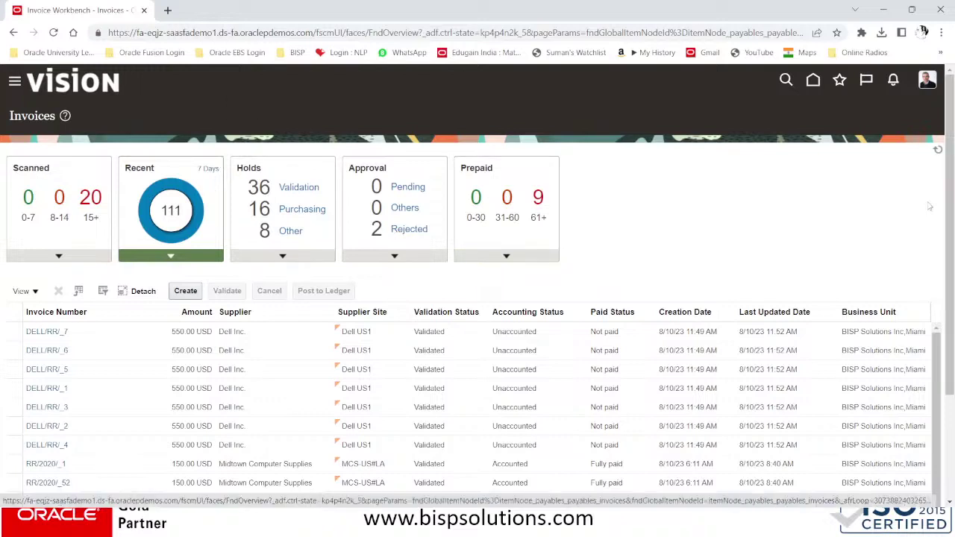
left_click(930, 203)
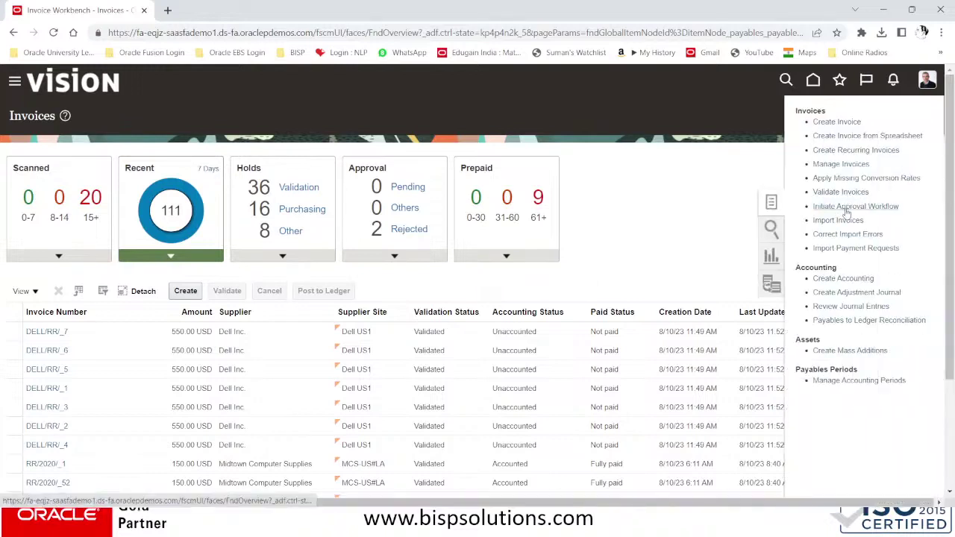
Start Initiate Invoice Approval Workflow with business unit BISP Solutions Inc Miami.
left_click(846, 209)
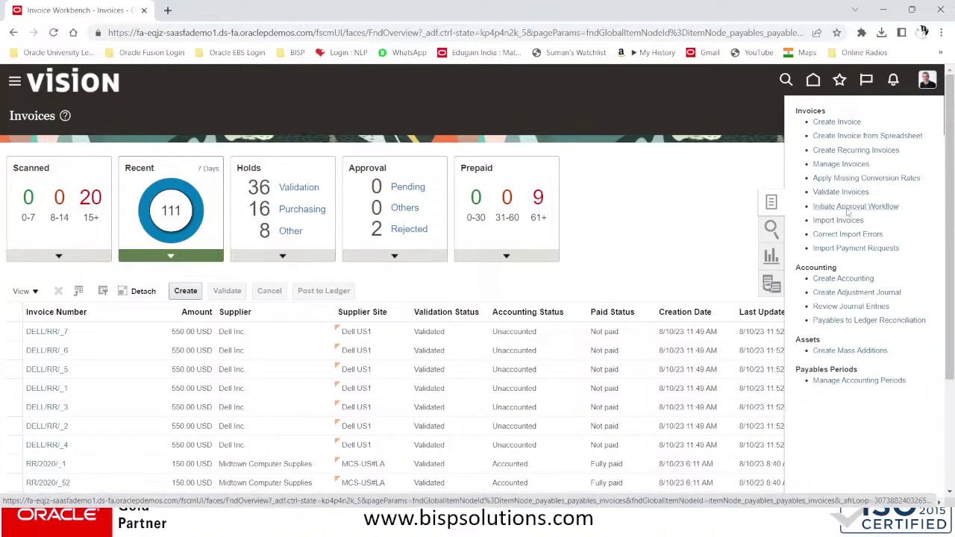
left_click(150, 312)
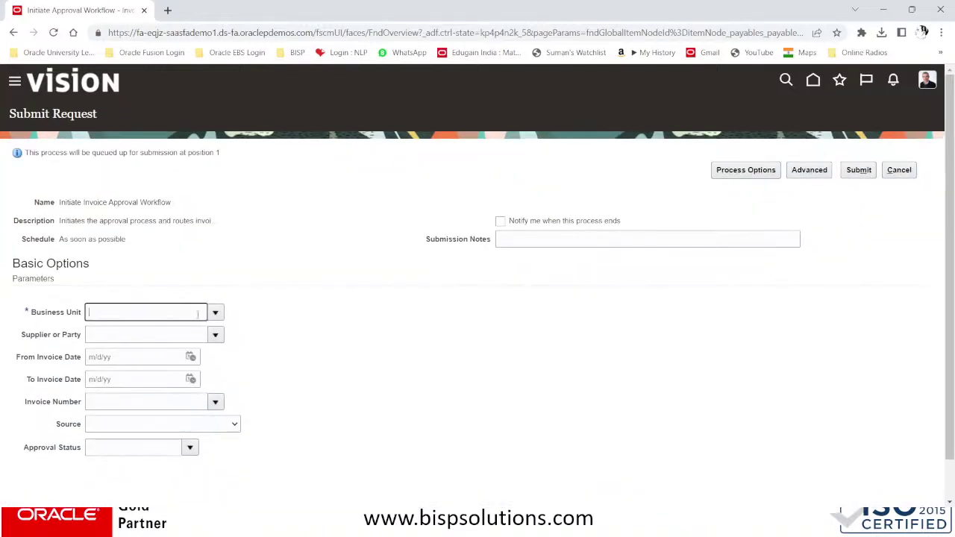
left_click(216, 312)
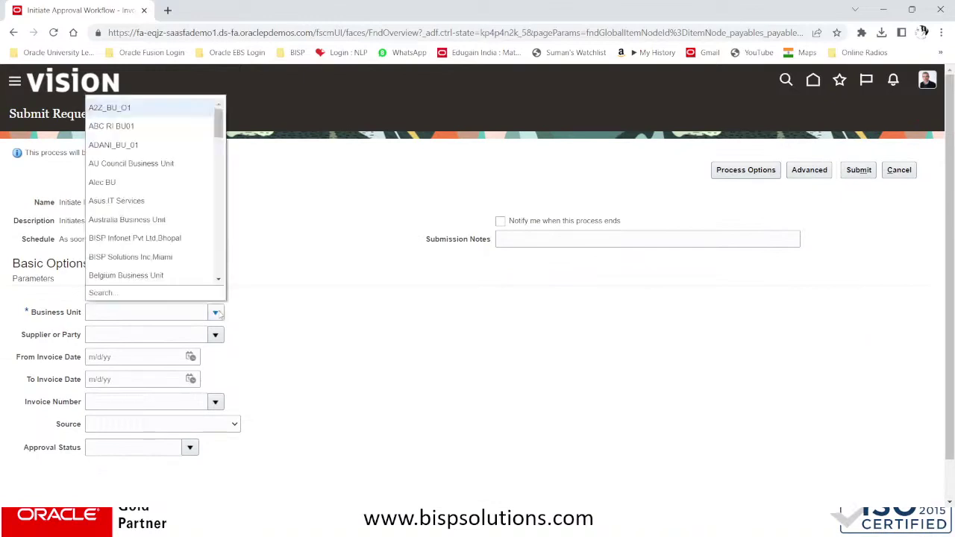
left_click(142, 257)
Choose supplier Dell Inc. via a DELL search and submit the approval workflow.
left_click(131, 337)
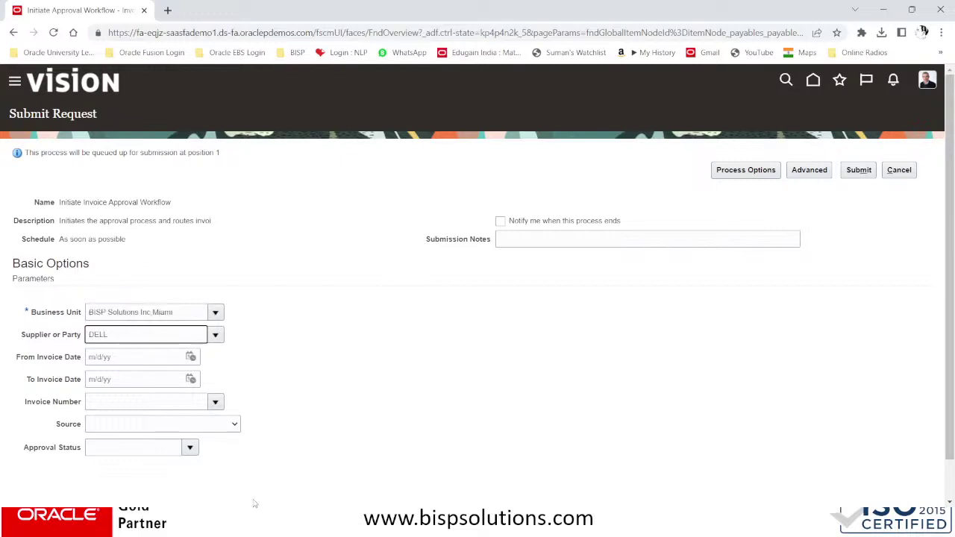
left_click(216, 336)
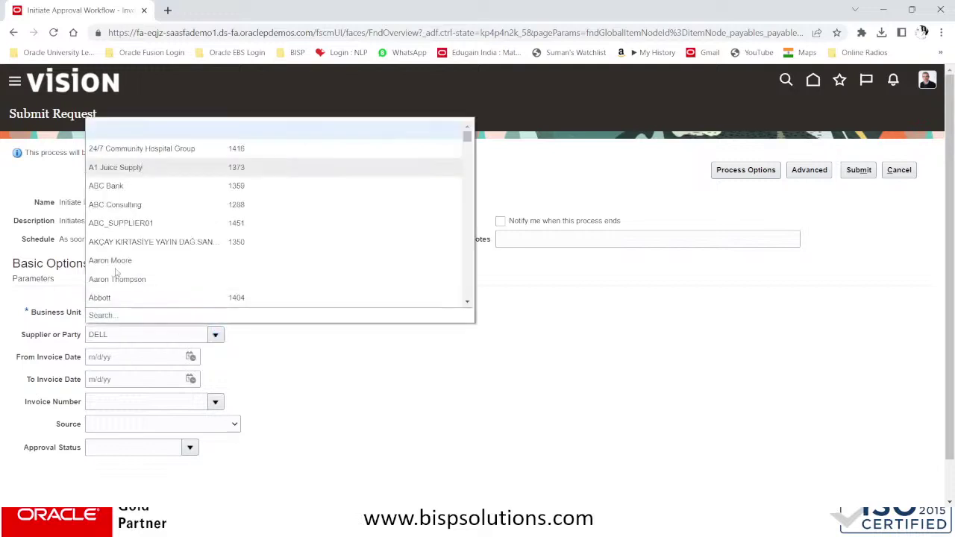
key("Escape")
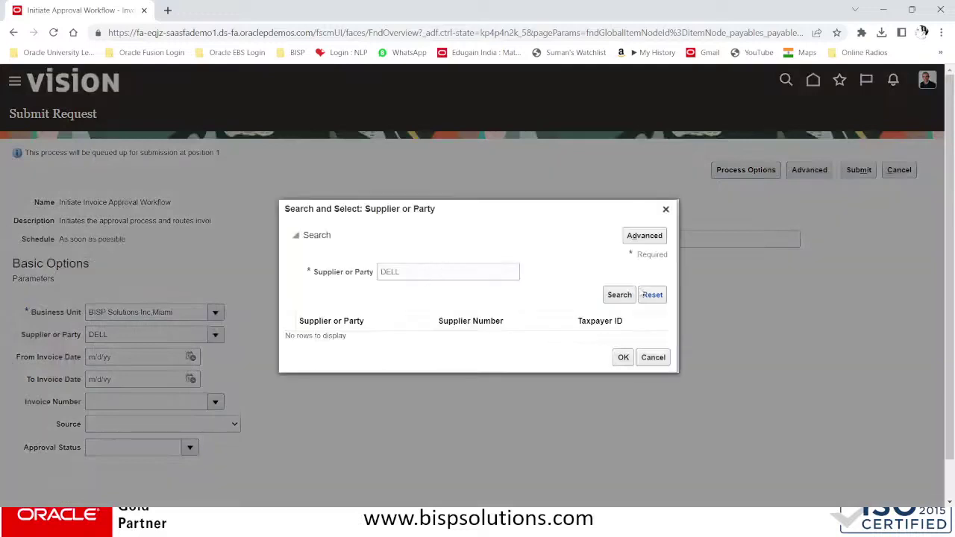
left_click(618, 295)
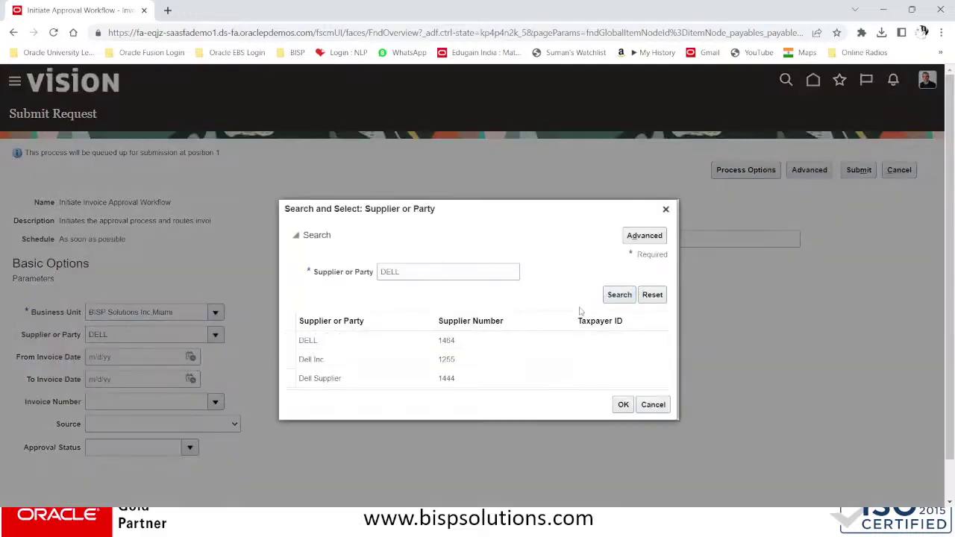
left_click(342, 338)
double_click(450, 341)
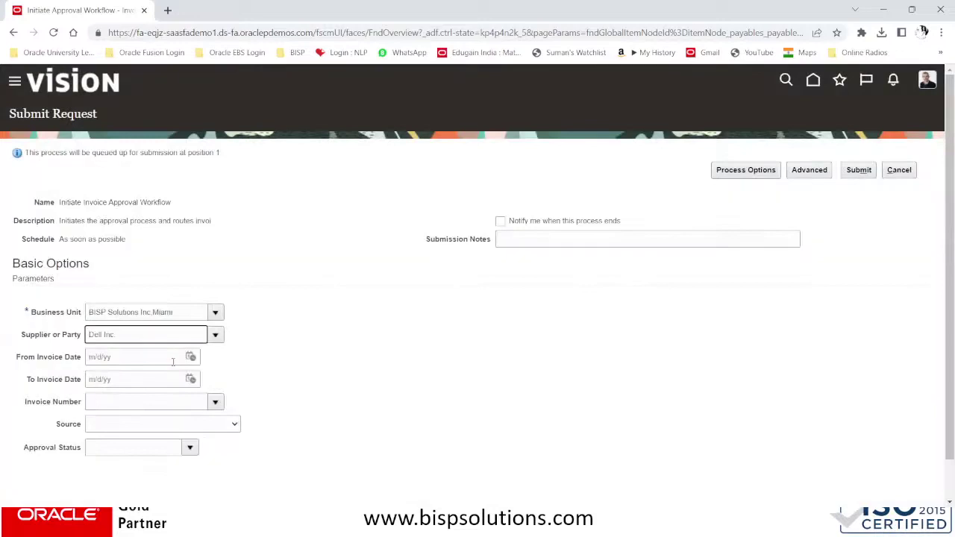
left_click(859, 170)
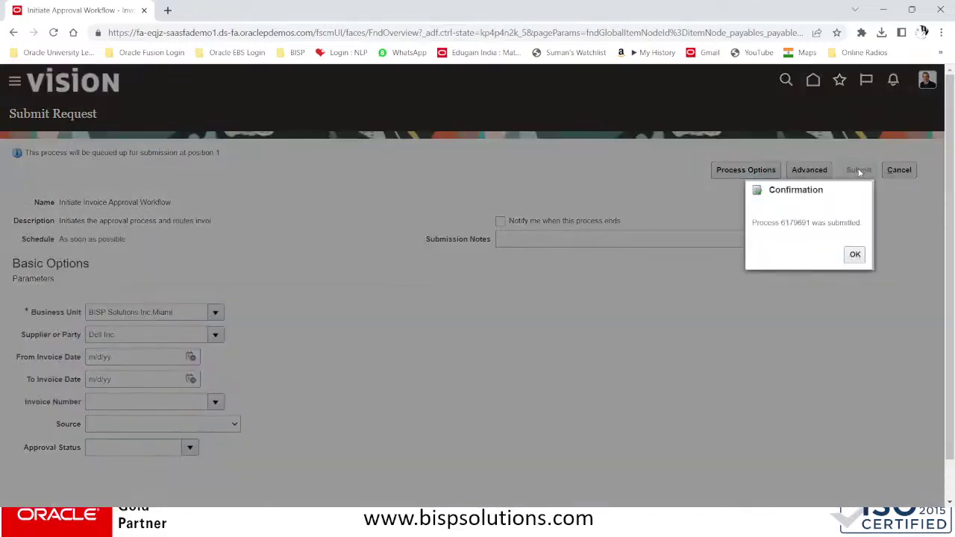
Acknowledge process 6179691's submission, leave Submit Request, and list the last 7 days' invoices.
left_click(855, 255)
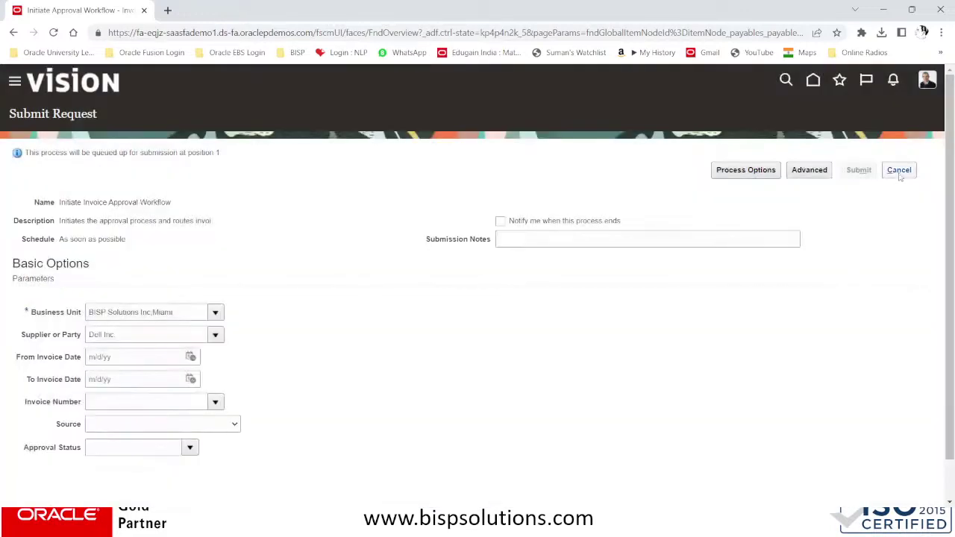
left_click(899, 173)
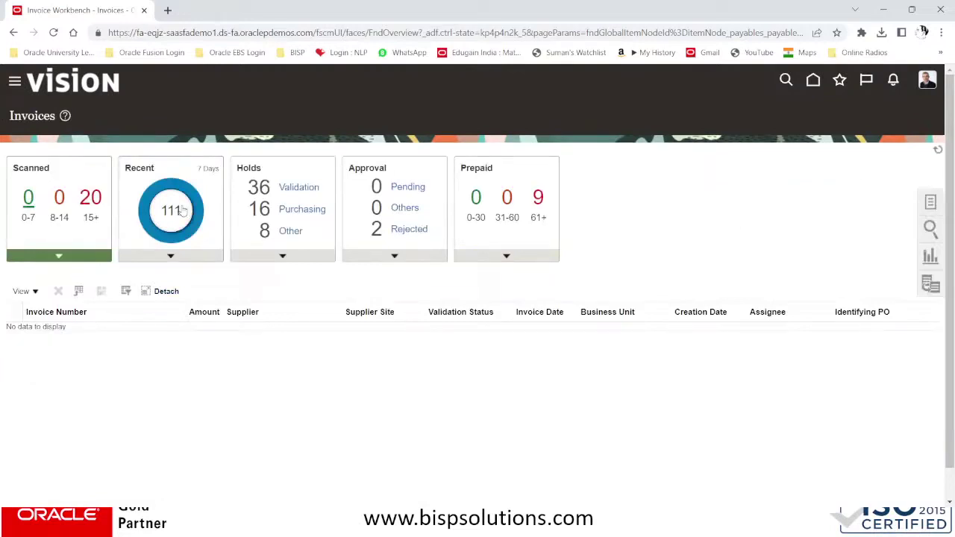
left_click(183, 211)
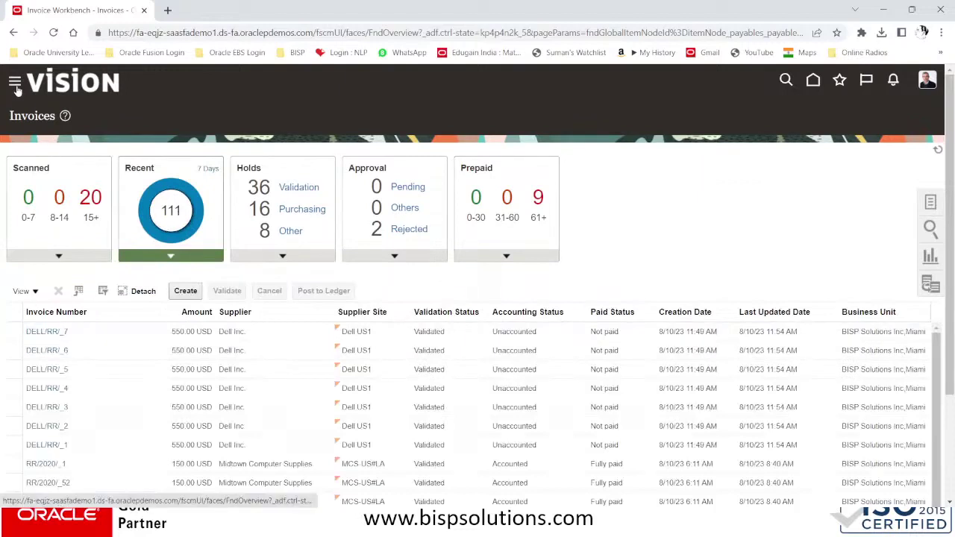
Select invoice DELL/RR/_6, then bring up the navigator scrolled to the expanded Tools group.
left_click(82, 358)
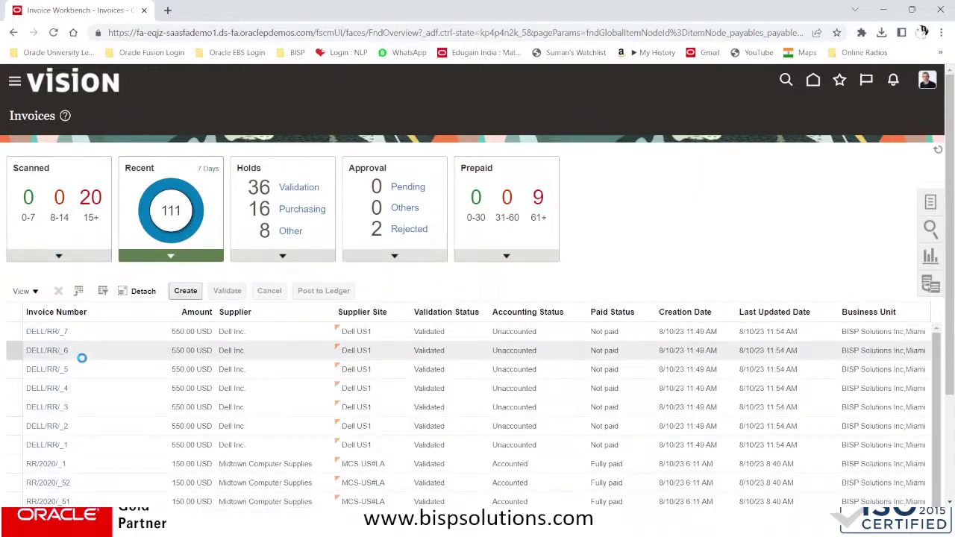
left_click(14, 81)
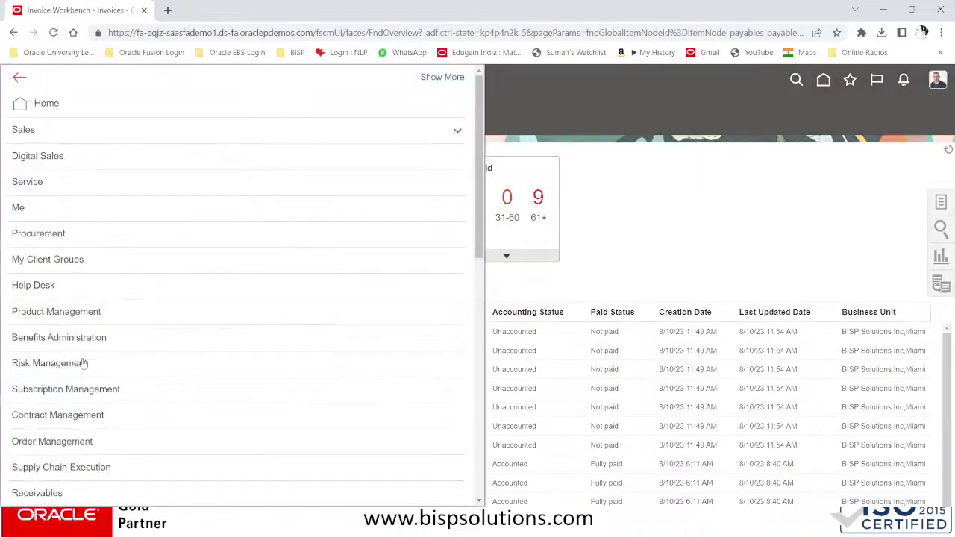
scroll(84, 366, "down", 3)
scroll(84, 367, "down", 2)
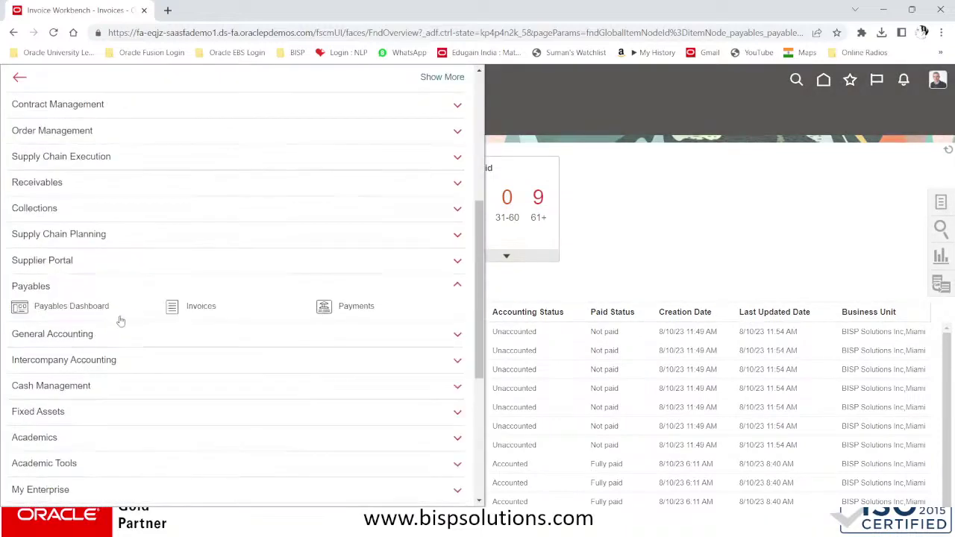
scroll(172, 351, "down", 3)
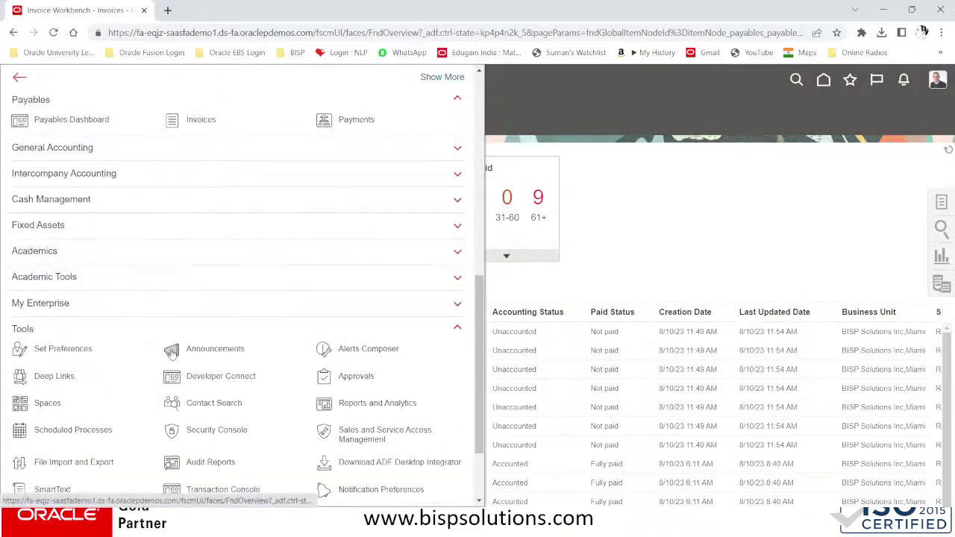
Refresh Scheduled Processes in Hierarchy view to confirm process 6179691 Succeeded.
left_click(57, 432)
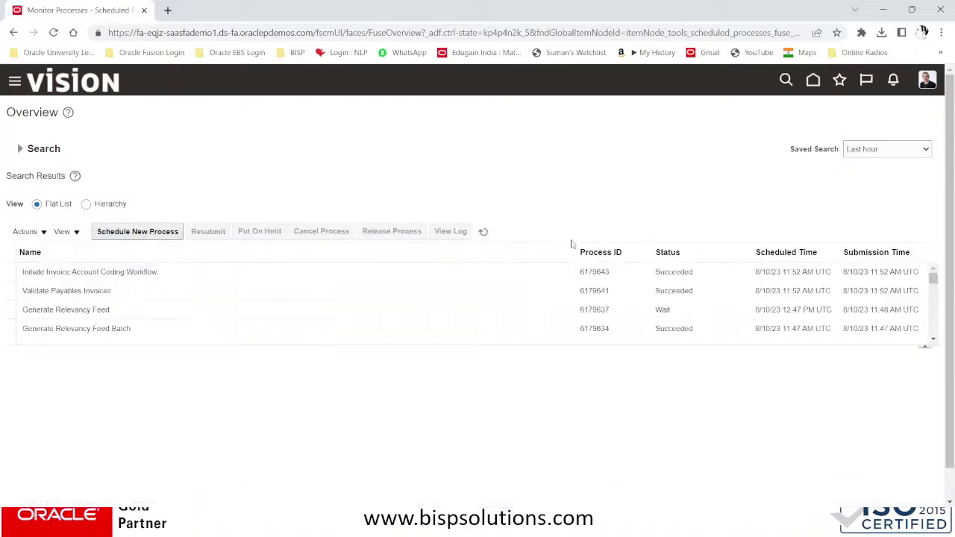
left_click(486, 233)
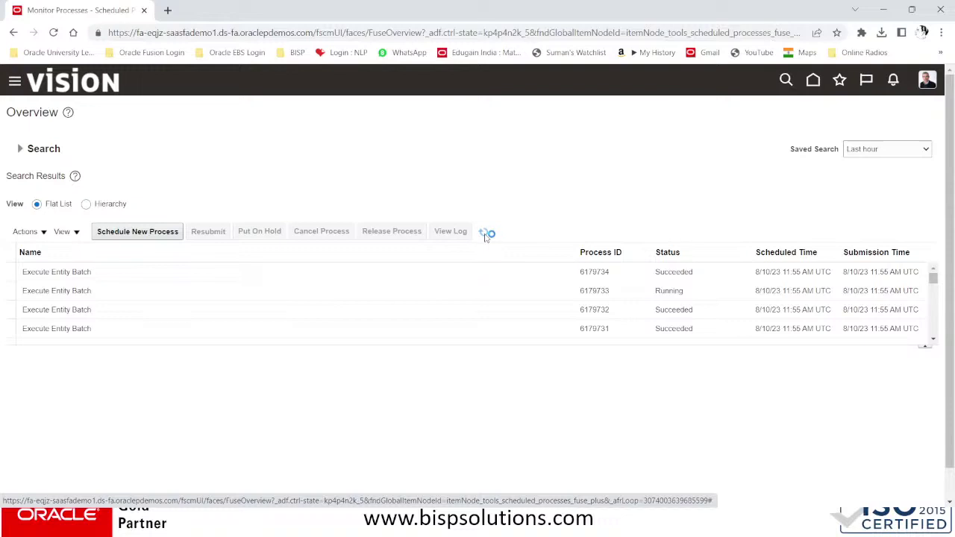
left_click(86, 204)
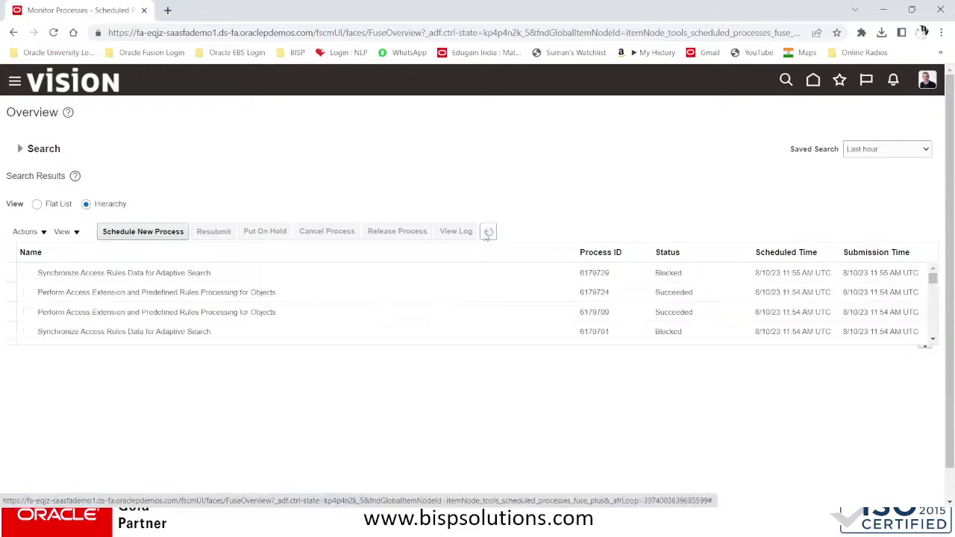
scroll(521, 289, "down", 3)
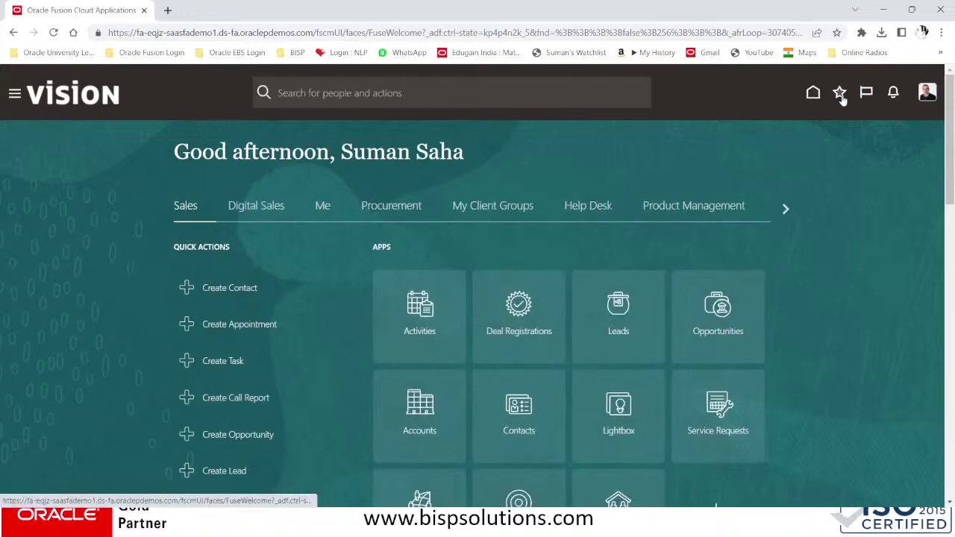
Return to the Invoice Workbench from Recent Items, list recent invoices, and open DELL/RR/_1.
left_click(840, 95)
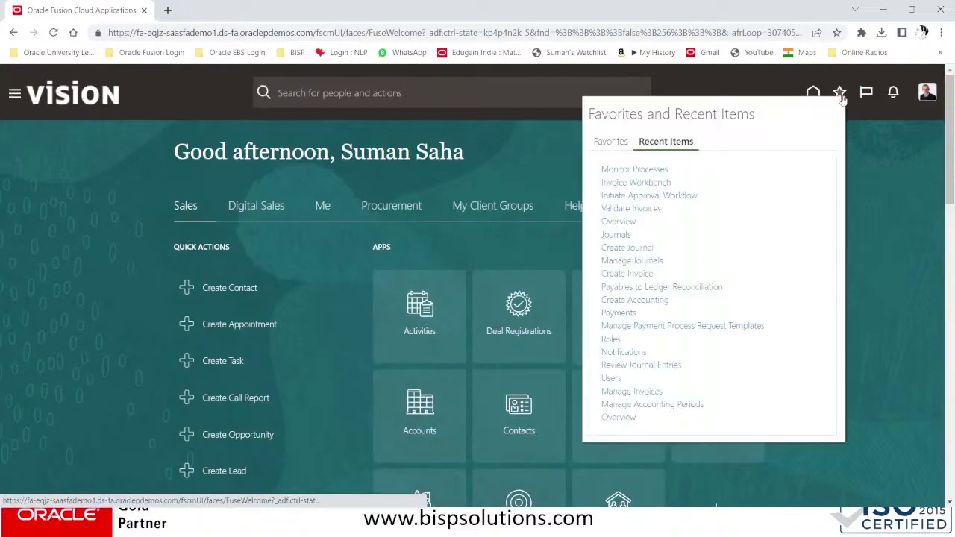
left_click(639, 183)
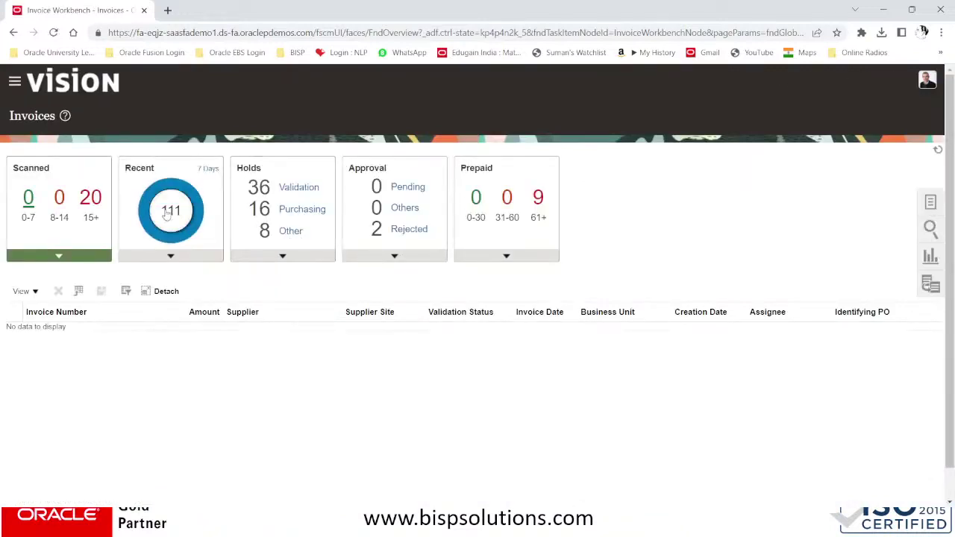
left_click(167, 213)
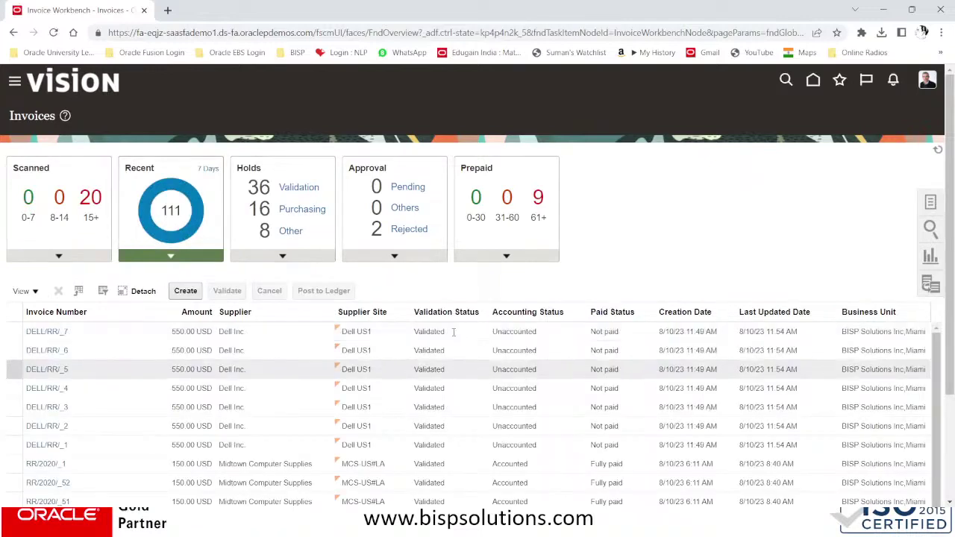
left_click(64, 445)
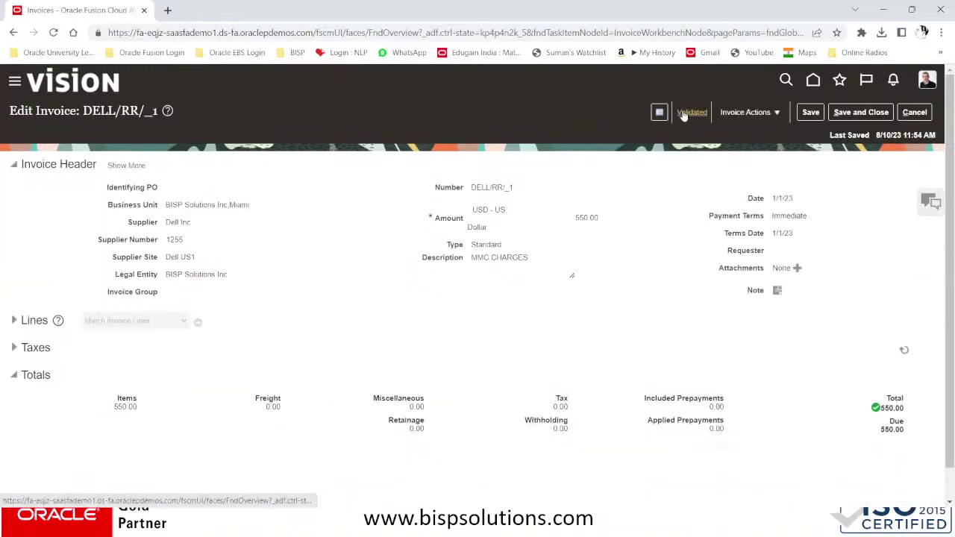
Check DELL/RR/_1's summary (approval Initiated, Unpaid), exit without saving, and show the Tasks panel.
left_click(682, 112)
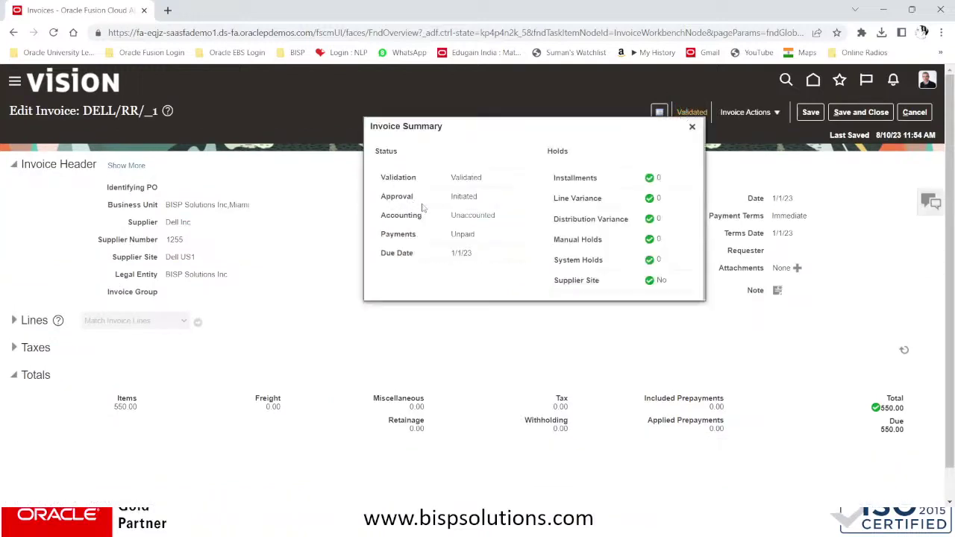
left_click(691, 126)
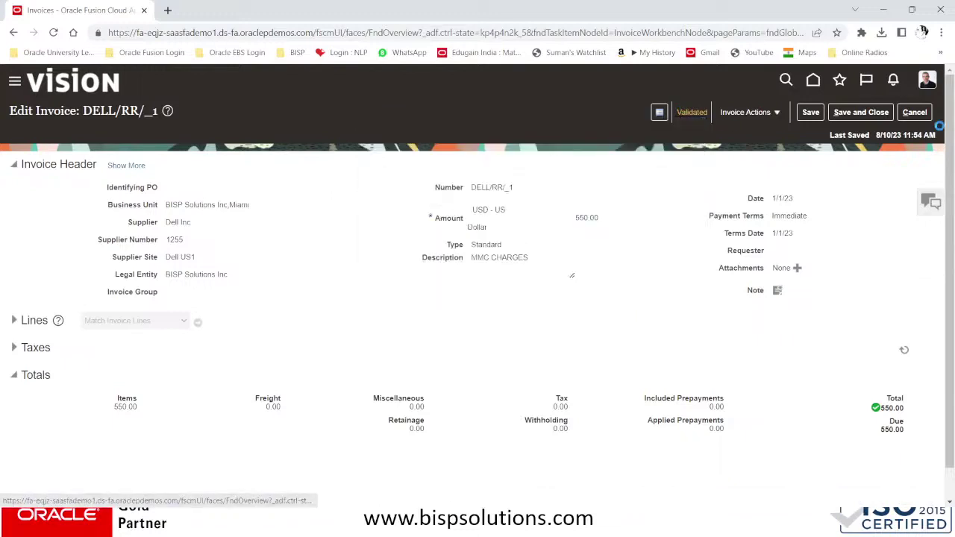
left_click(915, 114)
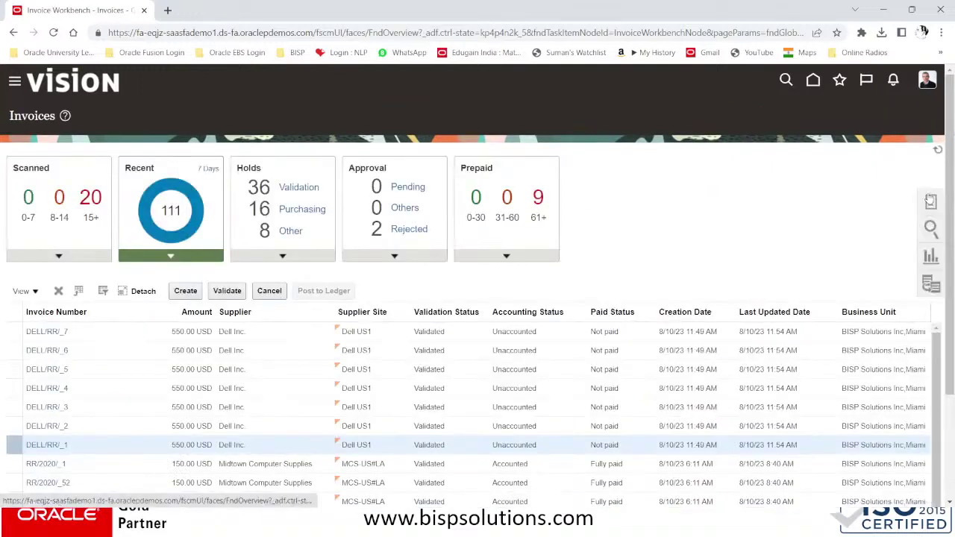
left_click(930, 202)
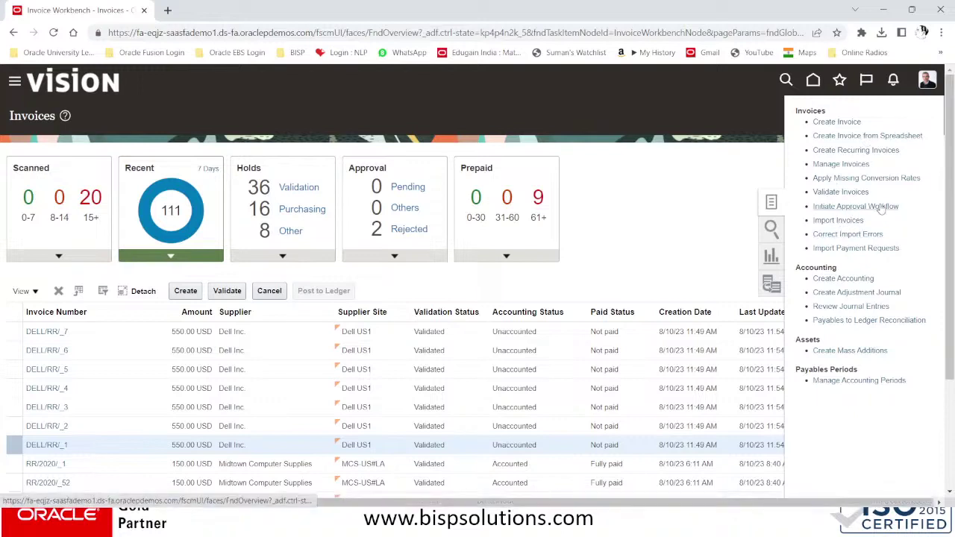
Start a Create Accounting request with Payables as the subledger application.
left_click(837, 279)
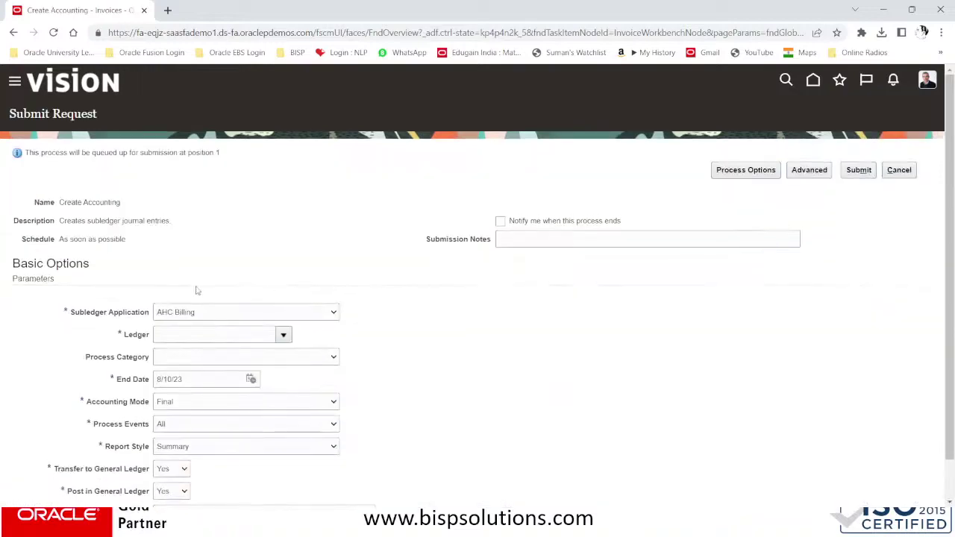
left_click(220, 317)
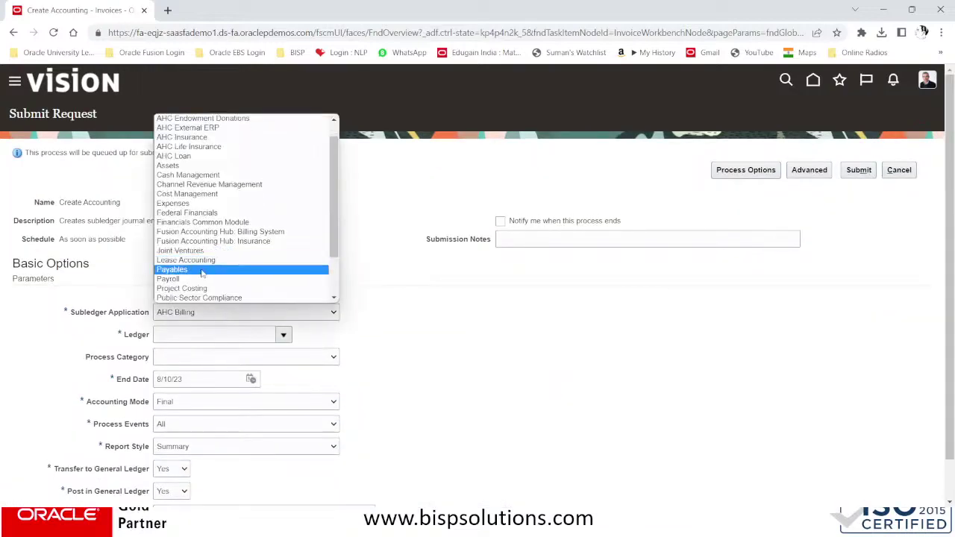
left_click(199, 277)
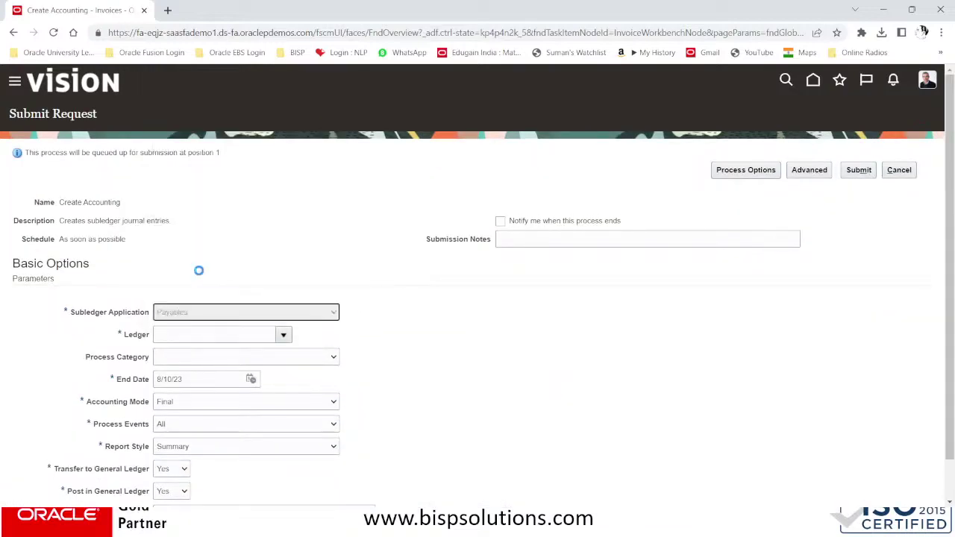
Open the full Search and Select: Ledger dialog from the Ledger dropdown.
left_click(215, 334)
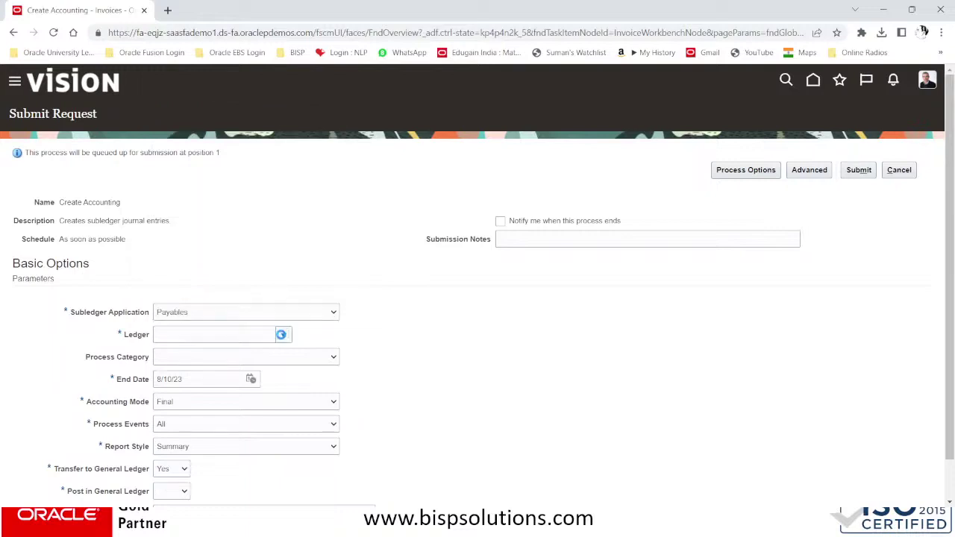
left_click(281, 334)
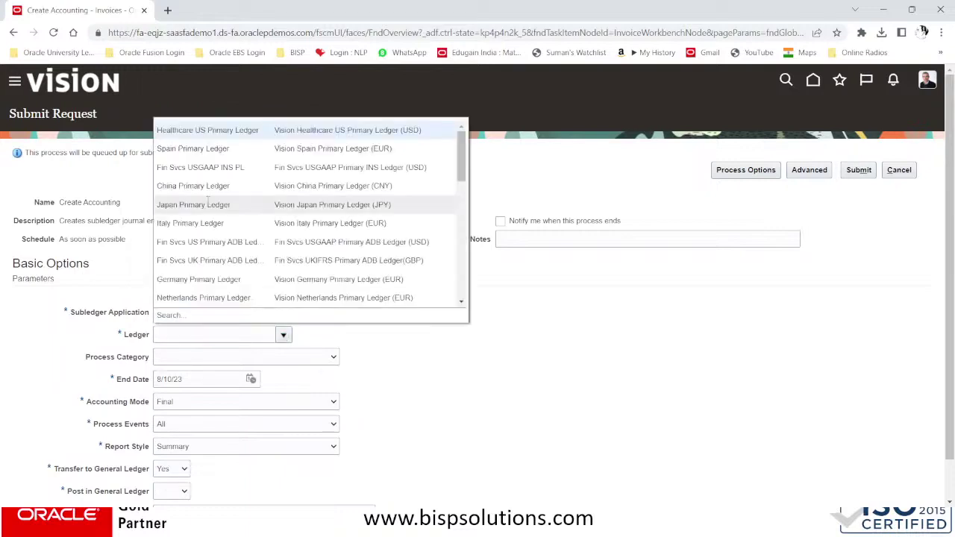
left_click(171, 316)
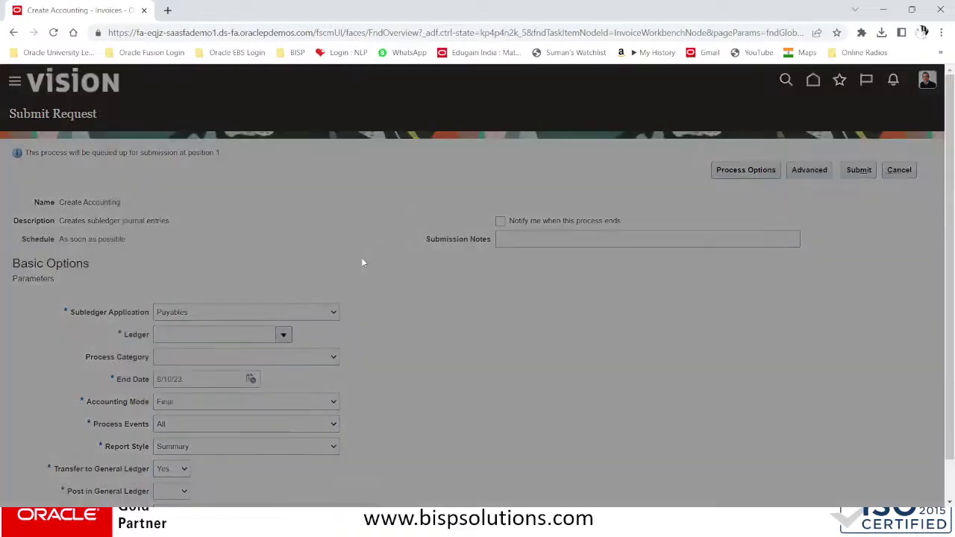
left_click(410, 288)
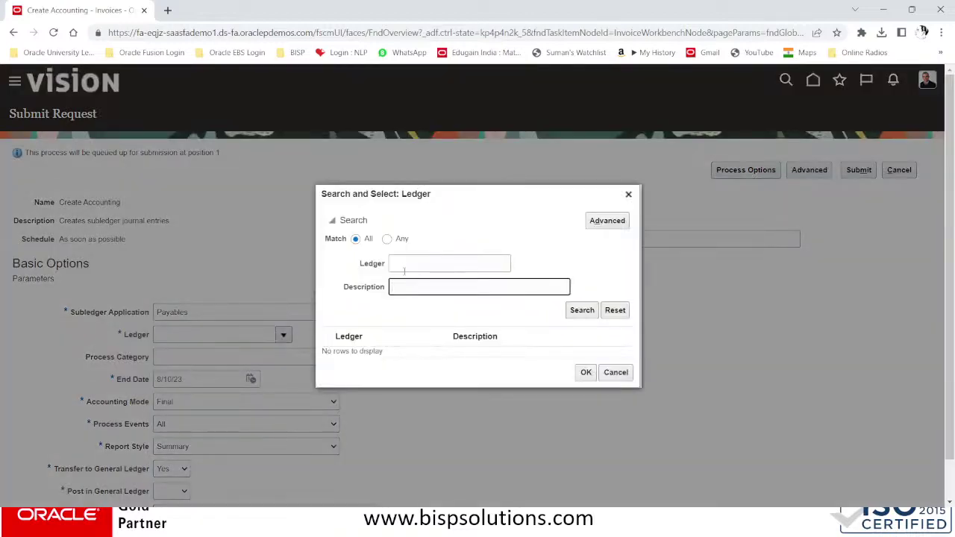
Search ledgers for 'BIS' and choose BISP US PL as the request's ledger.
left_click(405, 262)
type("BISP")
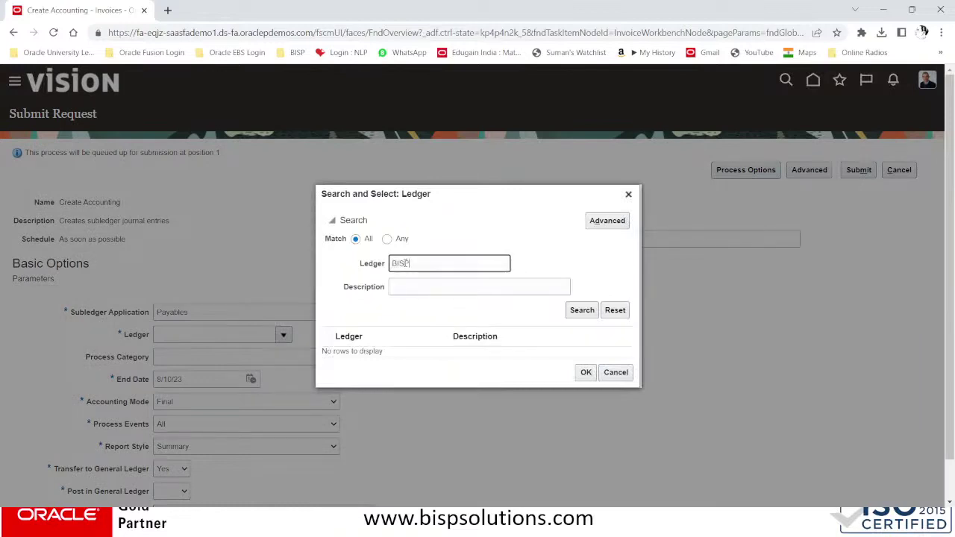
key("Return")
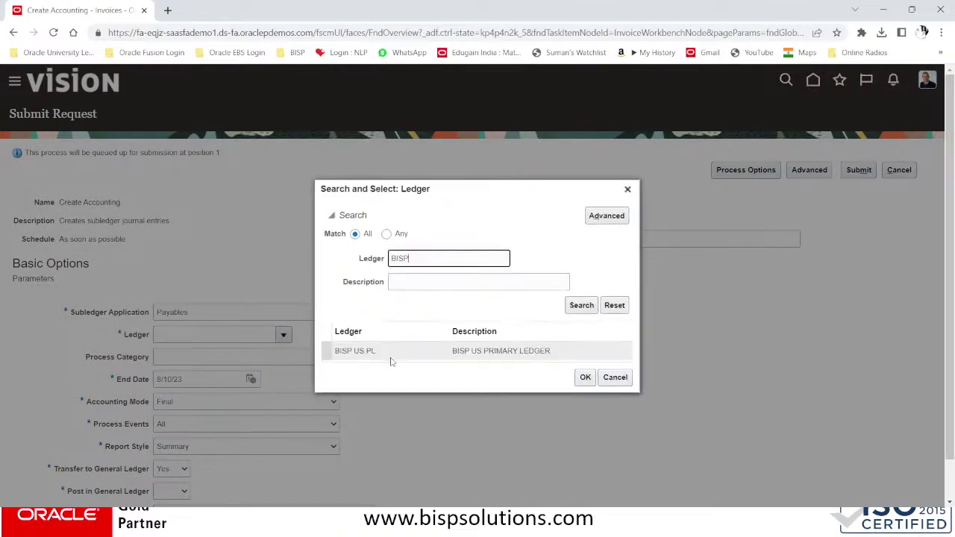
left_click(391, 353)
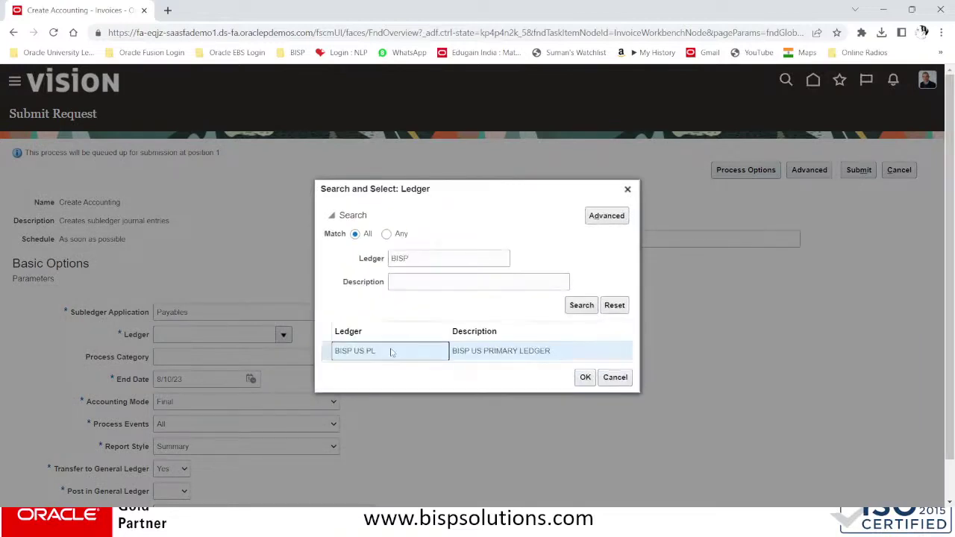
left_click(585, 377)
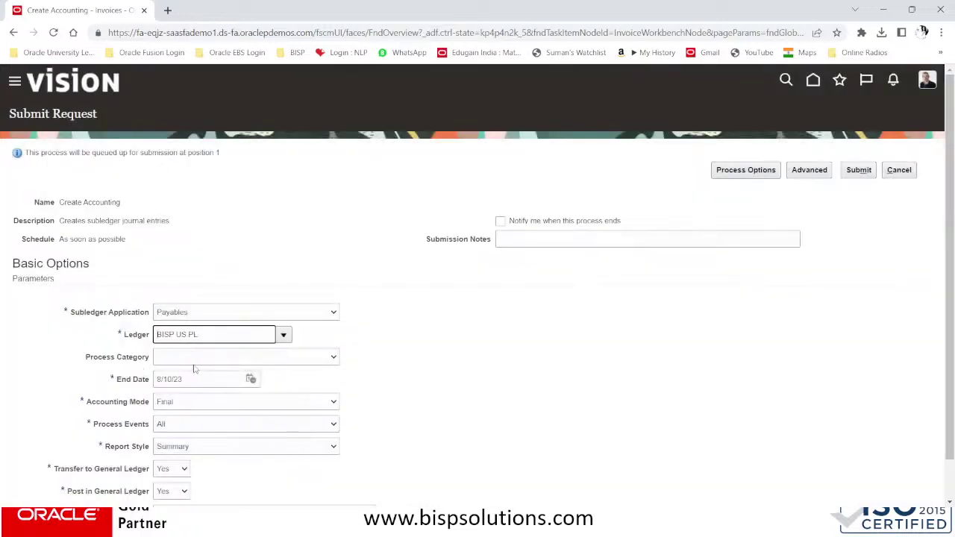
scroll(194, 369, "down", 1)
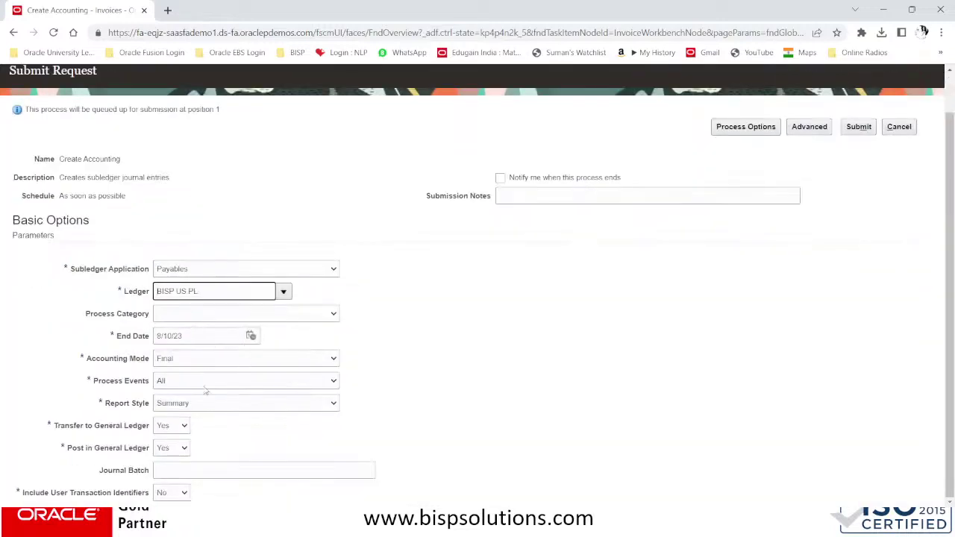
Enter XXZ as the journal batch name and reveal the Advanced submission options.
left_click(194, 471)
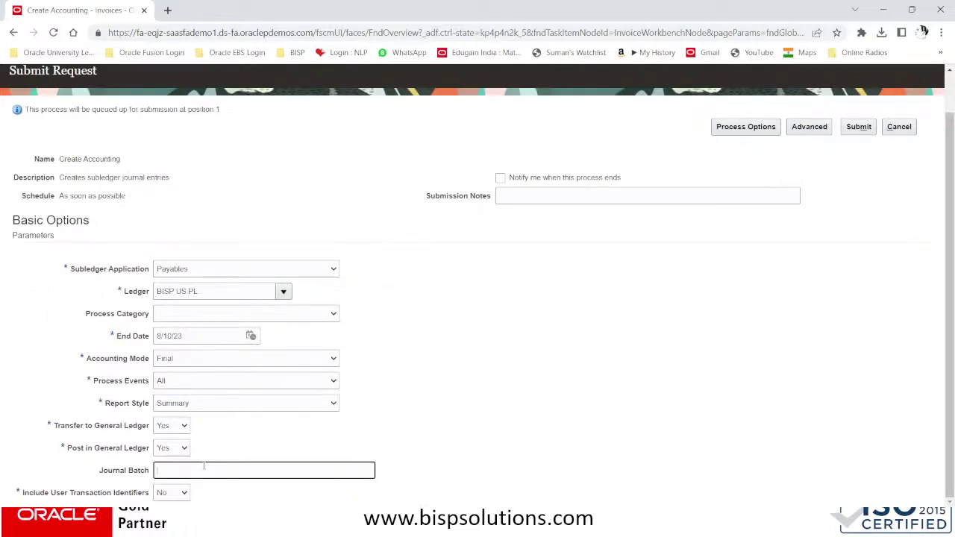
type("XXZ/")
scroll(188, 285, "up", 1)
scroll(193, 288, "up", 1)
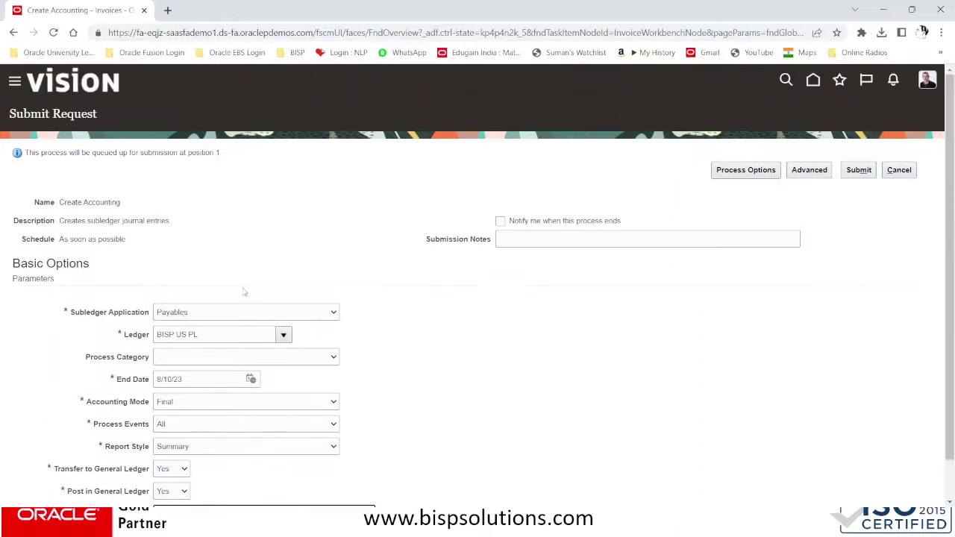
scroll(277, 437, "down", 1)
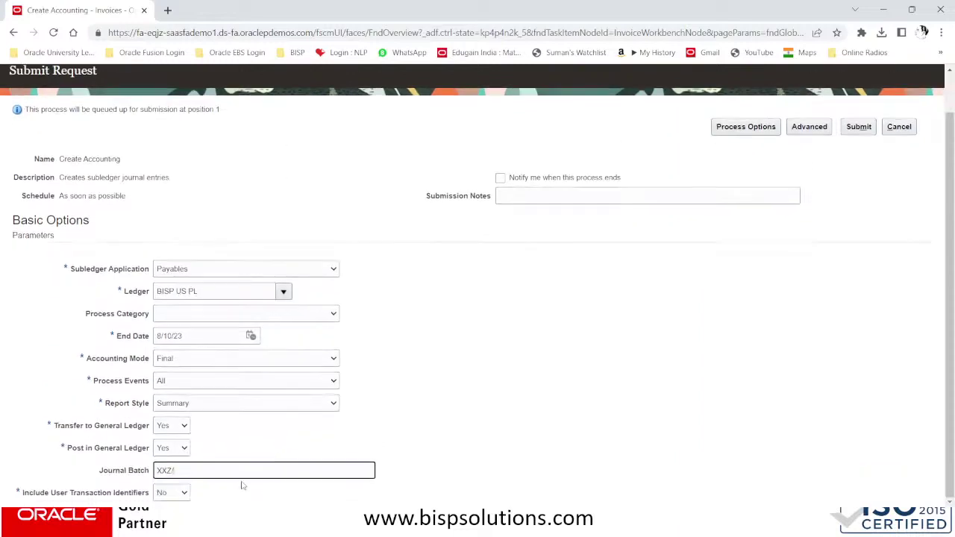
left_click_drag(224, 475, 92, 471)
scroll(280, 419, "up", 1)
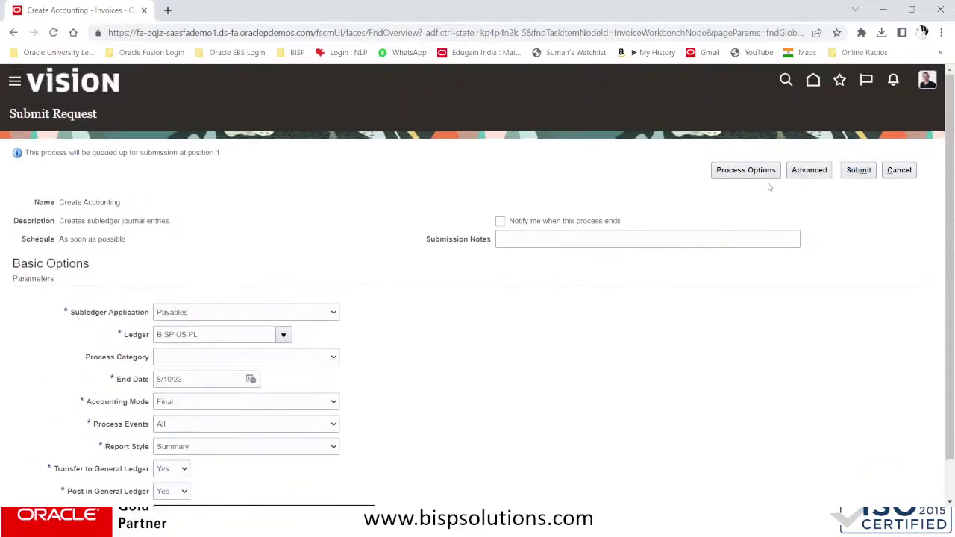
left_click(809, 173)
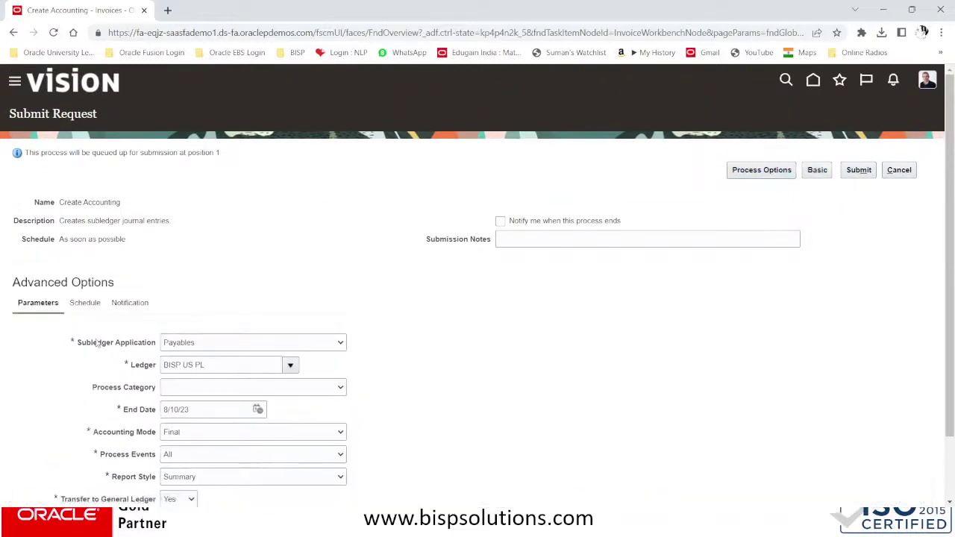
On the Schedule tab, switch the request to run Using a schedule.
left_click(85, 302)
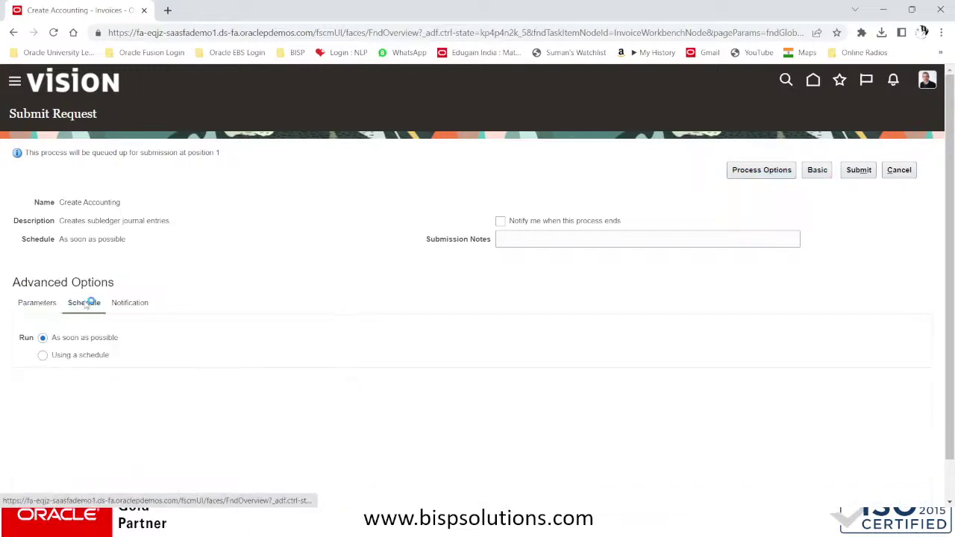
left_click(58, 358)
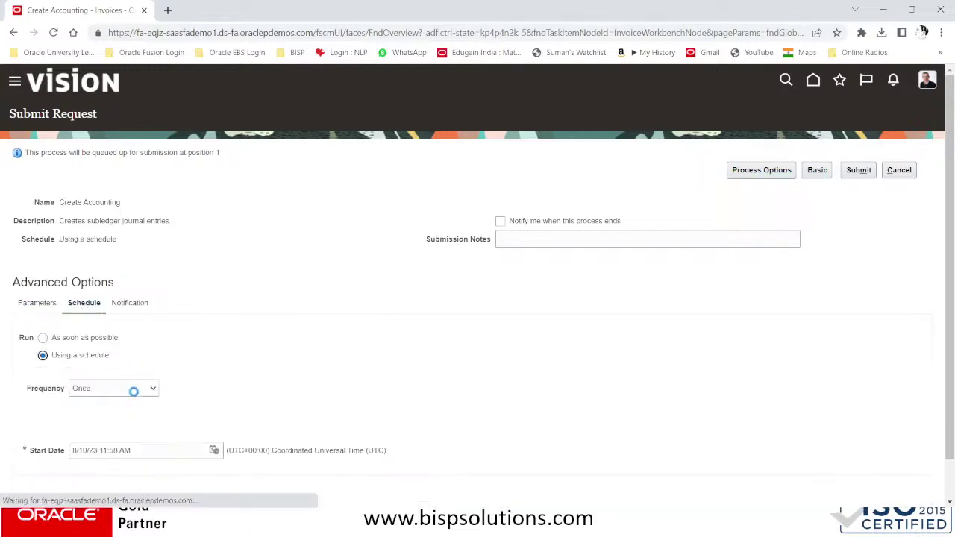
scroll(145, 394, "down", 1)
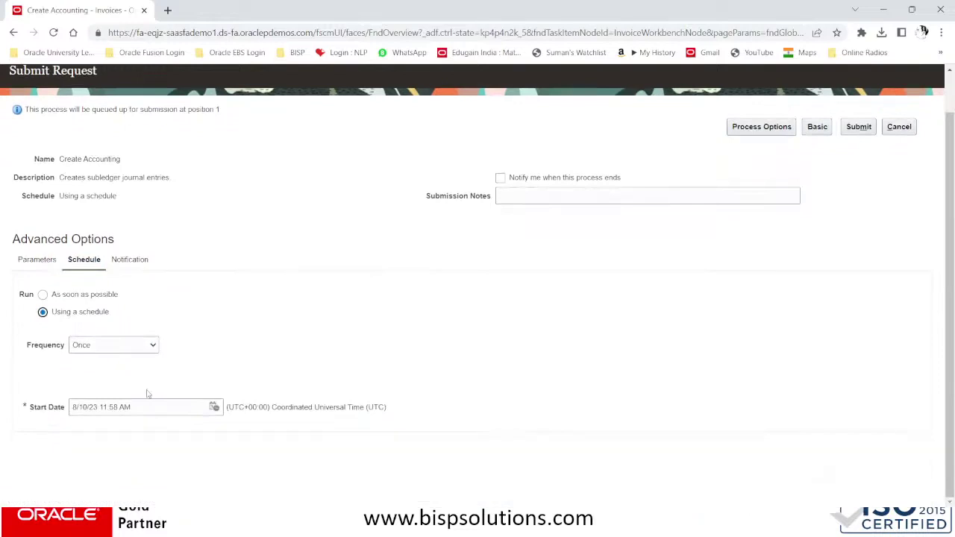
In the start date picker, set the time zone to Kolkata - India Time.
left_click(214, 407)
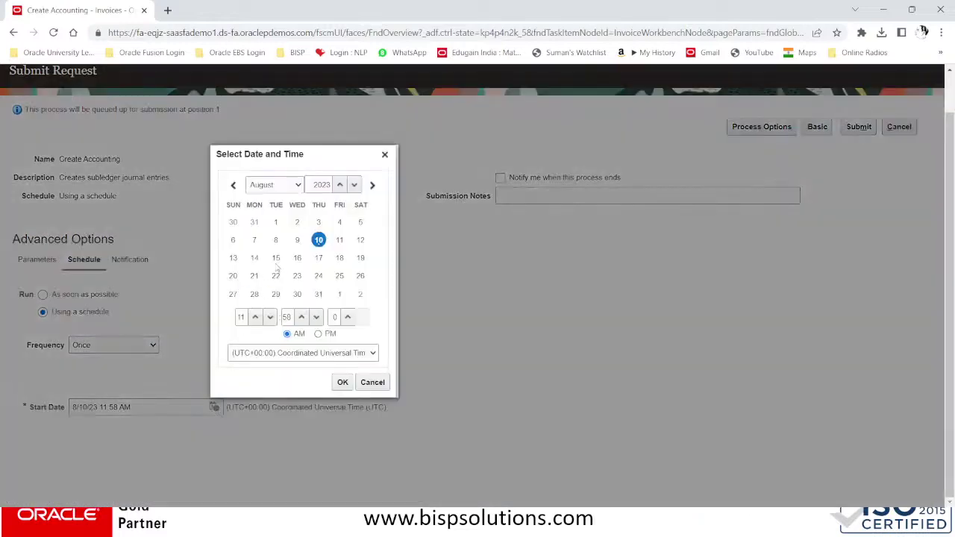
left_click(296, 359)
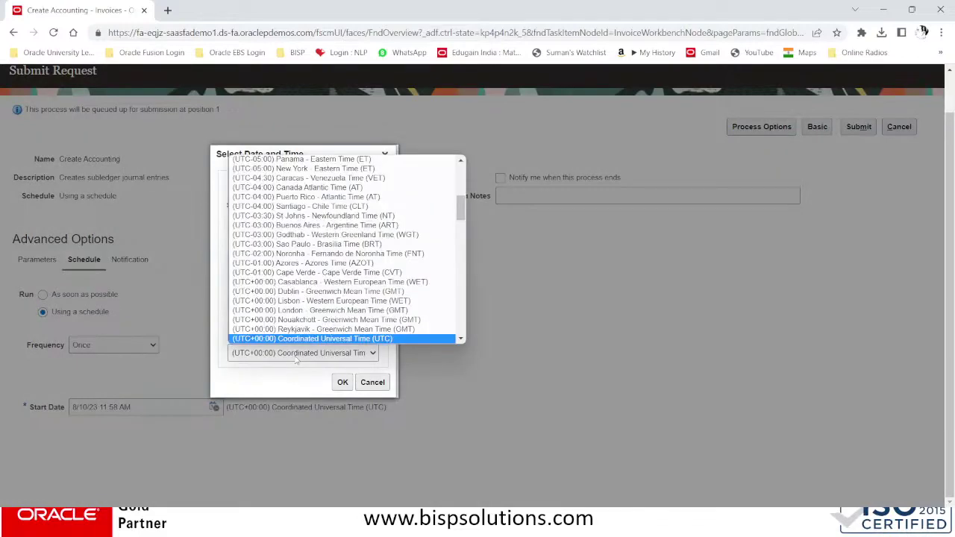
left_click_drag(462, 207, 479, 285)
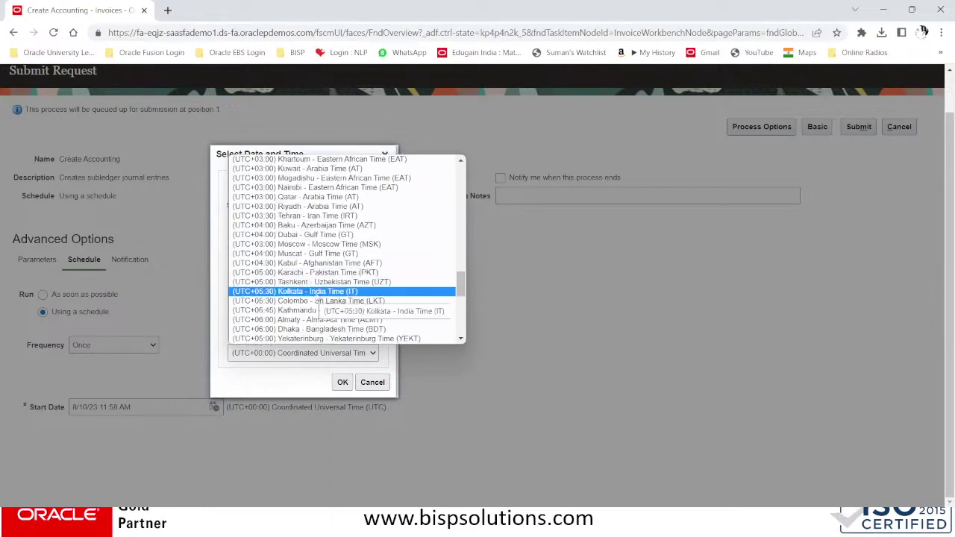
left_click(316, 292)
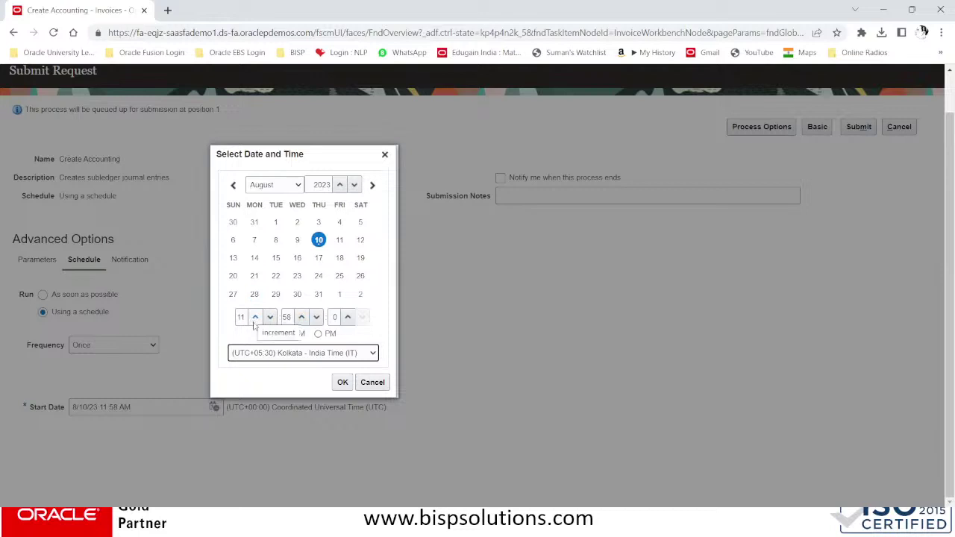
Adjust the start hour, set minutes to 31, and switch the time to PM.
left_click(254, 317)
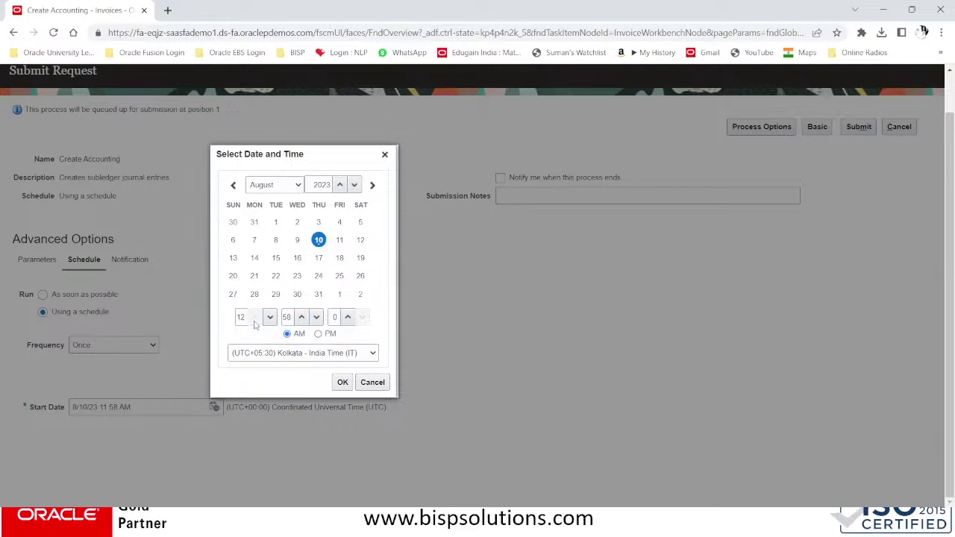
left_click(270, 317)
left_click(270, 317)
left_click(270, 318)
left_click(270, 318)
left_click(270, 318)
left_click(270, 318)
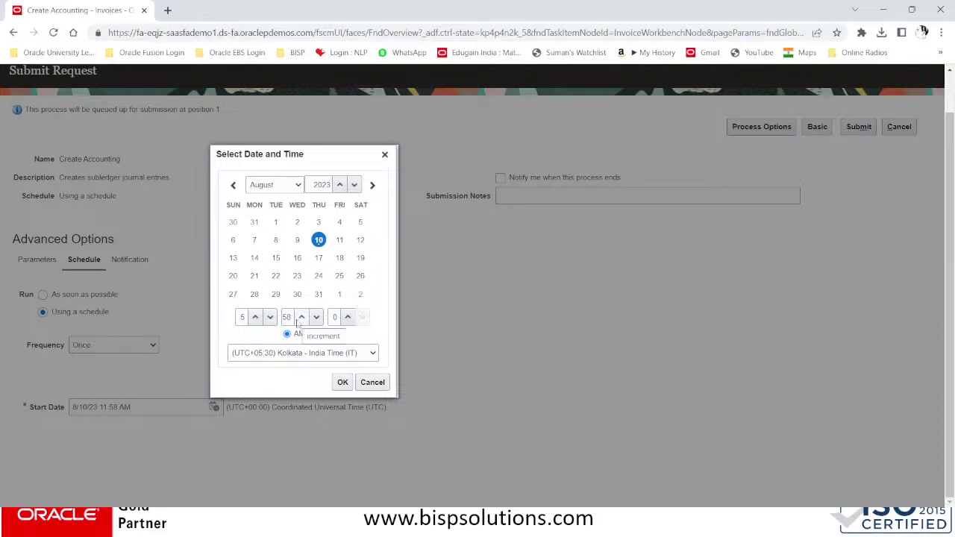
double_click(288, 318)
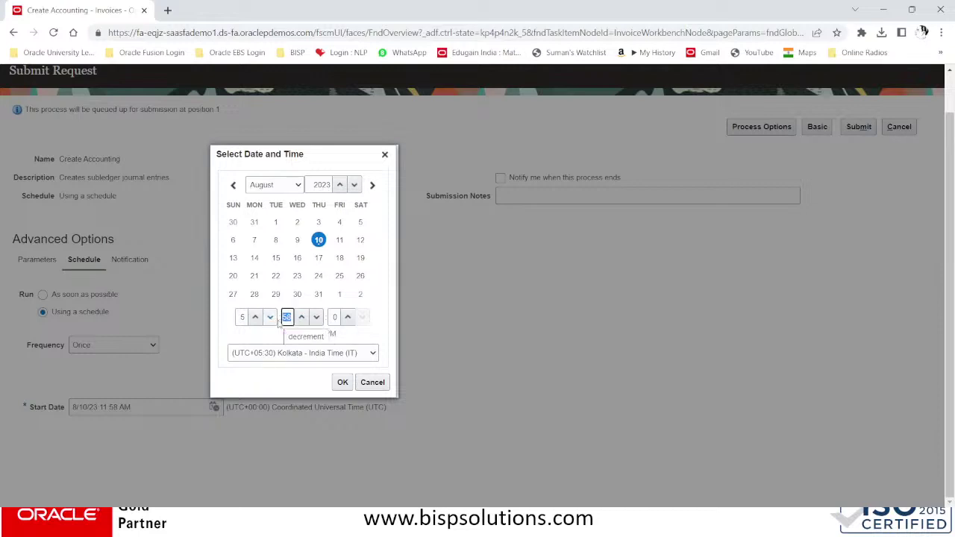
type("31")
left_click(318, 334)
Correct the start hour and confirm the 8/10/23 5:31 PM start.
left_click(242, 318)
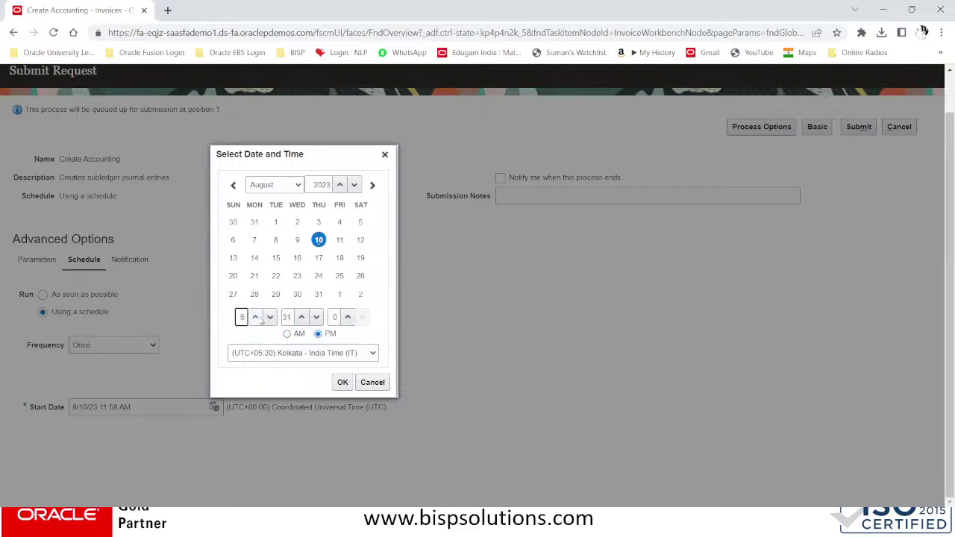
left_click(255, 317)
left_click(255, 317)
left_click(254, 317)
left_click(254, 317)
left_click(254, 318)
left_click(255, 317)
left_click(270, 317)
left_click(270, 317)
left_click(270, 317)
left_click(270, 317)
left_click(270, 317)
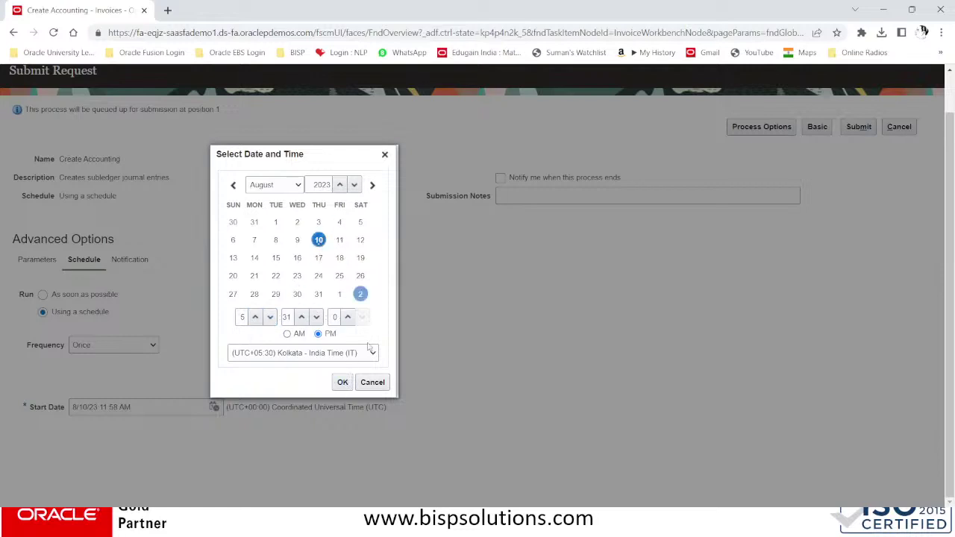
left_click(341, 382)
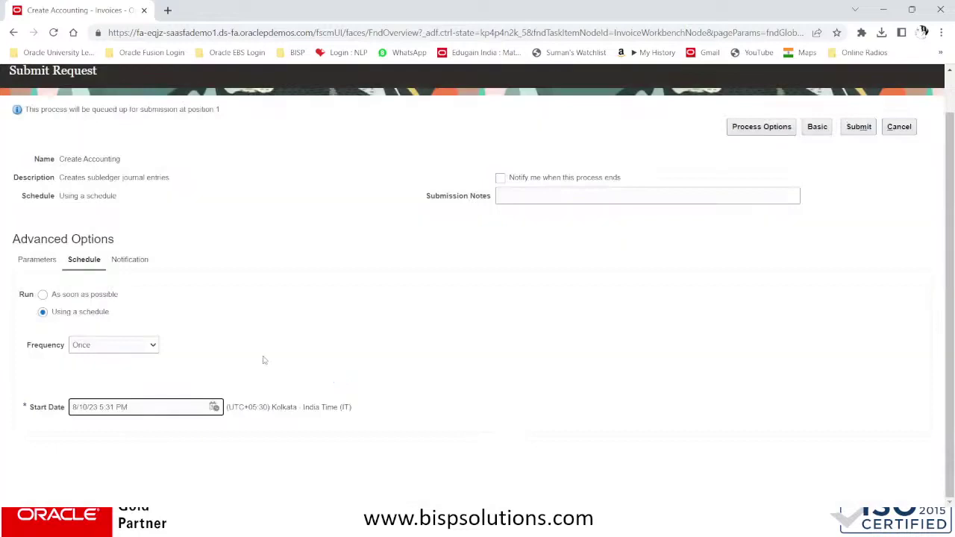
Add a notification for the first recipient's user ID with the condition set to All.
left_click(135, 261)
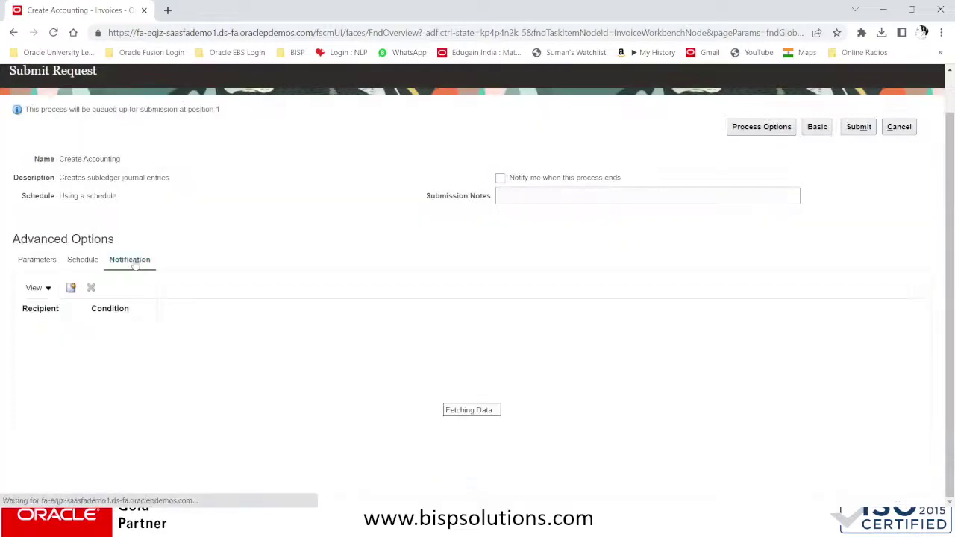
left_click(71, 289)
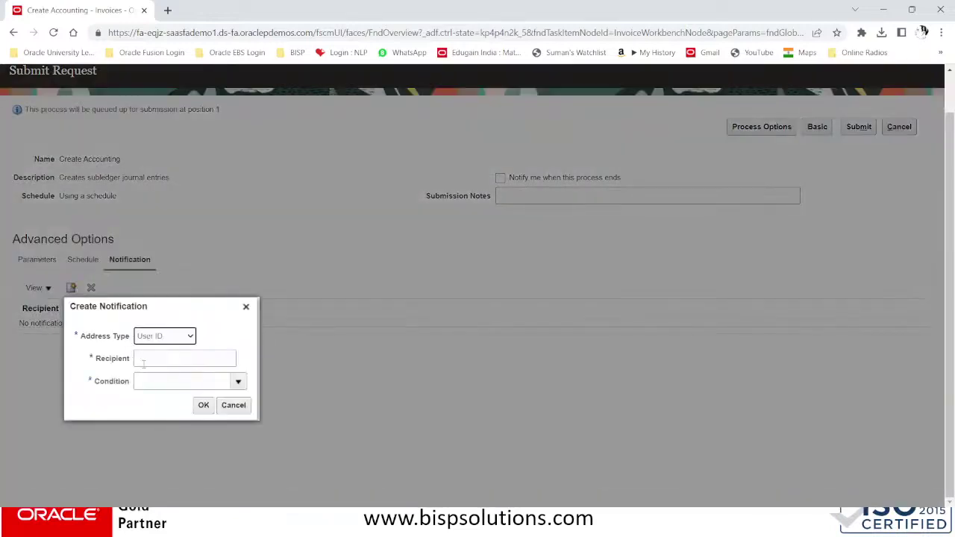
left_click(156, 360)
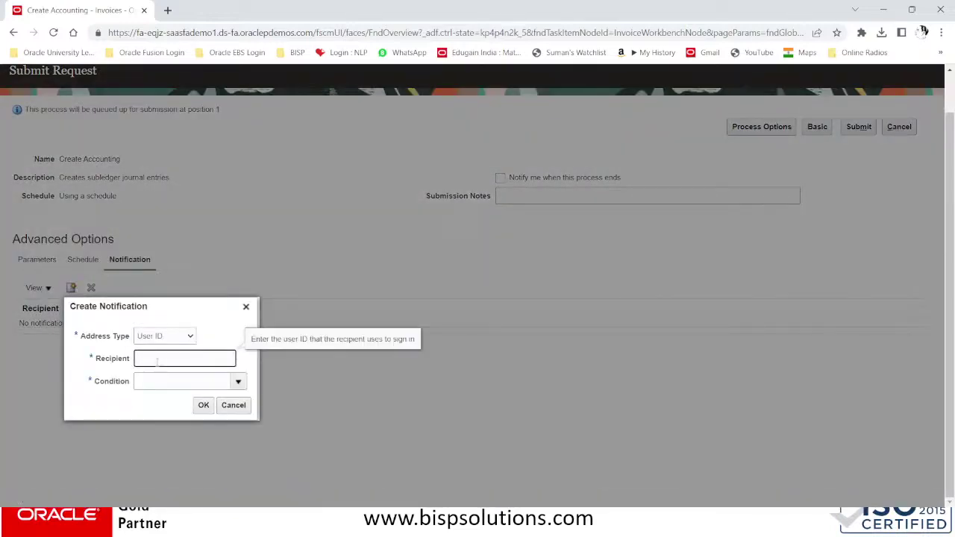
left_click(158, 385)
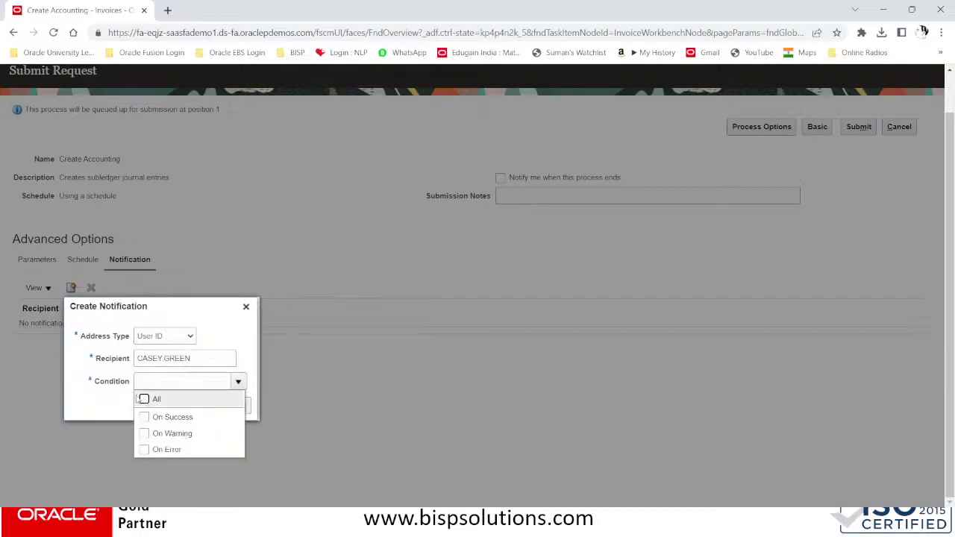
left_click(144, 399)
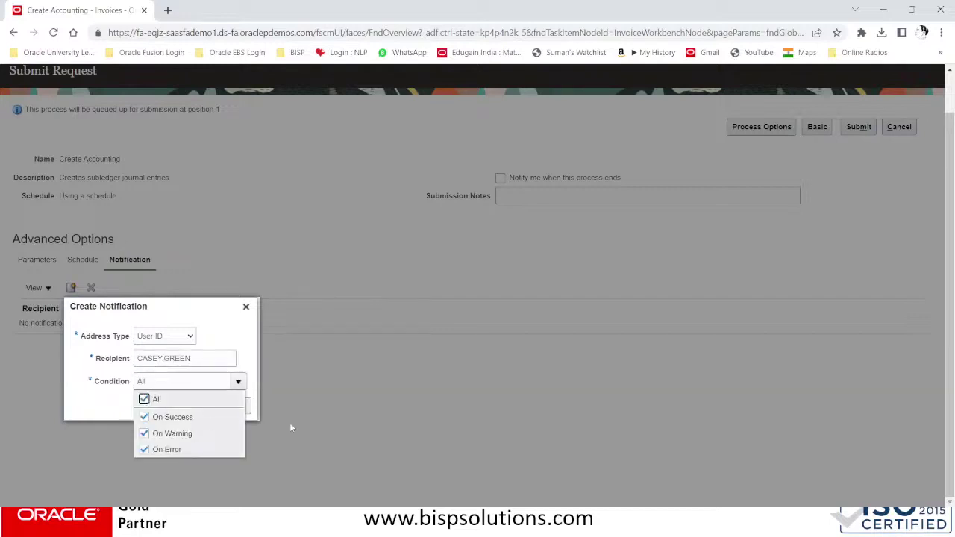
left_click(256, 340)
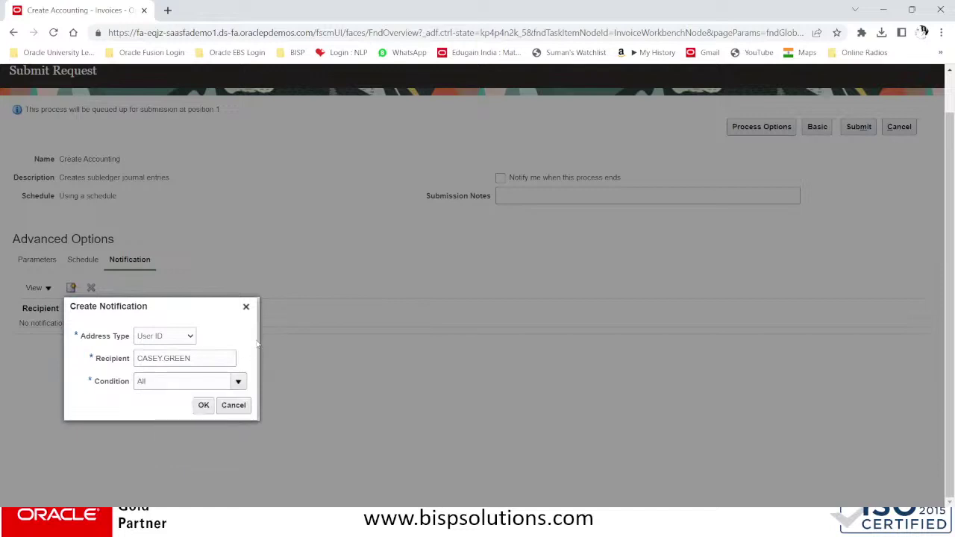
left_click(203, 403)
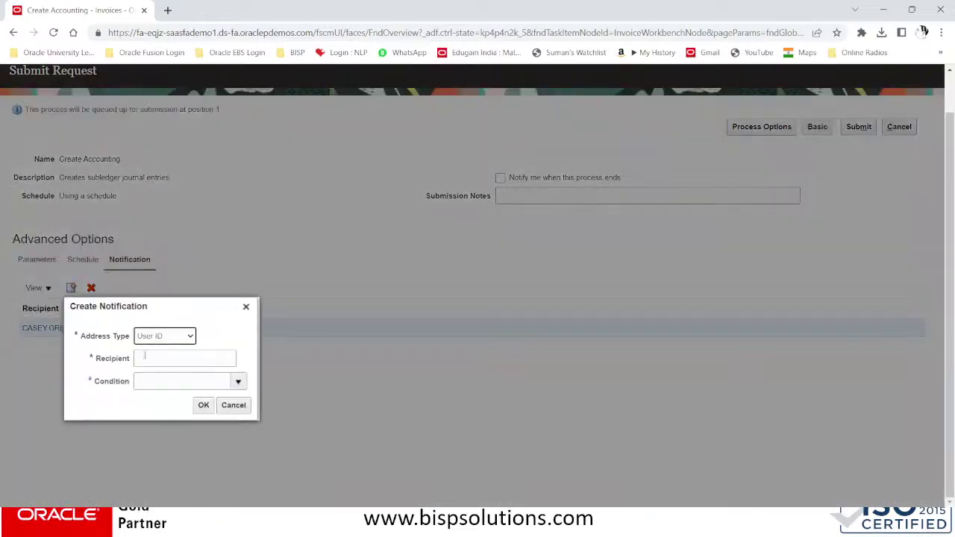
Add a second notification for another recipient's user ID, also with condition All.
left_click(149, 359)
type("SUMAN")
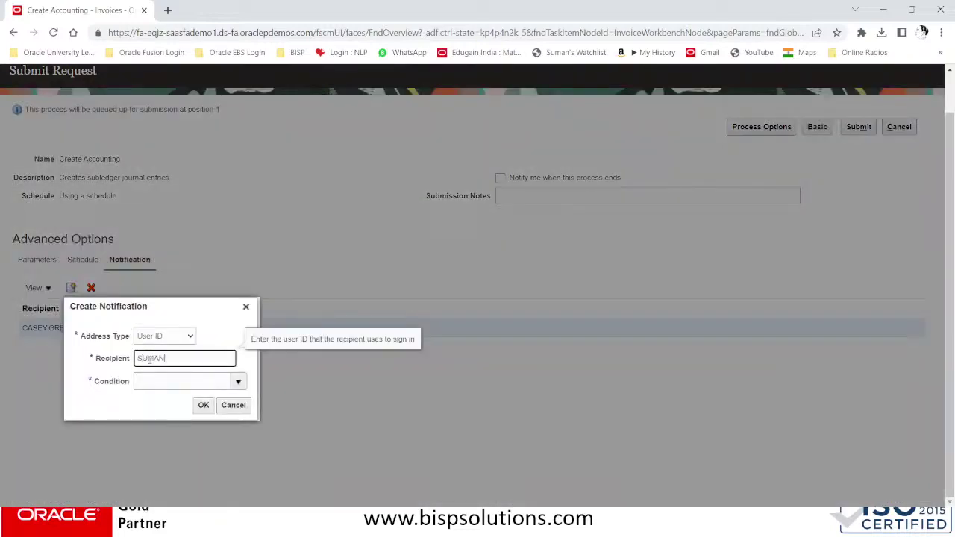
type(".SAHA")
key("Tab")
left_click(238, 381)
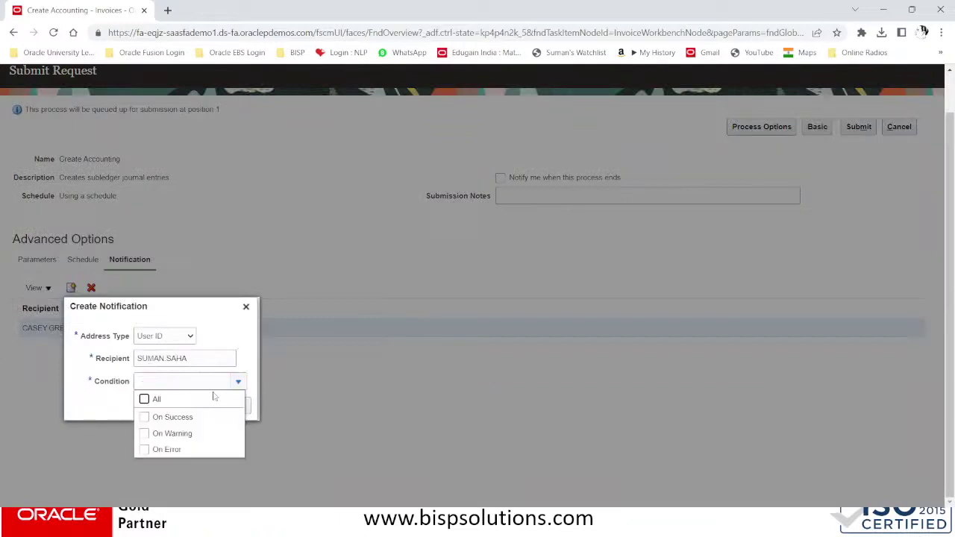
left_click(145, 400)
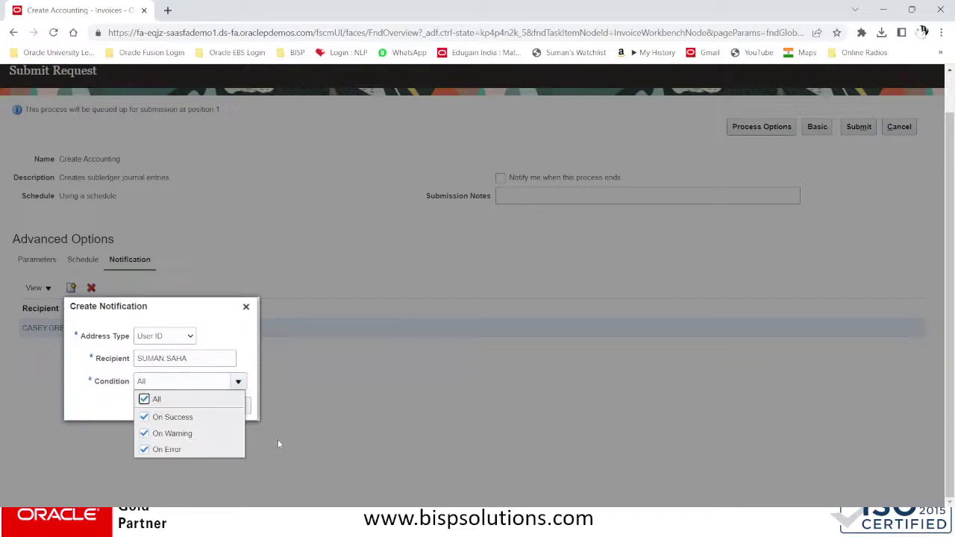
left_click(299, 335)
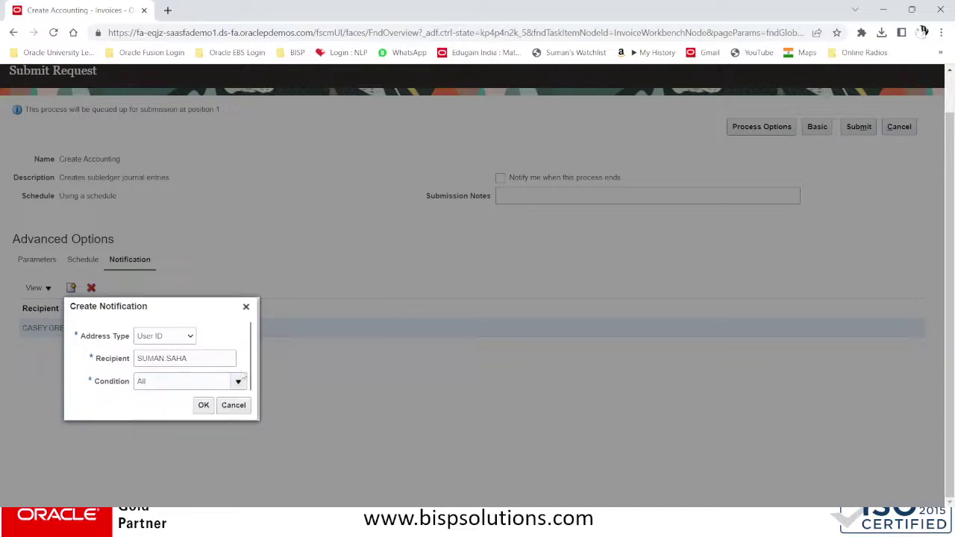
left_click(204, 405)
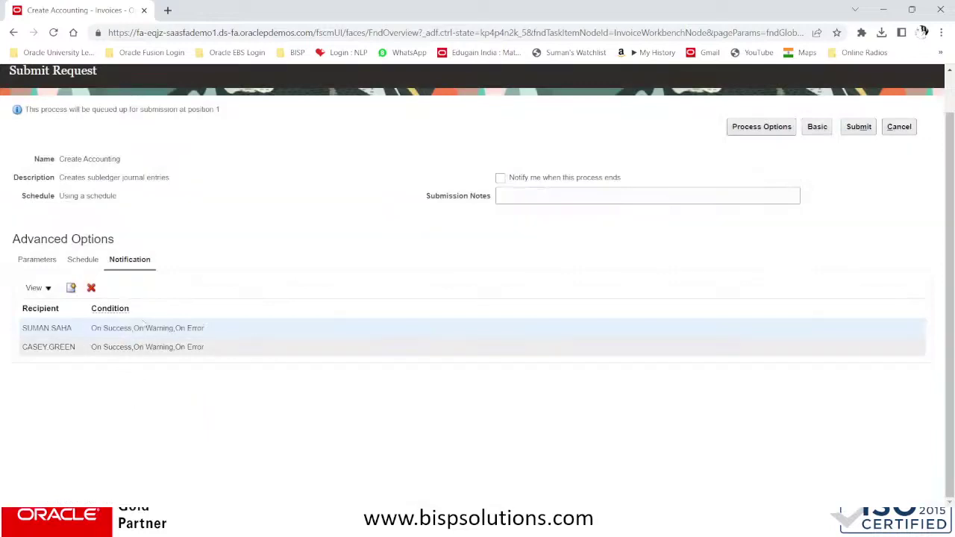
Submit the Create Accounting request, copy process number 6179756, and return to Invoices.
left_click(860, 126)
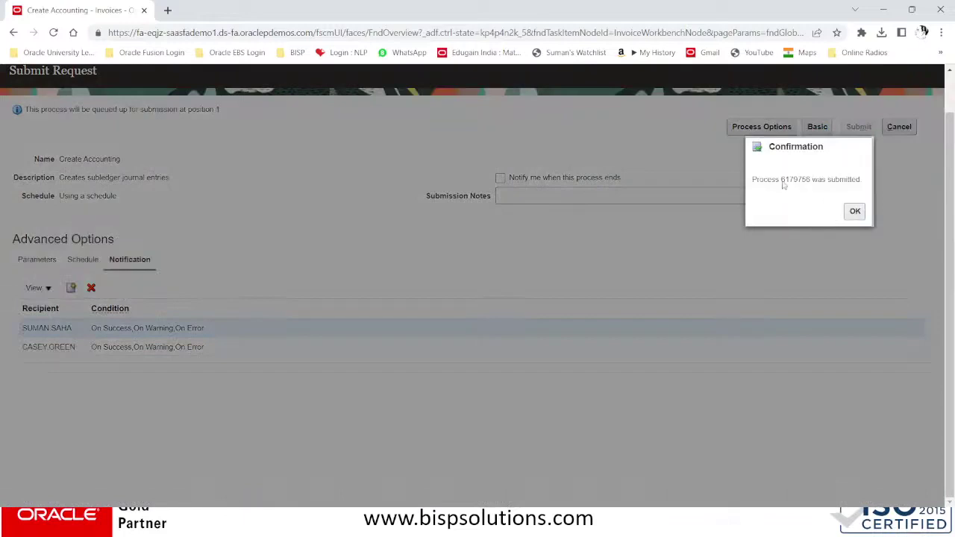
left_click_drag(781, 183, 811, 184)
key("ctrl+c")
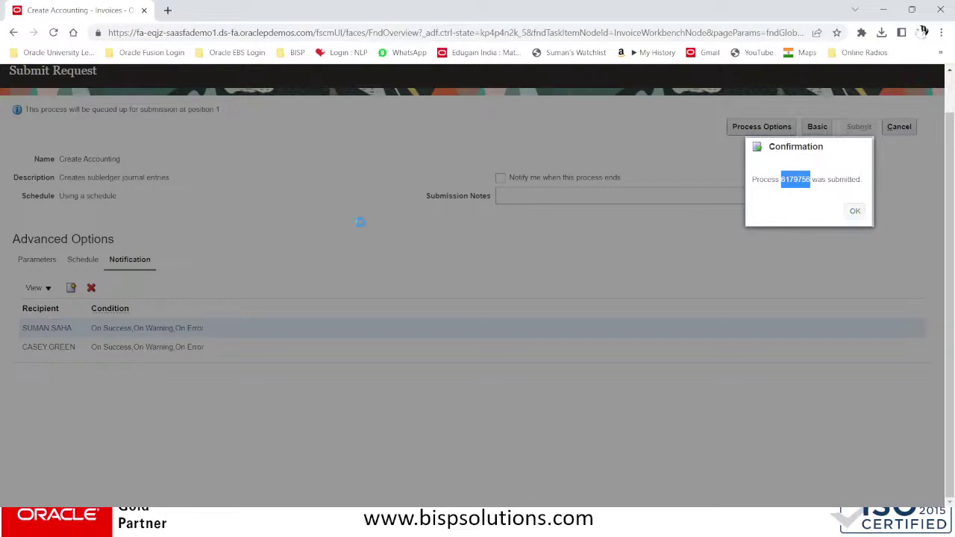
key("Return")
left_click(900, 127)
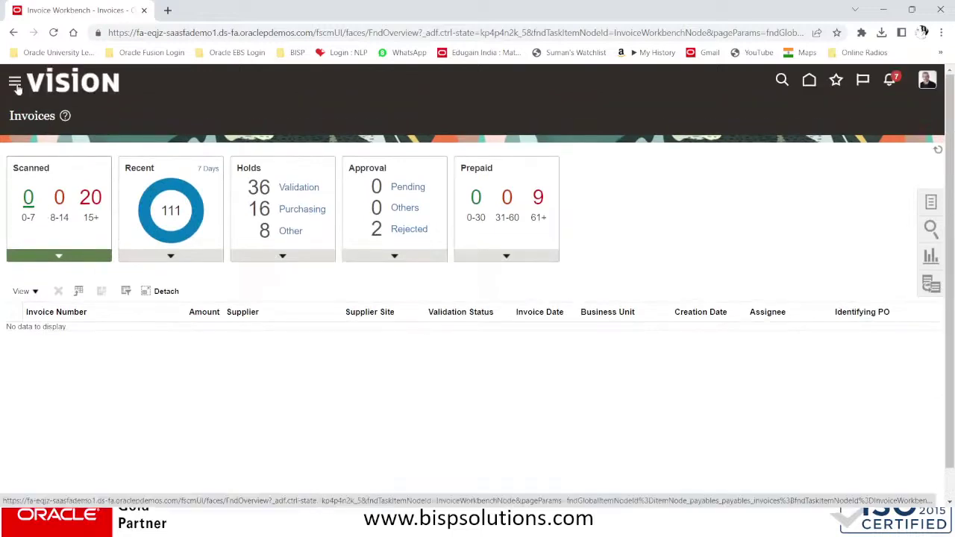
Search Scheduled Processes for process ID 6179756 and refresh to see Create Accounting running.
left_click(15, 83)
scroll(132, 339, "down", 8)
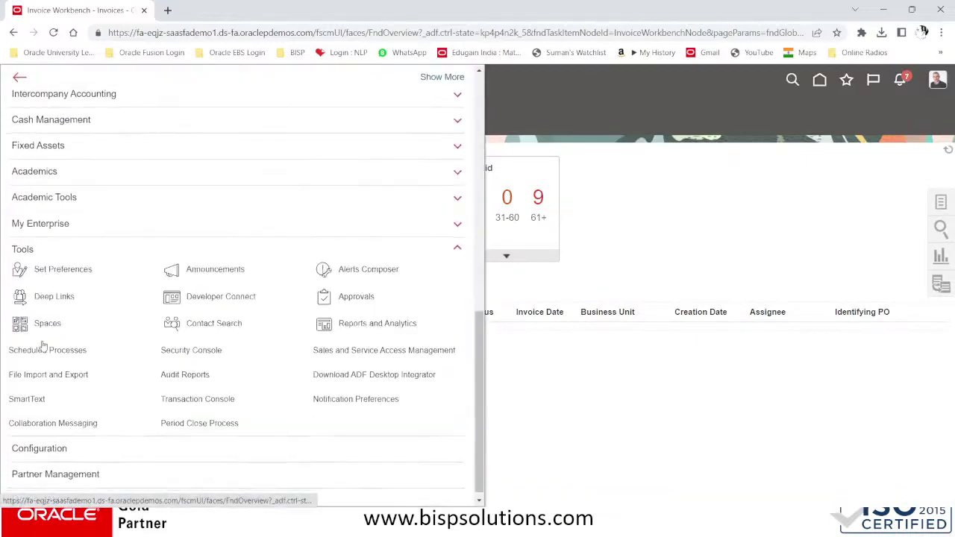
left_click(43, 350)
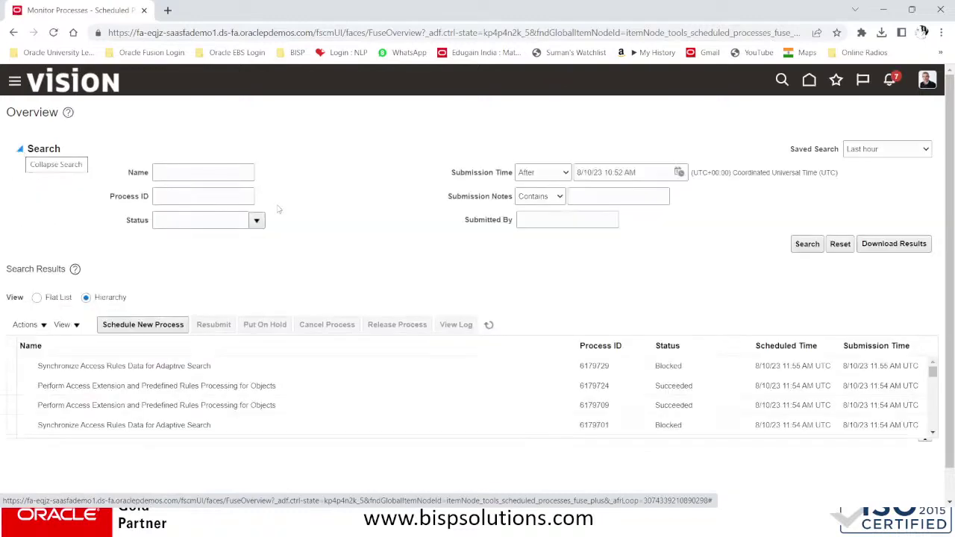
left_click(212, 196)
key("ctrl+v")
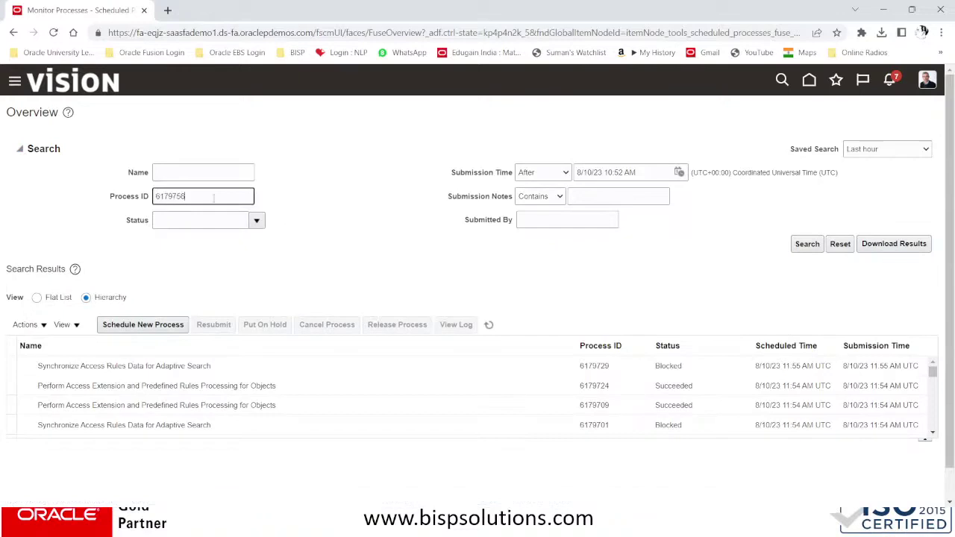
left_click(811, 245)
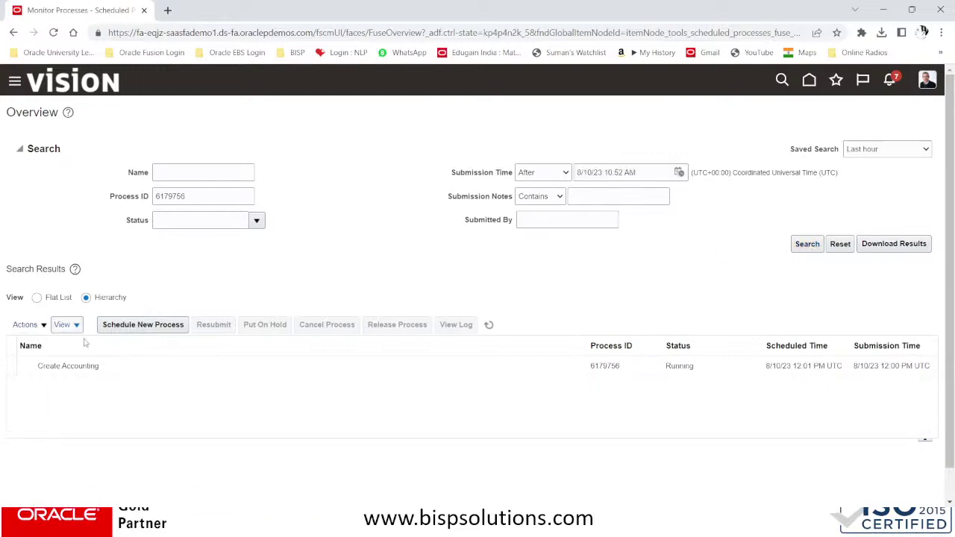
left_click(489, 325)
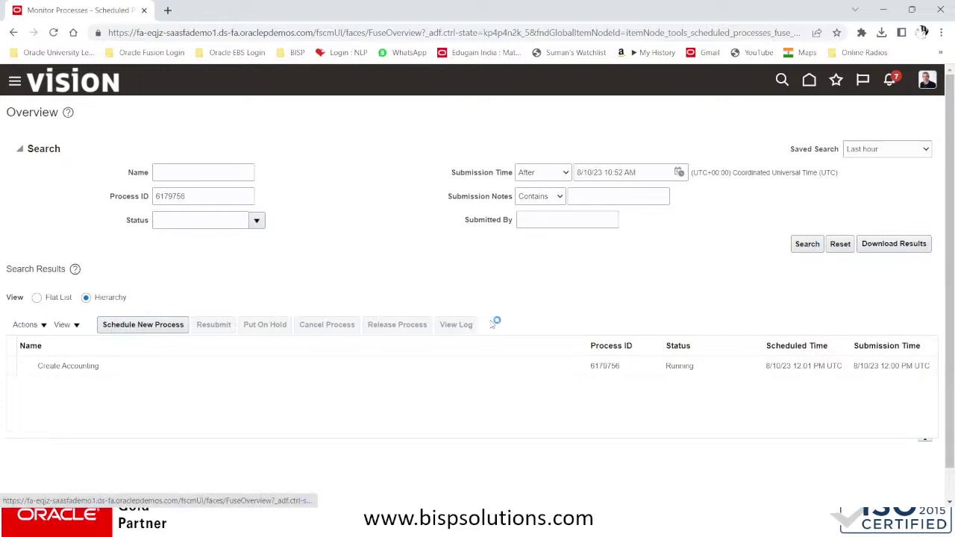
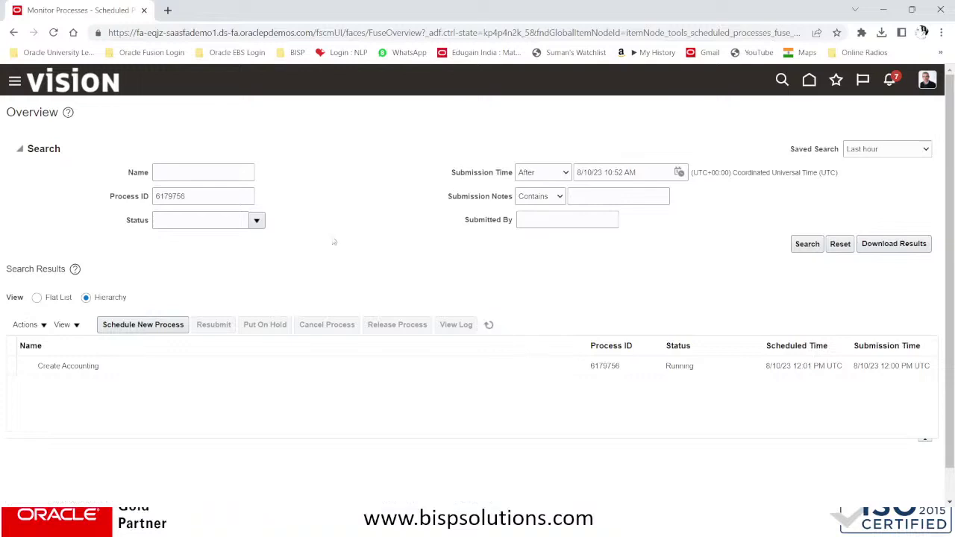
Refresh the running Create Accounting 6179756 status repeatedly, then delete 6179756 from the Process ID filter.
left_click(488, 327)
left_click(489, 326)
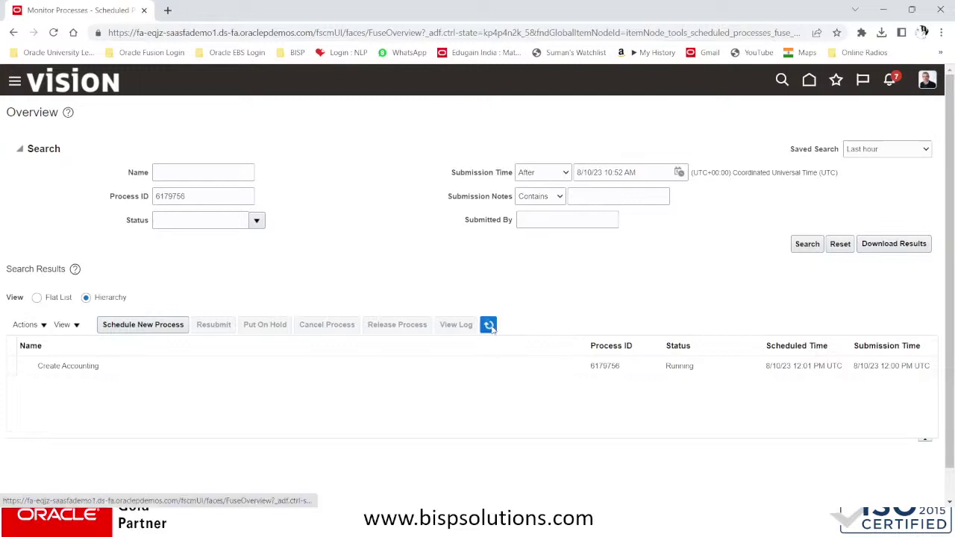
left_click(489, 326)
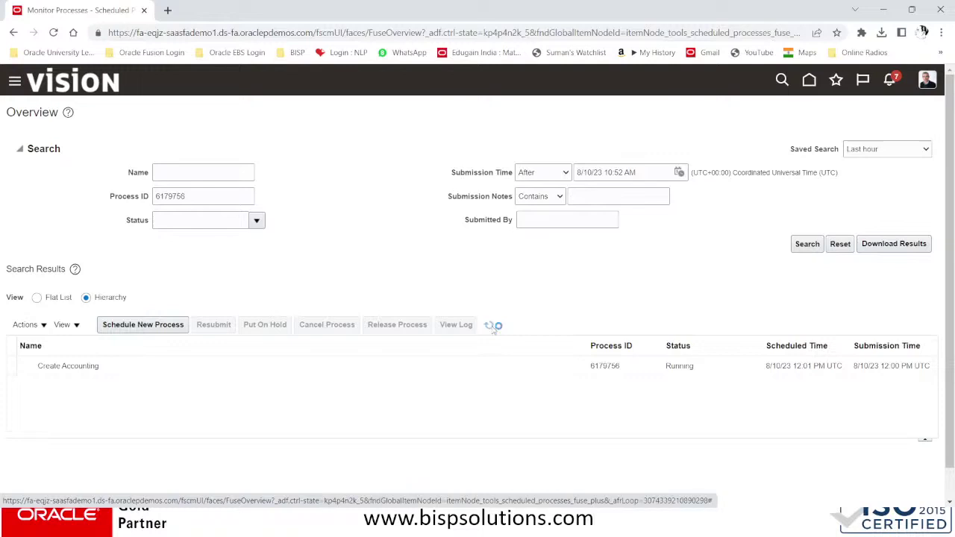
left_click(489, 326)
double_click(205, 196)
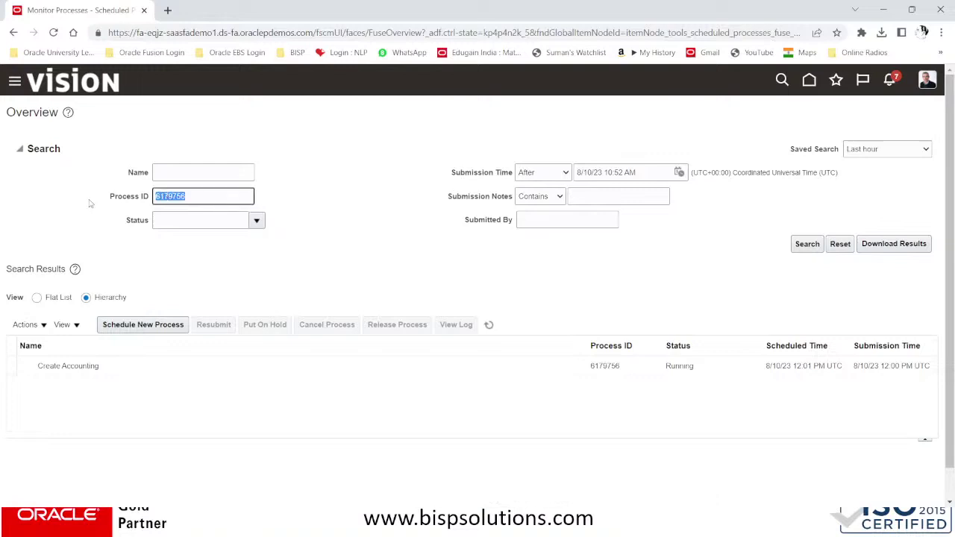
key("BackSpace")
List all recent processes and refresh until Create Accounting 6179756 and its posting jobs show Succeeded.
left_click(807, 244)
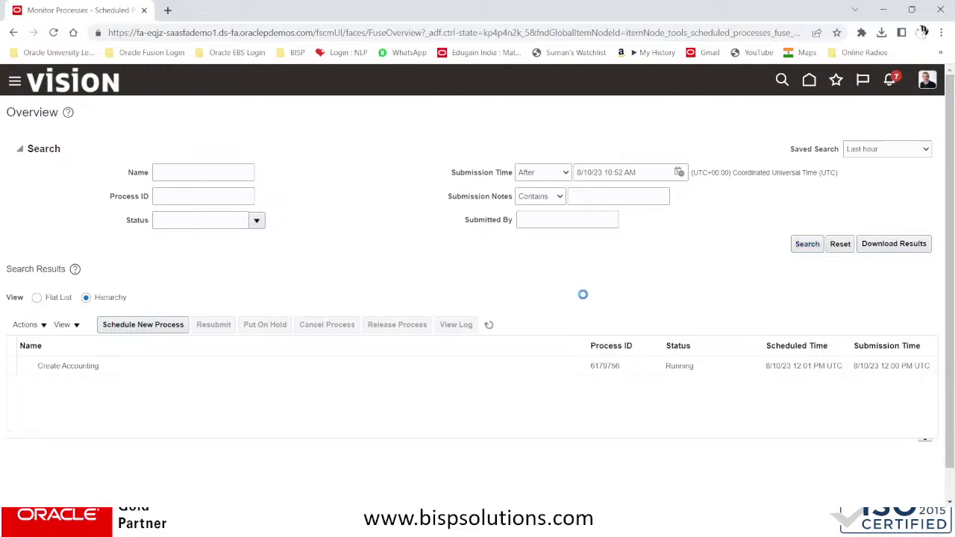
left_click(808, 246)
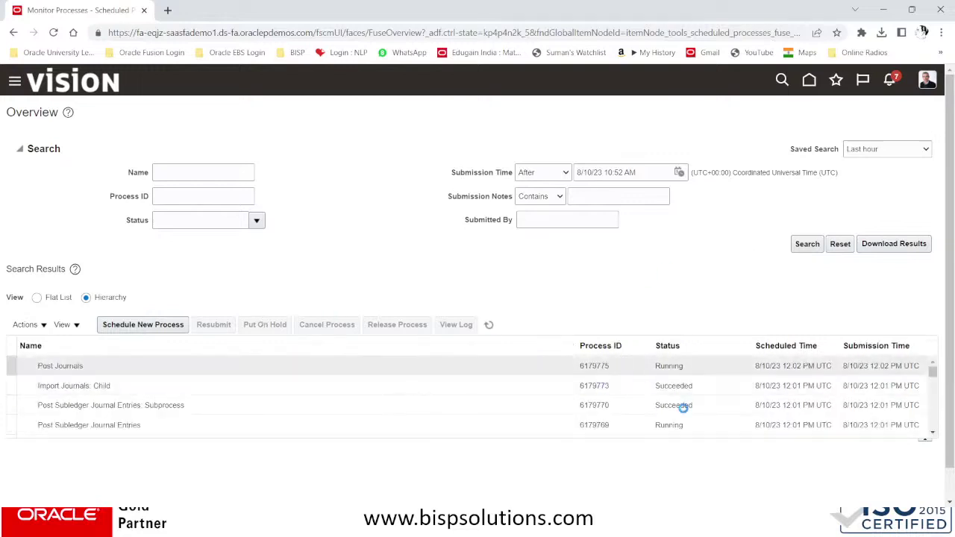
left_click_drag(458, 439, 464, 495)
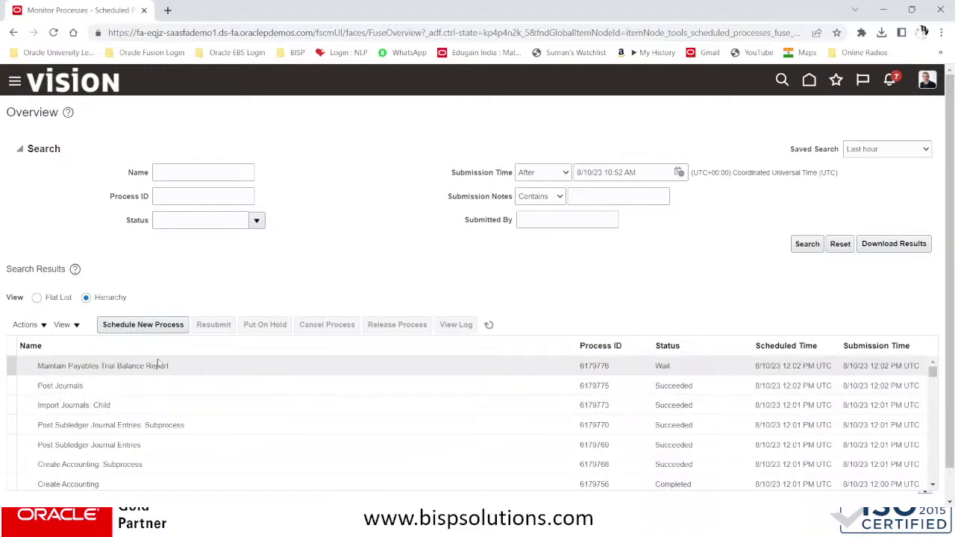
left_click(489, 326)
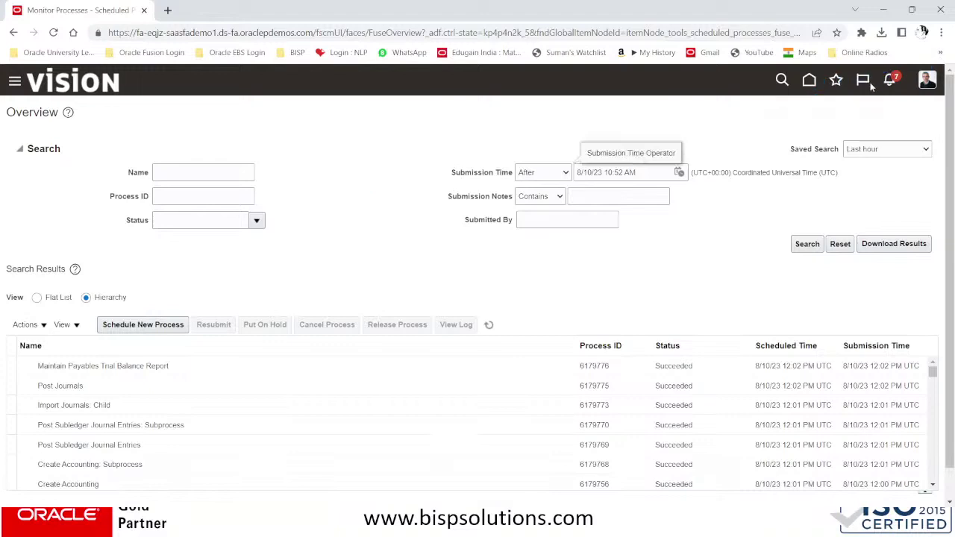
left_click(809, 80)
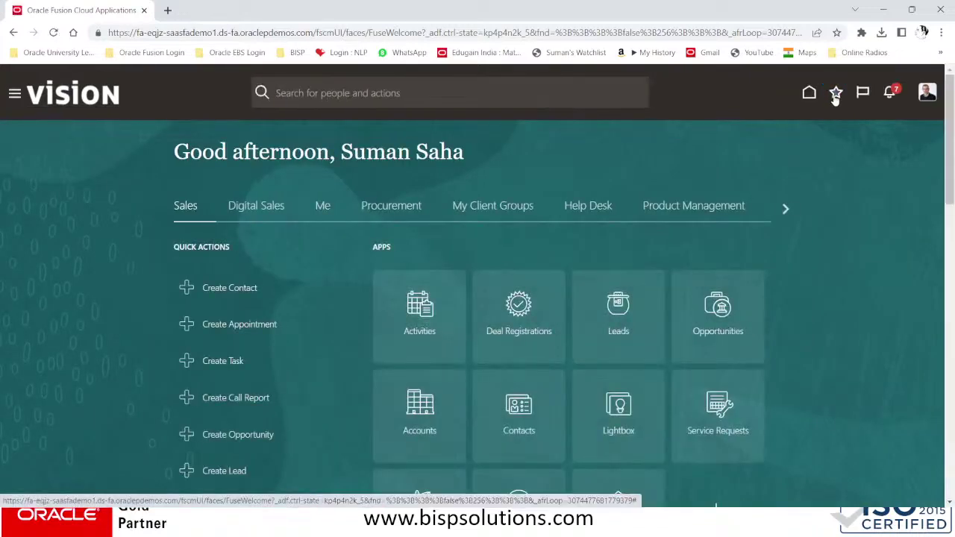
Open the Invoice Workbench from Recent Items in the Favorites and Recent Items list.
left_click(836, 95)
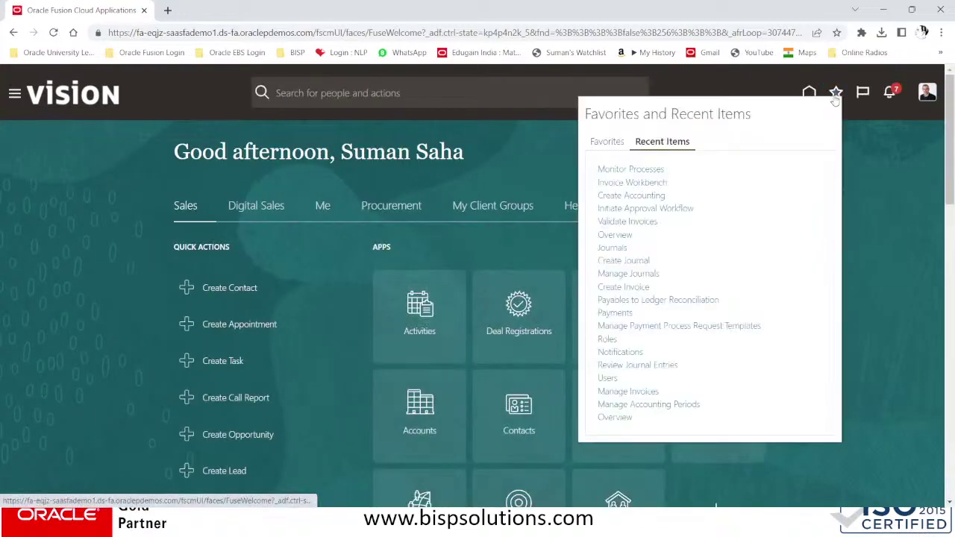
left_click(619, 183)
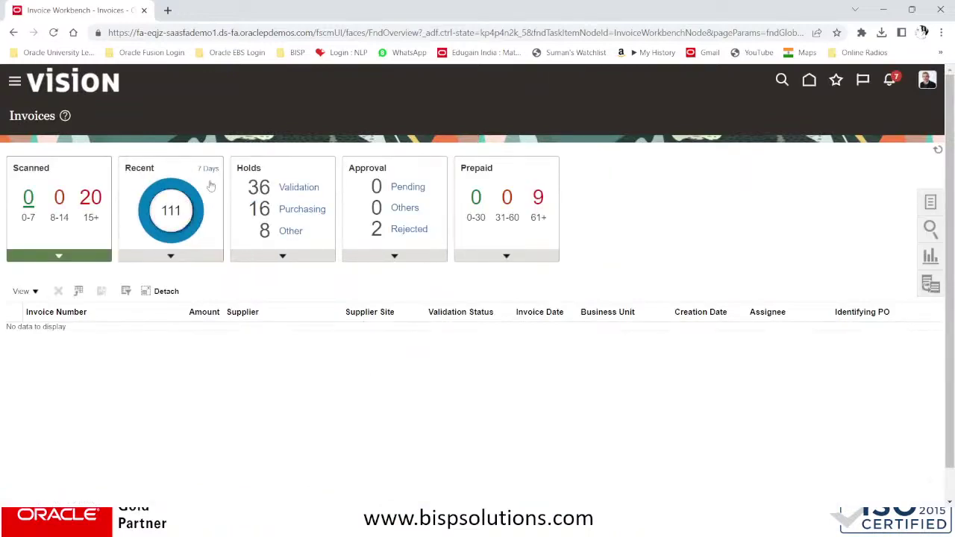
Show the last 7 days' invoices and check the DELL/RR 550.00 USD invoices are Validated and Accounted.
left_click(172, 211)
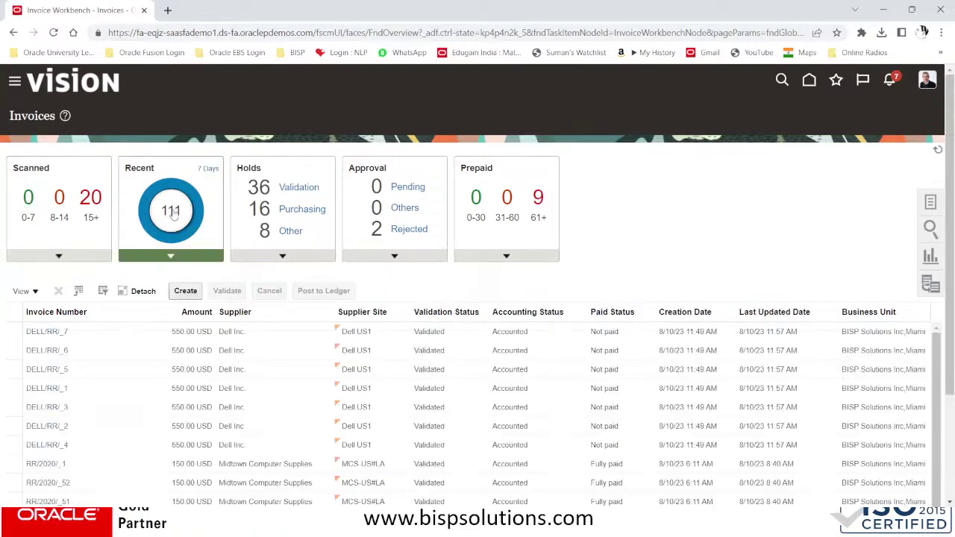
left_click(524, 464)
left_click(529, 350)
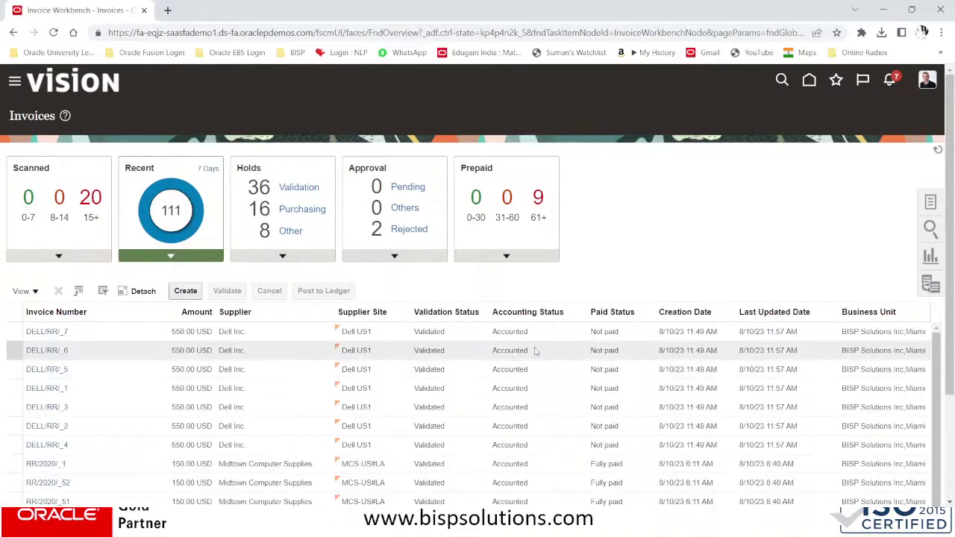
left_click(535, 339)
left_click(536, 371)
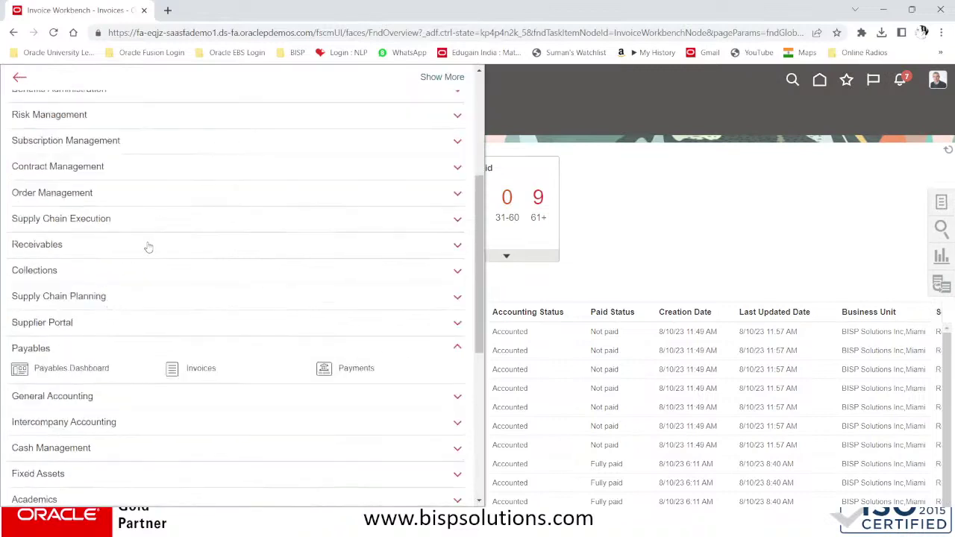
Go to General Accounting > Journals and open the Manage Journals task.
scroll(138, 358, "down", 1)
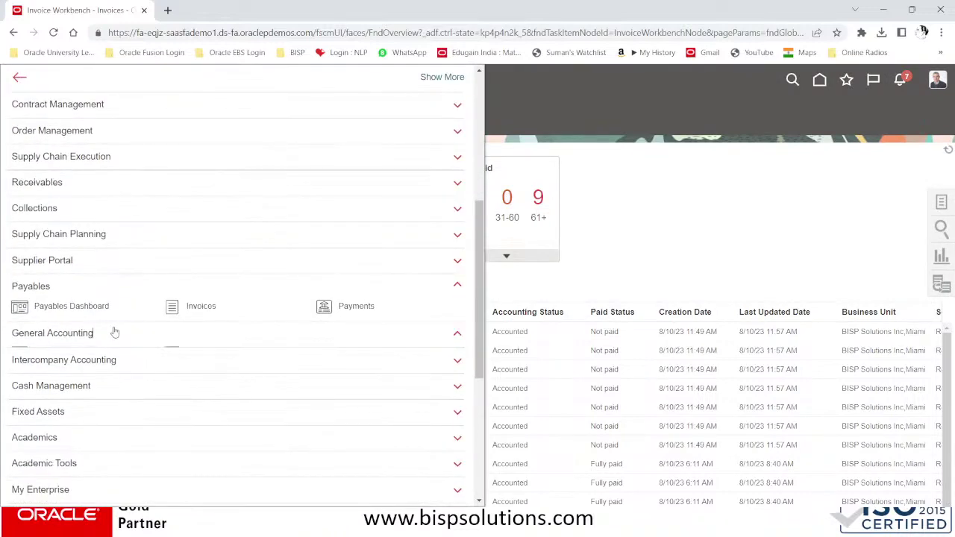
left_click(113, 333)
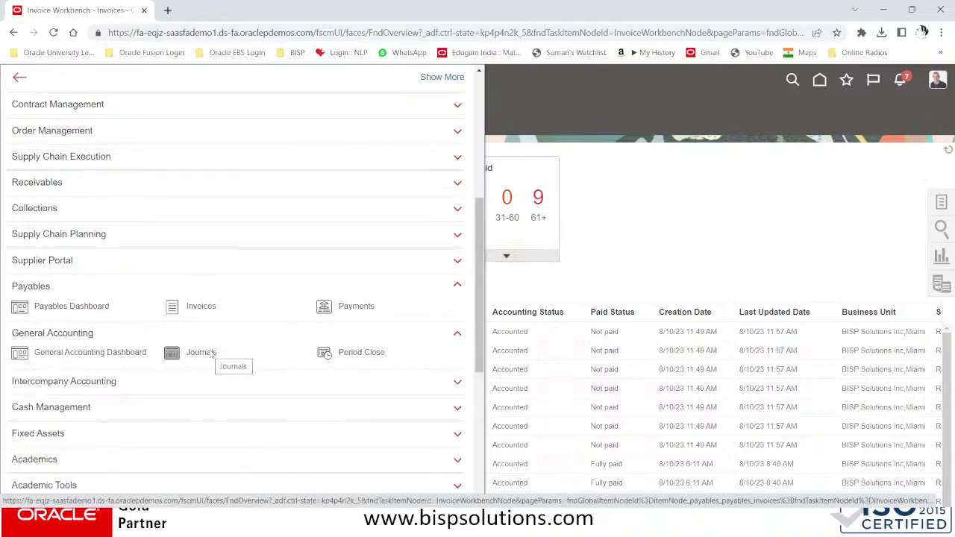
left_click(212, 356)
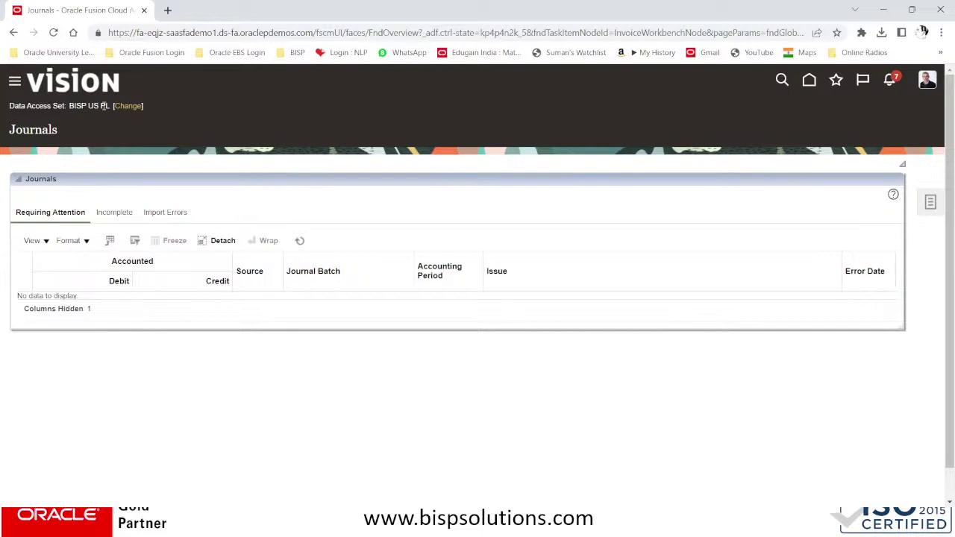
left_click(933, 205)
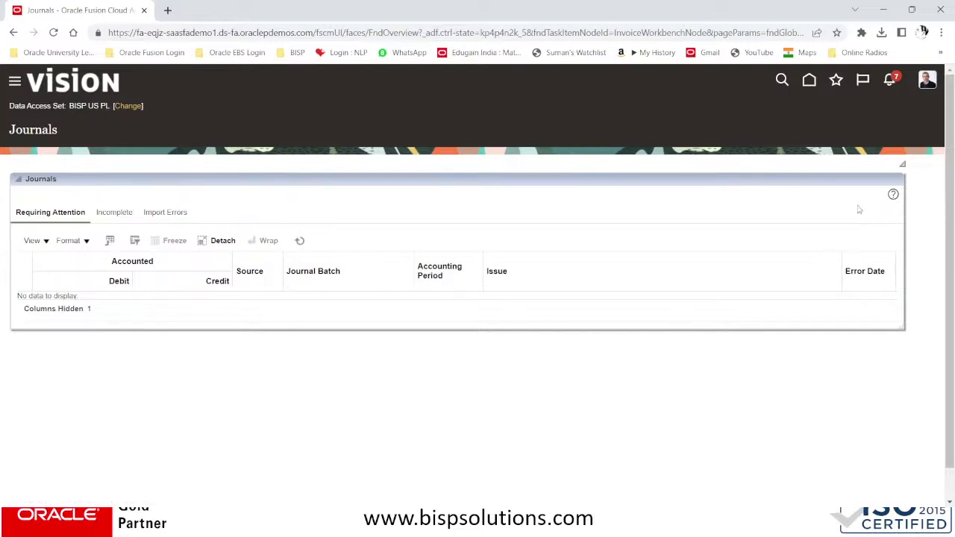
left_click(849, 124)
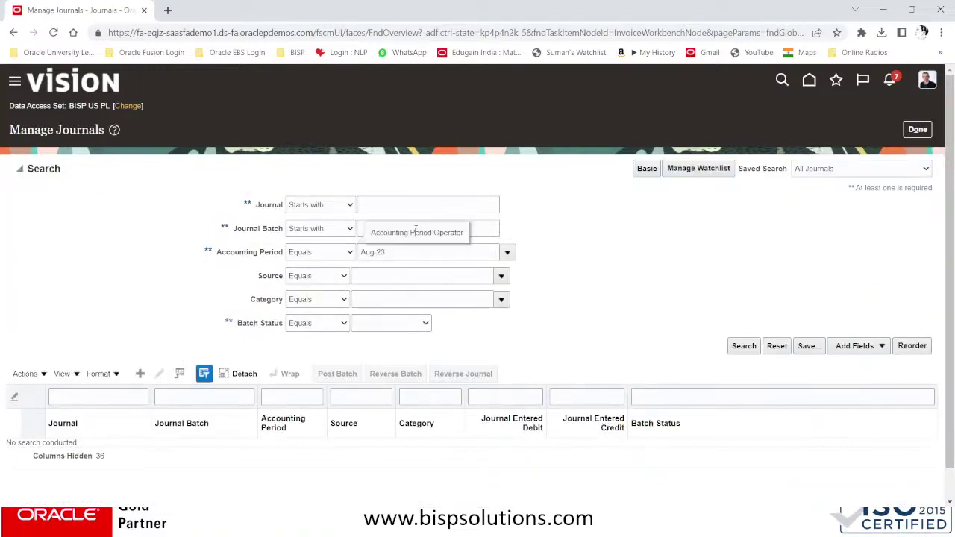
Search journals with batch XXZ/ and no accounting period, showing Posted 550.00 USD Purchase Invoices journals.
left_click(367, 226)
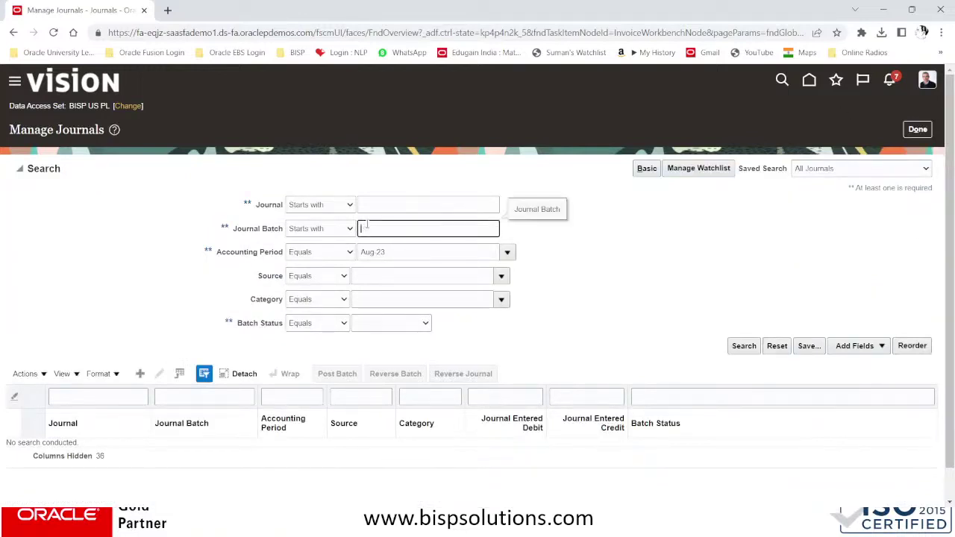
key("super+v")
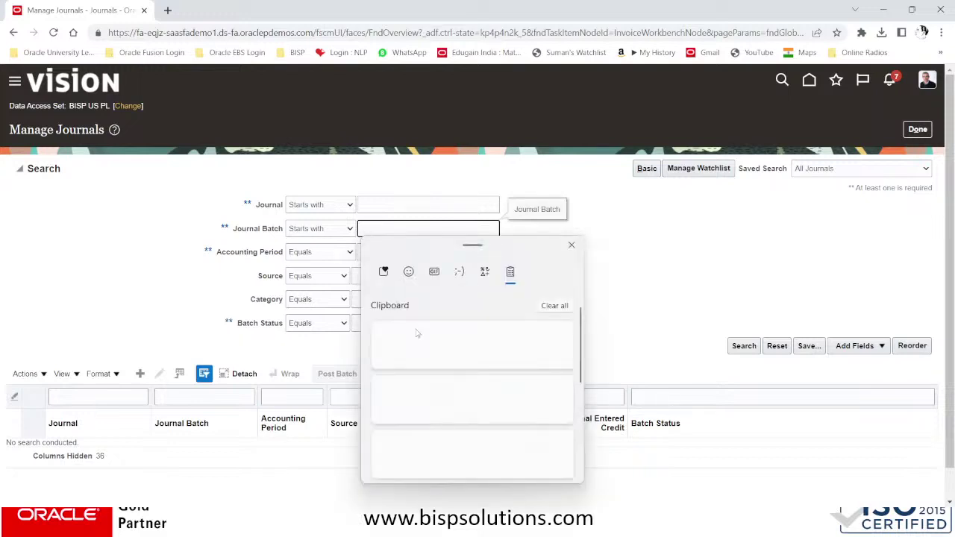
left_click(423, 397)
key("Tab")
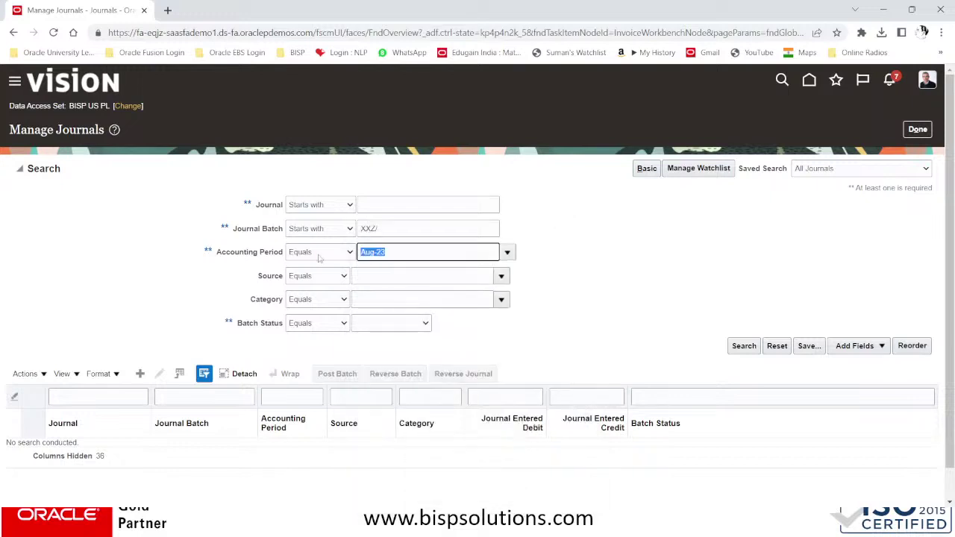
key("BackSpace")
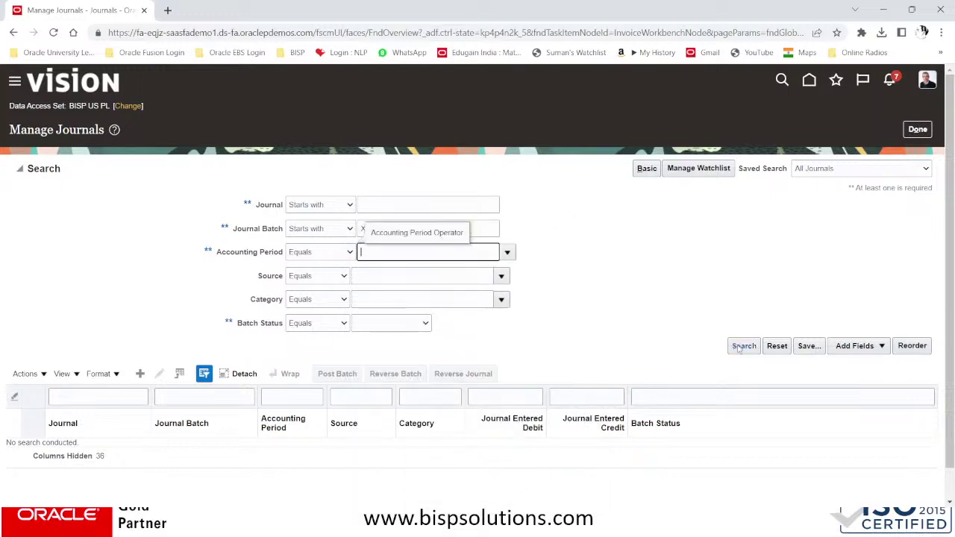
left_click(738, 348)
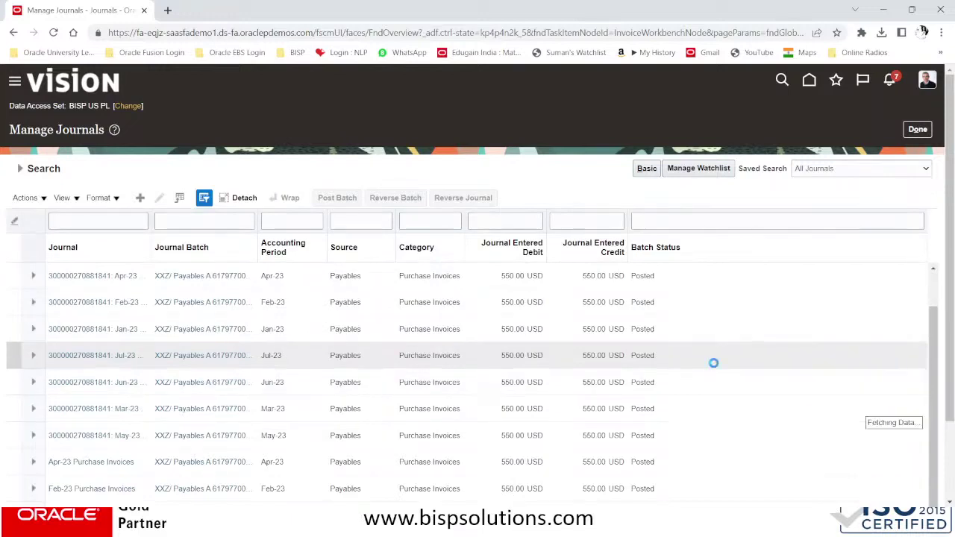
scroll(946, 420, "down", 1)
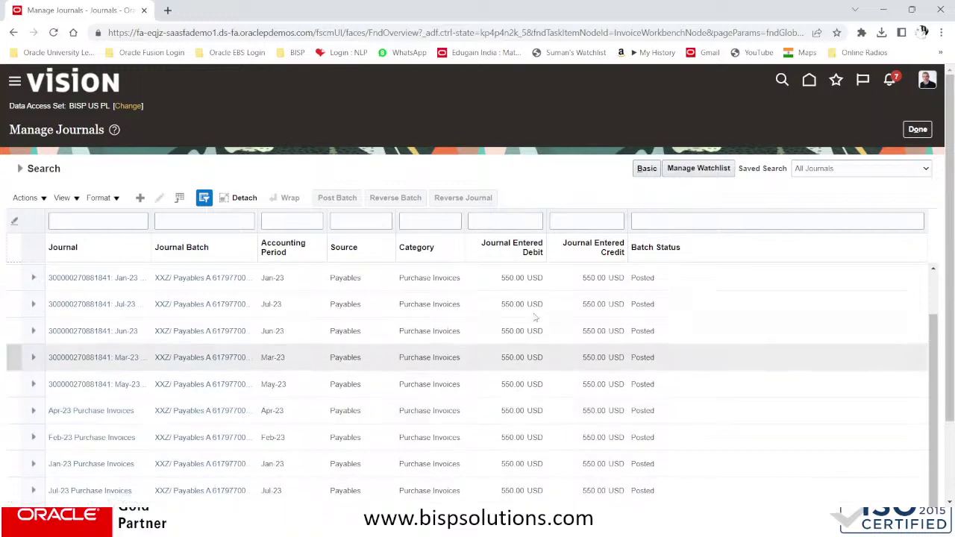
scroll(556, 299, "up", 1)
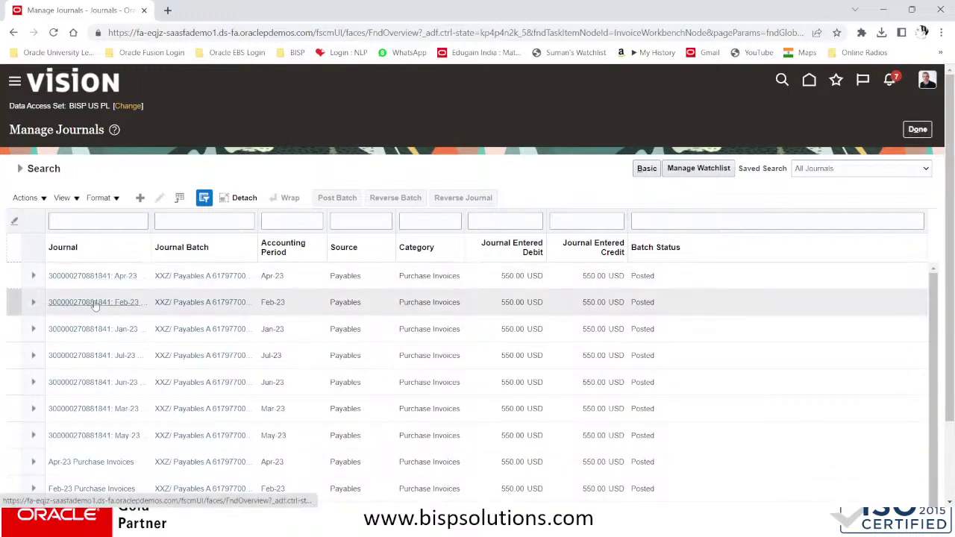
left_click(95, 303)
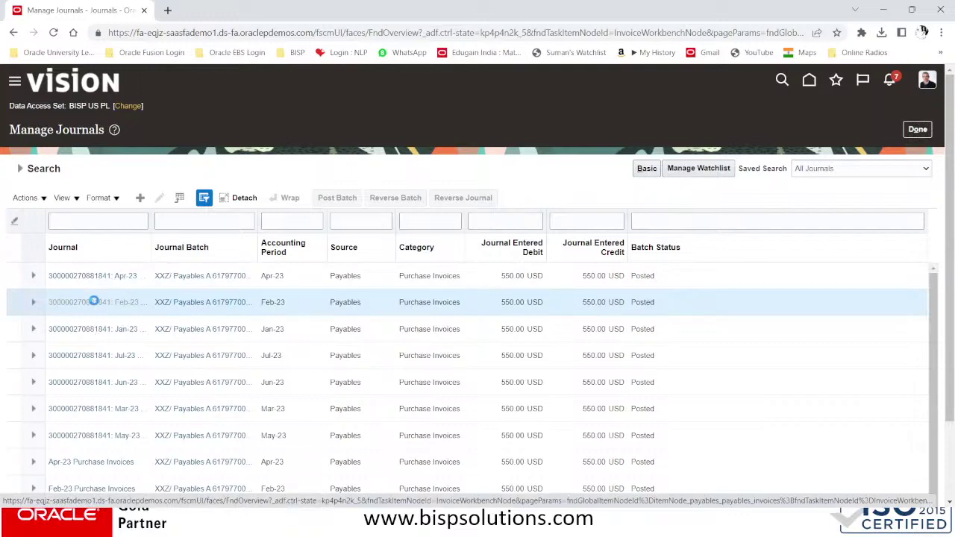
scroll(436, 331, "down", 3)
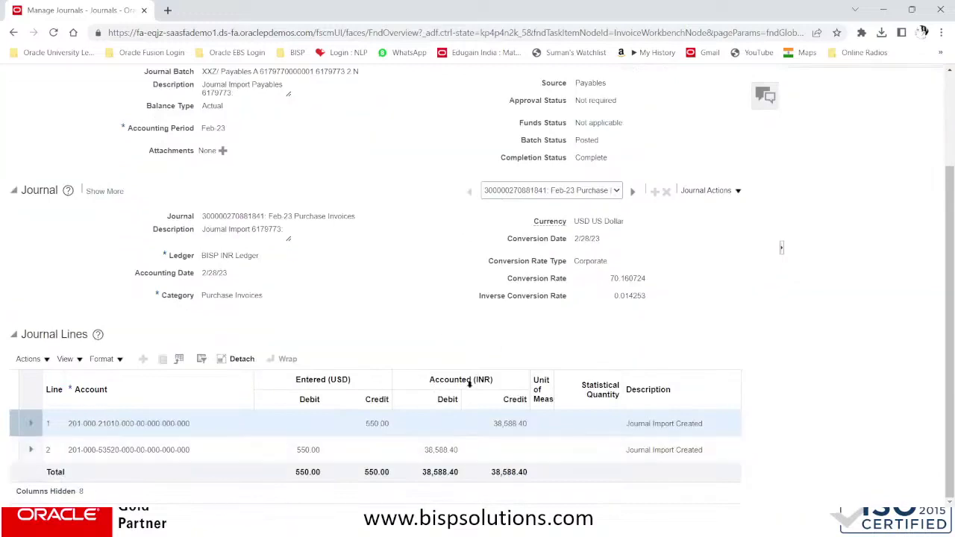
left_click(604, 191)
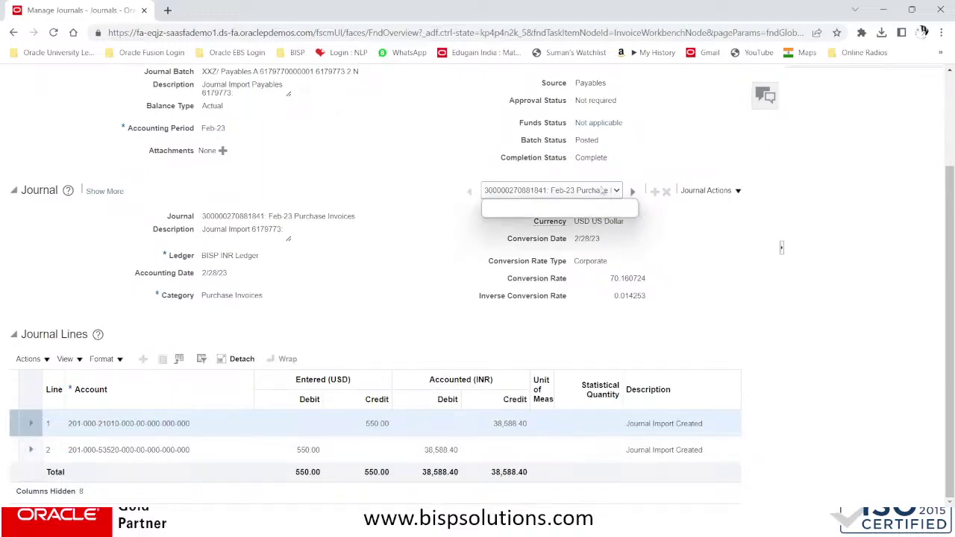
left_click(604, 191)
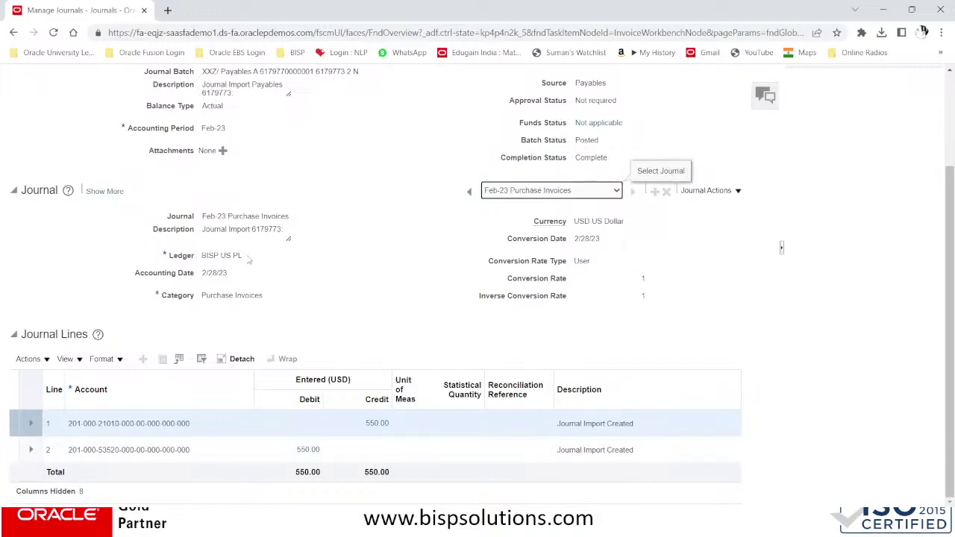
left_click(377, 424)
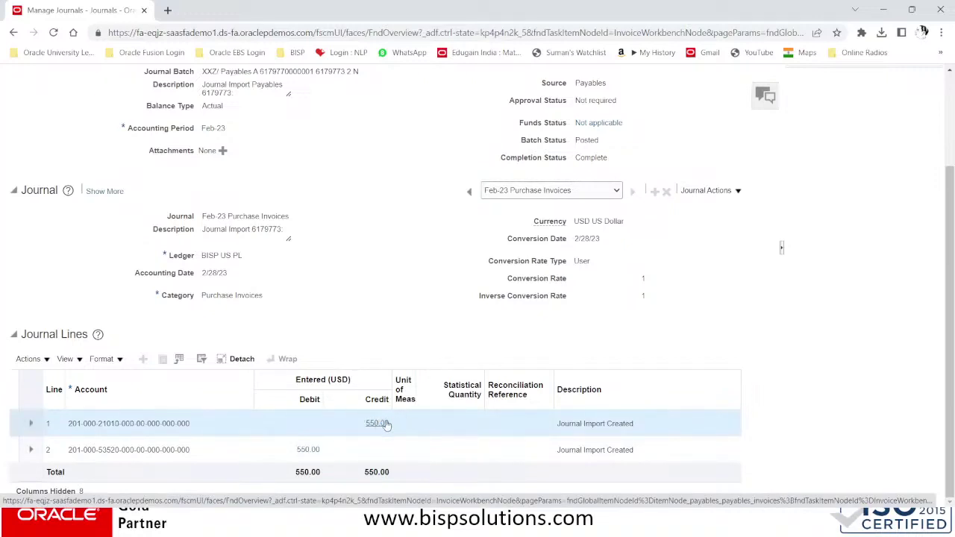
left_click(376, 424)
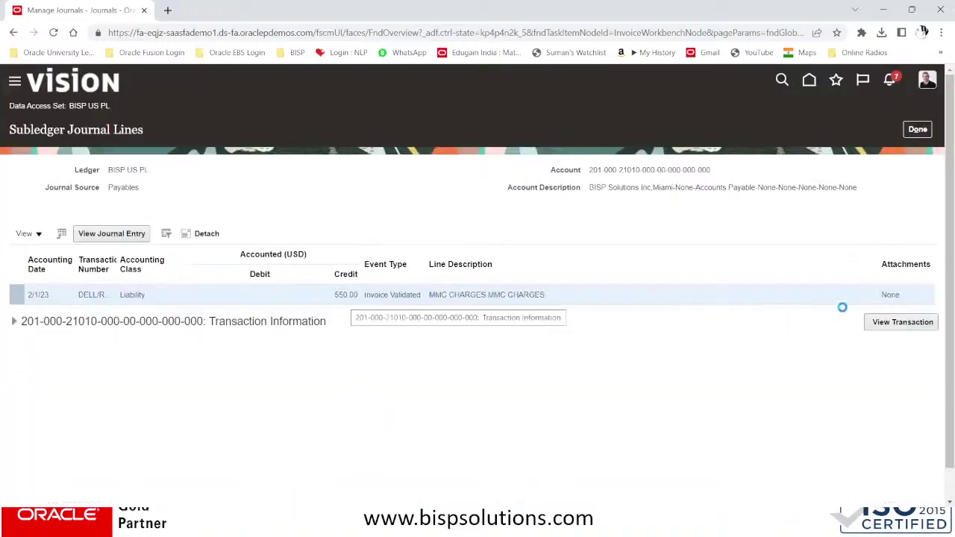
View the source Dell Inc invoice behind the 550.00 liability line, then return to the home page.
left_click(905, 324)
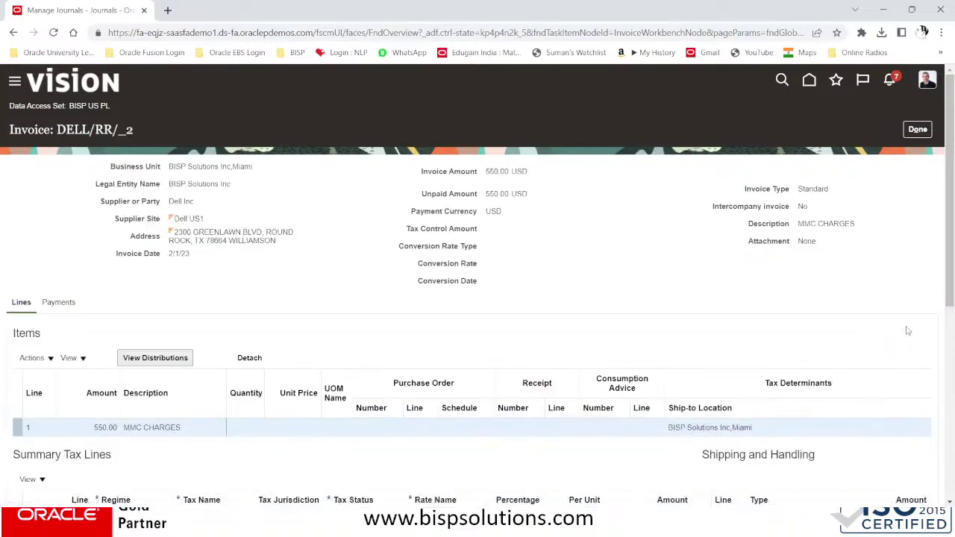
scroll(627, 276, "down", 5)
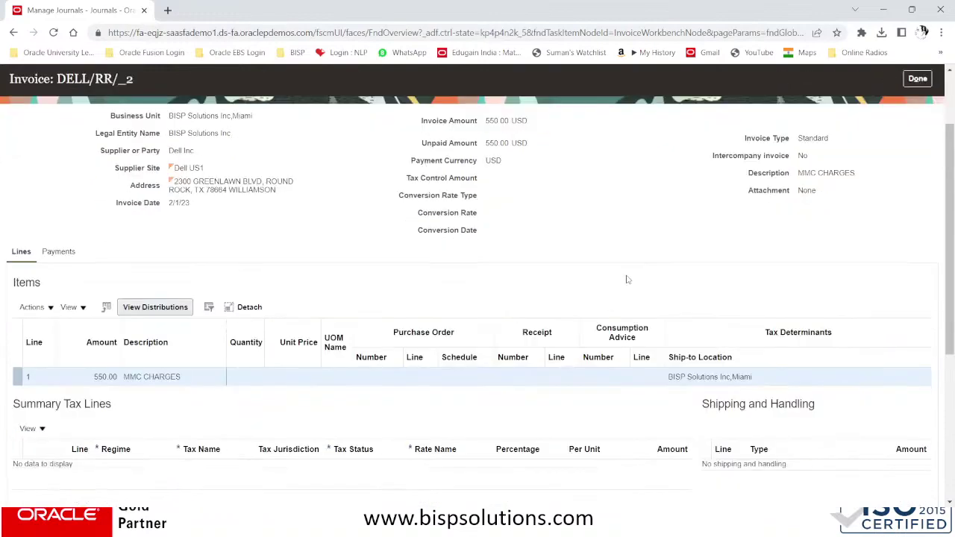
scroll(628, 284, "up", 1)
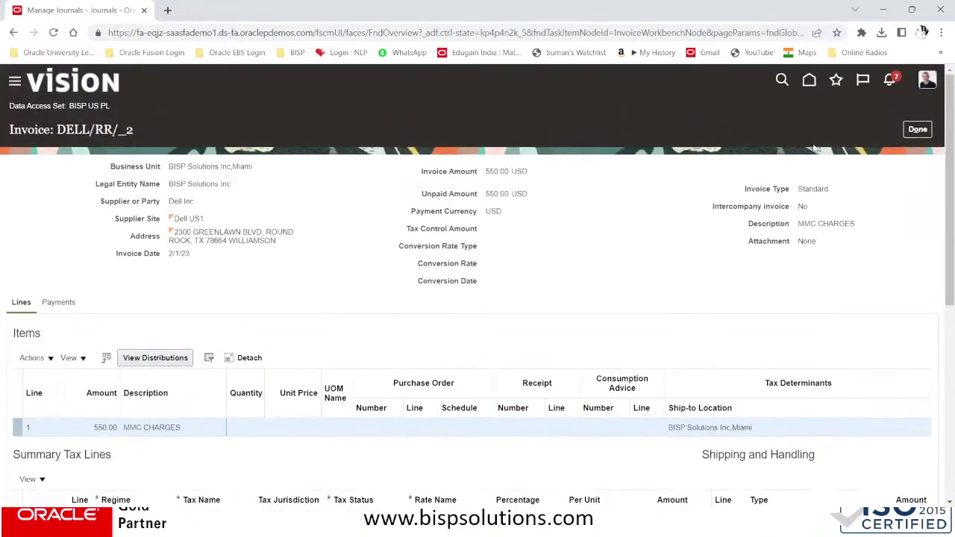
left_click(916, 130)
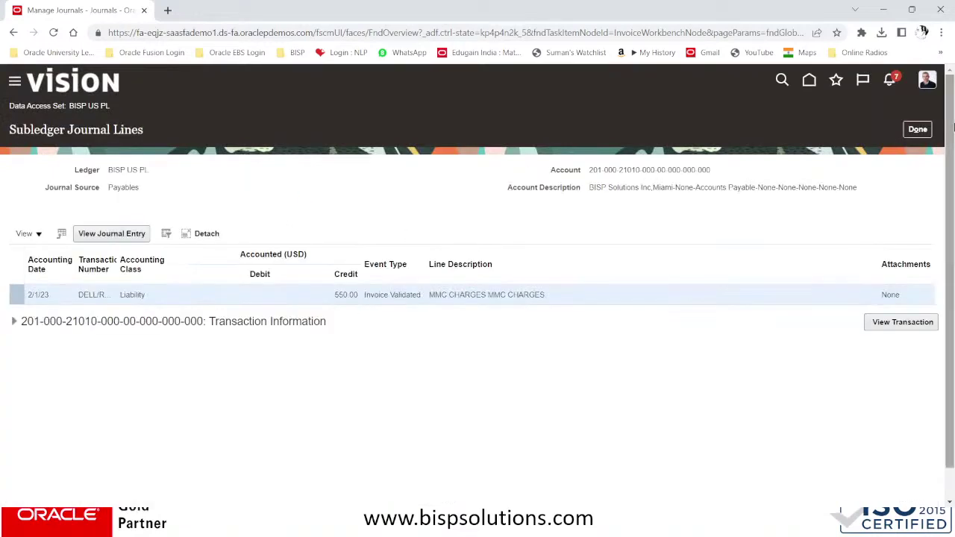
left_click(918, 129)
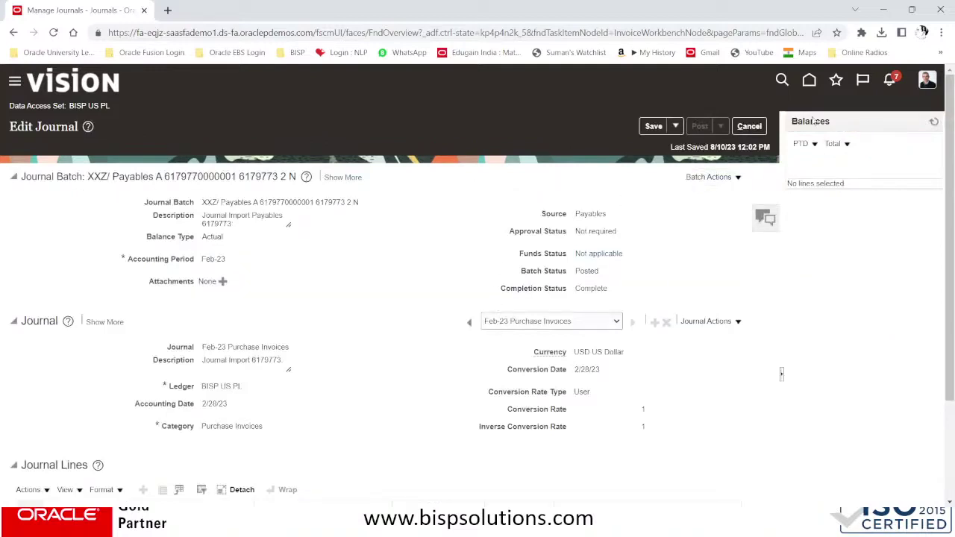
left_click(809, 80)
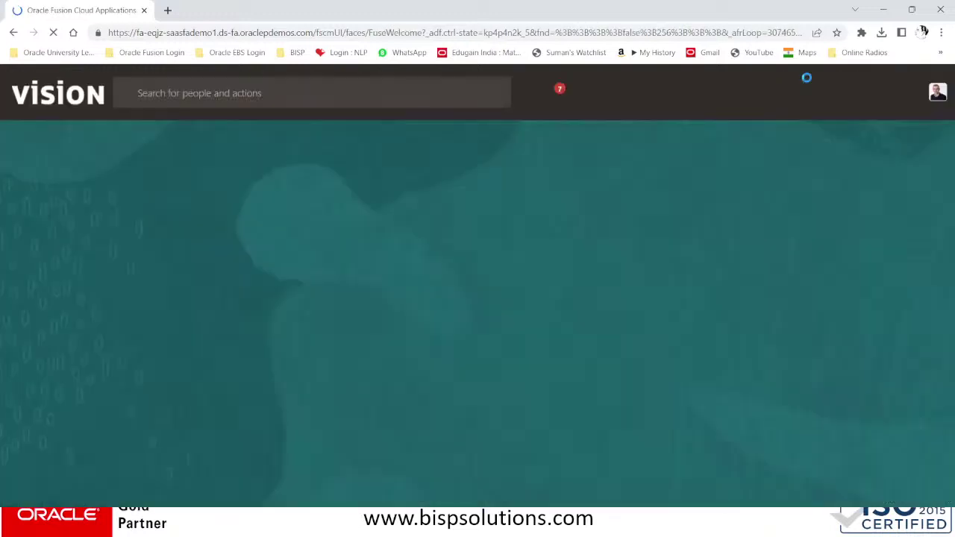
Switch to PowerPoint and advance to the Monthly Period Close Activities in Payables Application slide.
key("alt+Tab")
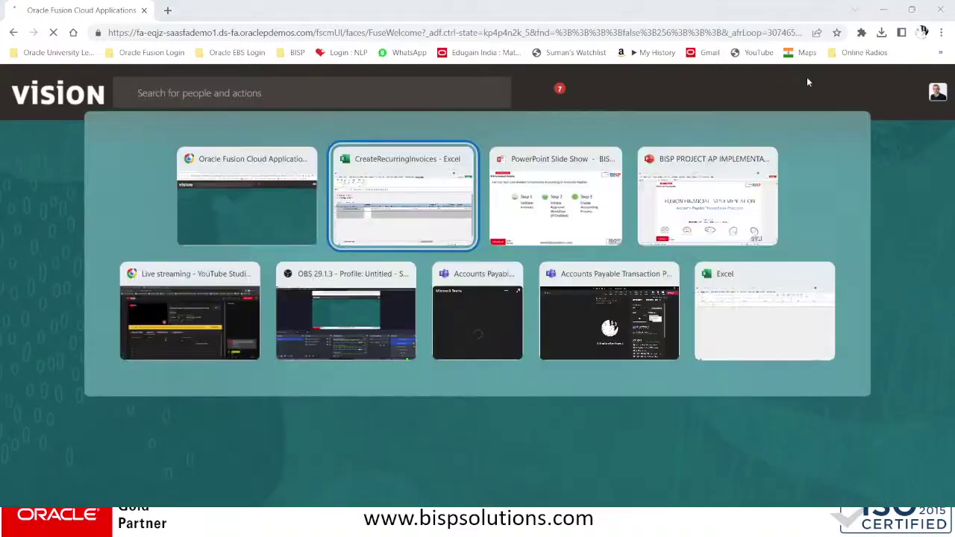
key("alt+Tab")
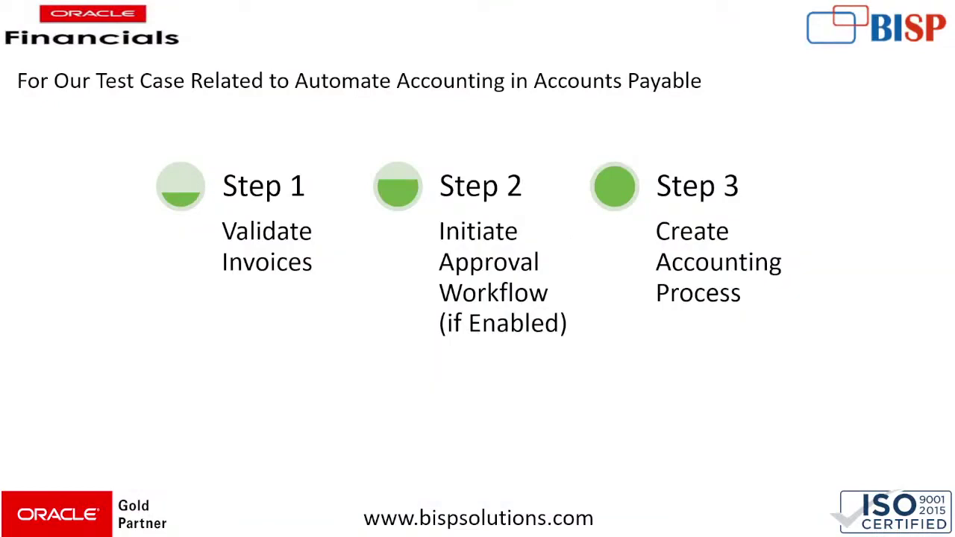
key("Right")
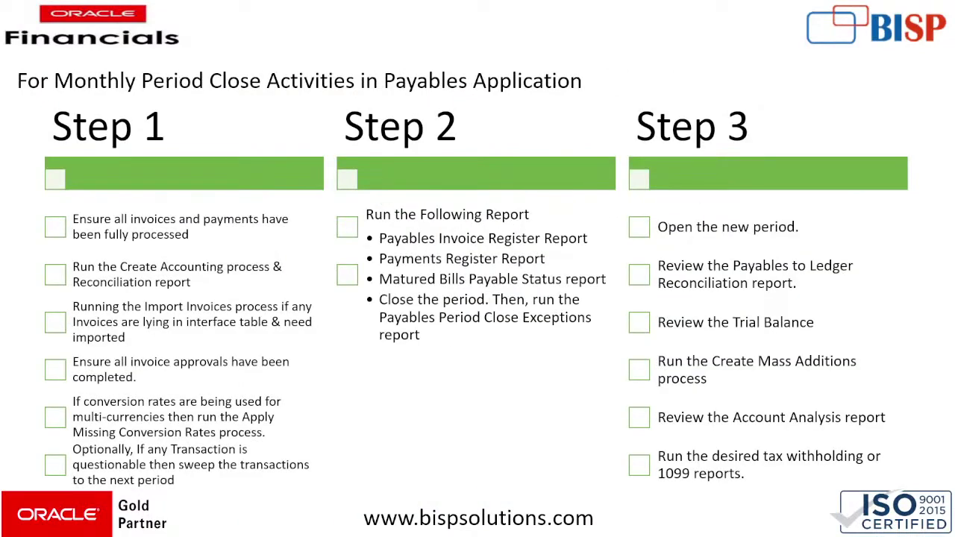
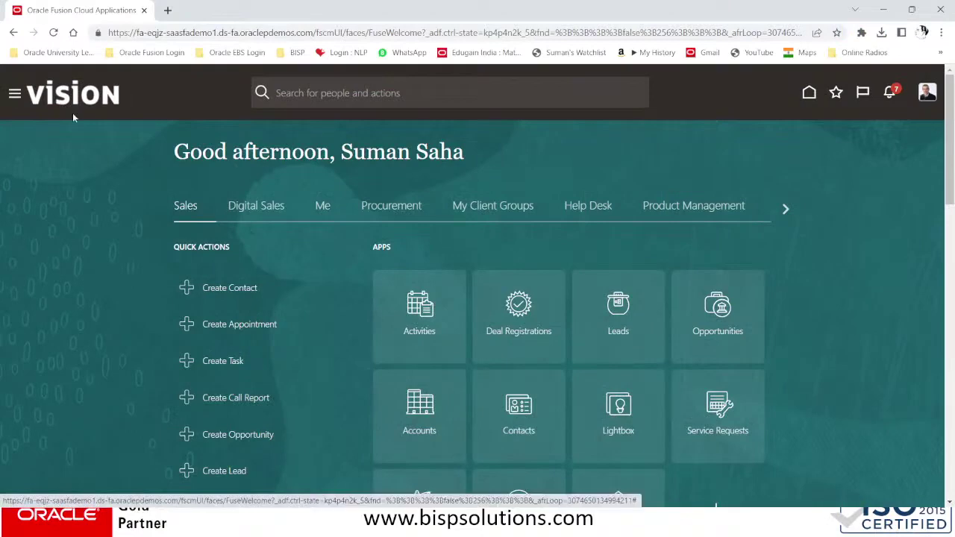
Go to the Payables Invoices work area through the Navigator menu.
left_click(17, 105)
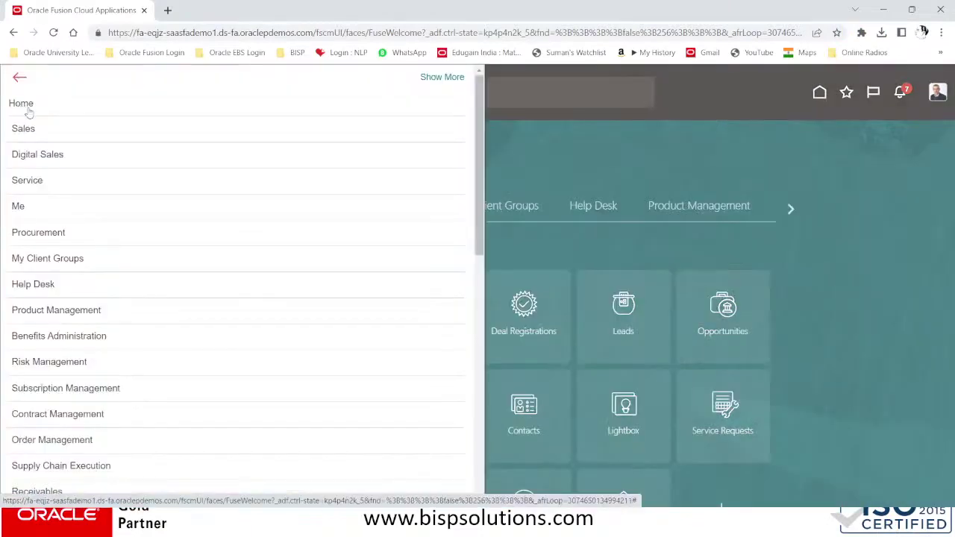
scroll(82, 290, "down", 3)
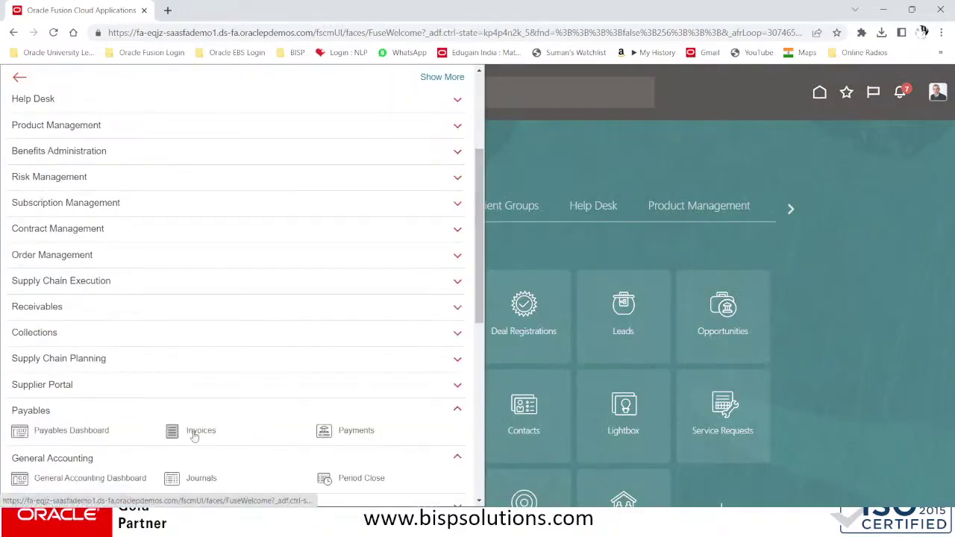
left_click(195, 432)
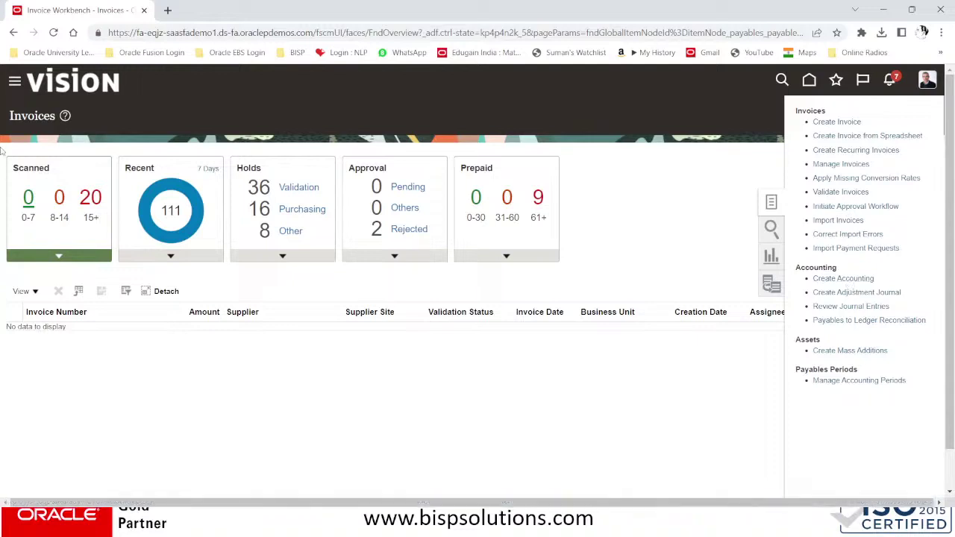
Hide the invoice tasks panel and go to Tools > Scheduled Processes from the Navigator.
left_click(14, 84)
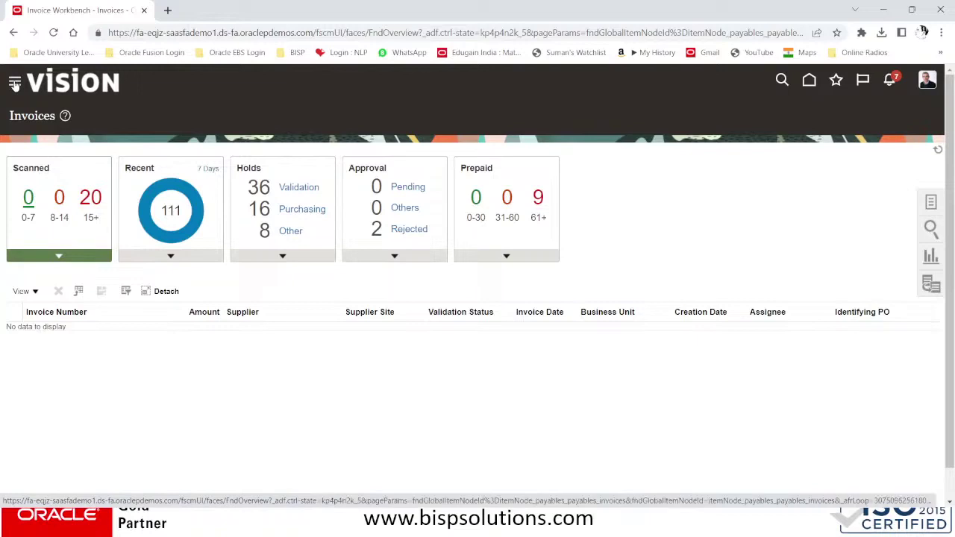
left_click(14, 84)
scroll(66, 269, "down", 5)
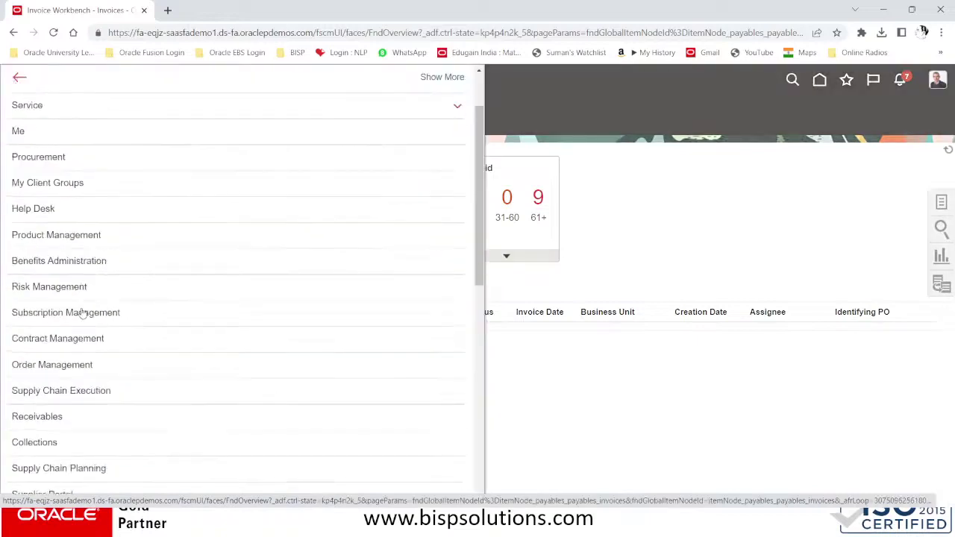
scroll(82, 314, "down", 3)
scroll(75, 328, "down", 1)
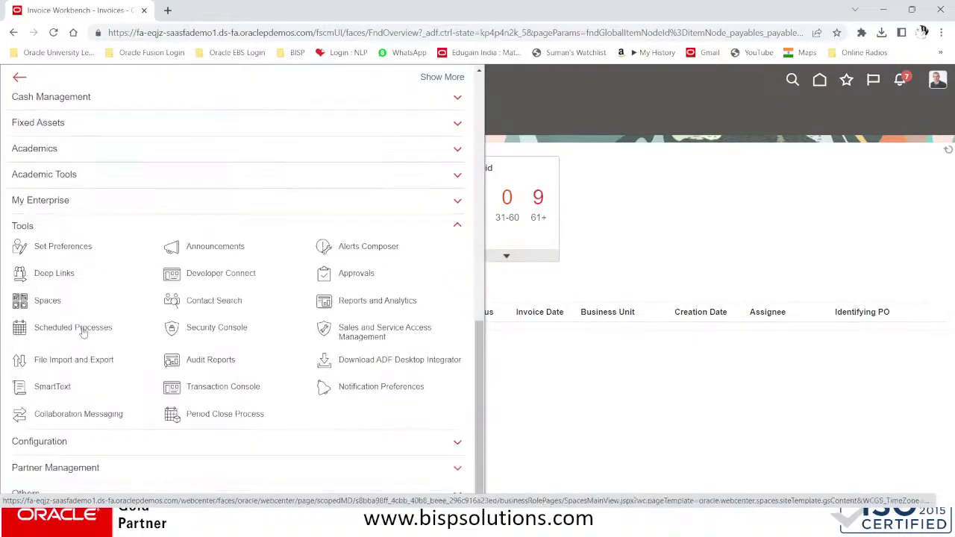
left_click(73, 328)
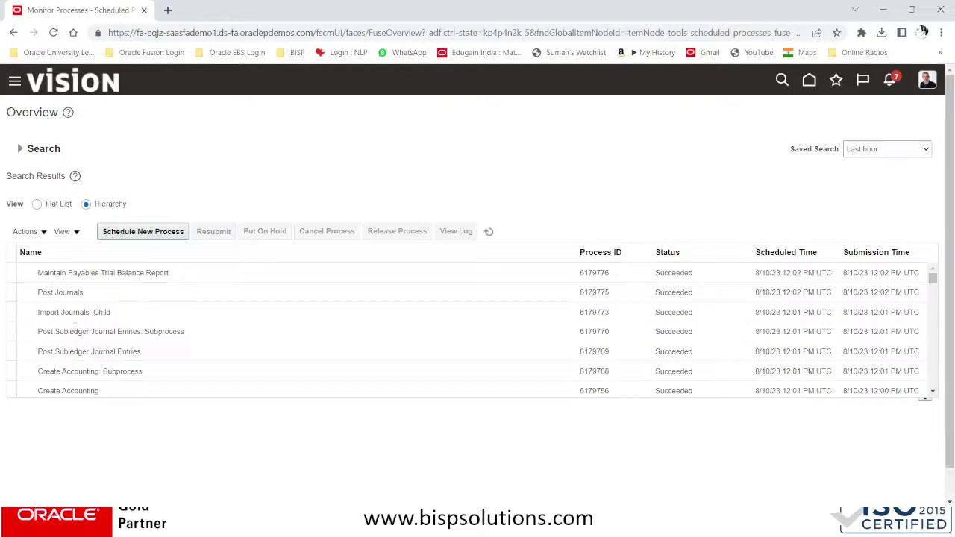
Schedule a new process by searching 'PAYABLES INVOICE' and choosing Payables Invoice Register.
left_click(131, 233)
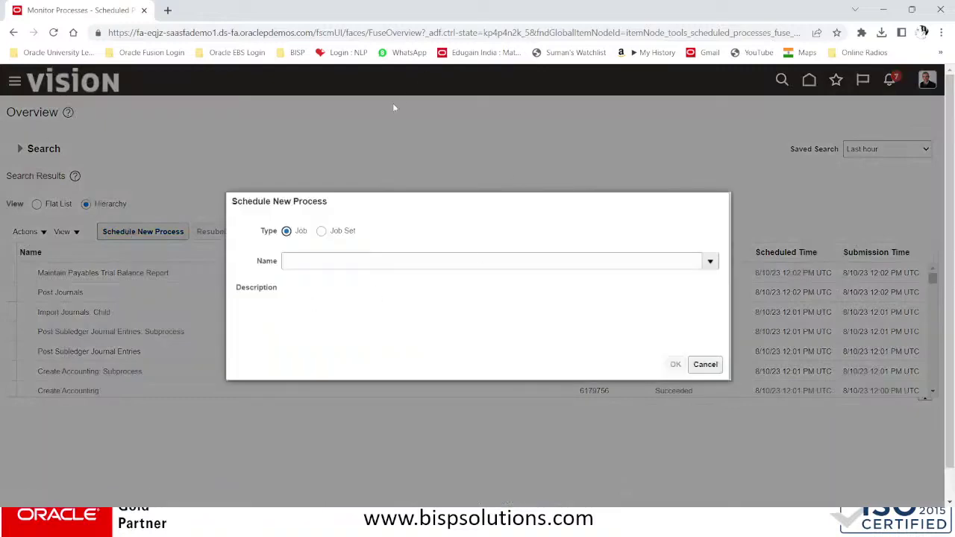
left_click(313, 263)
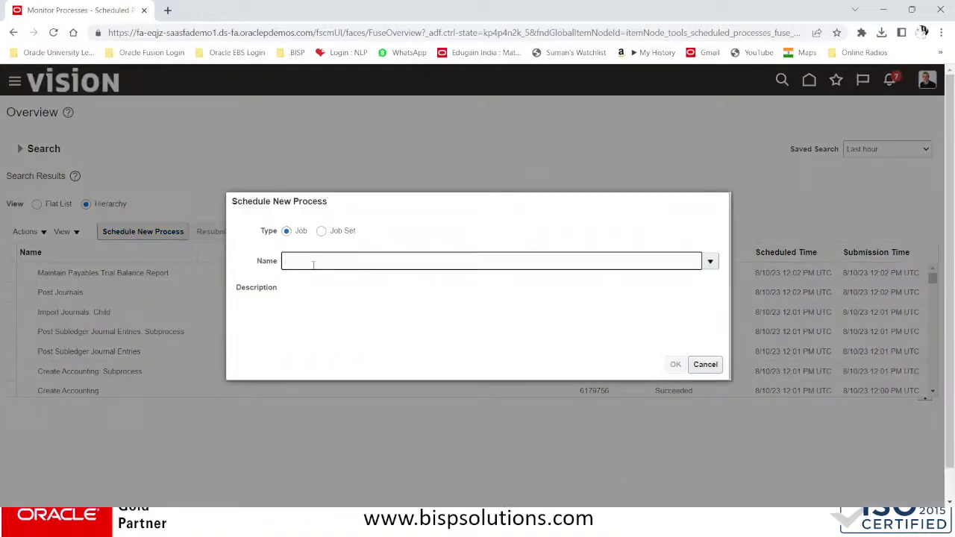
type("PAYABLES INVOICE")
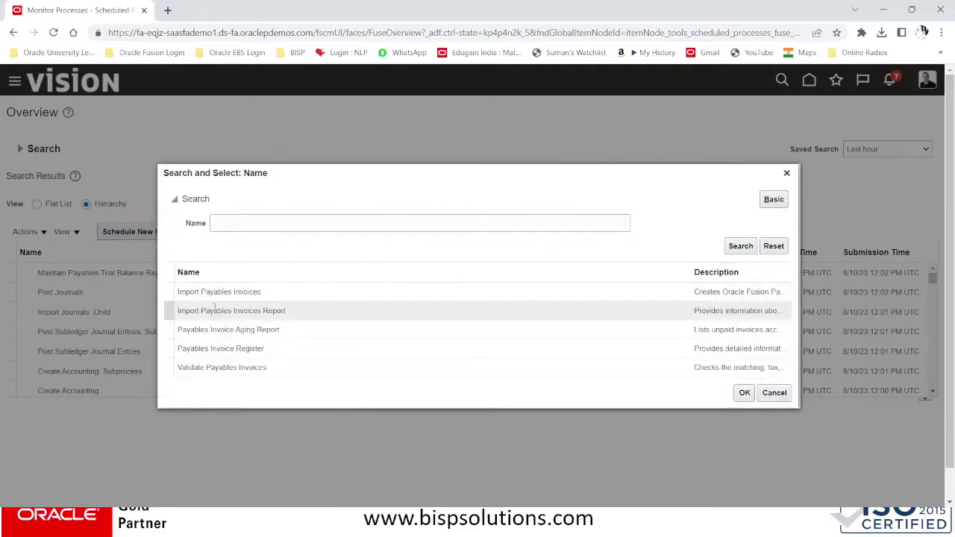
left_click(221, 348)
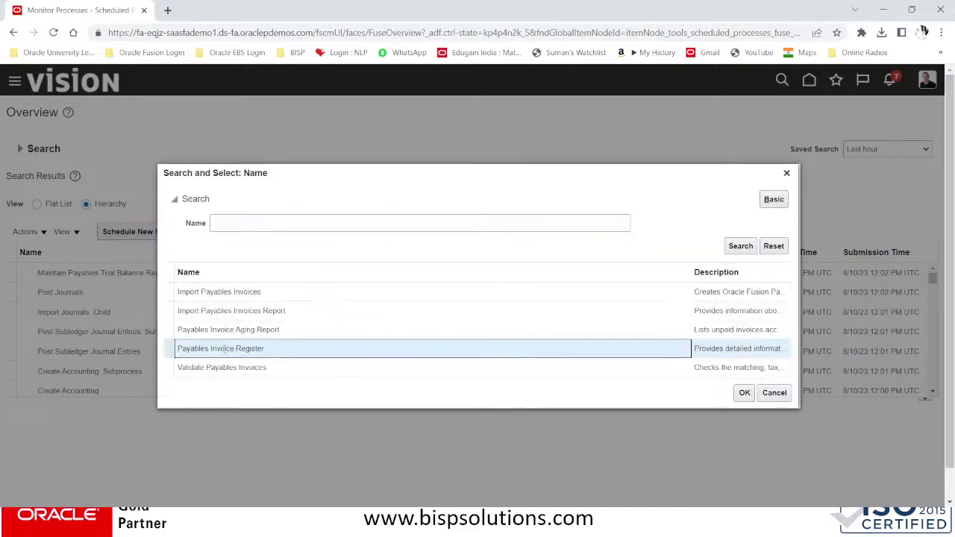
left_click_drag(689, 272, 329, 348)
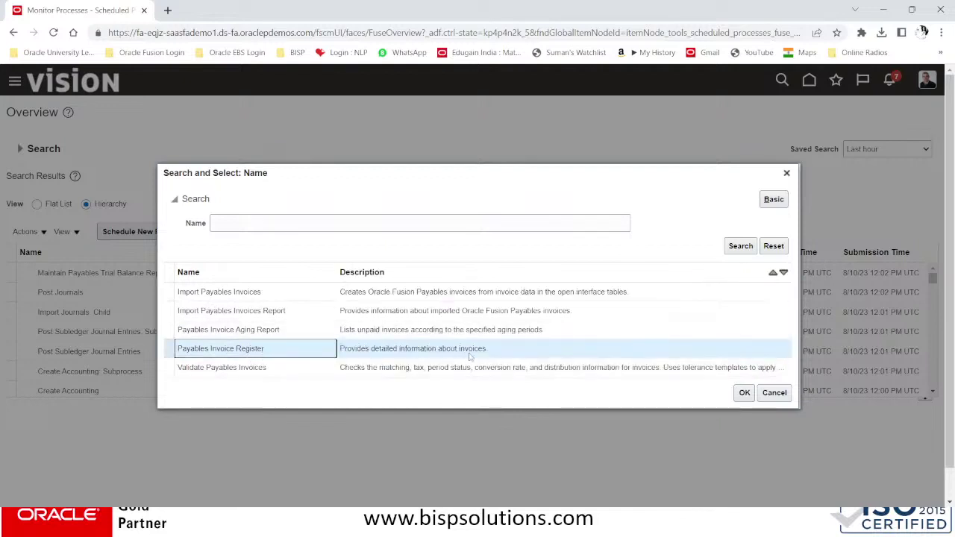
left_click(745, 392)
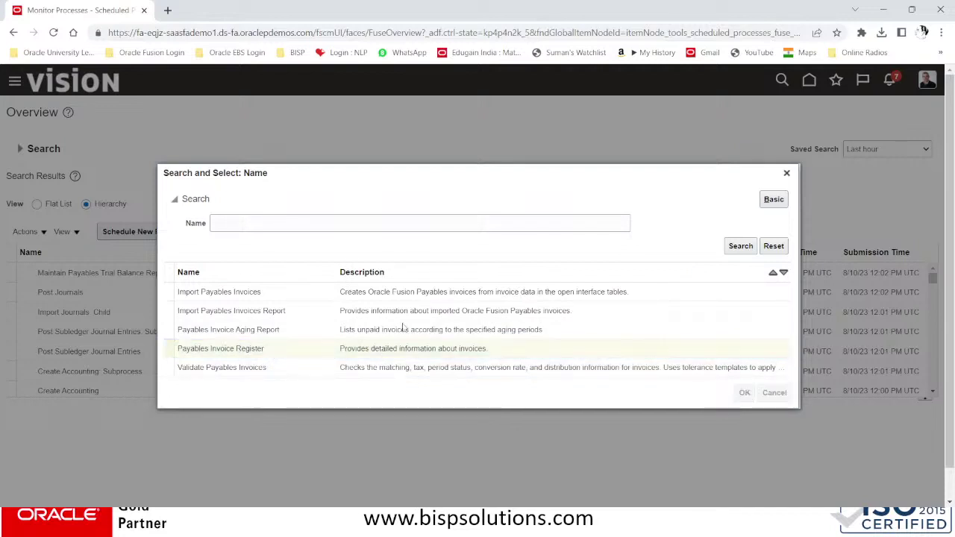
left_click(675, 364)
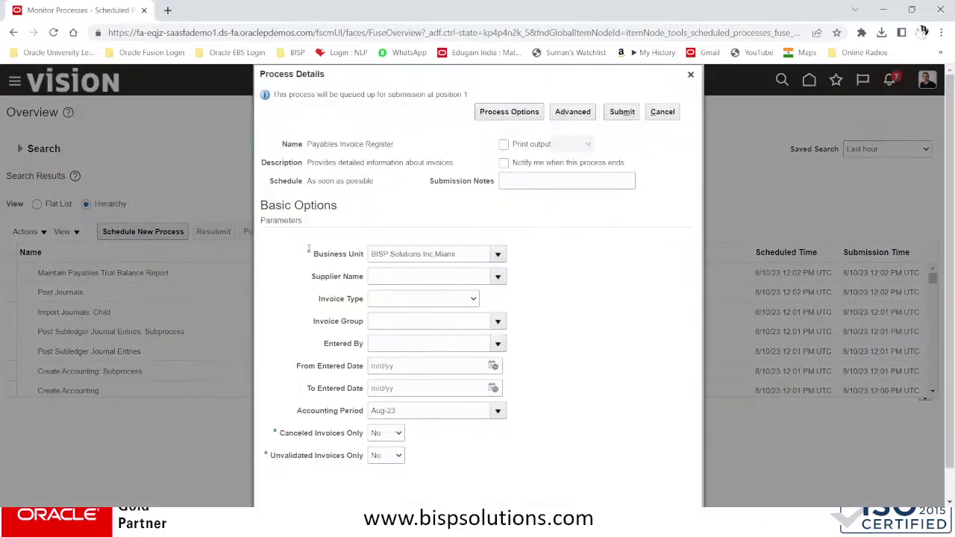
Leave Invoice Type unset and keep Canceled and Unvalidated Invoices Only at No.
left_click(415, 274)
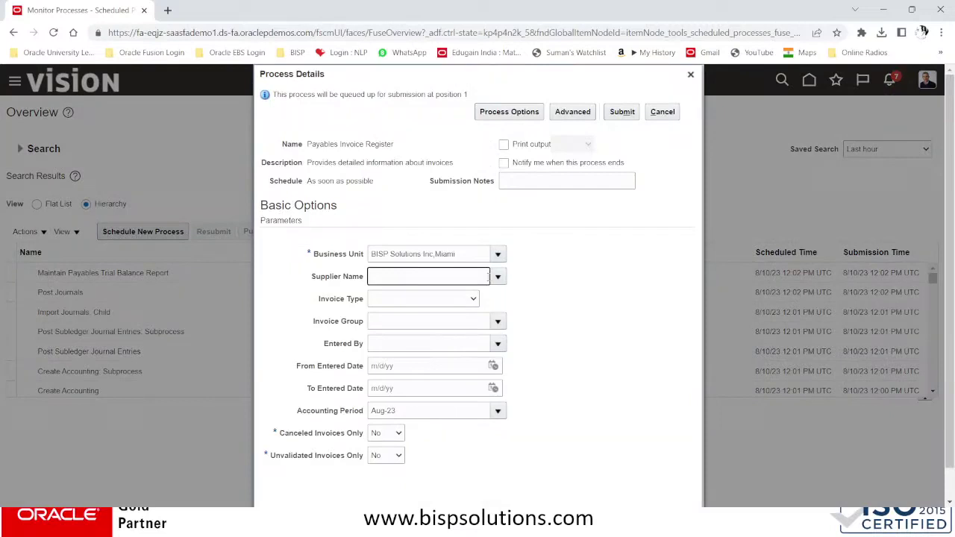
left_click(453, 302)
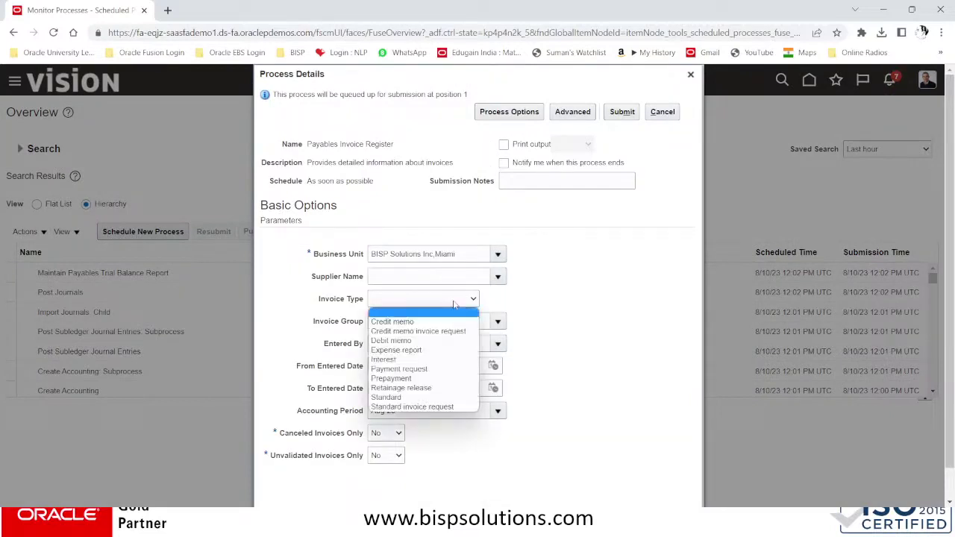
left_click(453, 302)
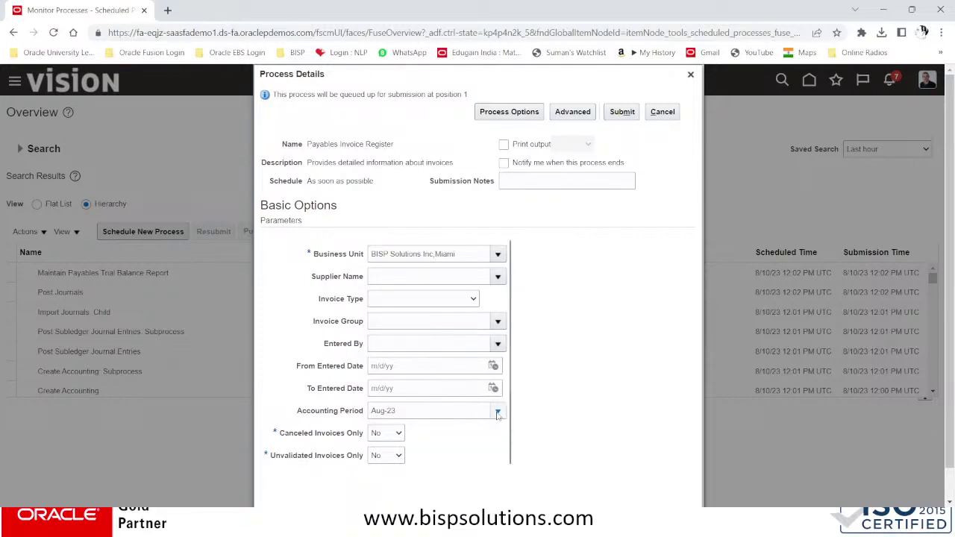
scroll(440, 418, "down", 1)
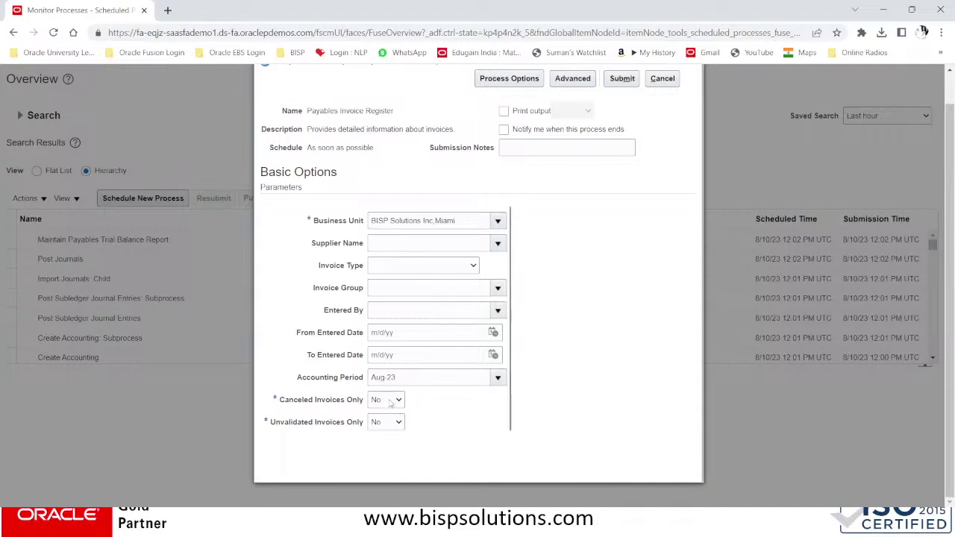
left_click(390, 403)
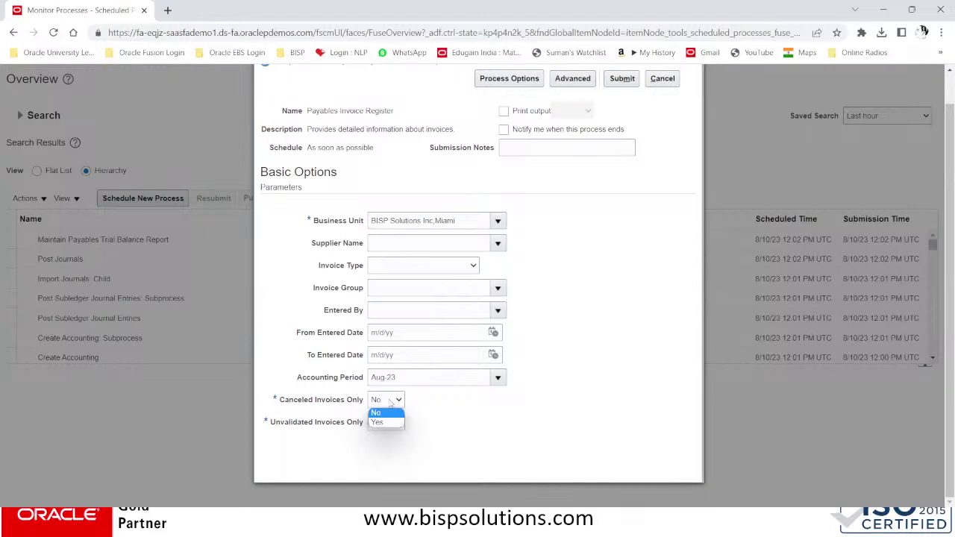
left_click(499, 394)
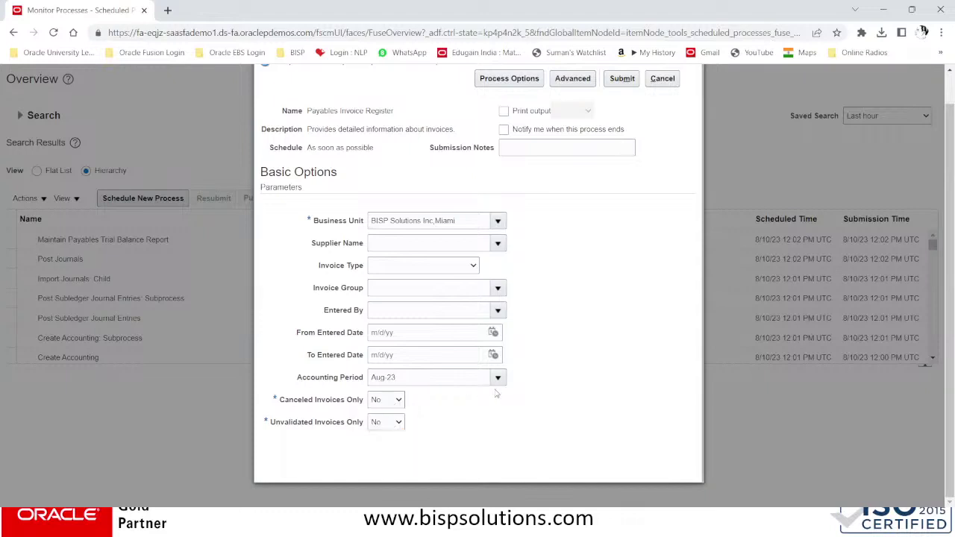
left_click(384, 427)
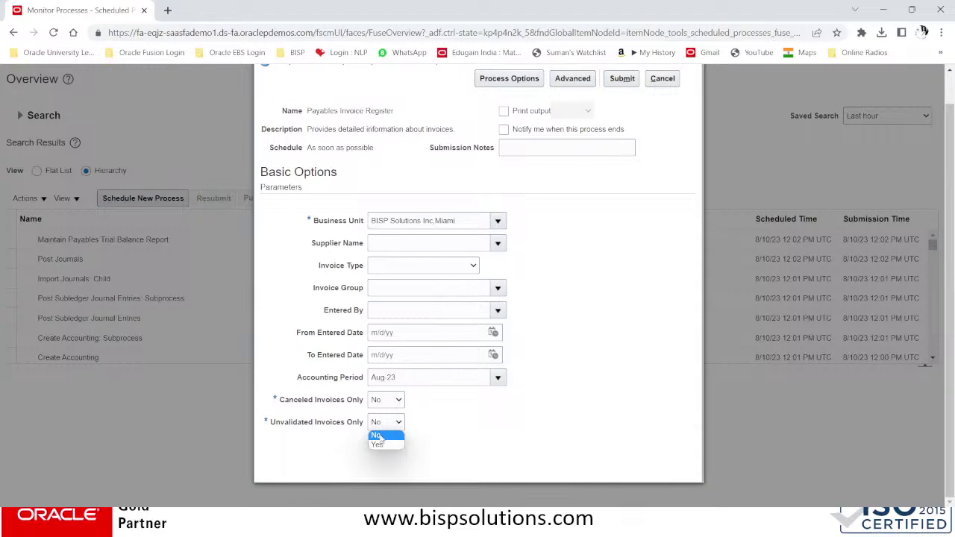
left_click(377, 435)
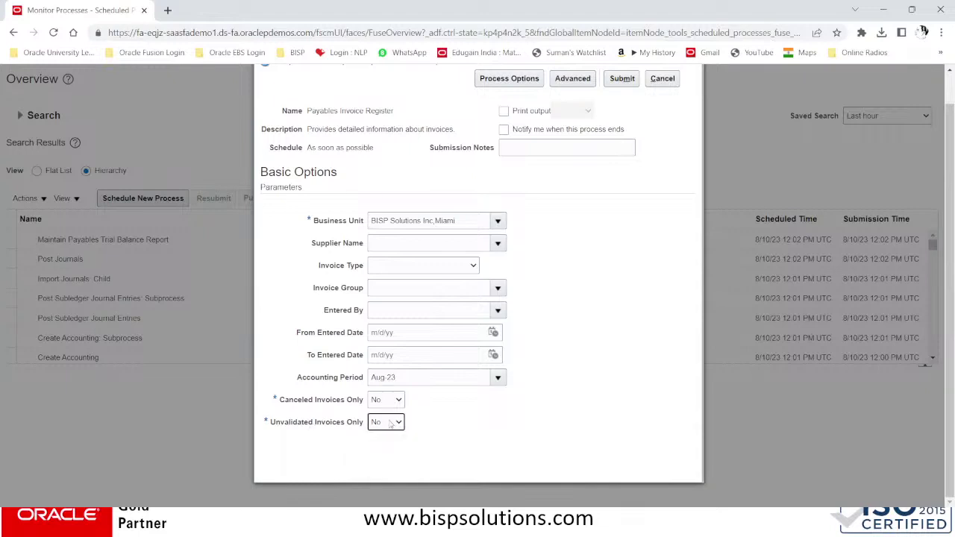
Leave Supplier Name and Invoice Type blank, then submit the process and acknowledge the confirmation.
left_click(391, 422)
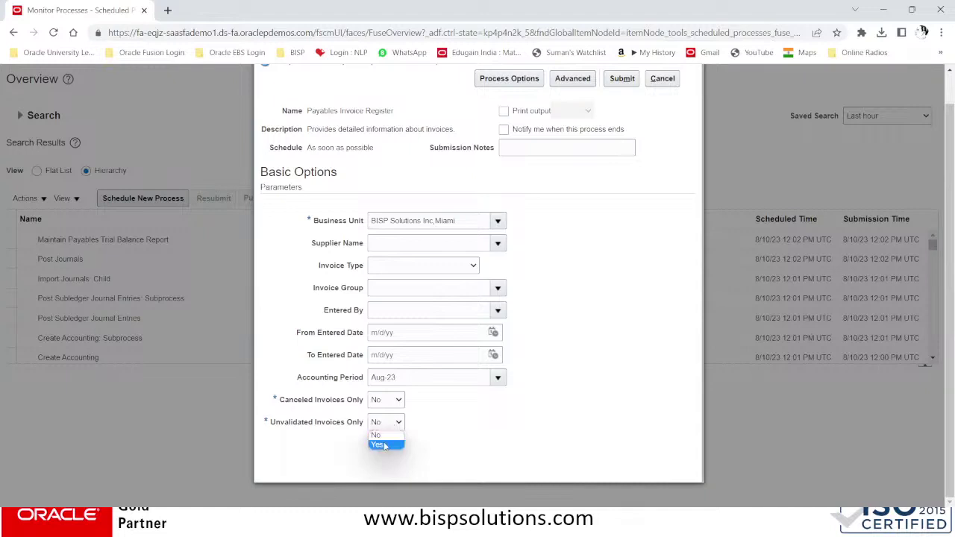
left_click(421, 244)
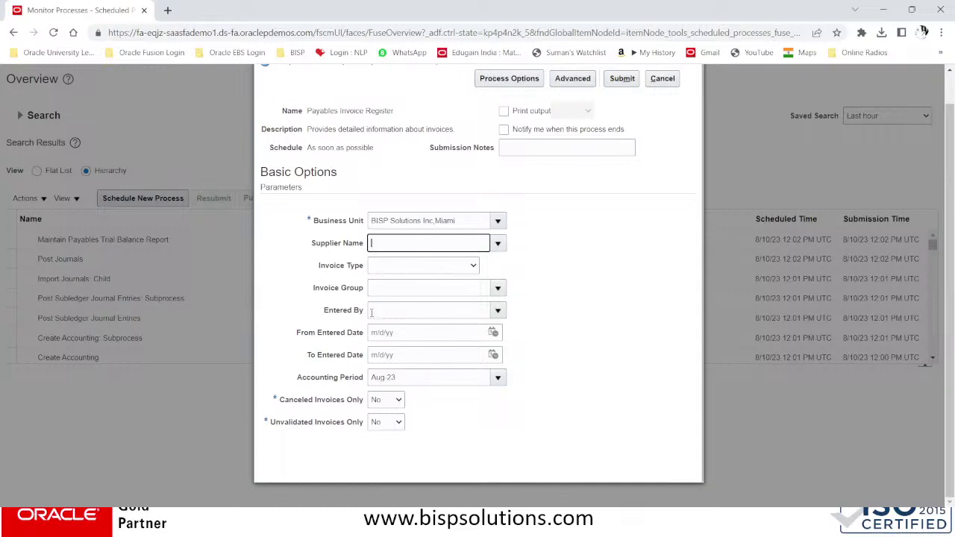
left_click(395, 265)
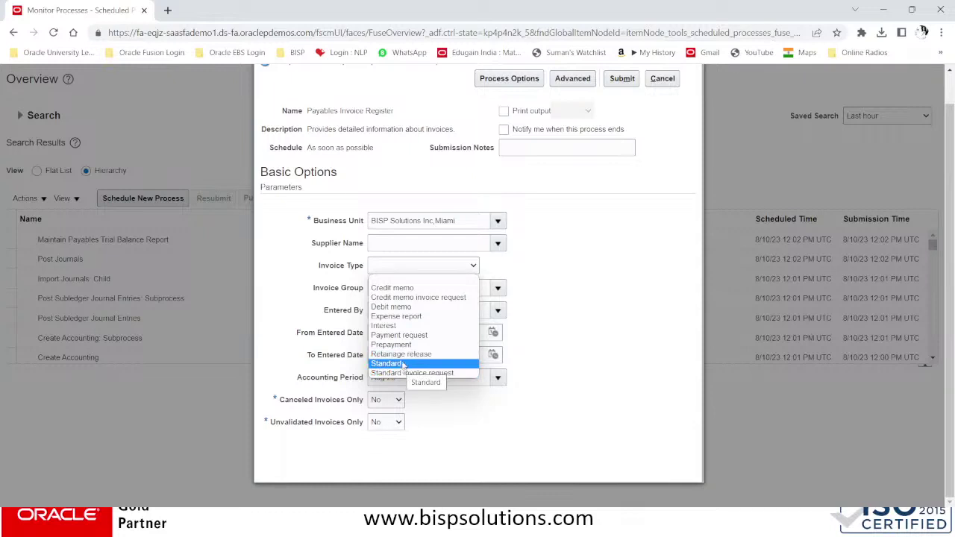
left_click(515, 270)
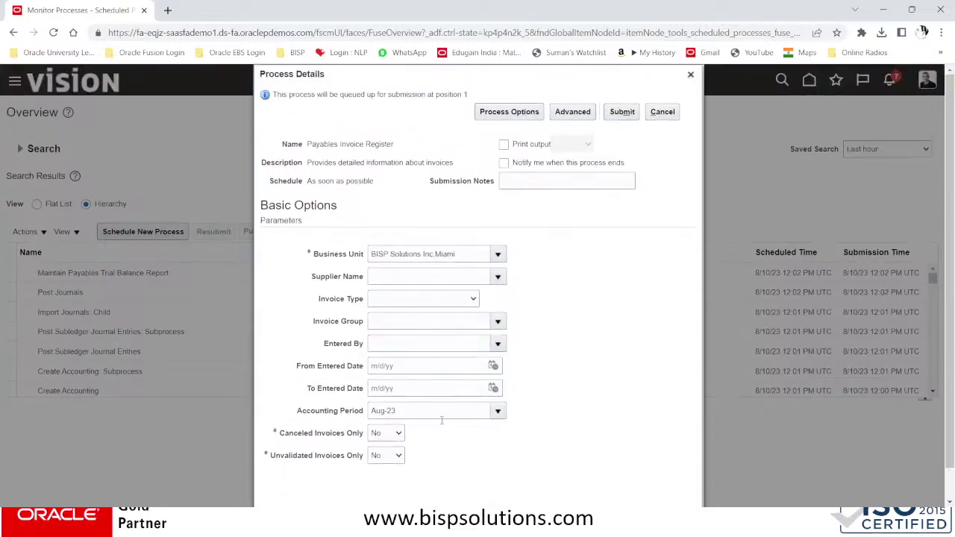
left_click(626, 113)
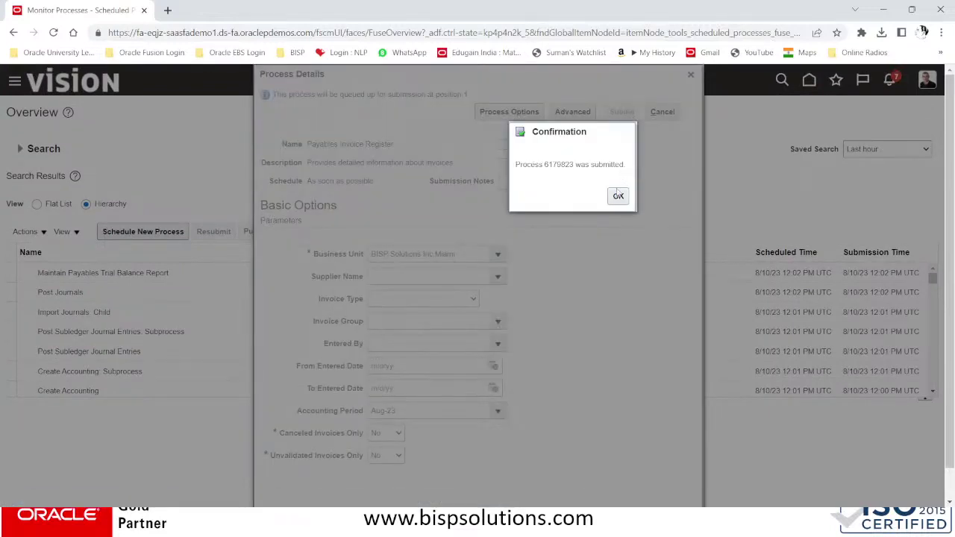
left_click(619, 196)
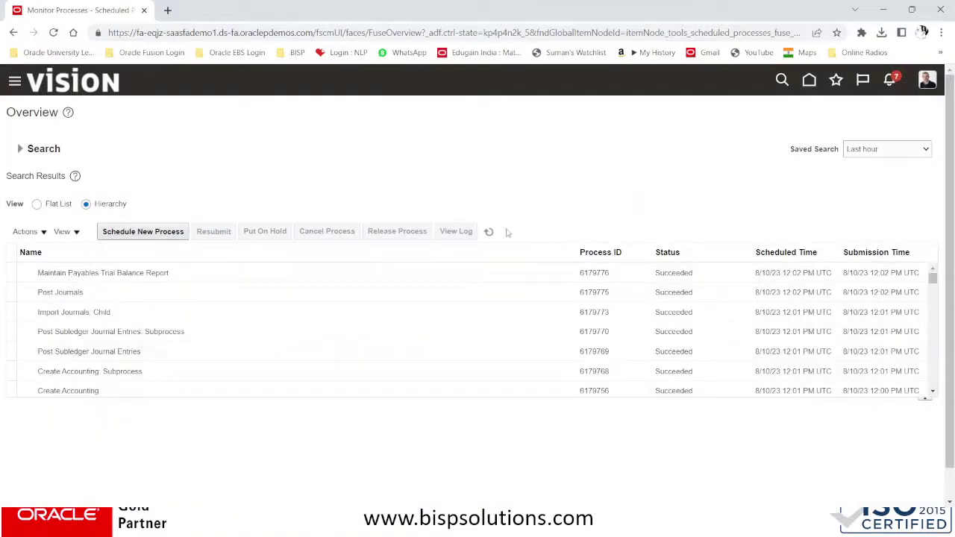
Refresh until process 6179823 shows Succeeded, then select it and scroll to its PDF output.
left_click(490, 232)
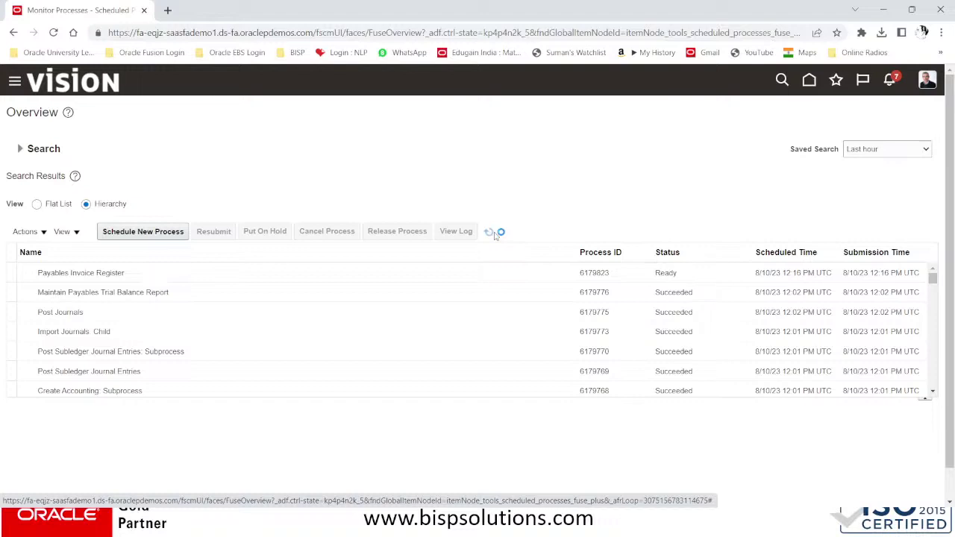
left_click(493, 232)
left_click(112, 272)
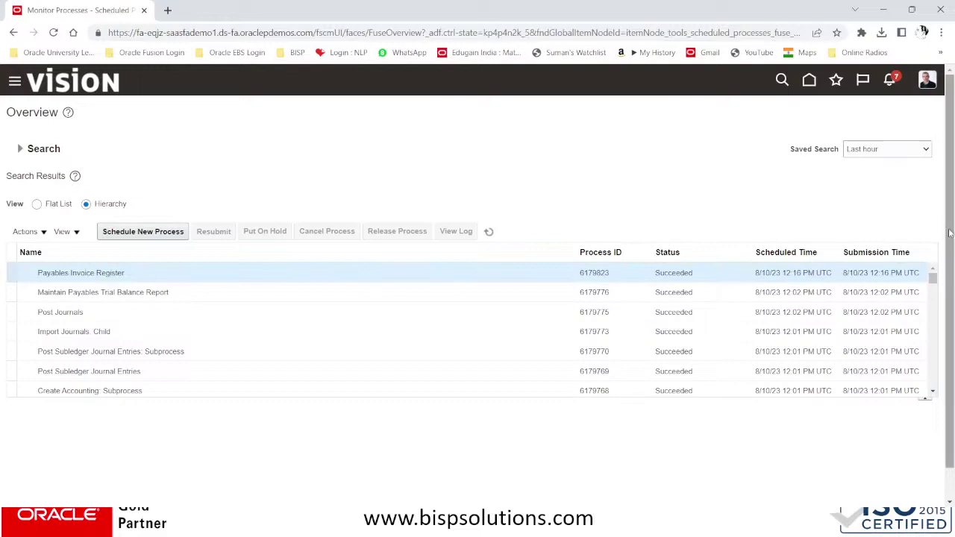
scroll(950, 234, "down", 2)
scroll(950, 234, "down", 2)
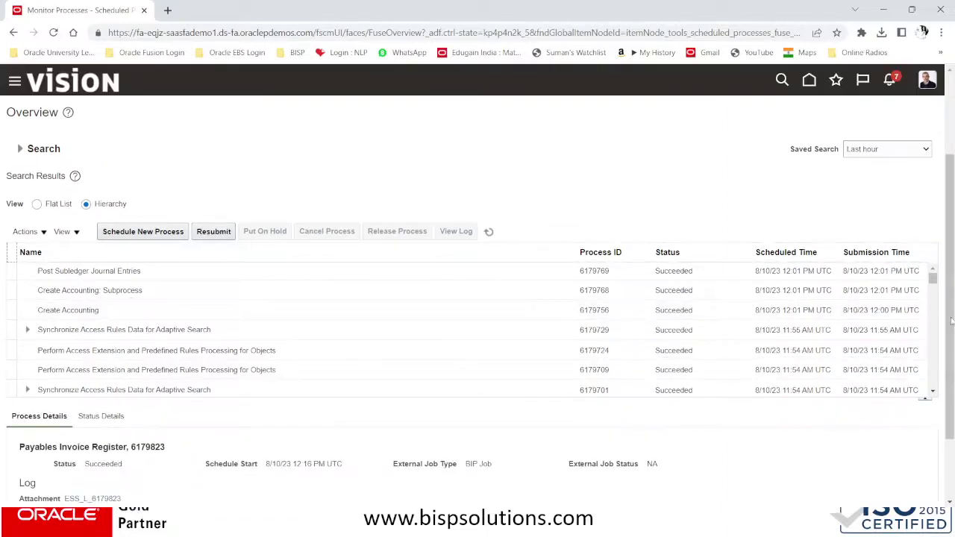
scroll(950, 317, "down", 1)
scroll(952, 322, "down", 2)
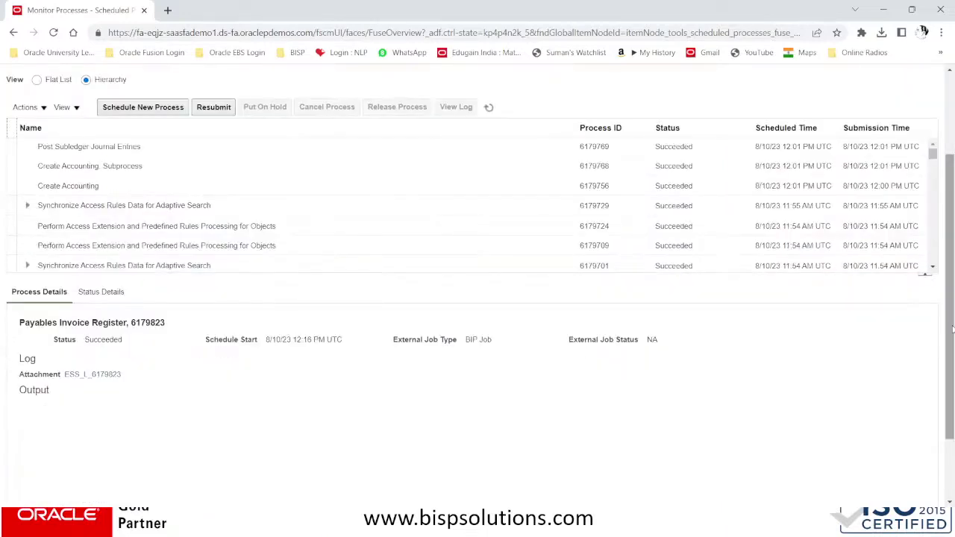
scroll(951, 328, "down", 1)
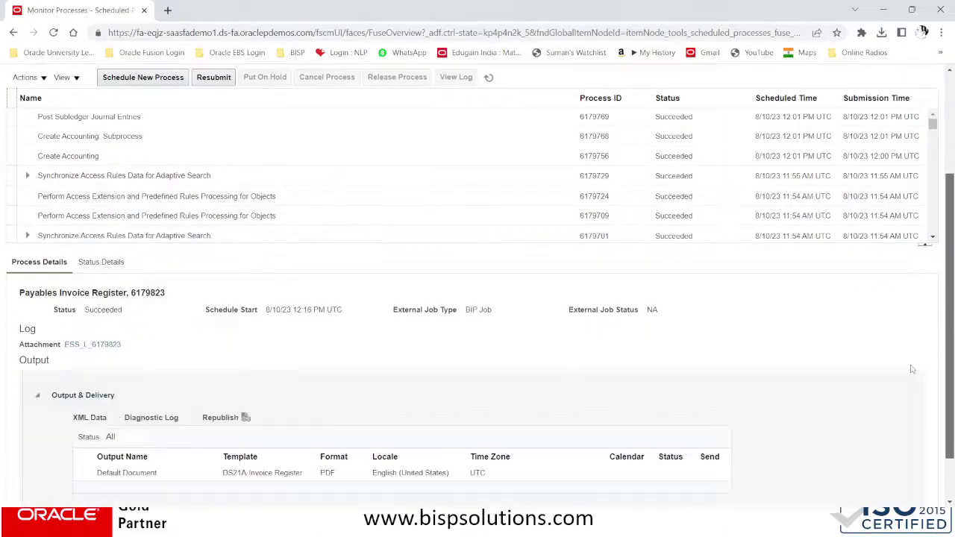
Republish the Payables Invoice Register output, maximize the report, and export it as HTML.
left_click(246, 417)
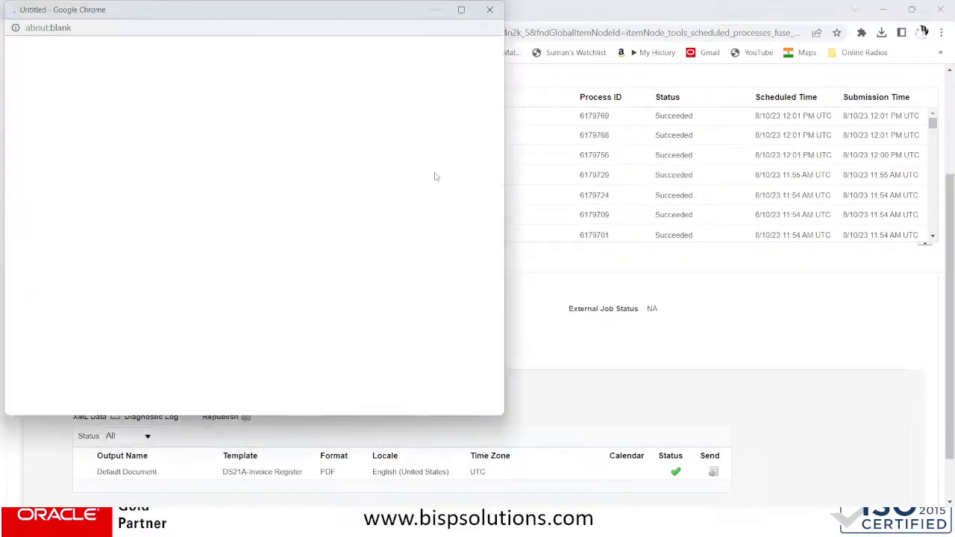
left_click(460, 10)
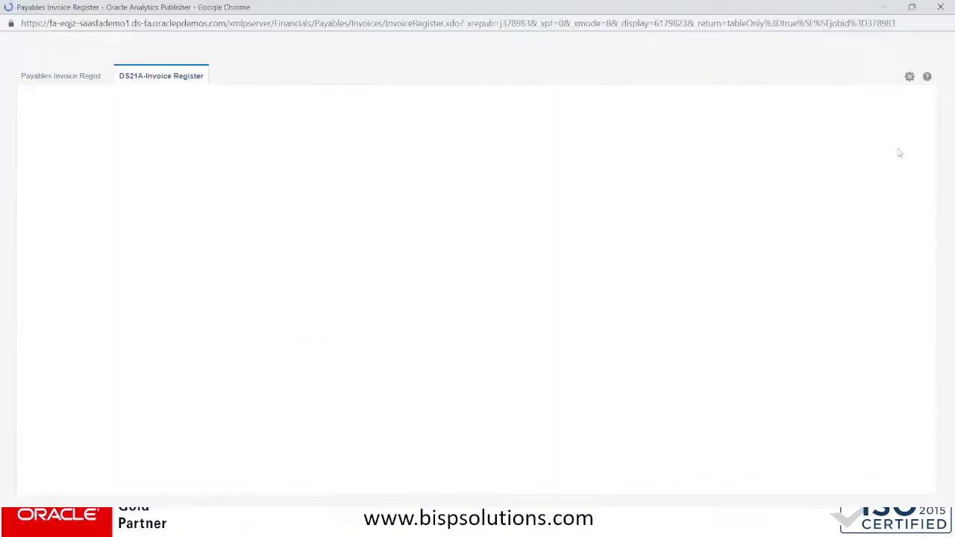
left_click(909, 76)
mouse_move(880, 94)
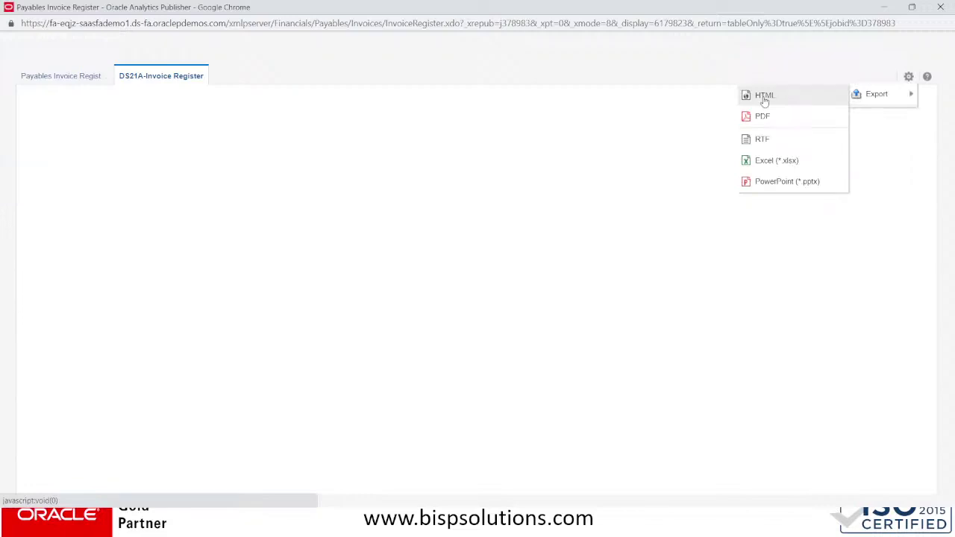
left_click(764, 97)
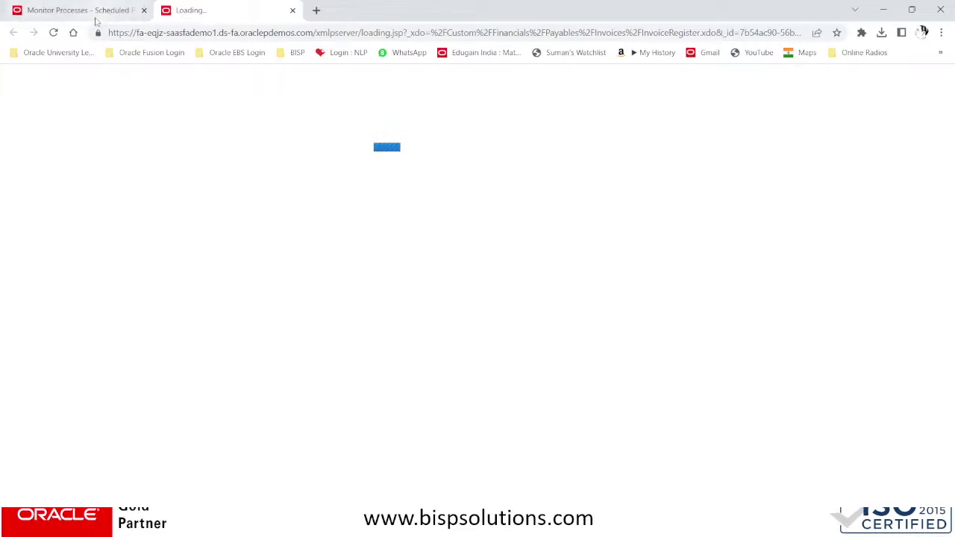
left_click(95, 18)
left_click(195, 10)
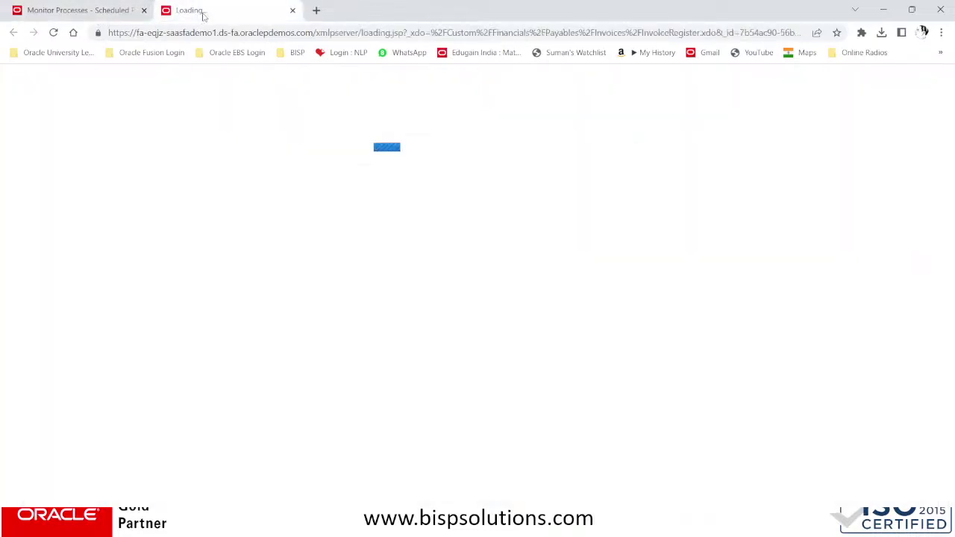
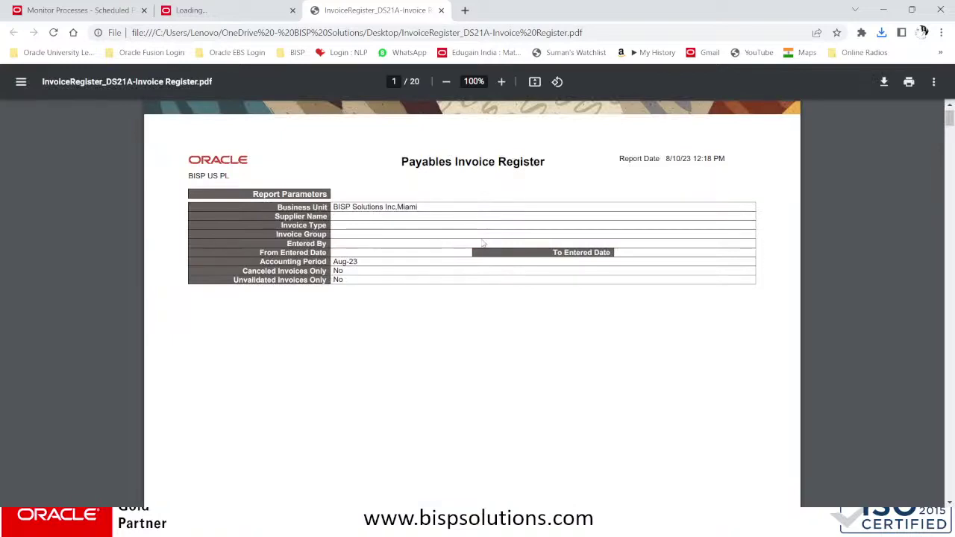
Scroll through the invoice register PDF, highlighting invoice number RR/2020/_25-INT1 along the way.
scroll(483, 243, "down", 15)
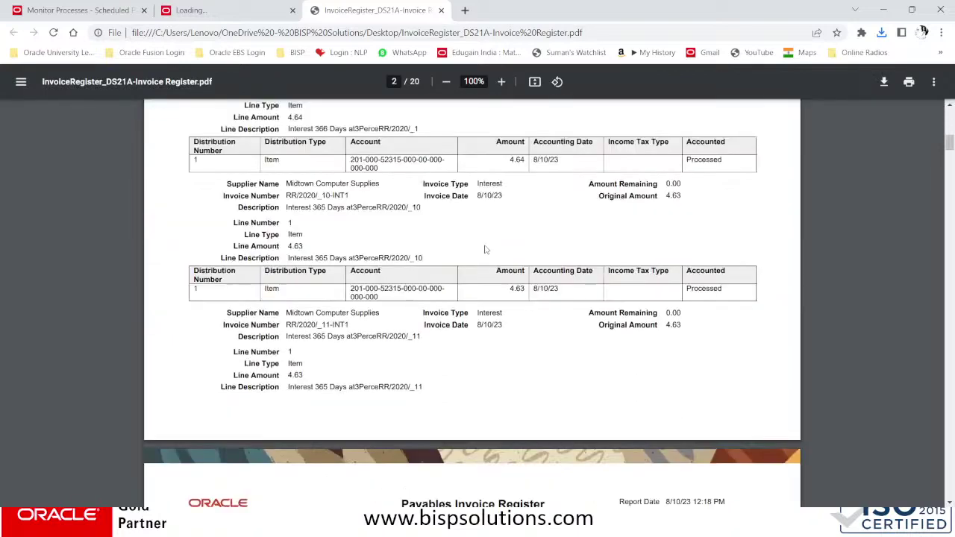
scroll(487, 251, "down", 10)
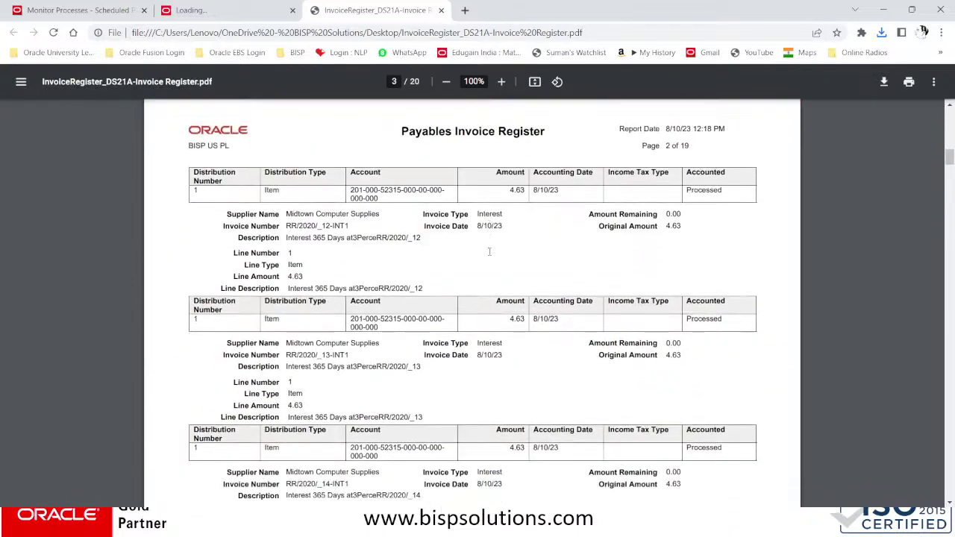
scroll(489, 252, "down", 12)
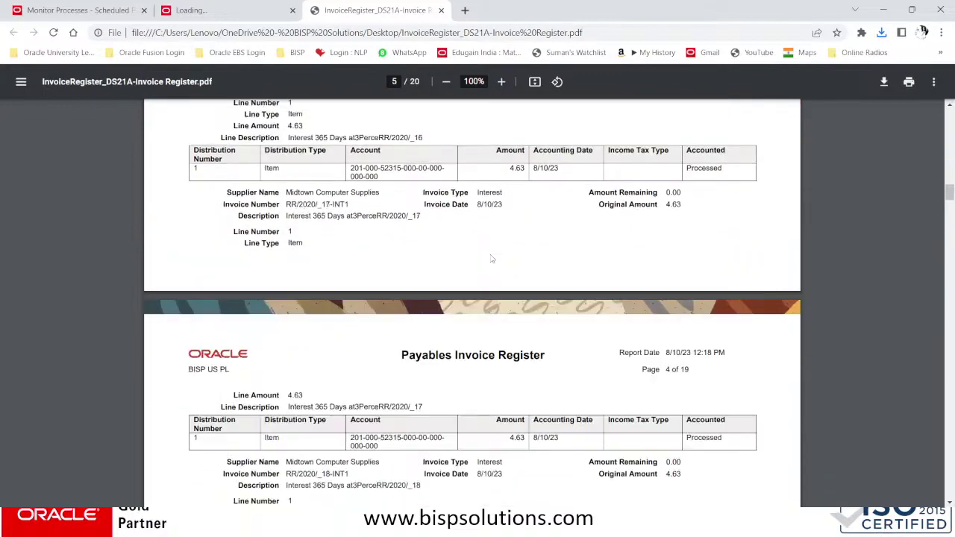
scroll(491, 258, "down", 12)
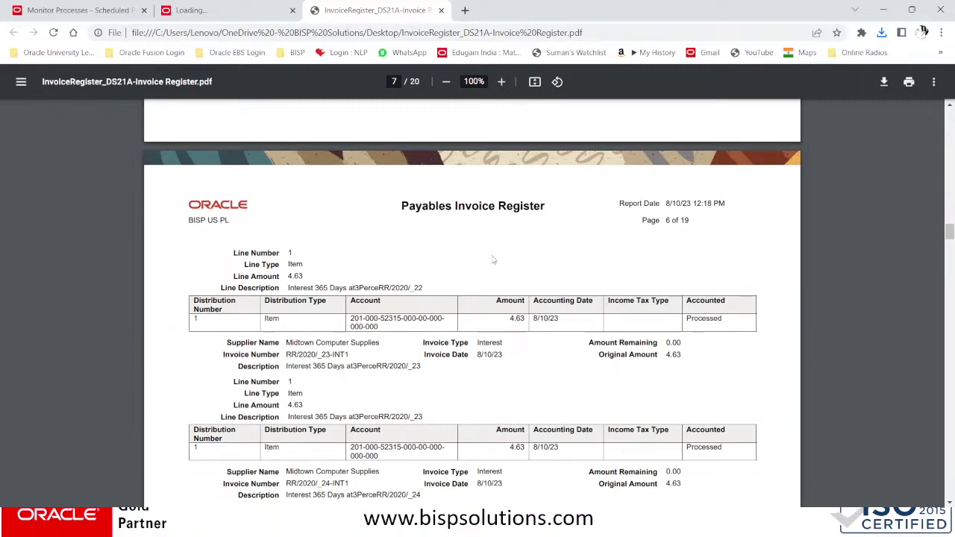
scroll(492, 260, "down", 8)
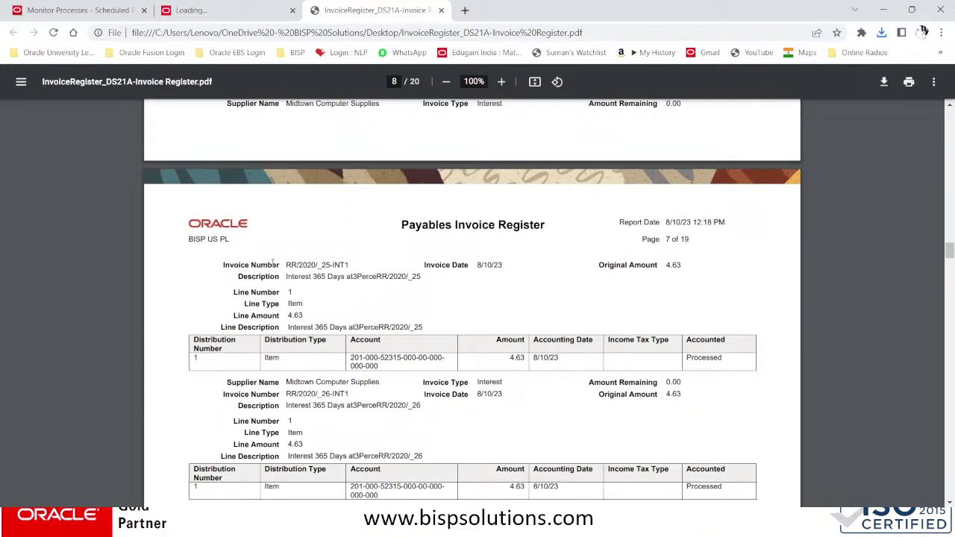
left_click_drag(282, 266, 355, 265)
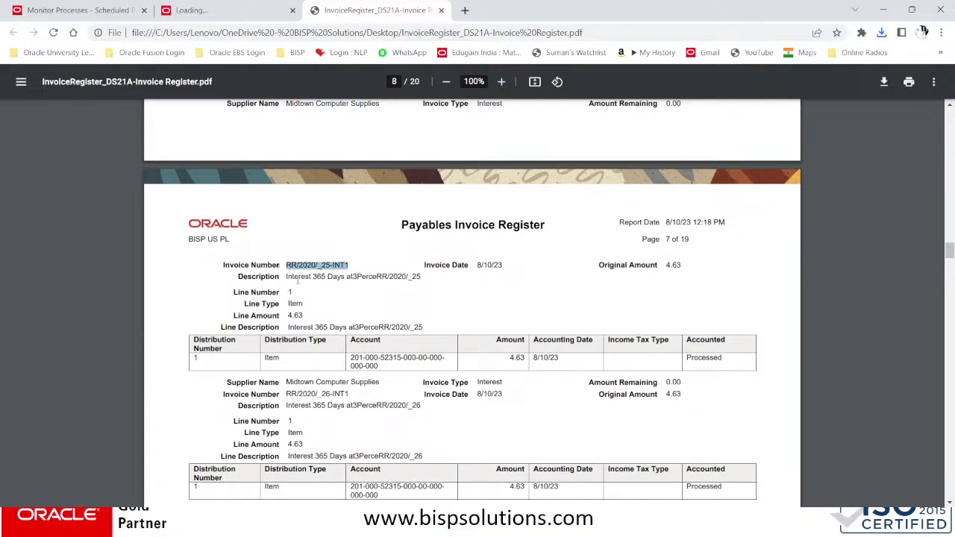
scroll(307, 316, "down", 3)
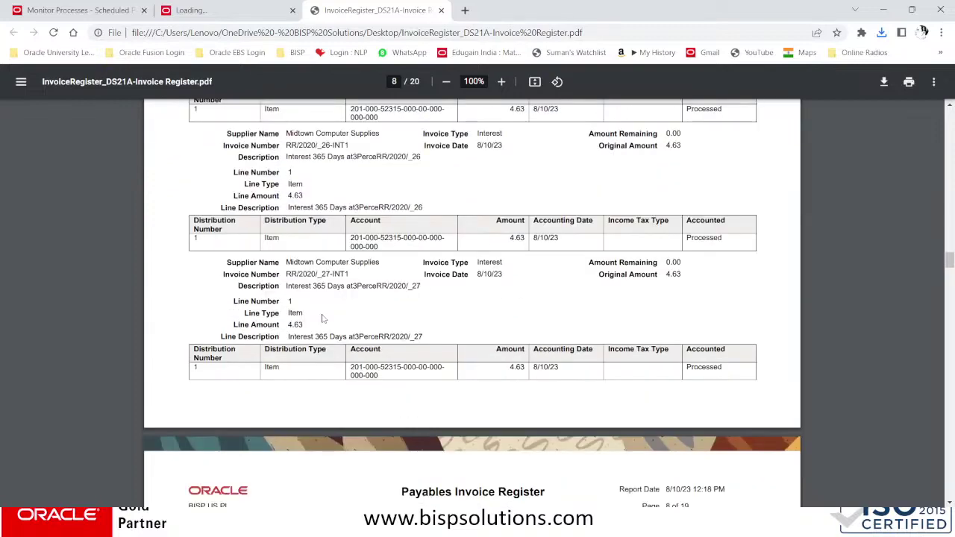
Search the report for DELL, finding no matches.
key("ctrl+f")
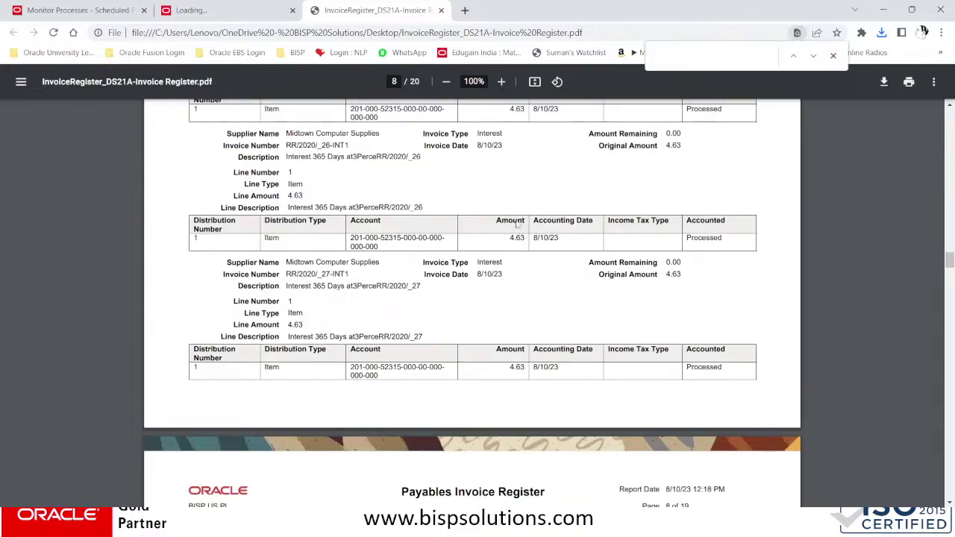
type("DELL")
left_click(833, 56)
Review the register down to the End of Report, then switch to the Report Completed tab.
scroll(514, 355, "down", 12)
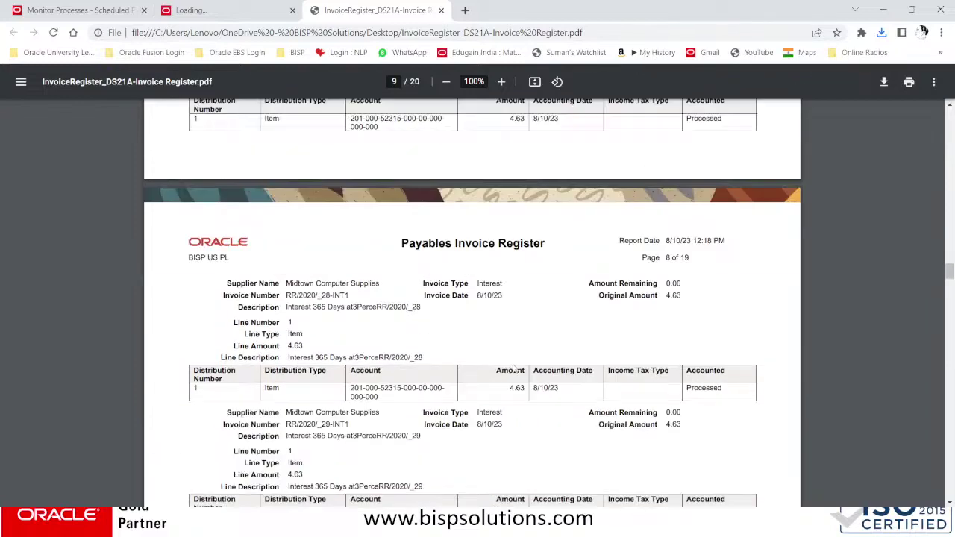
scroll(513, 381, "down", 15)
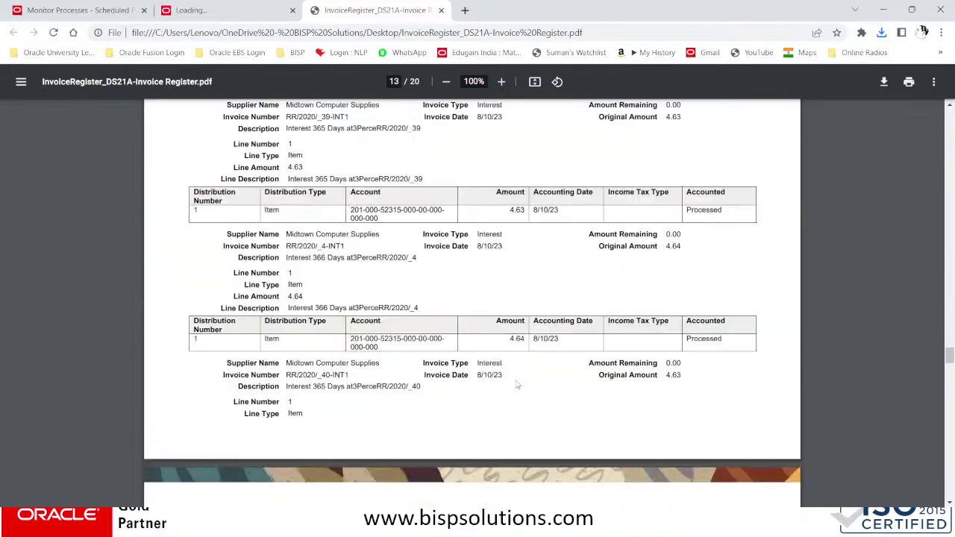
scroll(517, 385, "down", 8)
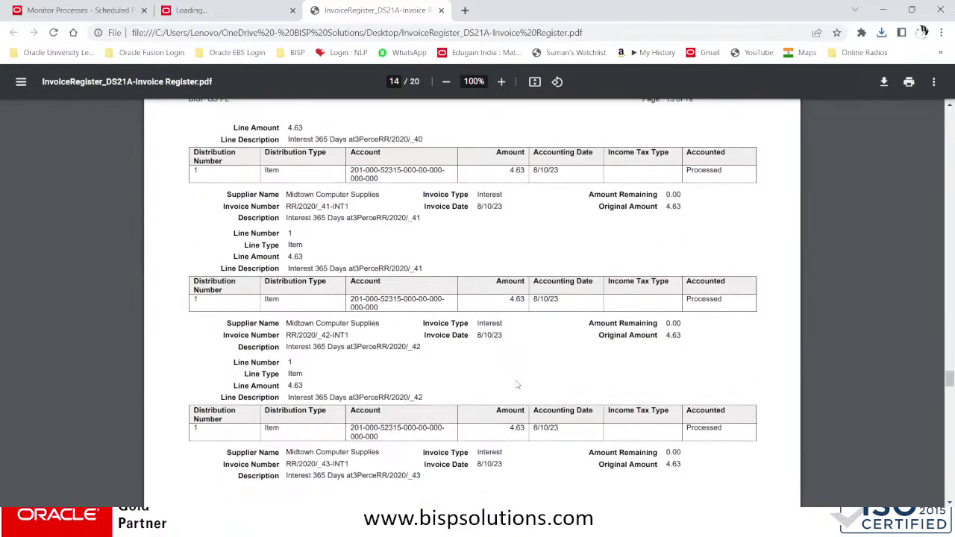
scroll(517, 385, "down", 15)
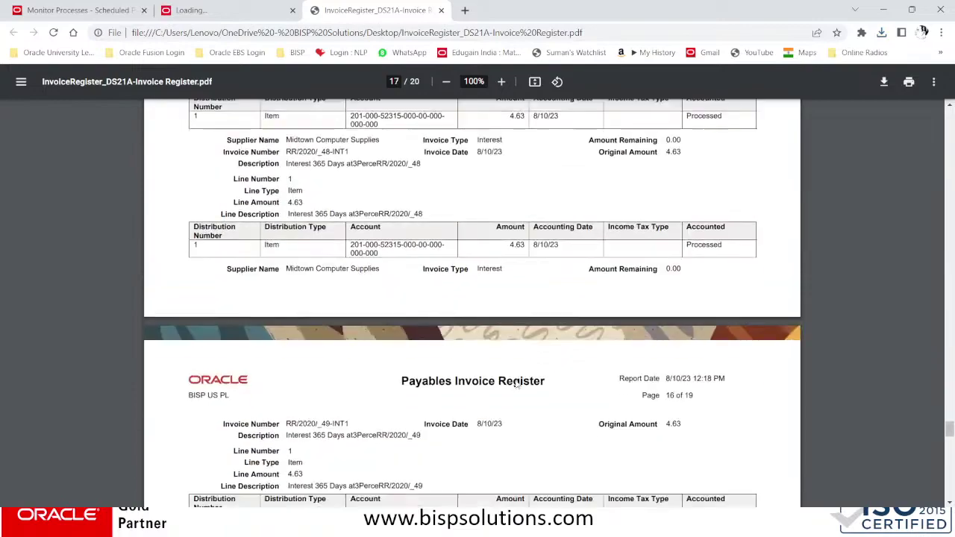
scroll(517, 385, "down", 15)
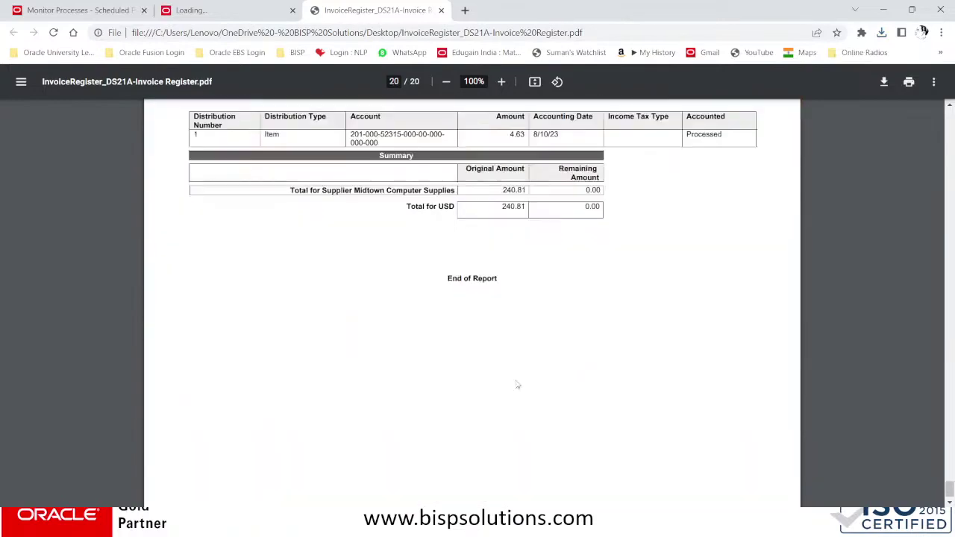
scroll(517, 385, "up", 10)
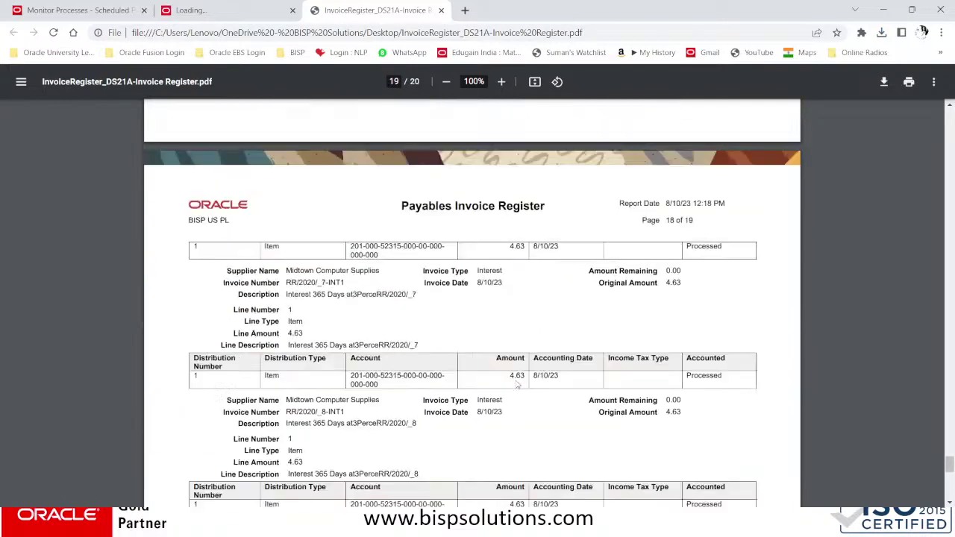
scroll(517, 385, "up", 15)
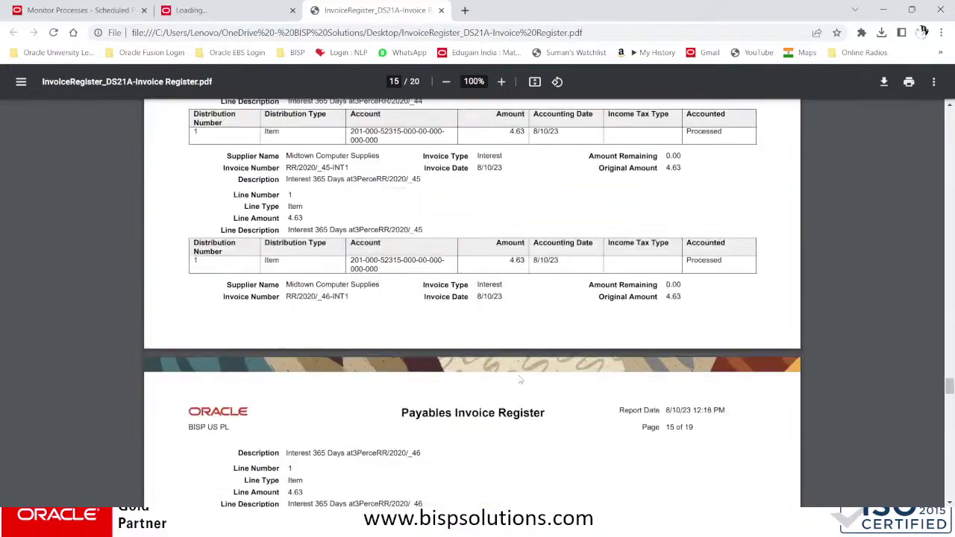
scroll(520, 381, "up", 15)
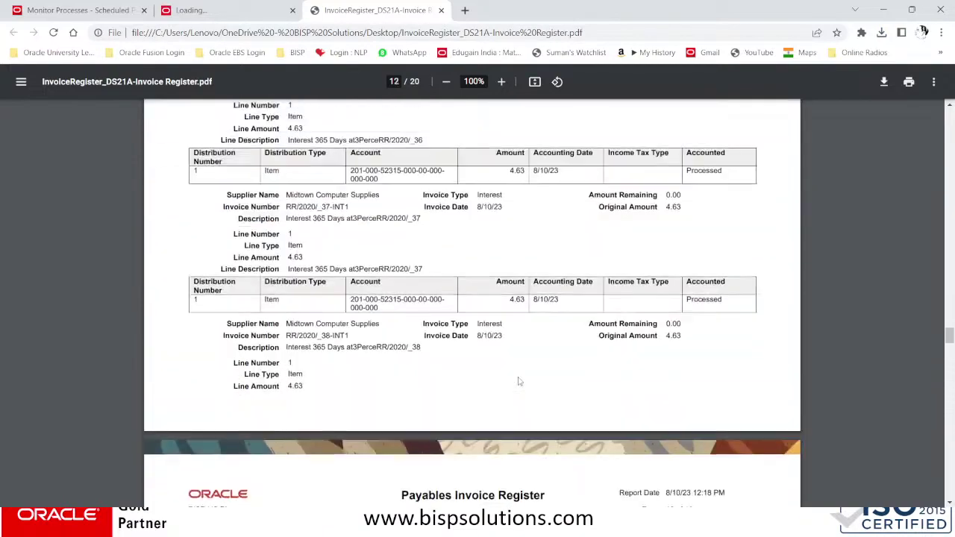
scroll(520, 382, "up", 5)
scroll(520, 382, "up", 3)
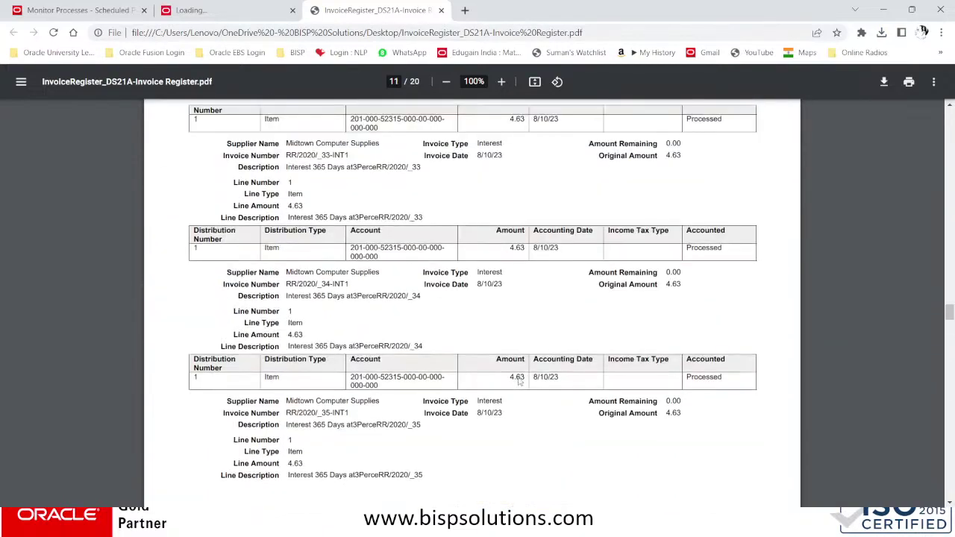
scroll(520, 382, "up", 10)
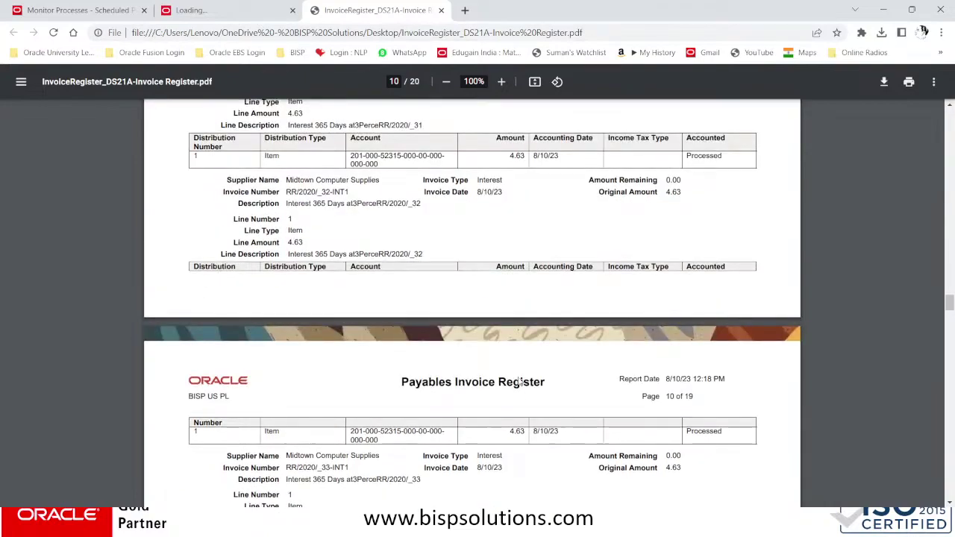
scroll(521, 381, "up", 10)
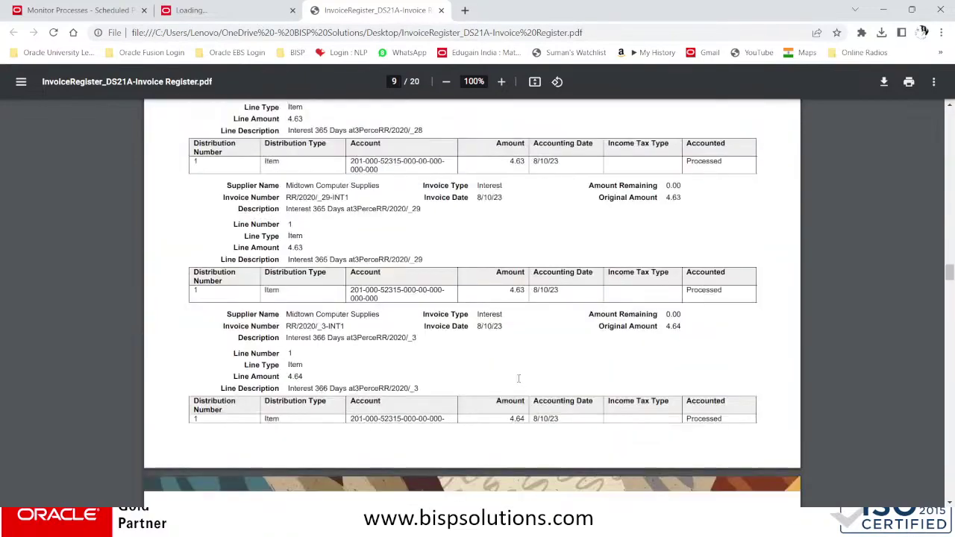
scroll(518, 379, "up", 15)
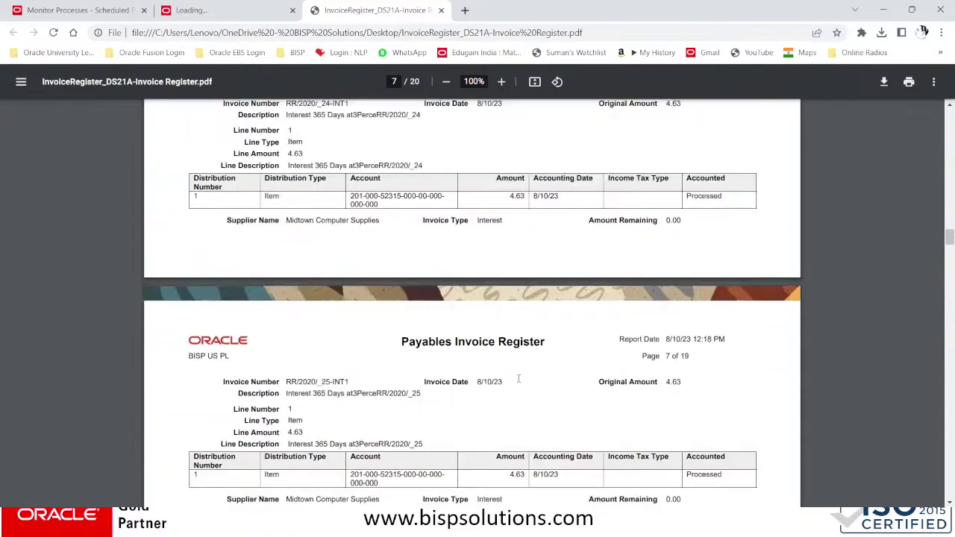
scroll(518, 379, "up", 10)
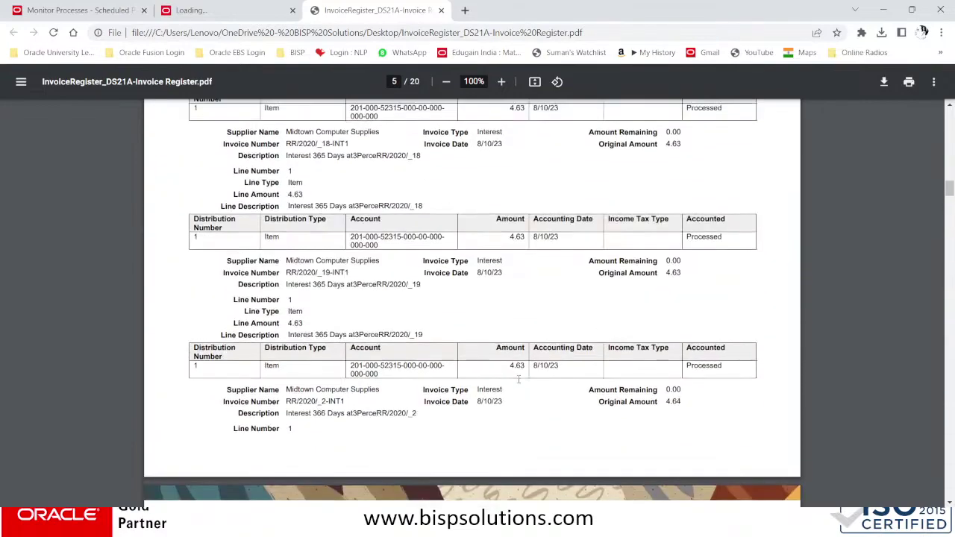
scroll(519, 379, "up", 15)
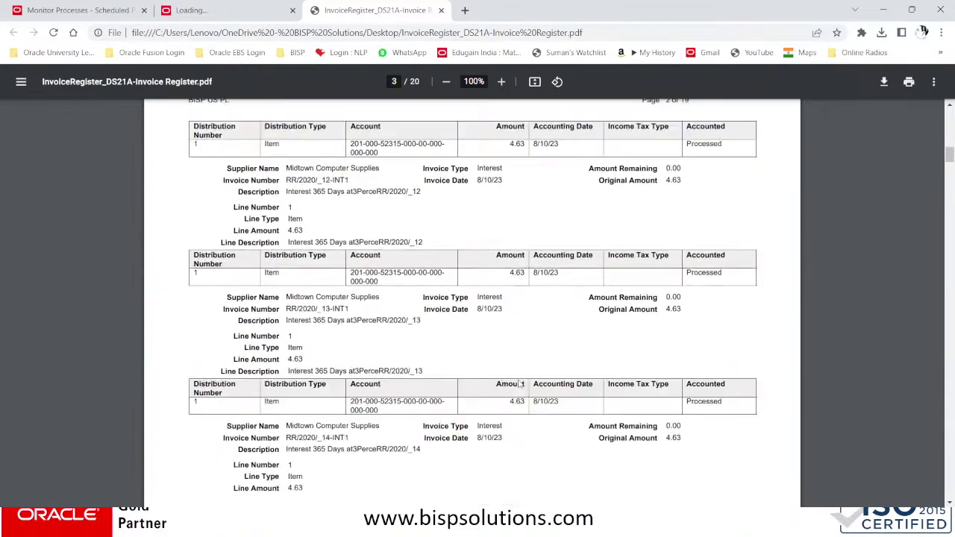
scroll(519, 382, "up", 10)
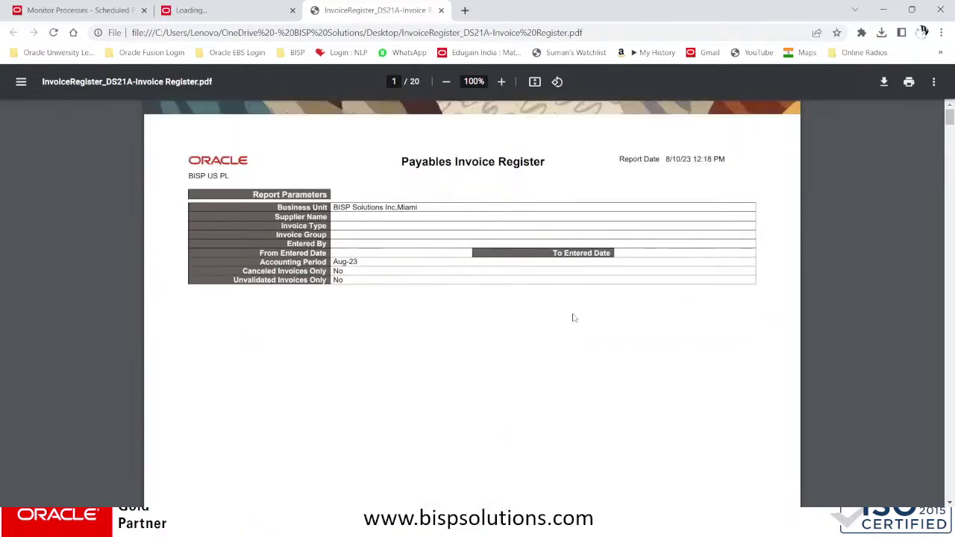
scroll(576, 320, "down", 8)
scroll(576, 318, "down", 5)
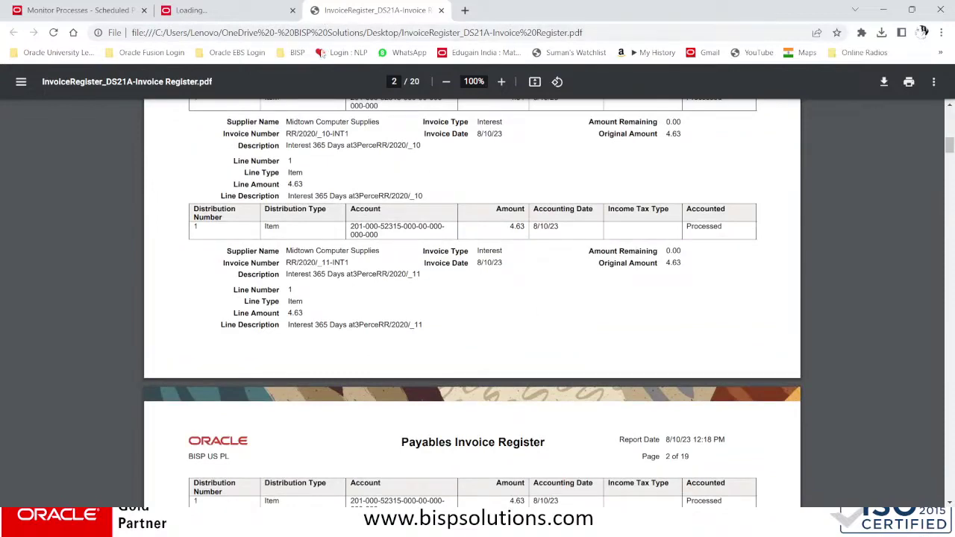
left_click(254, 10)
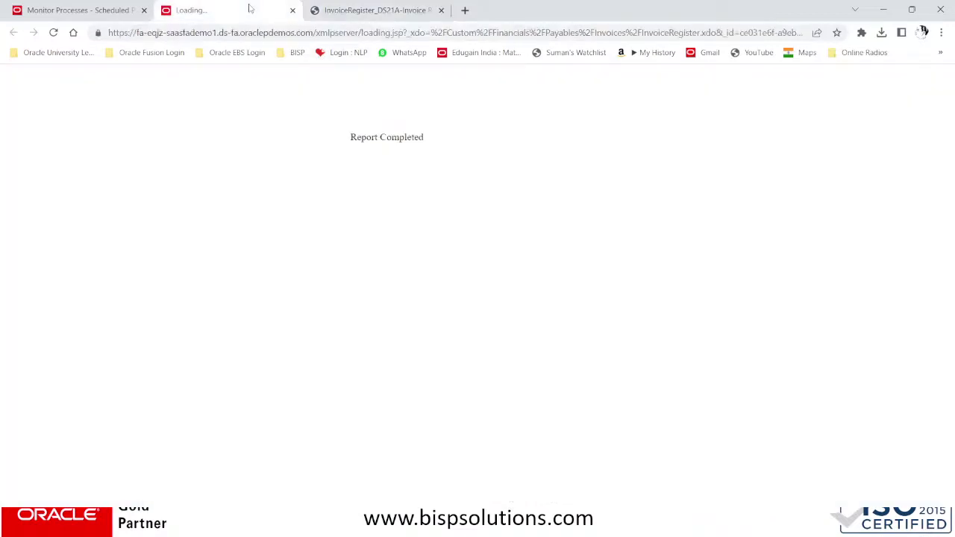
Close the Report Completed and register PDF tabs, then start a new Payables Invoice Register process.
left_click(291, 10)
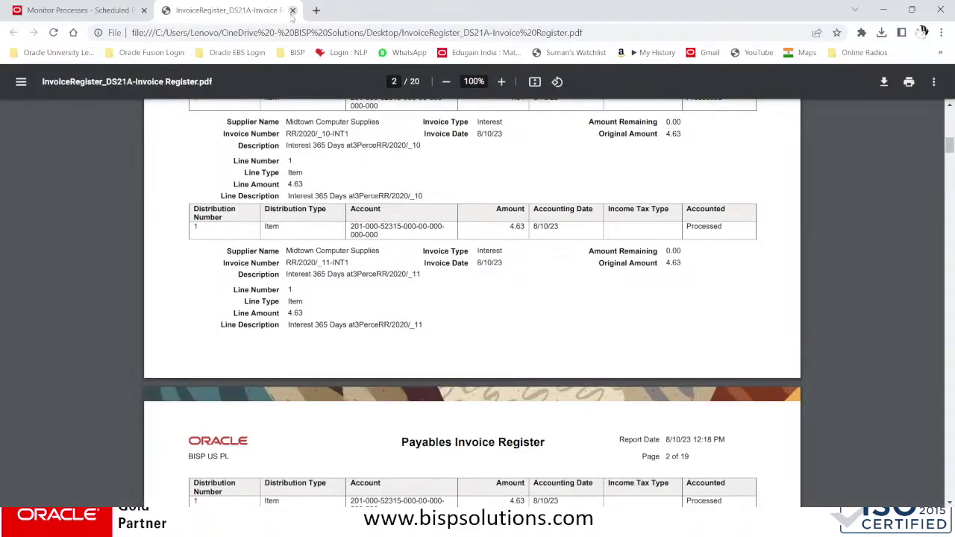
key("ctrl+shift+Tab")
left_click(293, 10)
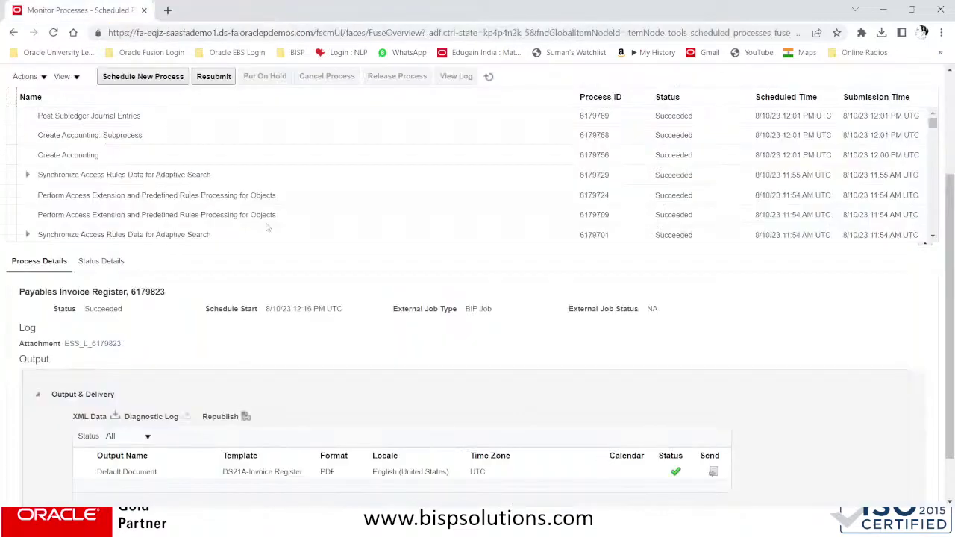
scroll(219, 236, "up", 2)
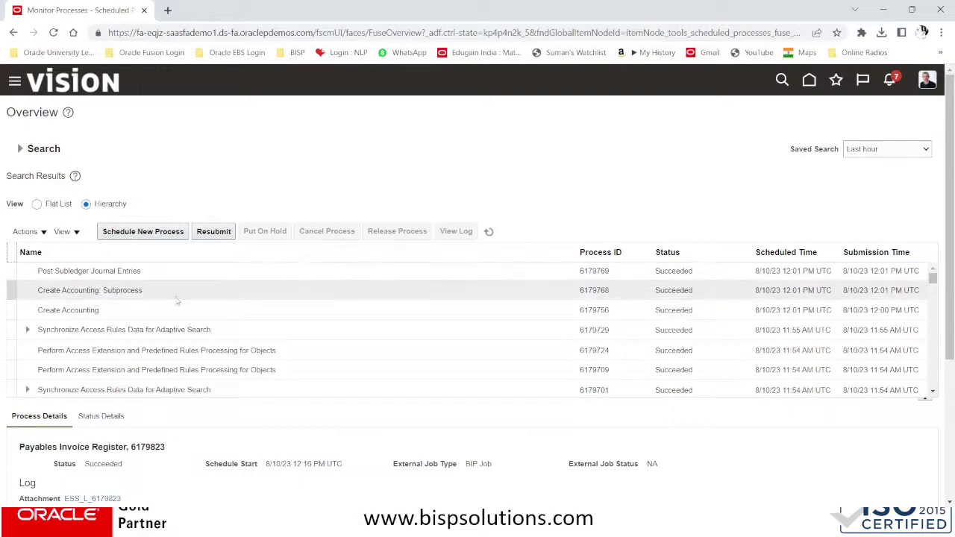
left_click(127, 233)
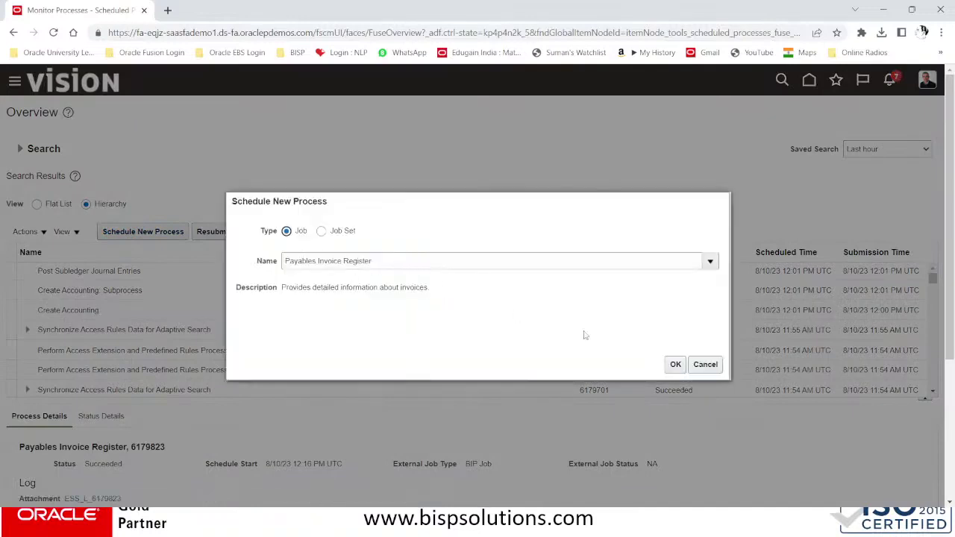
Confirm Payables Invoice Register and change the Accounting Period from AUG-23 to JUL-23.
left_click(675, 365)
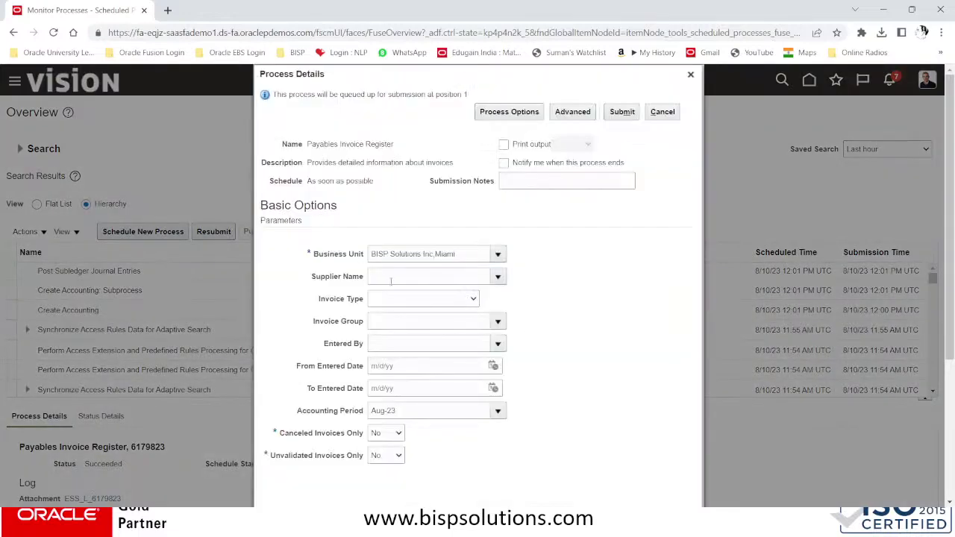
left_click(419, 410)
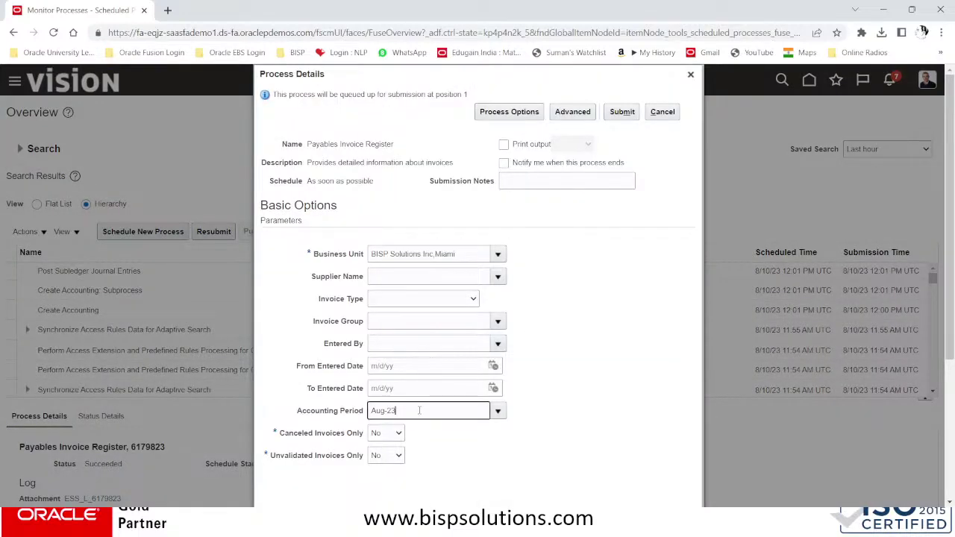
left_click_drag(419, 410, 347, 410)
type("JUKL")
type("23")
Search for DELL INC and select Dell Inc. as the Supplier Name.
left_click(419, 280)
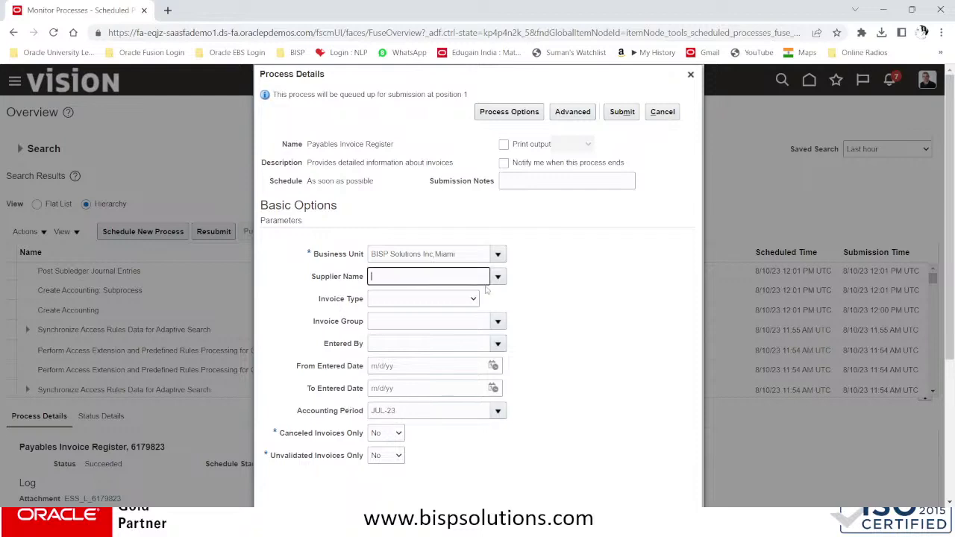
left_click(498, 276)
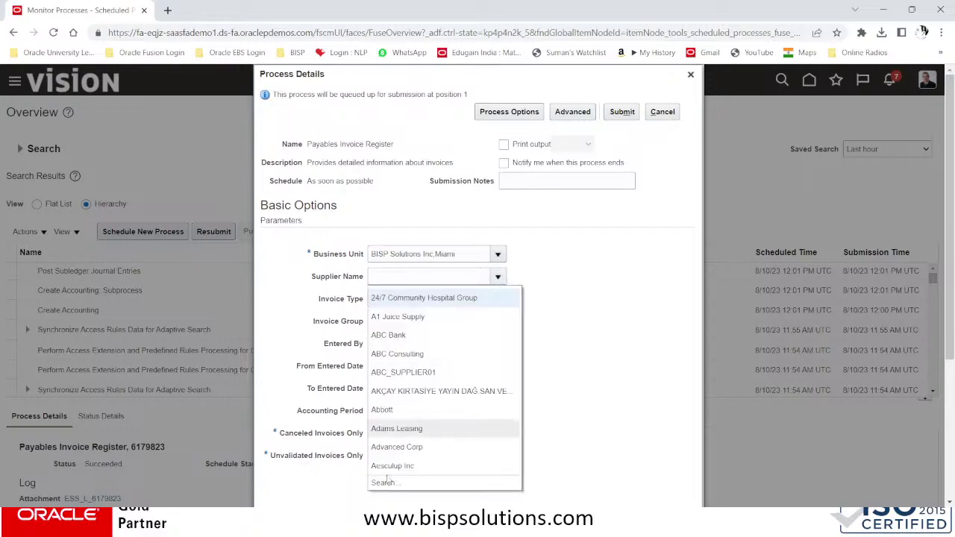
left_click(384, 482)
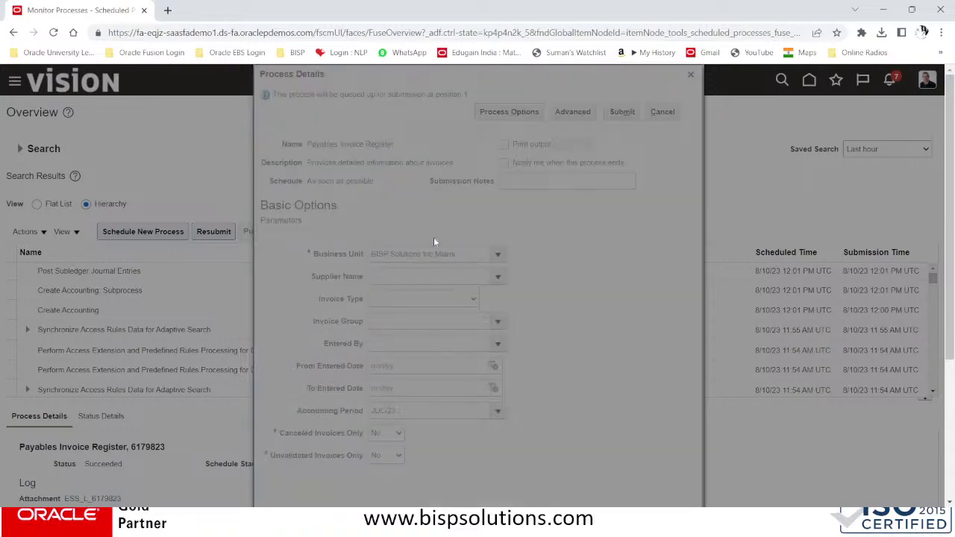
left_click(460, 276)
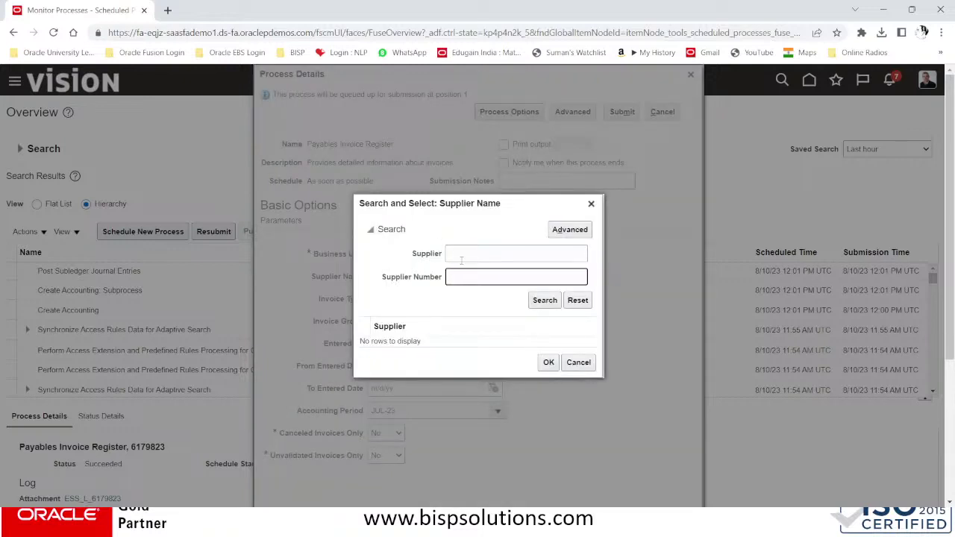
left_click(459, 254)
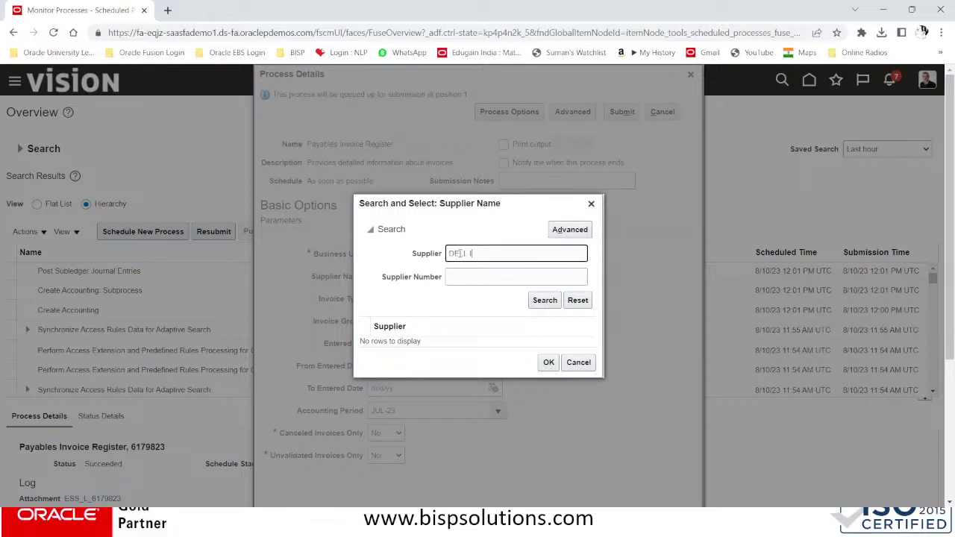
left_click(542, 300)
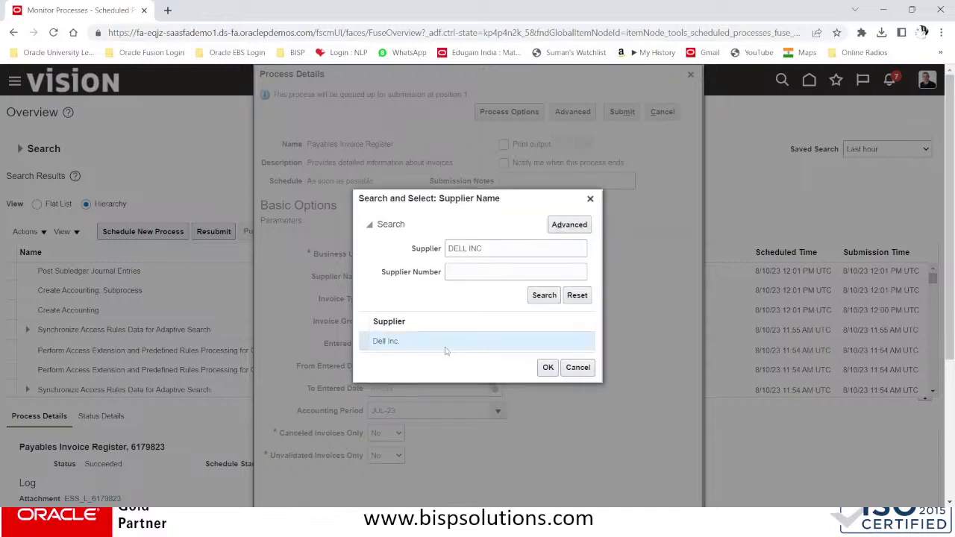
left_click(548, 367)
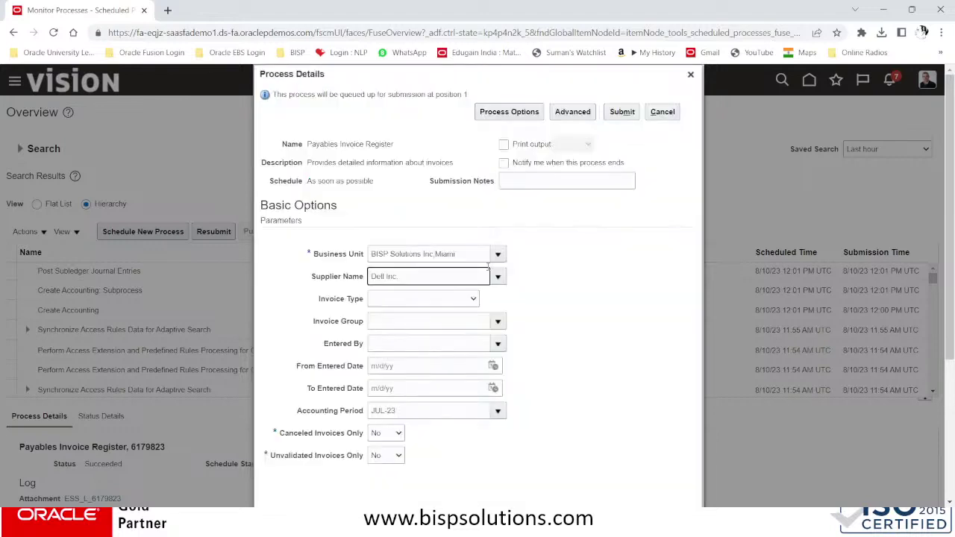
Submit the job, acknowledge the confirmation, and refresh the process list.
left_click(619, 113)
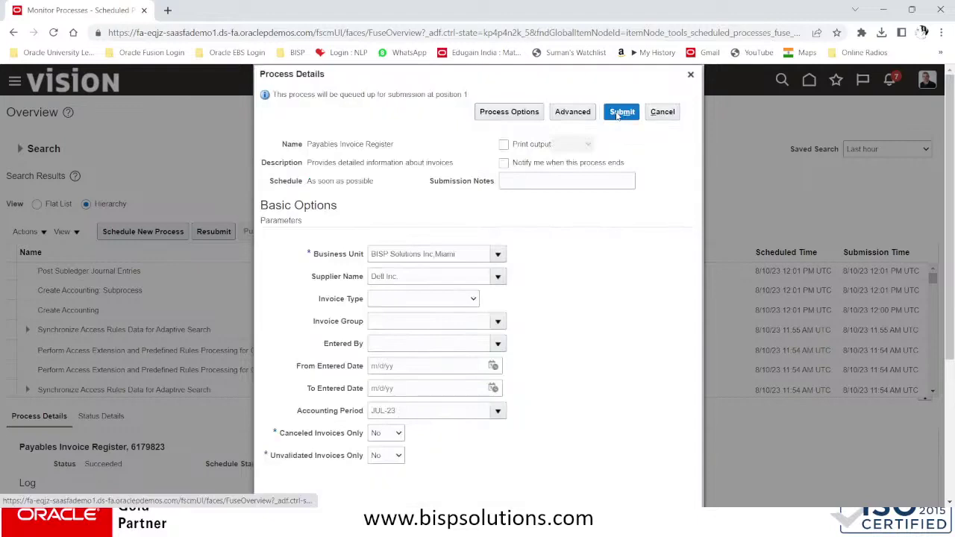
left_click(619, 114)
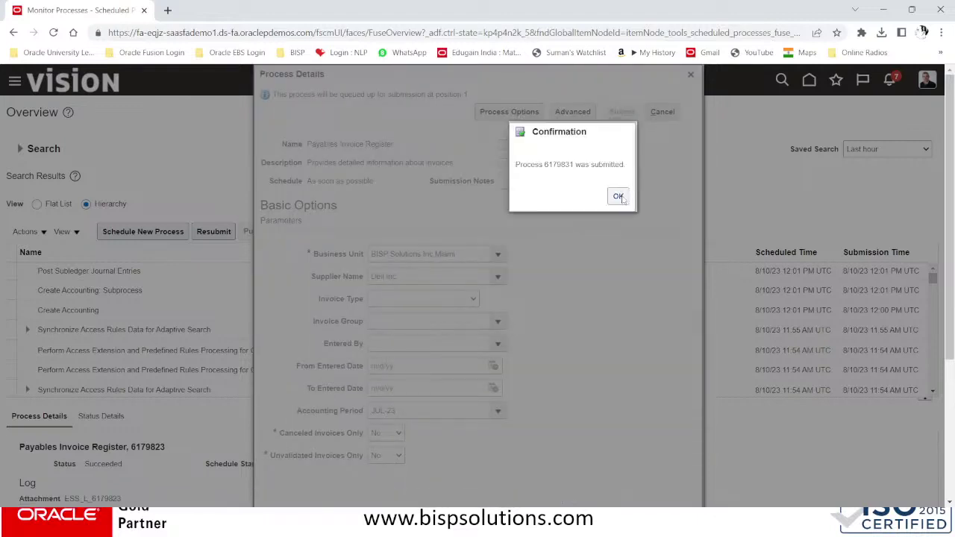
left_click(618, 197)
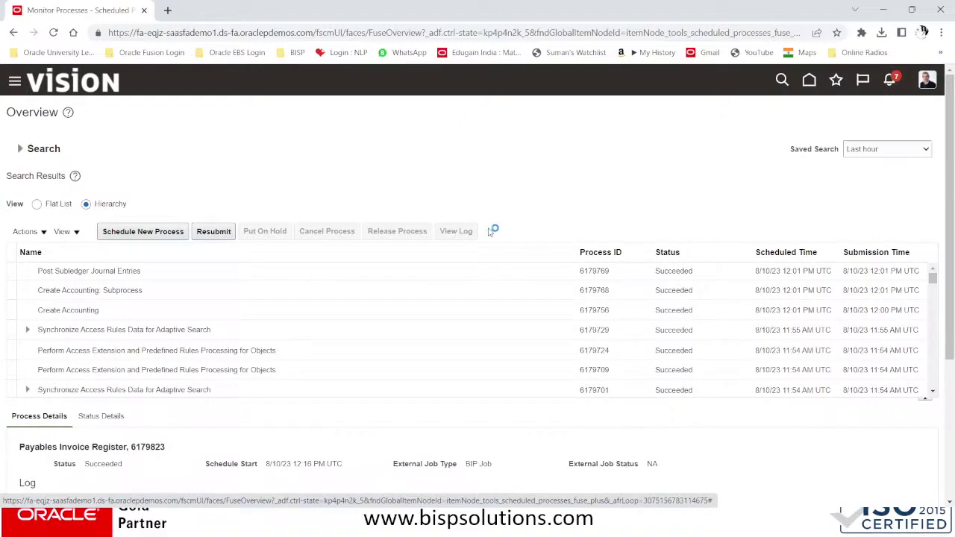
left_click(490, 232)
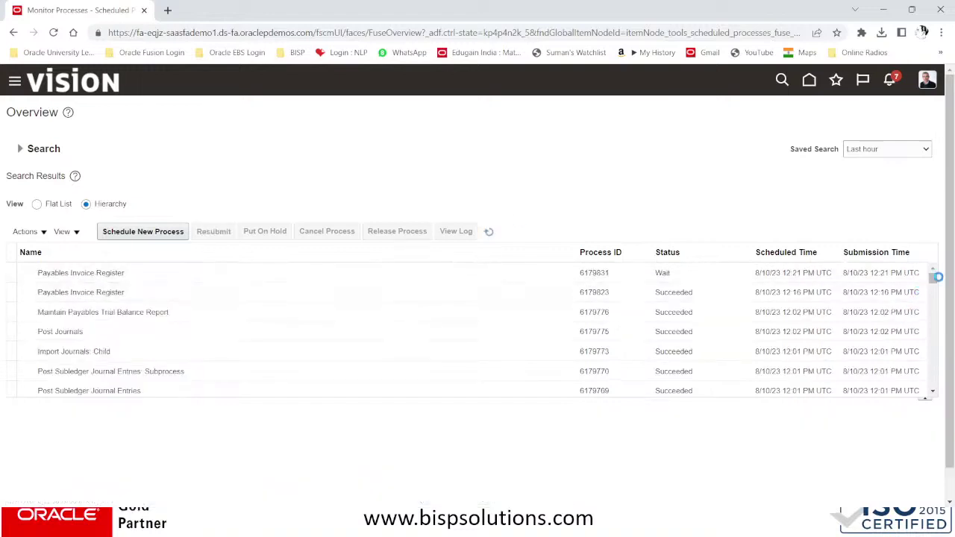
Show processes as a Flat List and open run 6179831's Default Document output.
left_click_drag(551, 255, 478, 261)
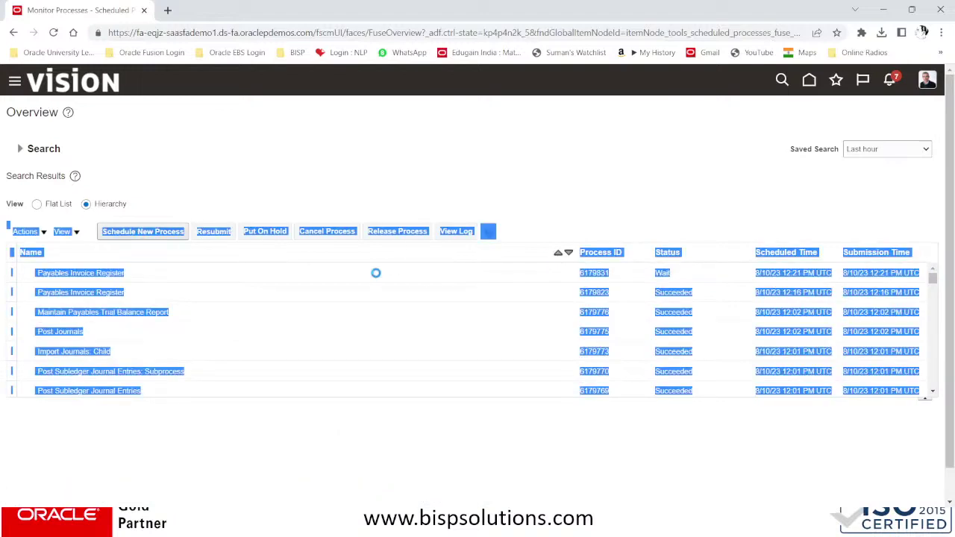
left_click(552, 161)
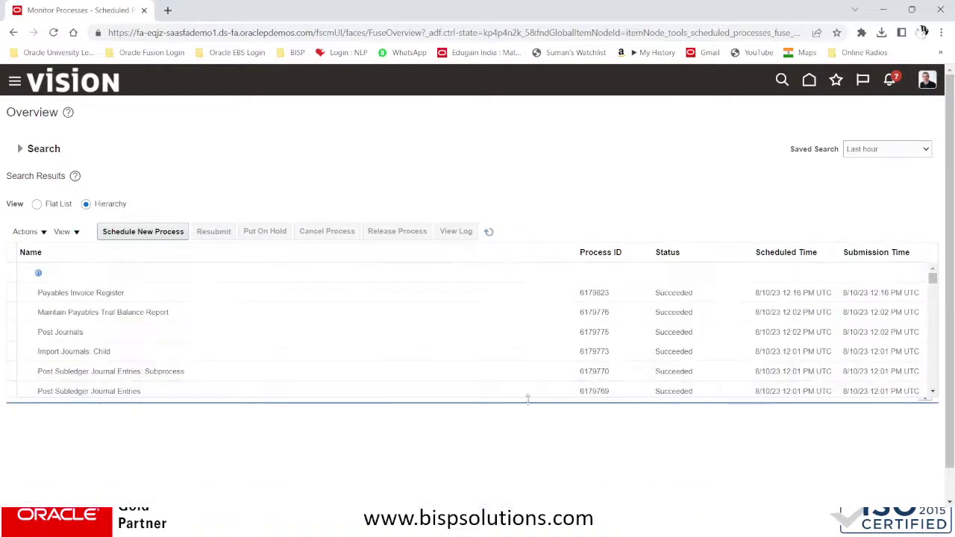
left_click_drag(528, 400, 533, 307)
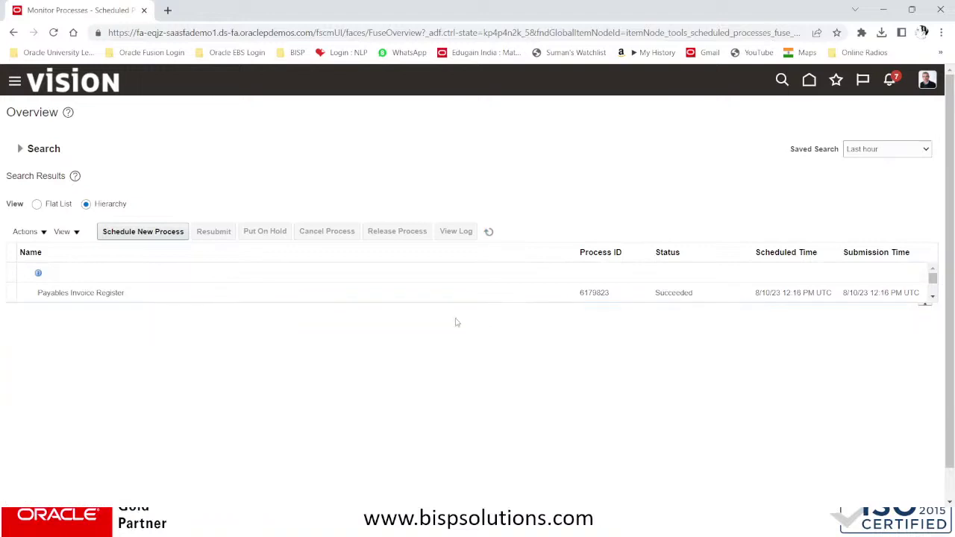
left_click(488, 231)
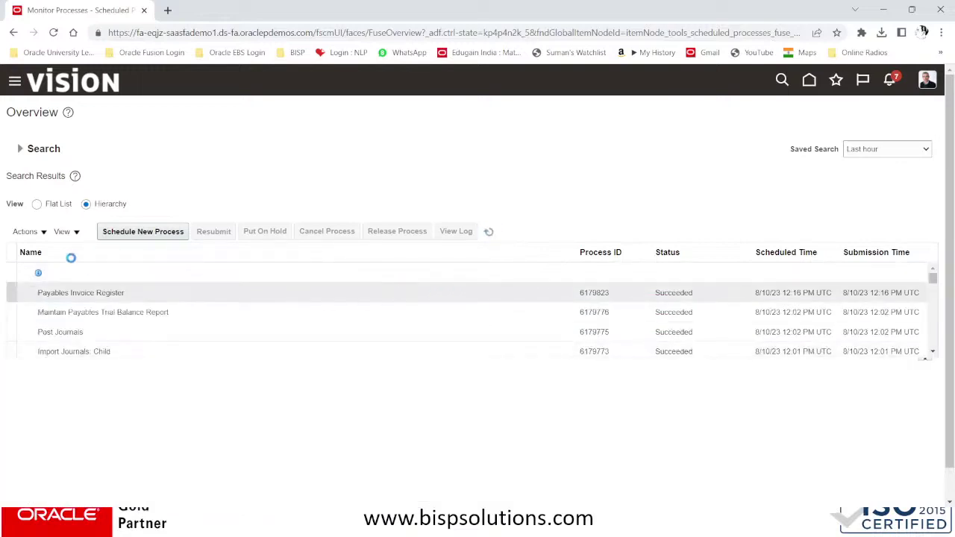
left_click(37, 206)
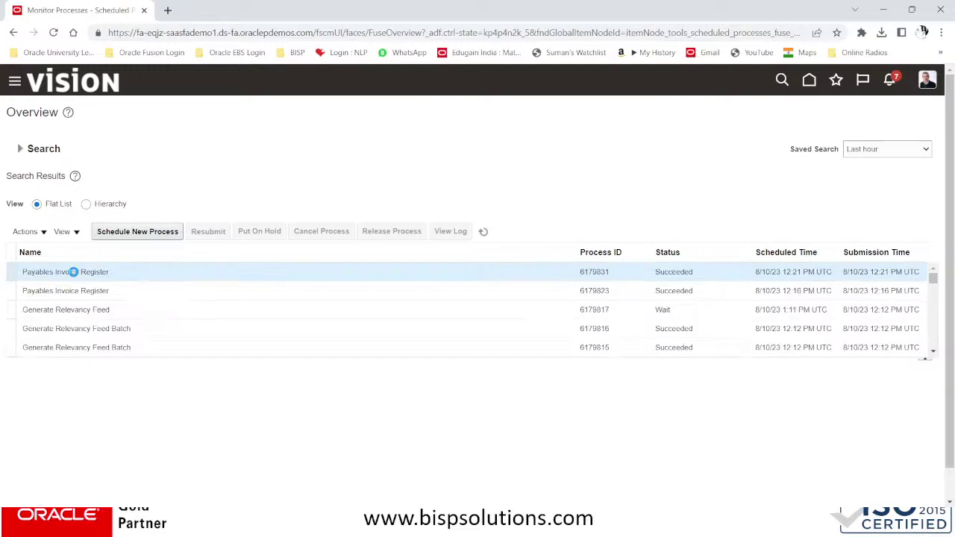
left_click(74, 272)
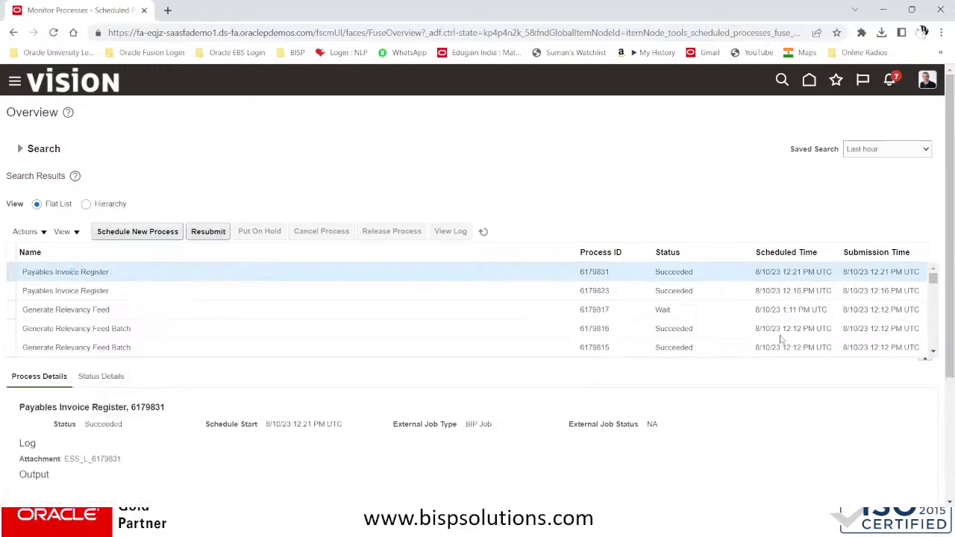
left_click_drag(952, 322, 951, 391)
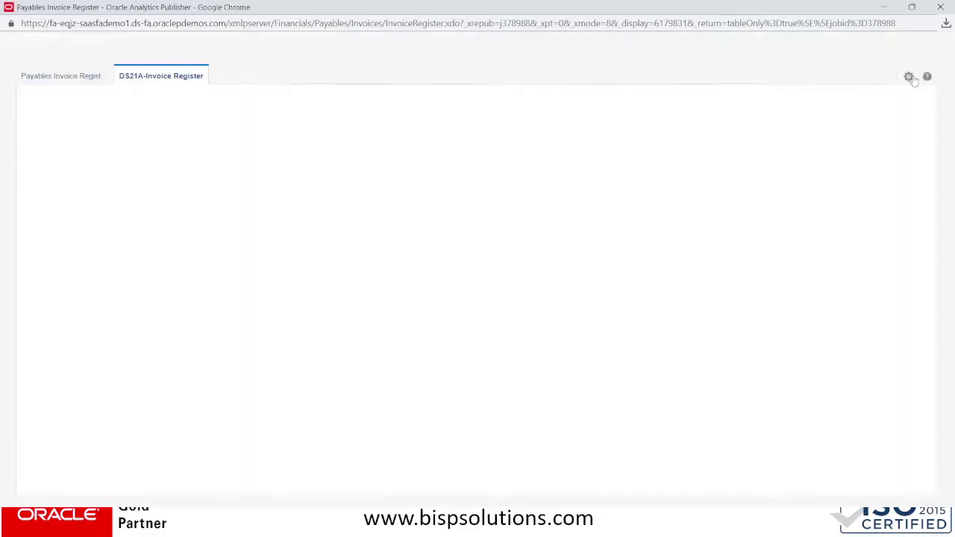
Export the Dell Inc. invoice register as HTML, look through it, and close the tab.
left_click(909, 77)
mouse_move(883, 98)
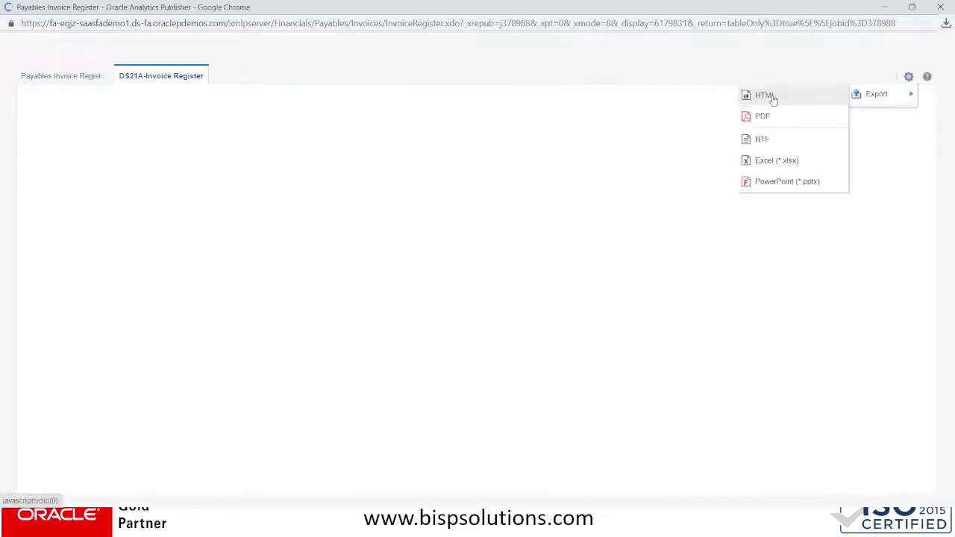
left_click(764, 96)
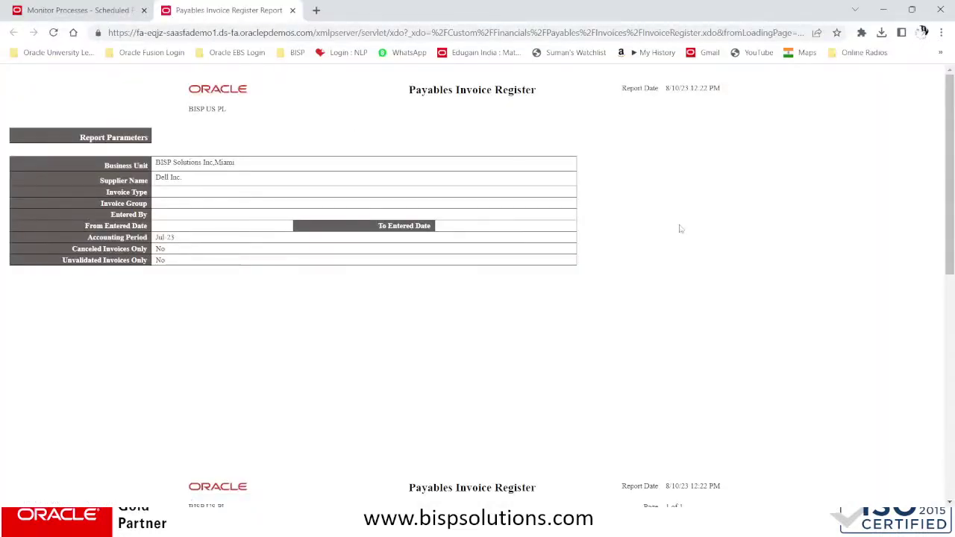
scroll(680, 229, "down", 5)
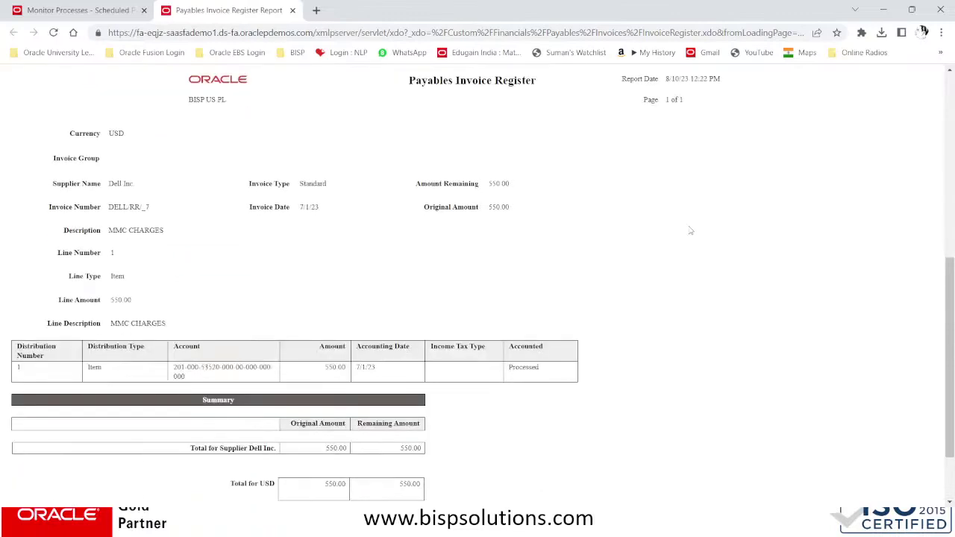
scroll(690, 232, "down", 2)
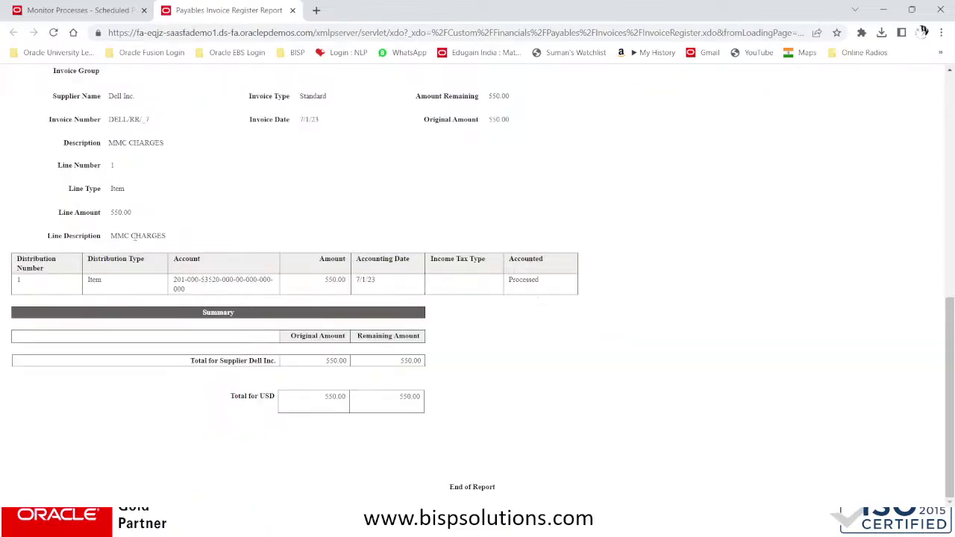
scroll(246, 237, "up", 3)
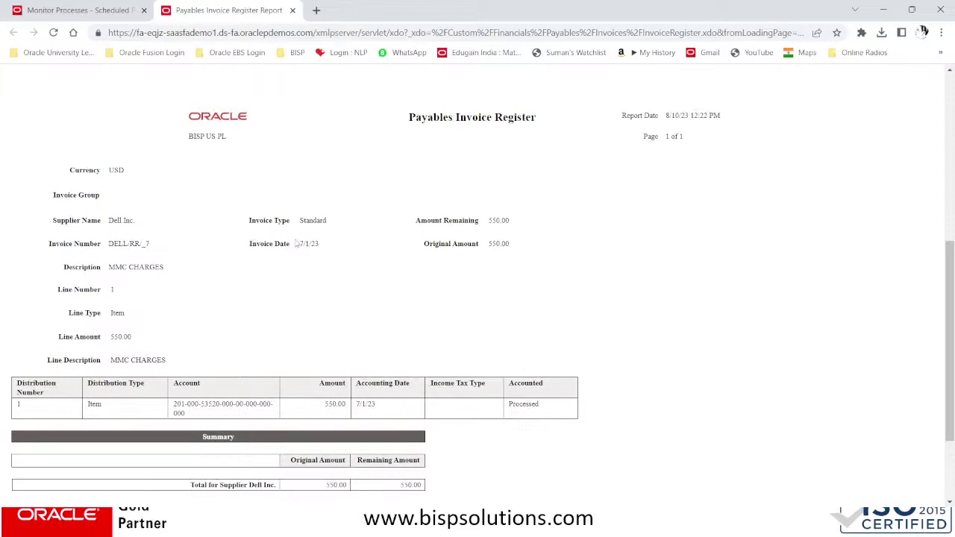
scroll(297, 245, "up", 9)
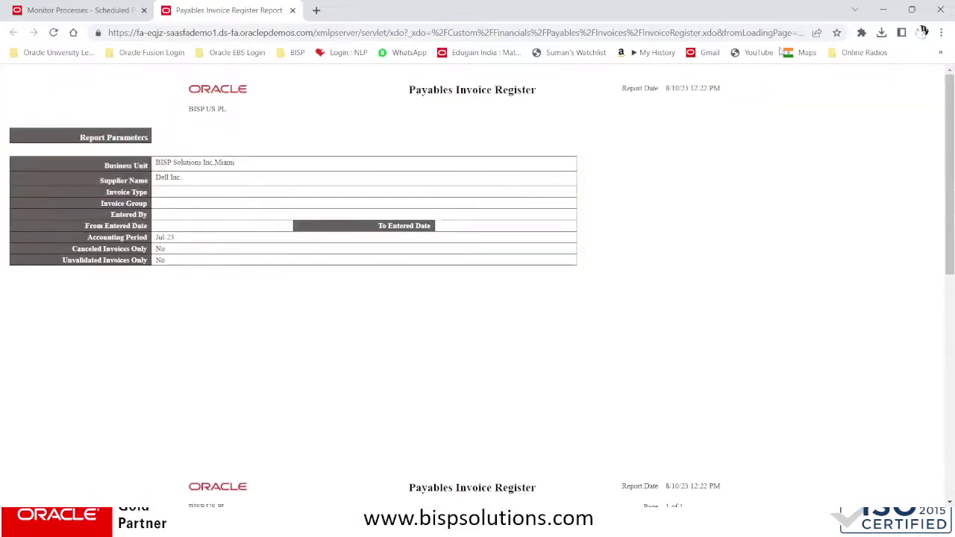
left_click(292, 11)
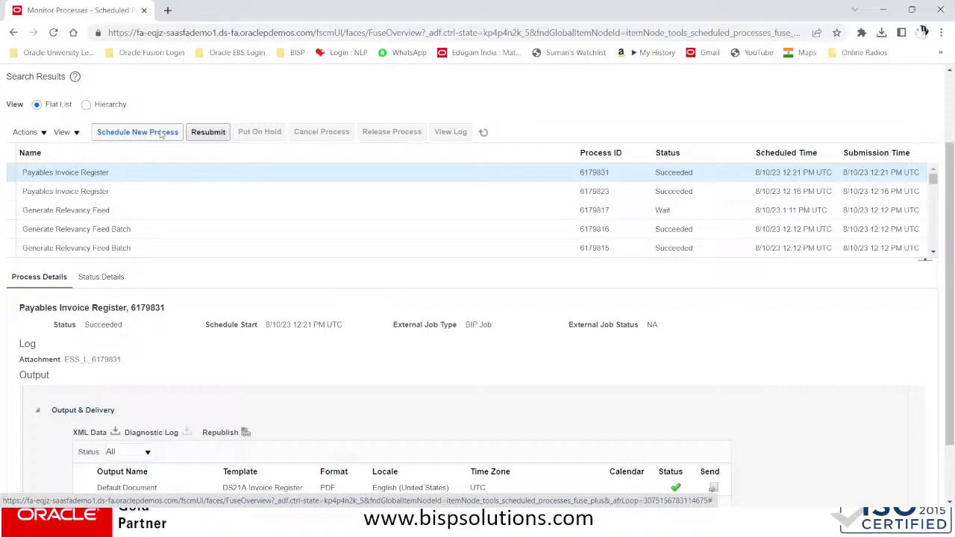
Search for PAYMENT REGISTER and confirm Payables Payment Register as the new job.
left_click(160, 134)
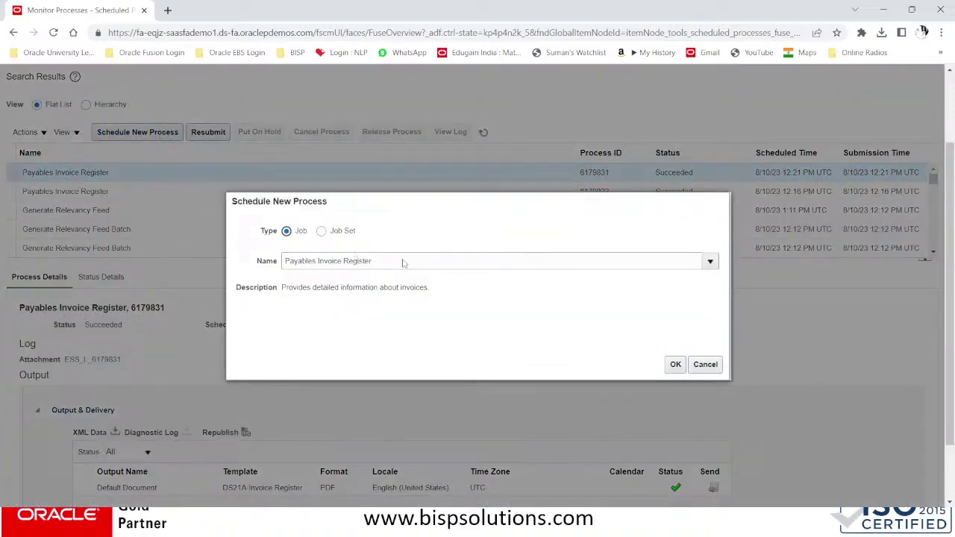
triple_click(410, 260)
type("PA")
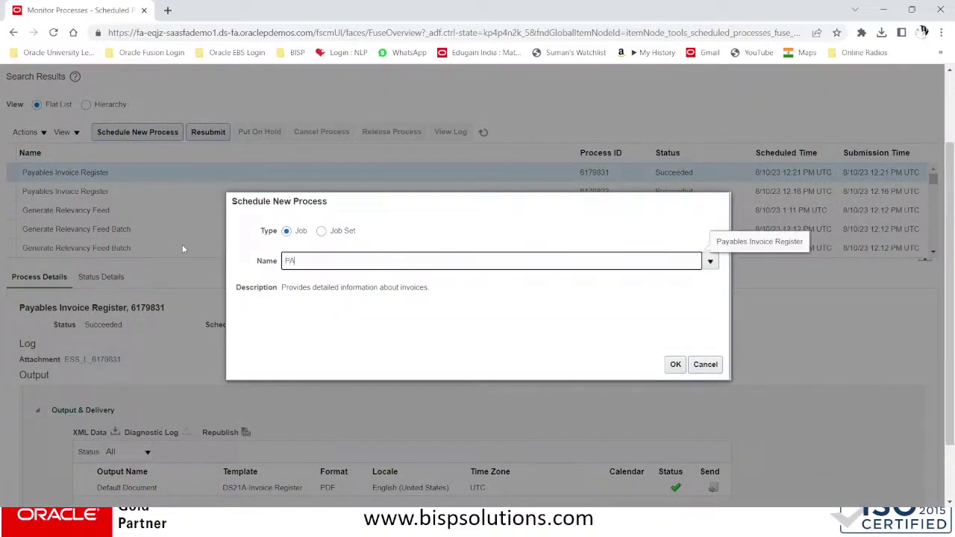
type("YMENT REGISTER")
key("Tab")
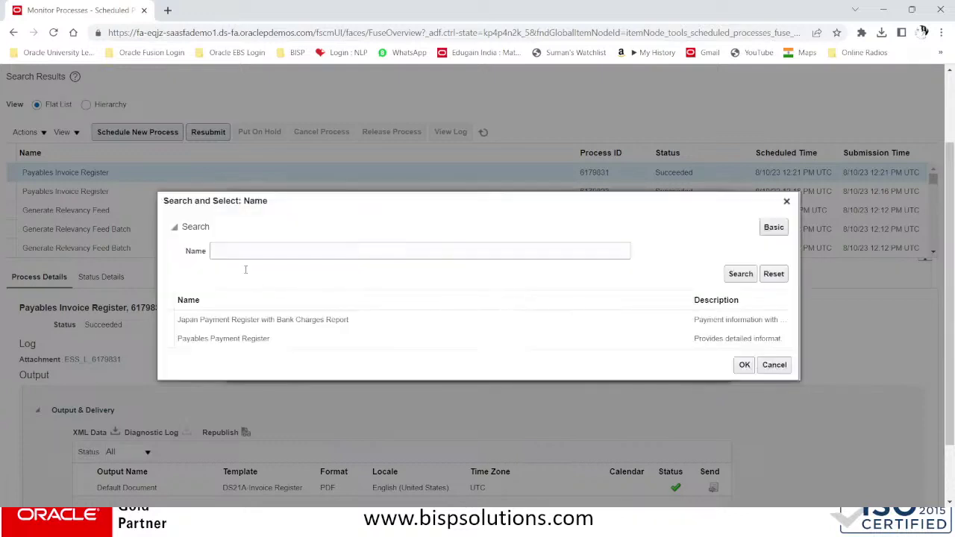
left_click(267, 339)
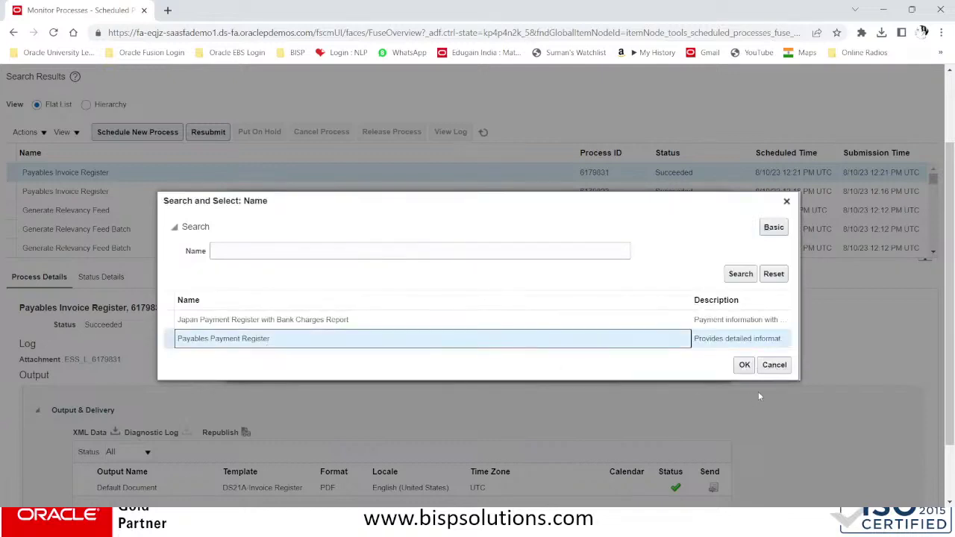
left_click_drag(690, 298, 384, 300)
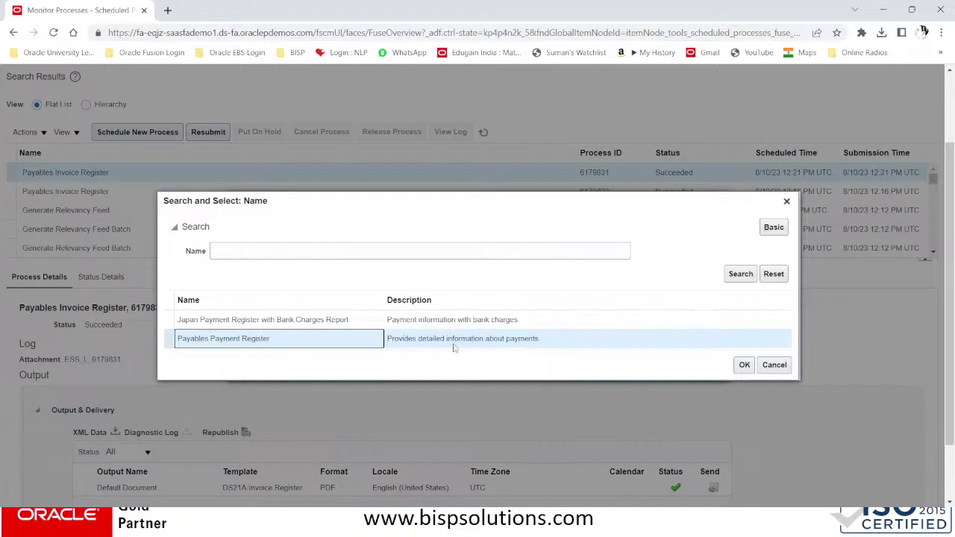
left_click(742, 371)
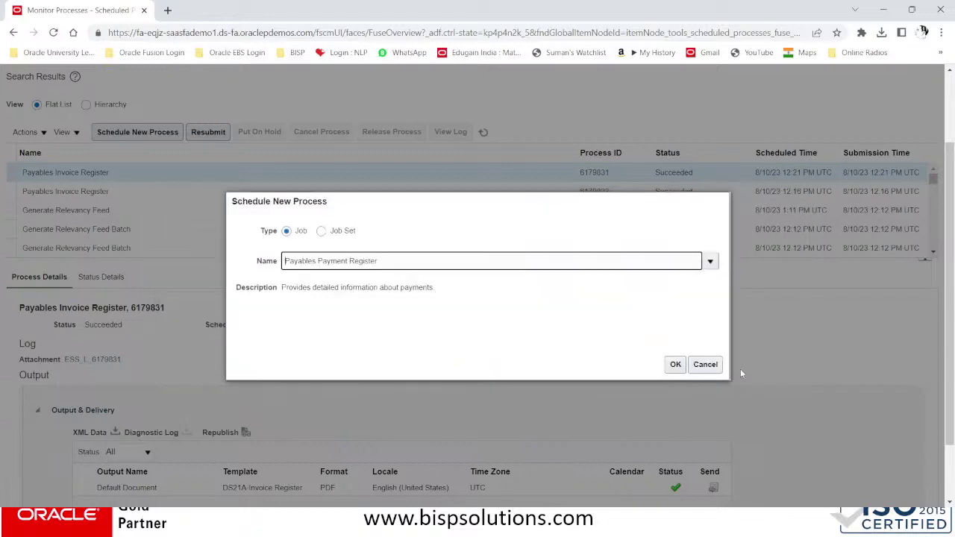
left_click(675, 365)
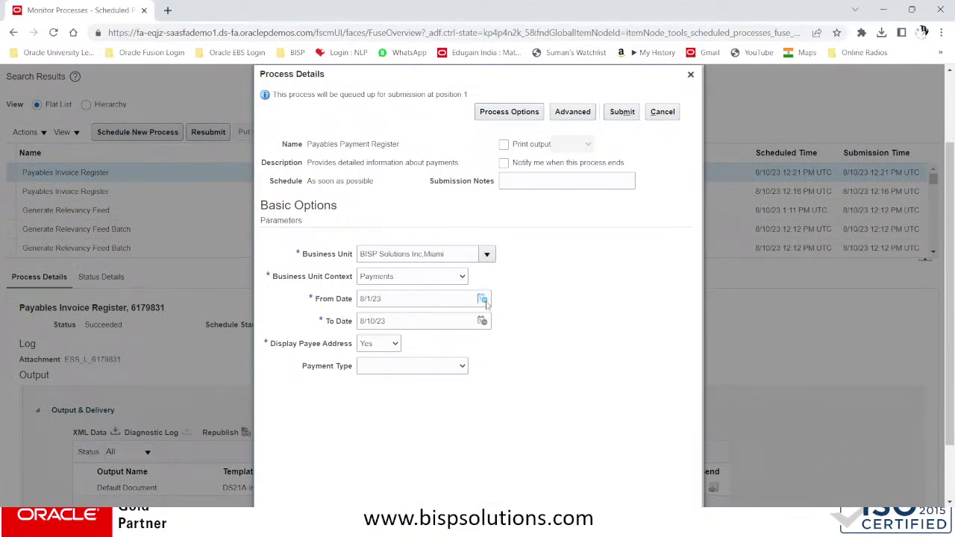
Set the From Date to 1/1/23 and keep the To Date at 8/10/23.
left_click(483, 300)
left_click(540, 321)
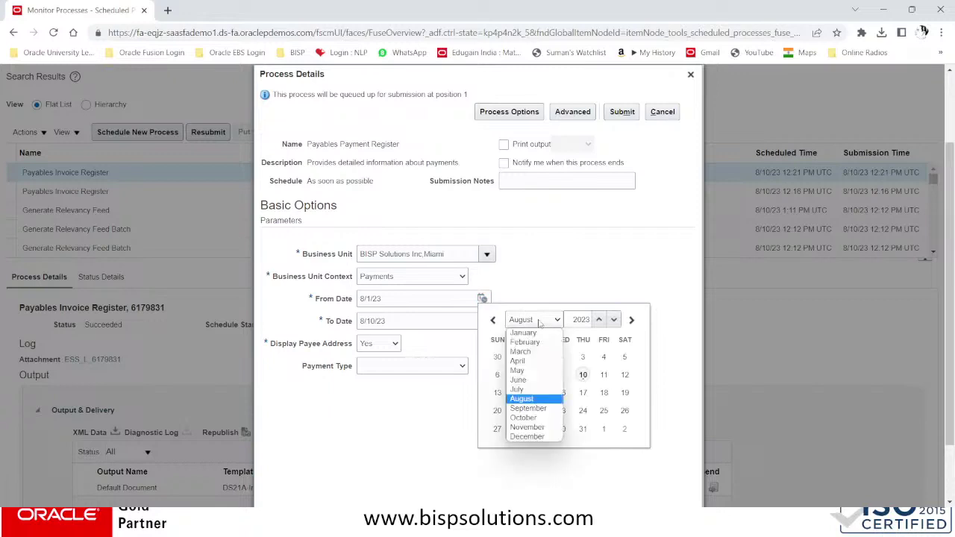
left_click(531, 334)
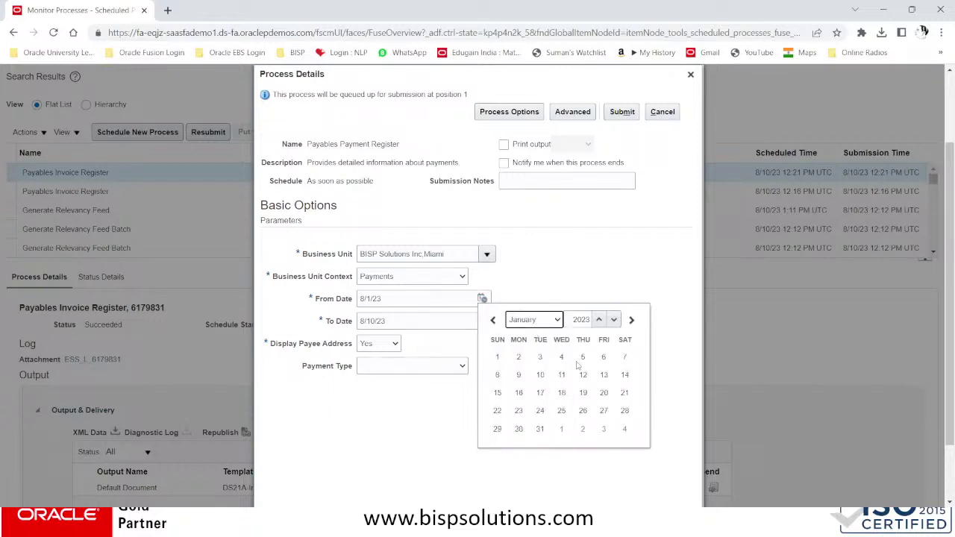
left_click(493, 358)
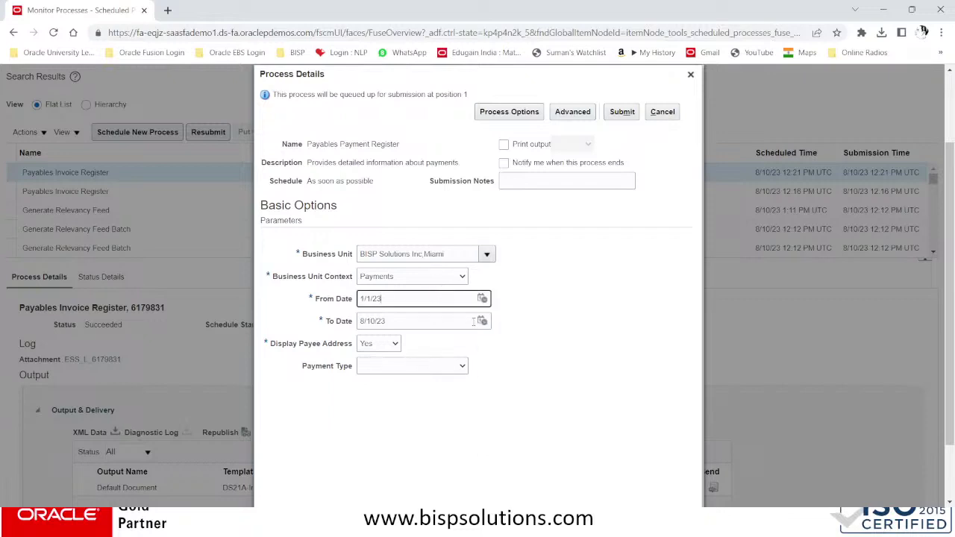
left_click(483, 321)
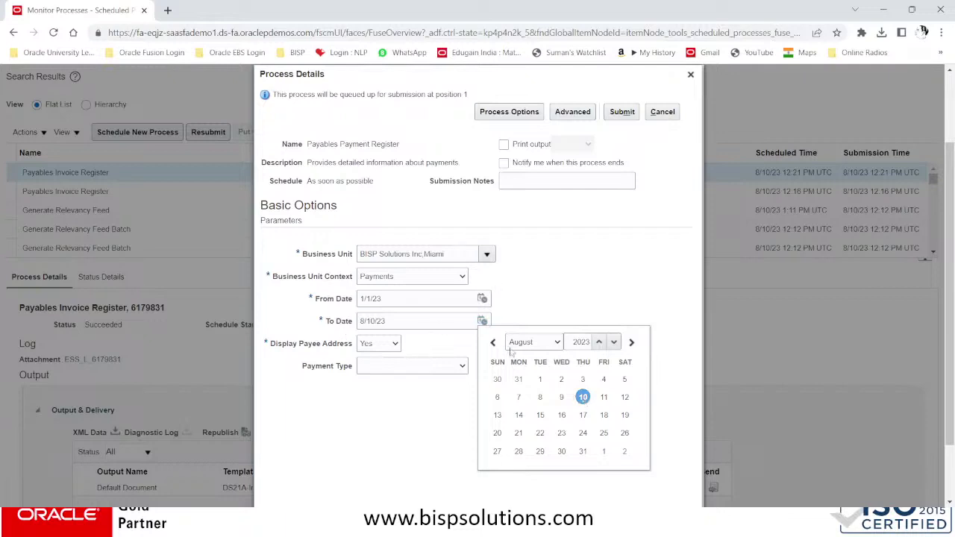
left_click(583, 397)
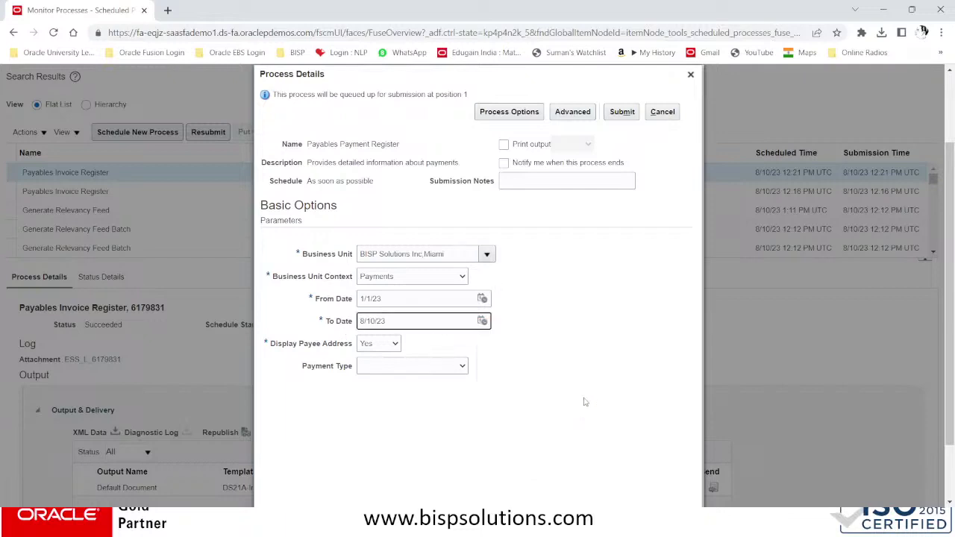
Leave Payment Type blank, keep Display Payee Address as Yes, and submit the job.
left_click(442, 367)
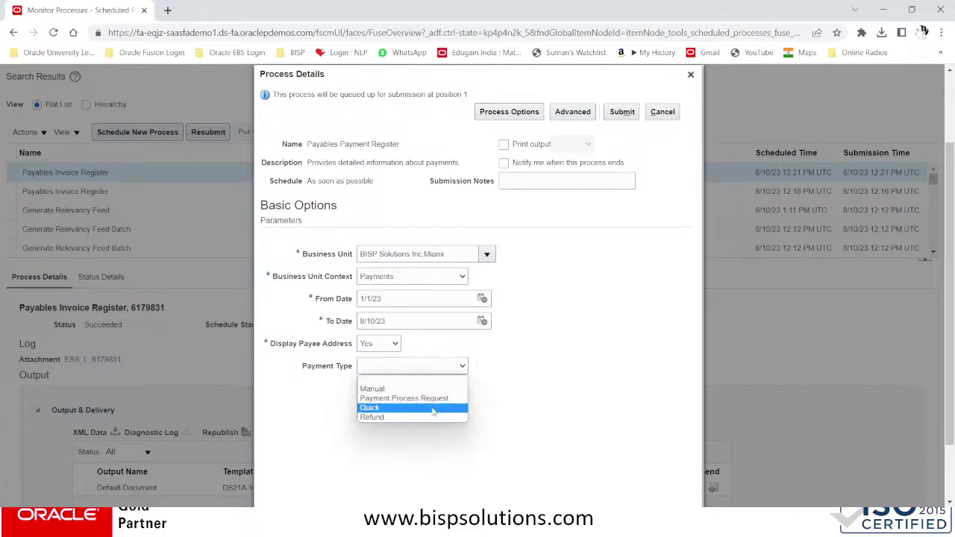
left_click(517, 355)
left_click(381, 344)
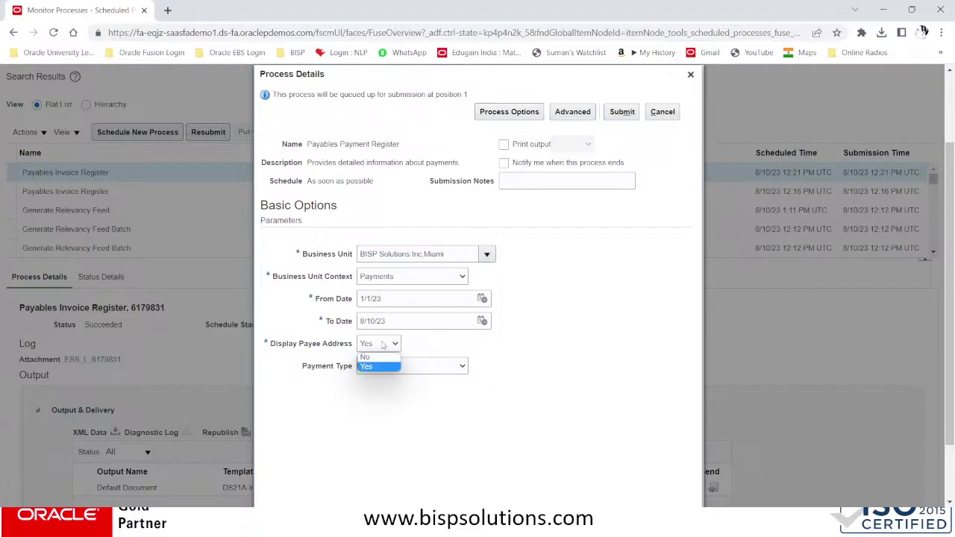
left_click(383, 344)
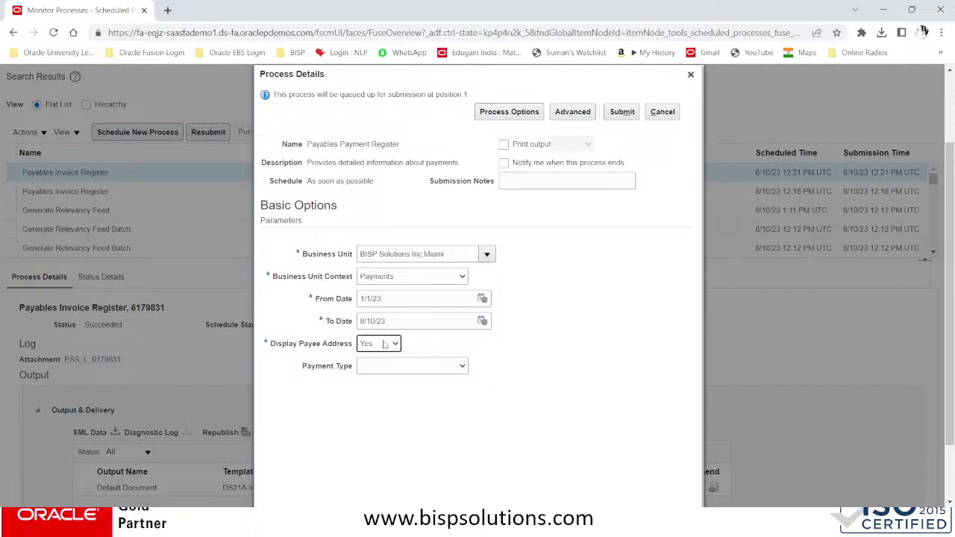
left_click(622, 112)
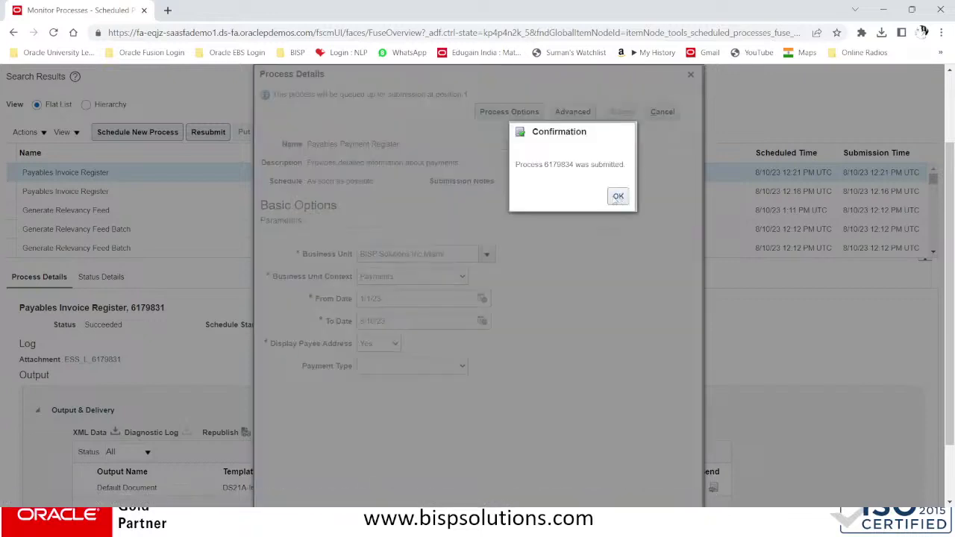
left_click(617, 197)
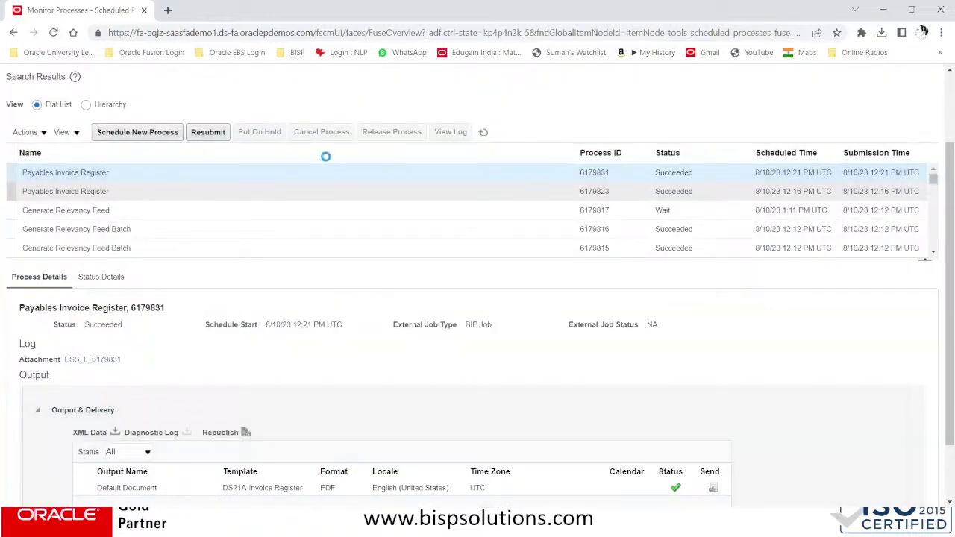
Refresh until run 6179834 shows Succeeded and view its Default Document PDF output.
left_click(482, 132)
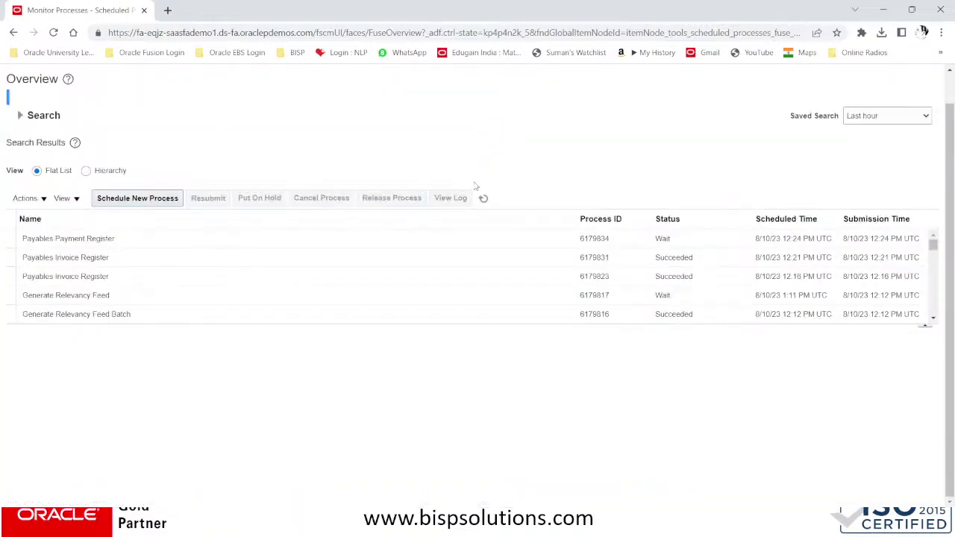
left_click(484, 196)
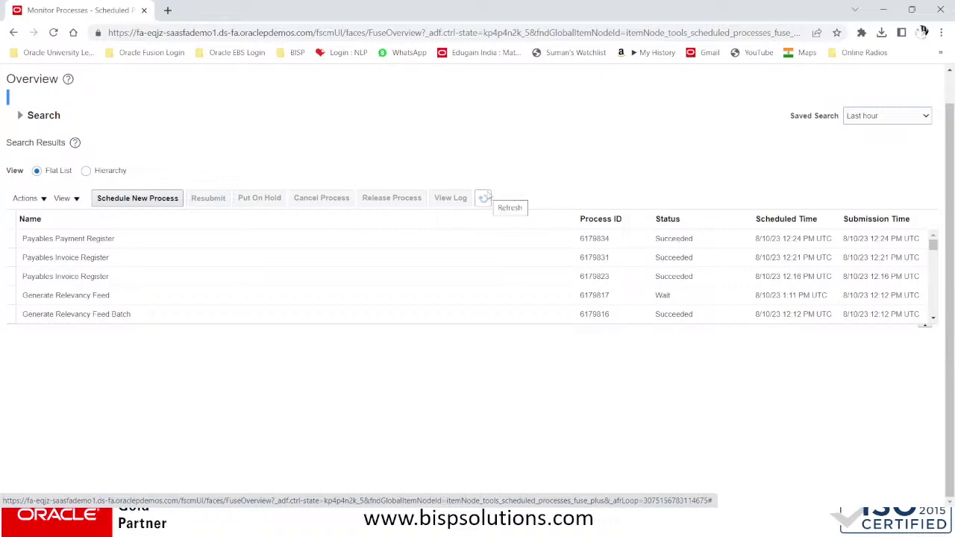
left_click(484, 198)
left_click(134, 237)
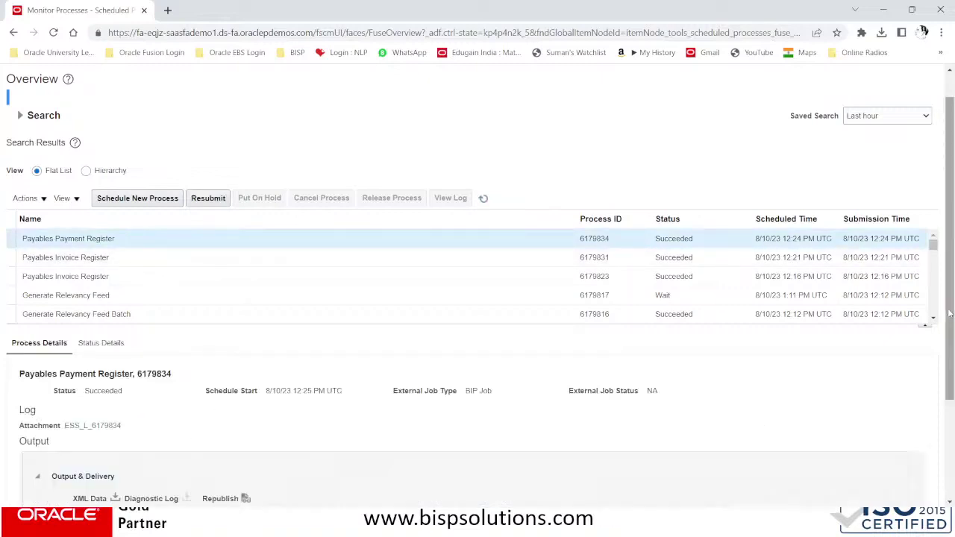
scroll(250, 361, "down", 2)
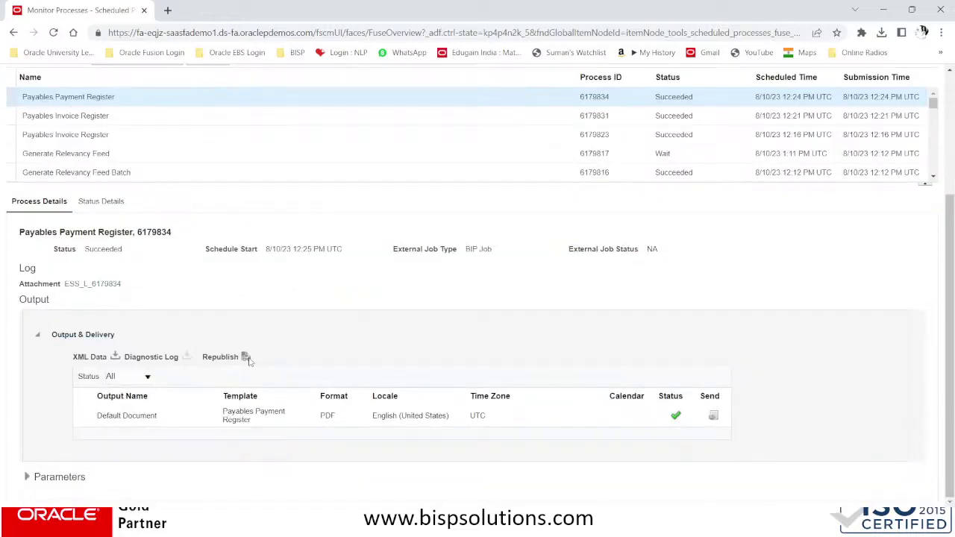
Review the payment register's single 8,040.81 USD payment to Midtown Computer Supplies, then close it.
left_click(245, 358)
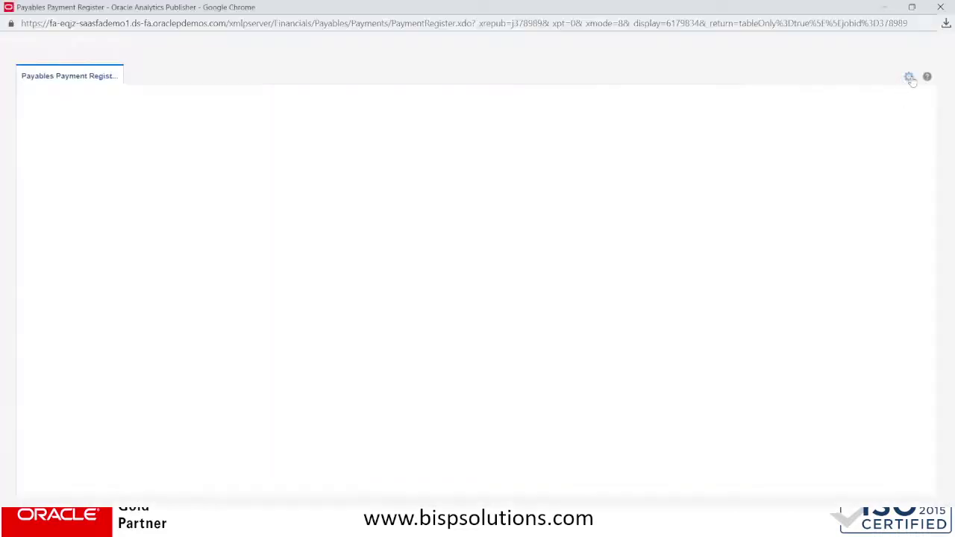
left_click(908, 77)
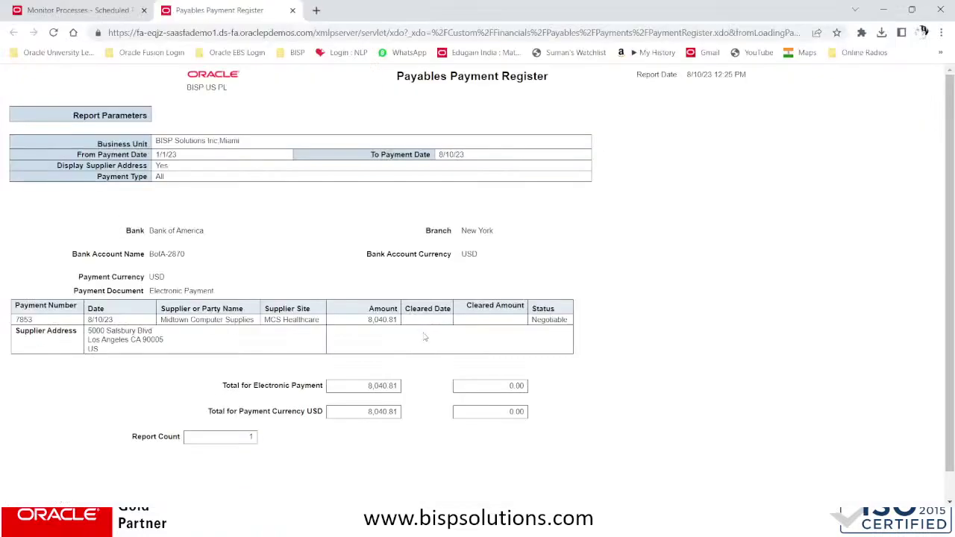
scroll(423, 337, "down", 1)
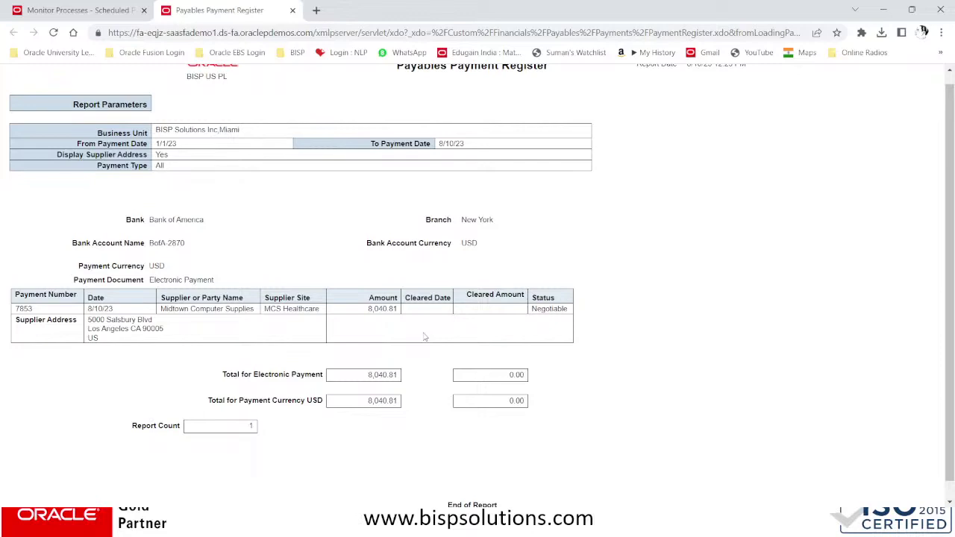
scroll(424, 337, "up", 1)
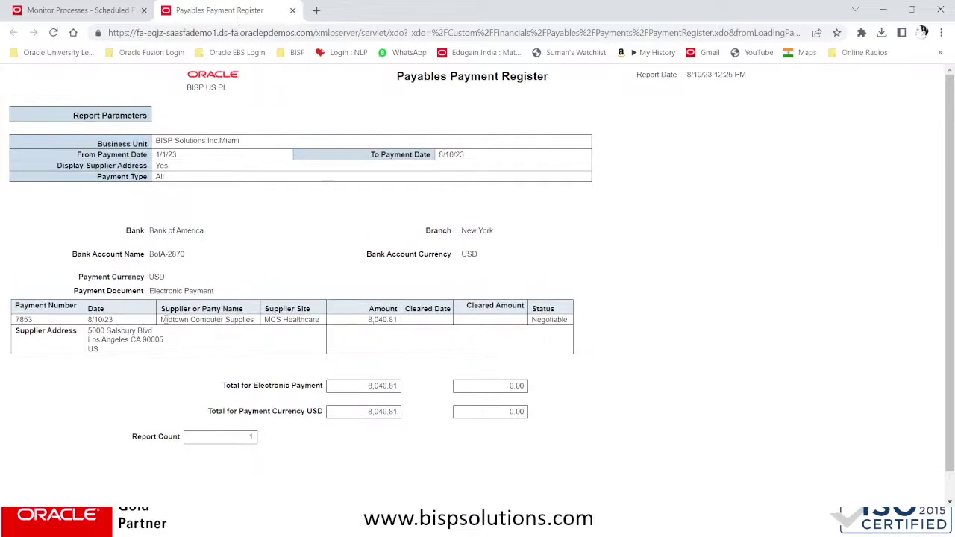
left_click_drag(161, 319, 256, 322)
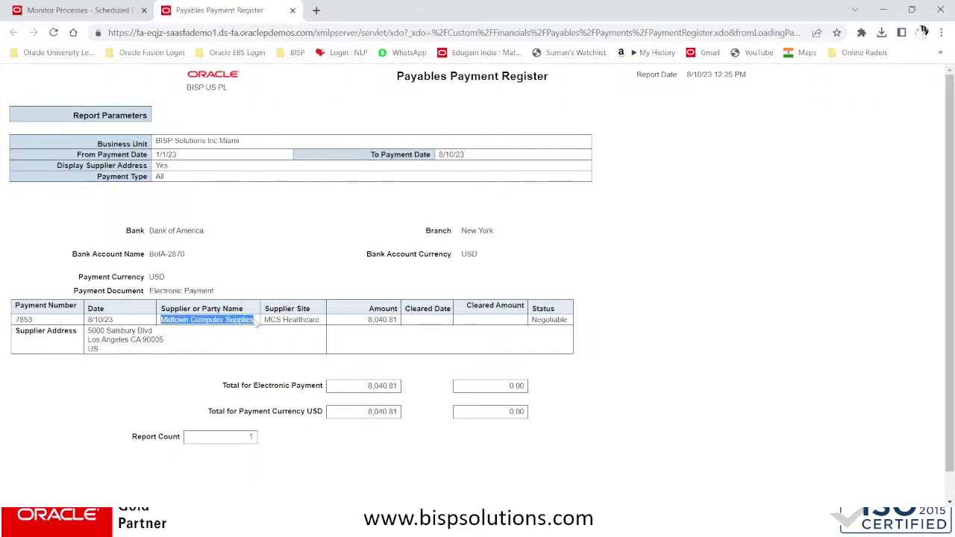
left_click(382, 255)
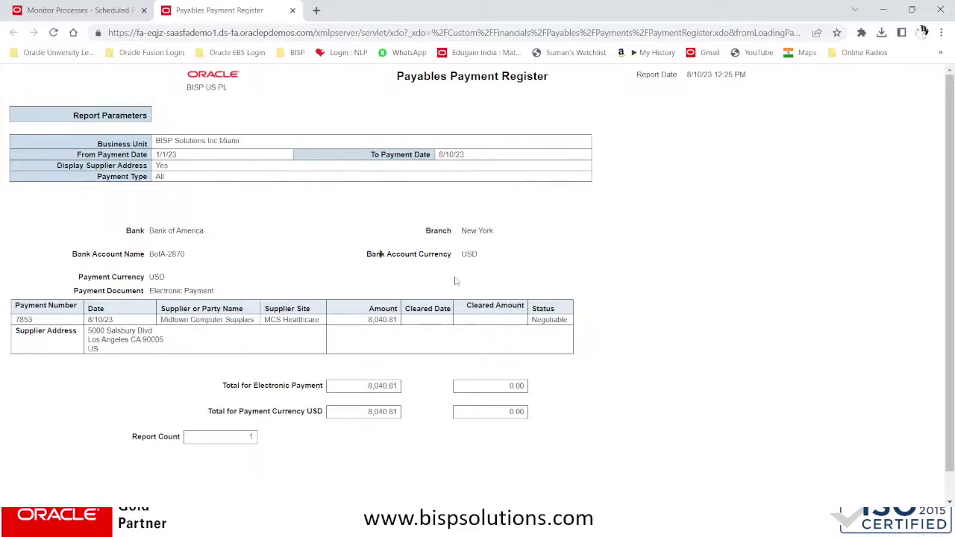
left_click(292, 11)
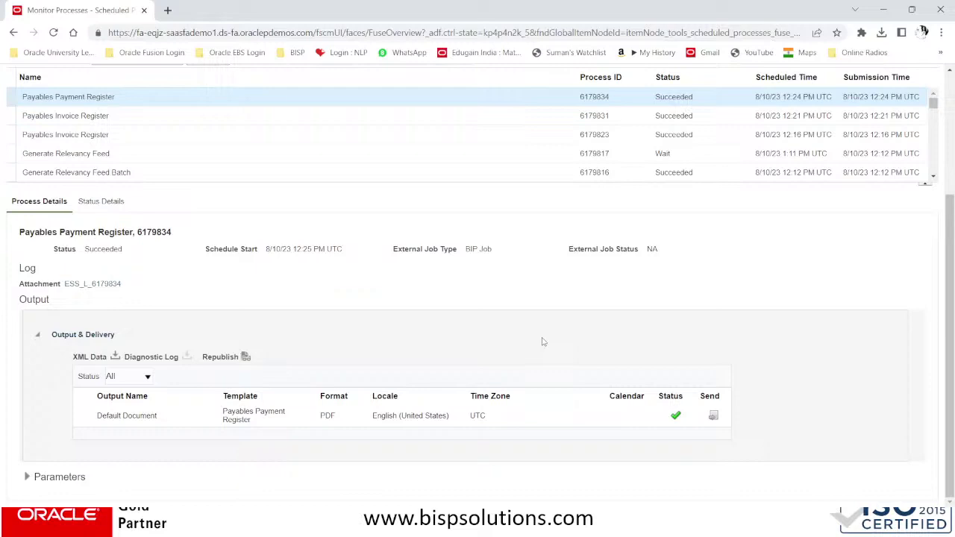
Replace the job name with APPLY MISSING CONVER and confirm Apply Missing Conversion Rates.
scroll(715, 379, "up", 3)
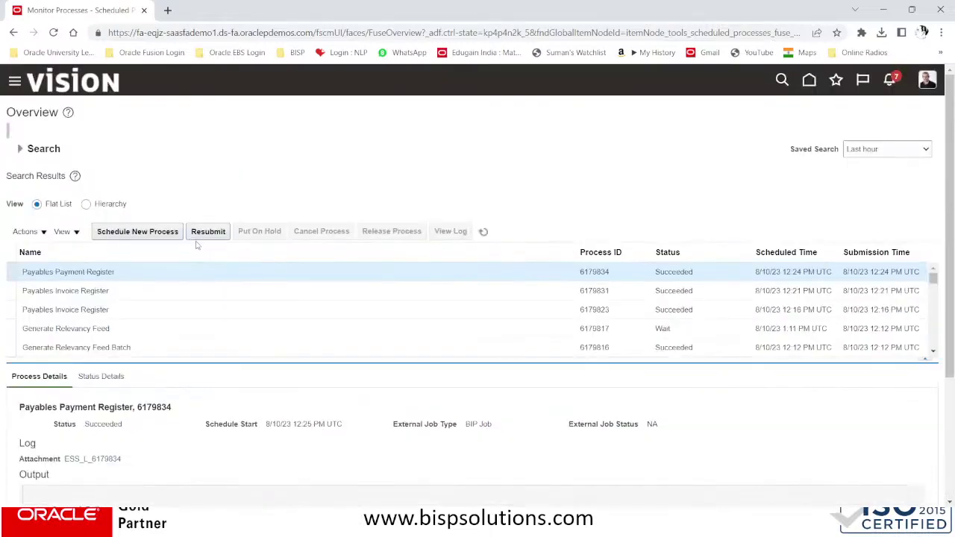
left_click(157, 234)
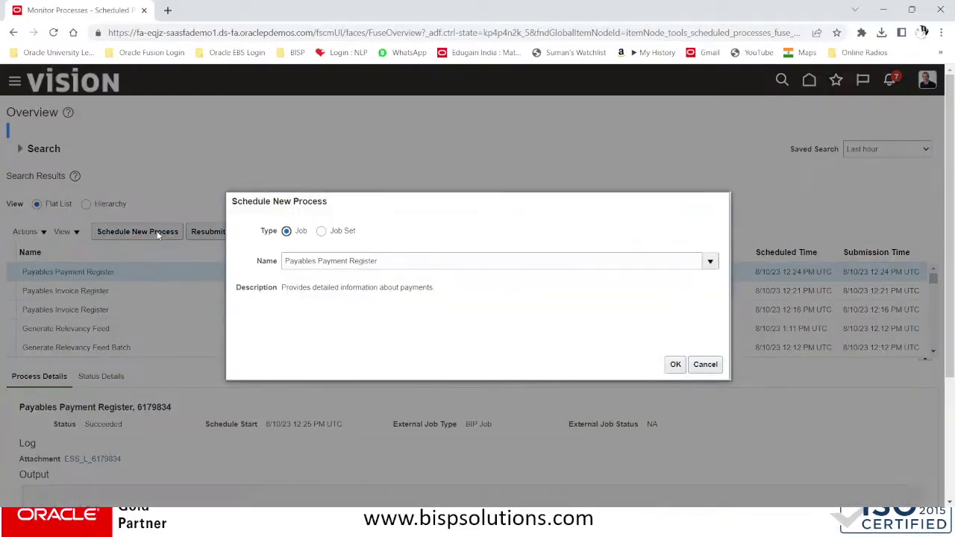
left_click_drag(425, 261, 229, 264)
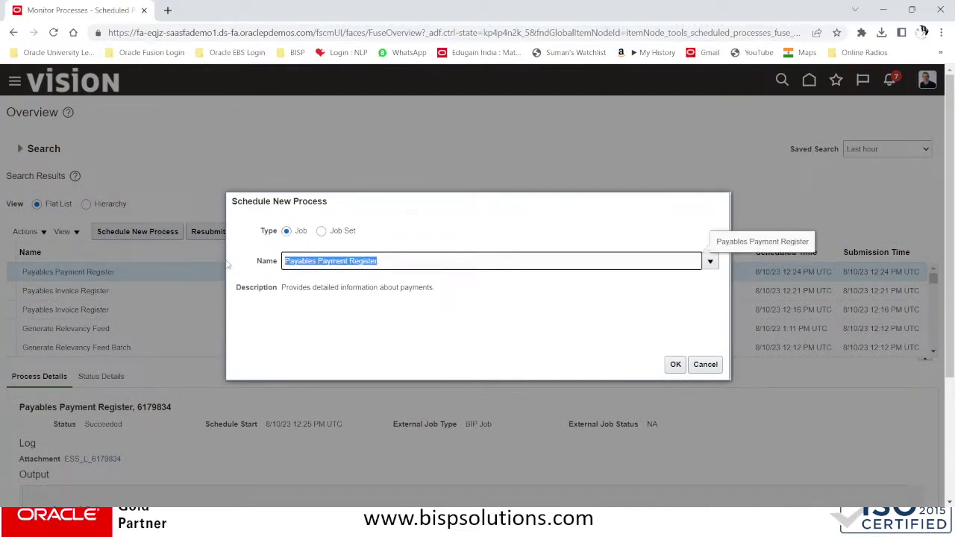
type("APP")
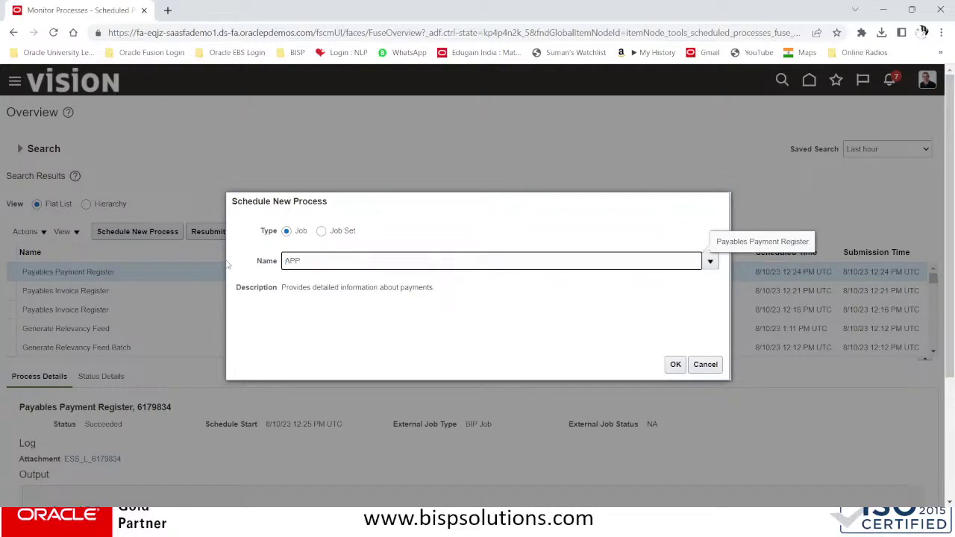
type("LY MISSING CONVER")
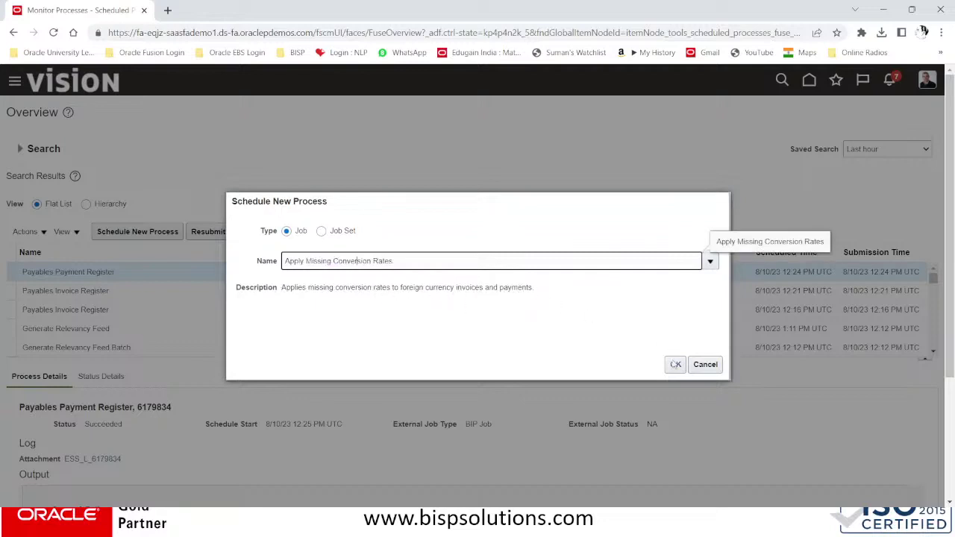
left_click(675, 364)
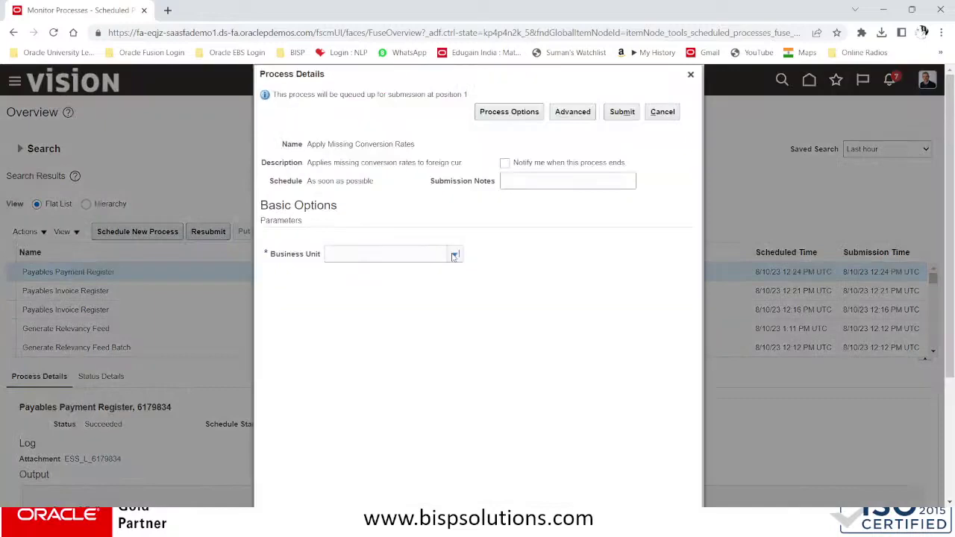
Search 'BISP' to set business unit BISP Solutions Inc,Miami, then cancel the job without submitting.
left_click(453, 256)
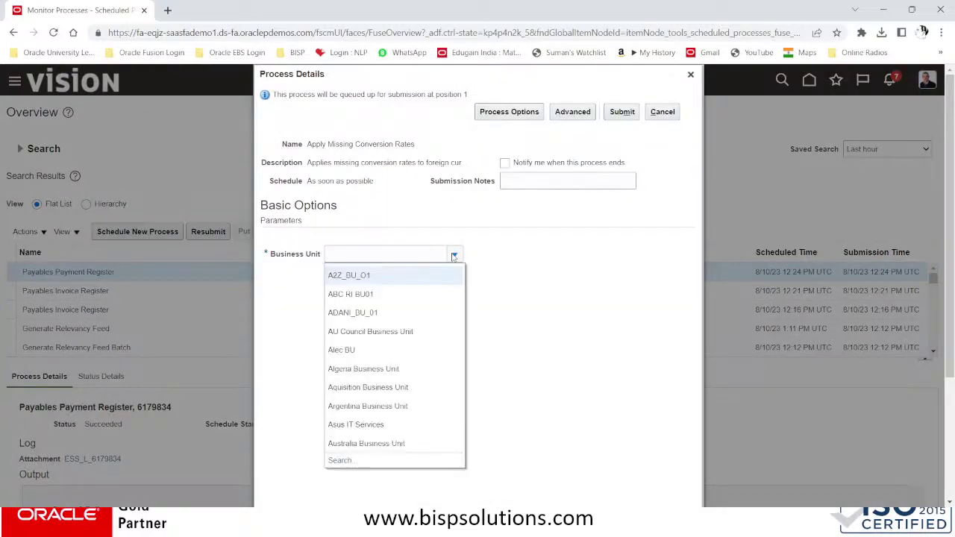
left_click(339, 461)
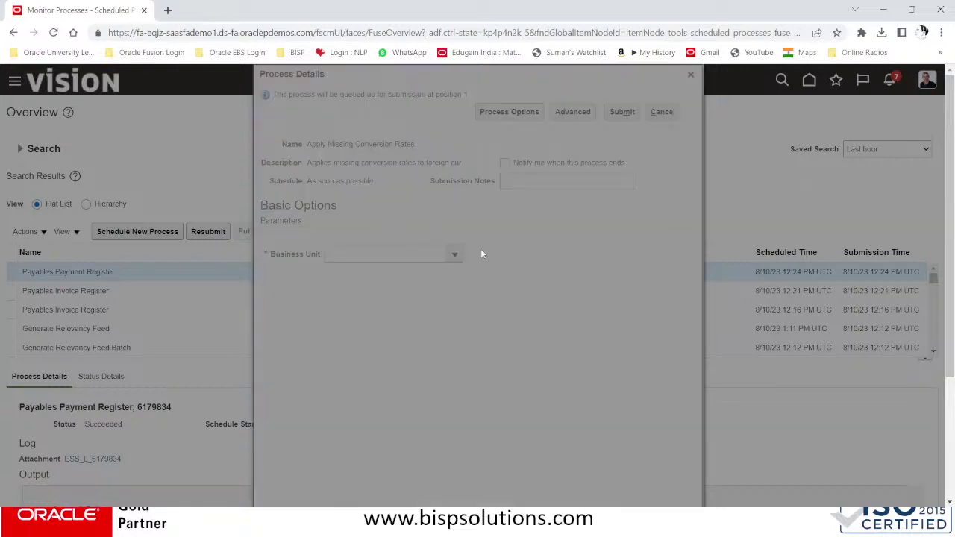
left_click(492, 273)
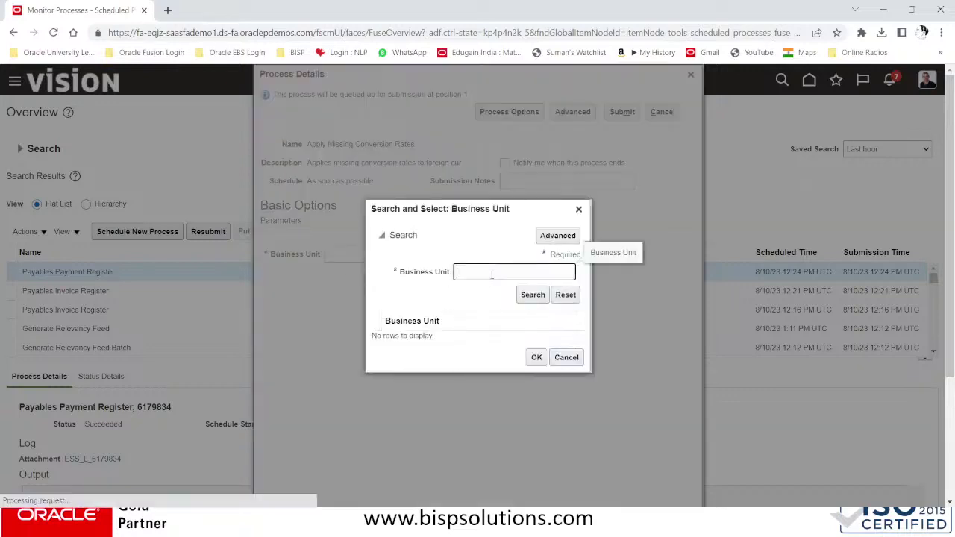
type("BISP")
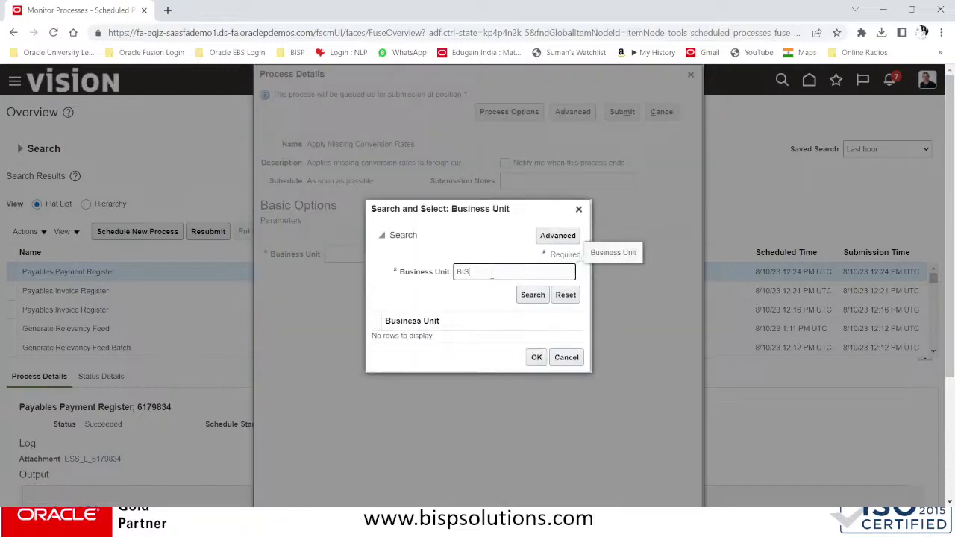
left_click(528, 294)
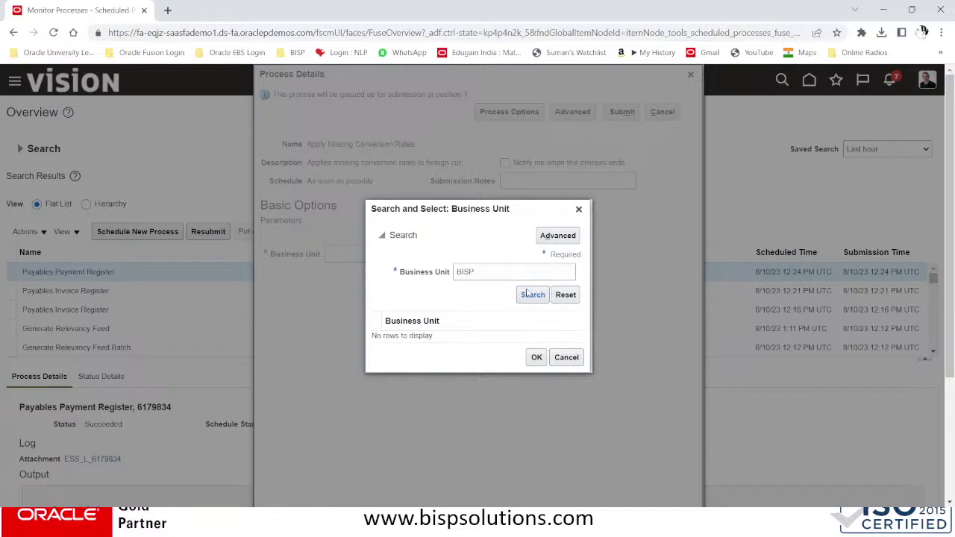
left_click(471, 347)
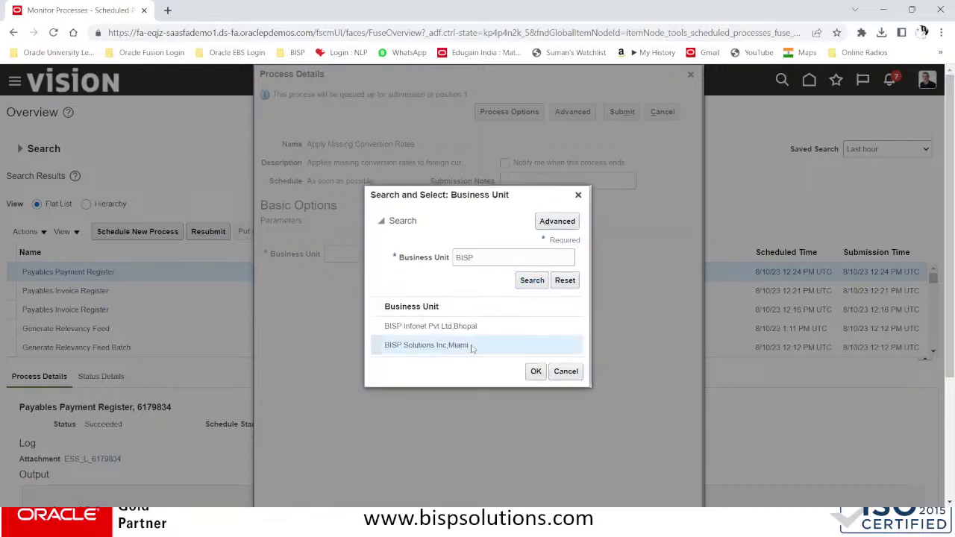
left_click(535, 373)
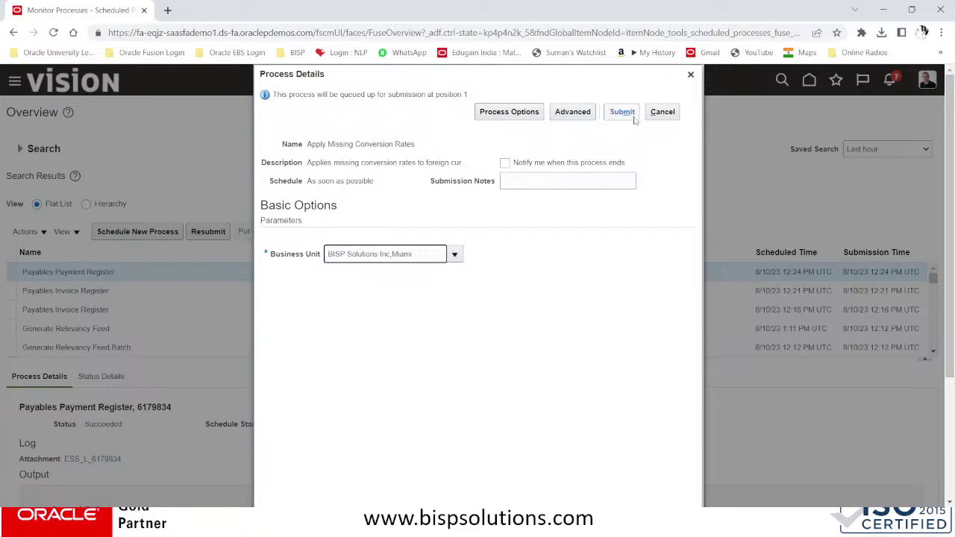
left_click(664, 113)
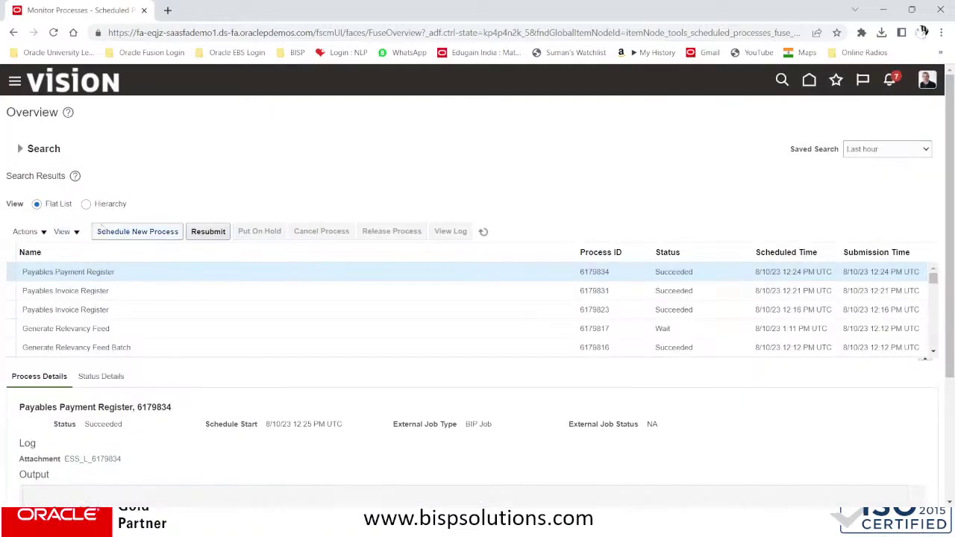
Start a new scheduled process and search job names for SWEEP.
left_click(126, 232)
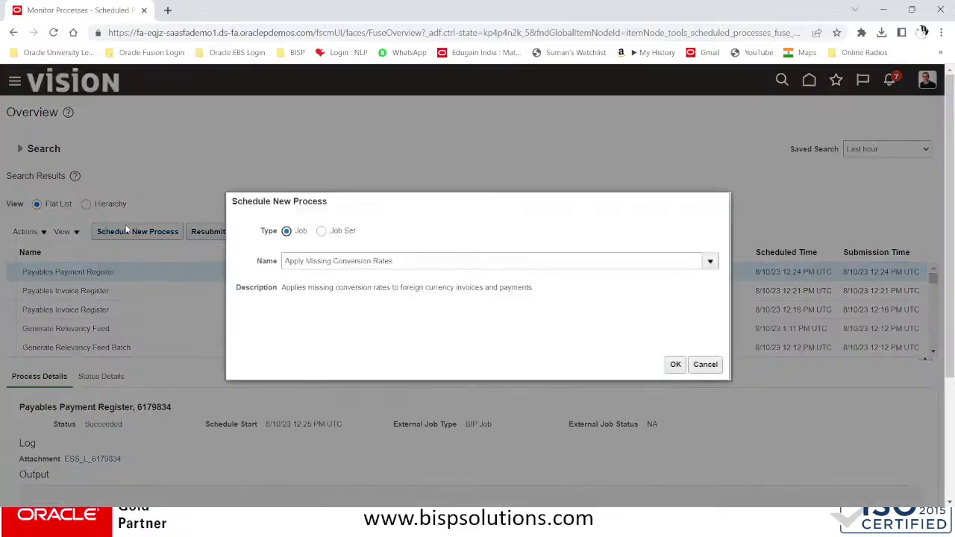
left_click_drag(426, 266, 221, 263)
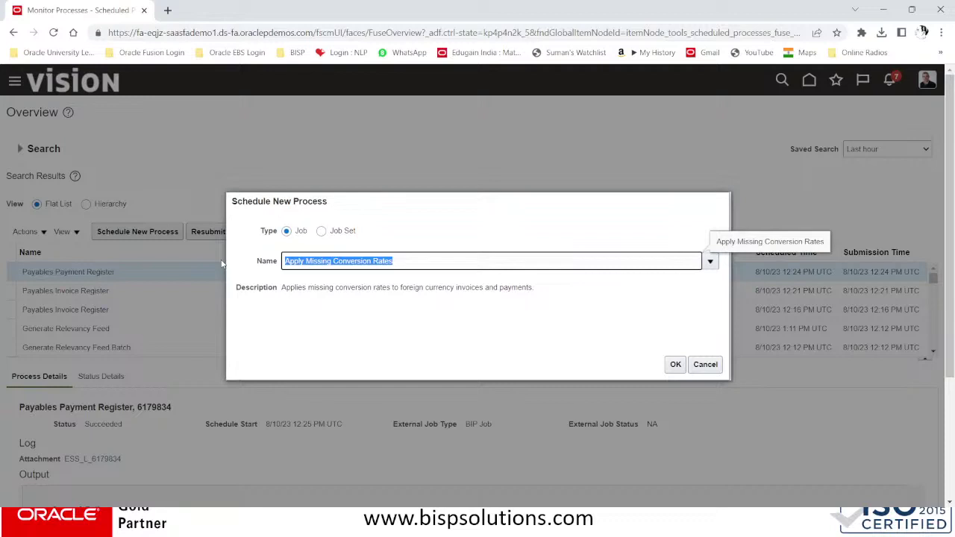
type("Pa")
key("BackSpace")
key("BackSpace")
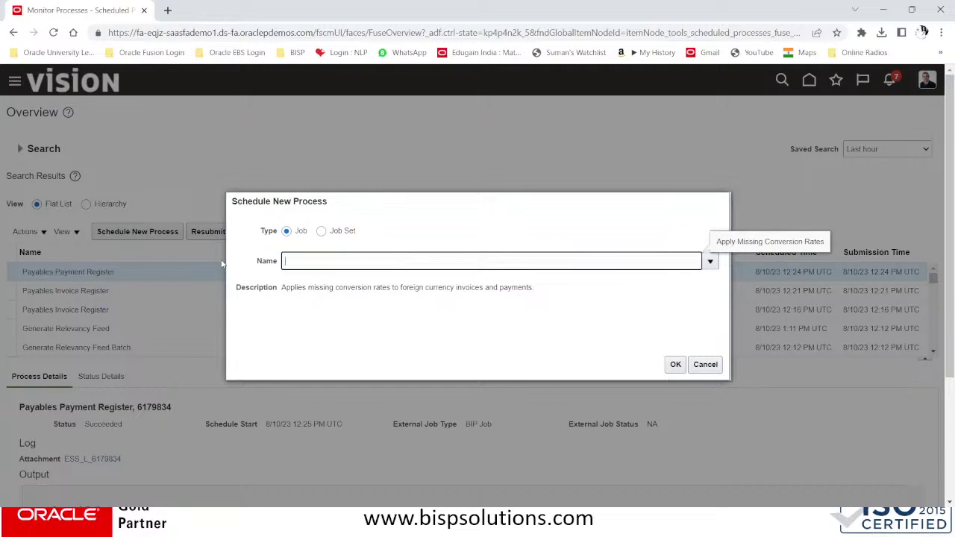
type("SWEEP")
key("Tab")
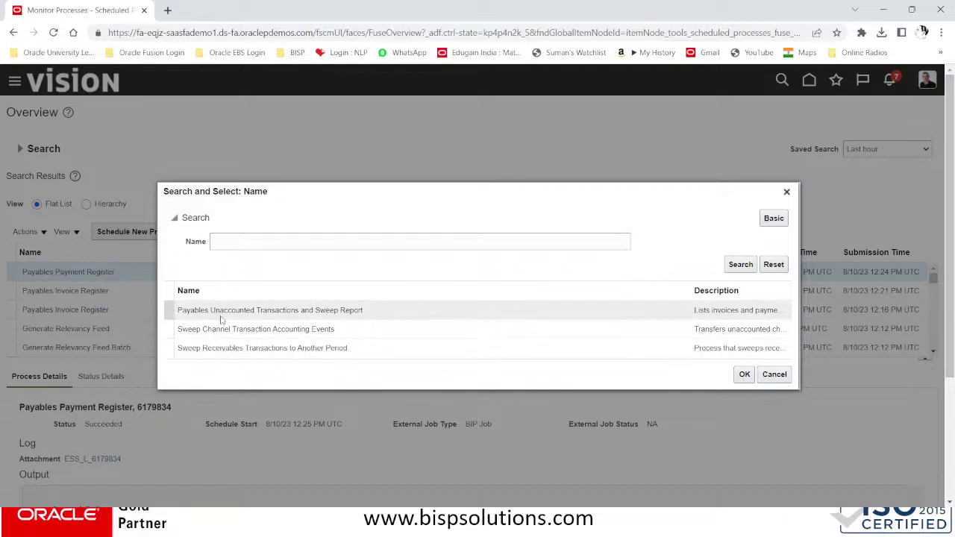
Choose Payables Unaccounted Transactions and Sweep Report from the results as the job.
left_click(269, 311)
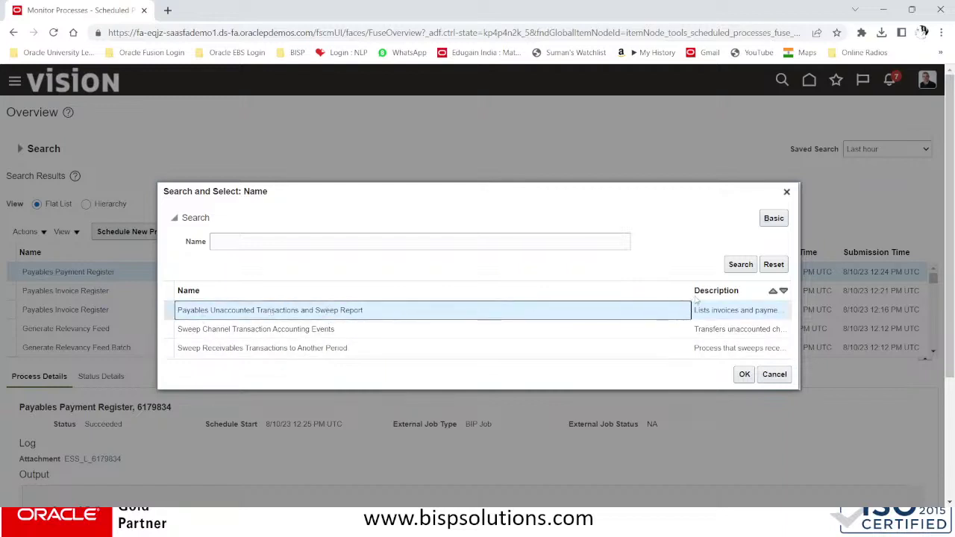
left_click_drag(687, 293, 485, 305)
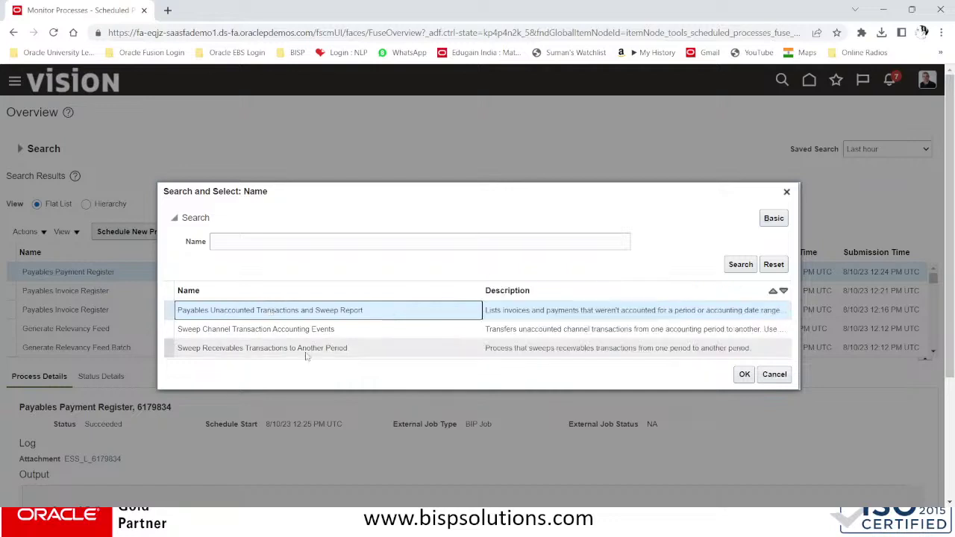
left_click(305, 350)
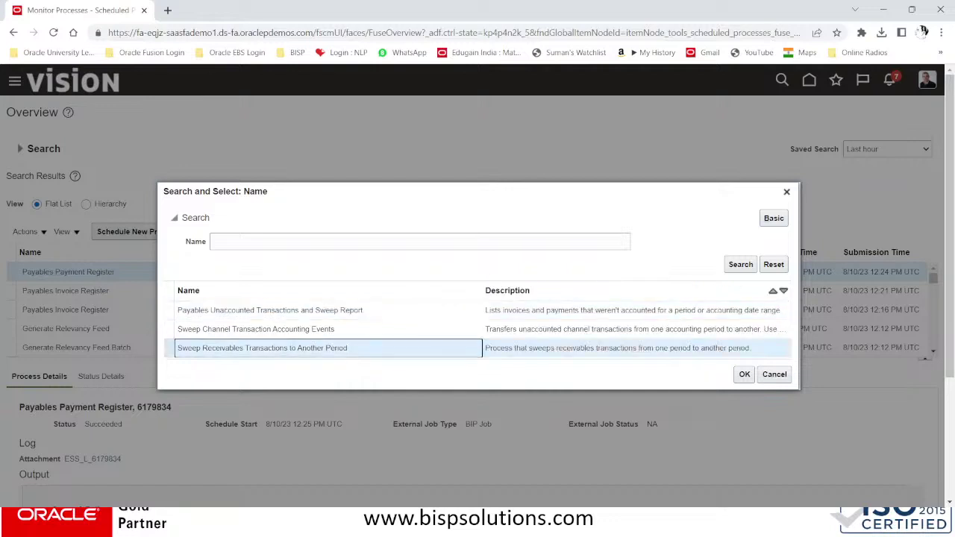
left_click(306, 311)
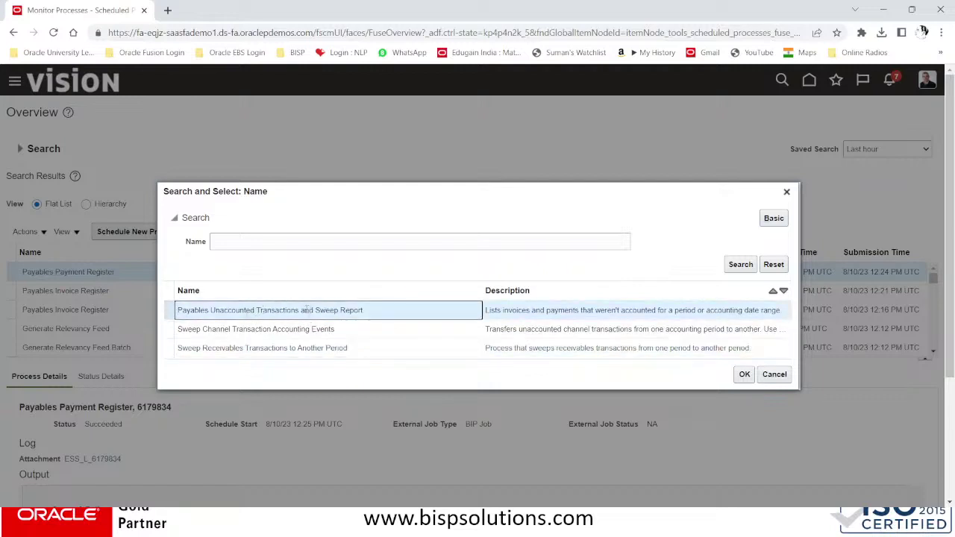
left_click(745, 375)
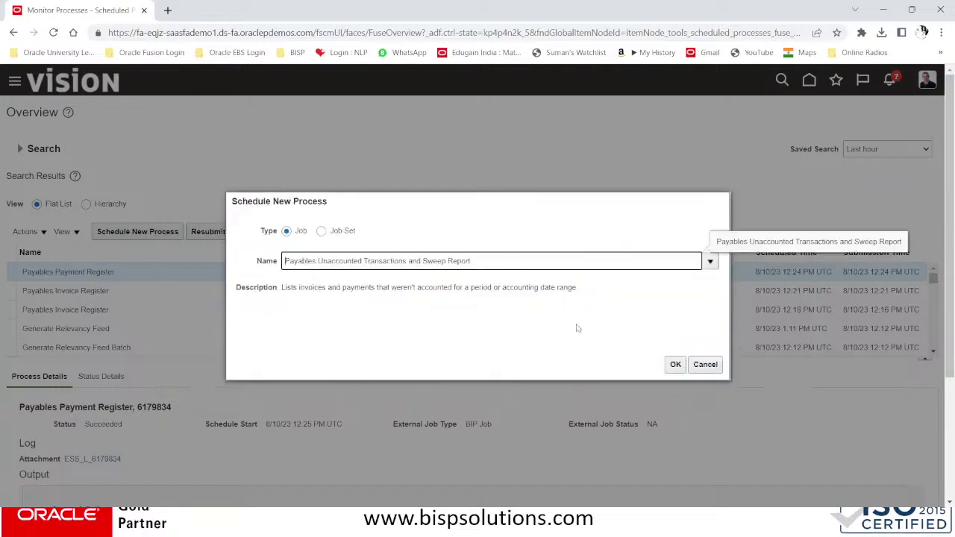
left_click(676, 369)
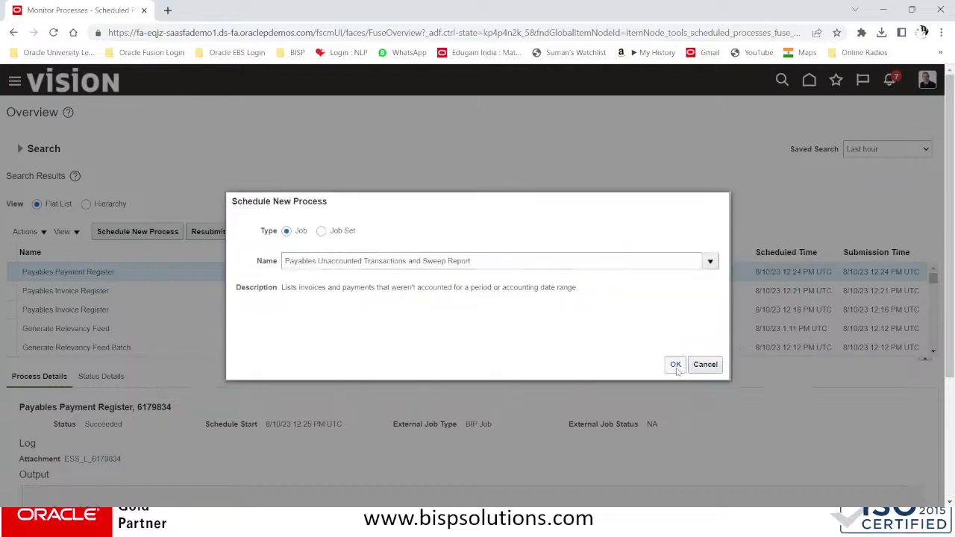
Open the sweep report parameters, keeping report level Business unit and period Aug-23.
left_click(675, 365)
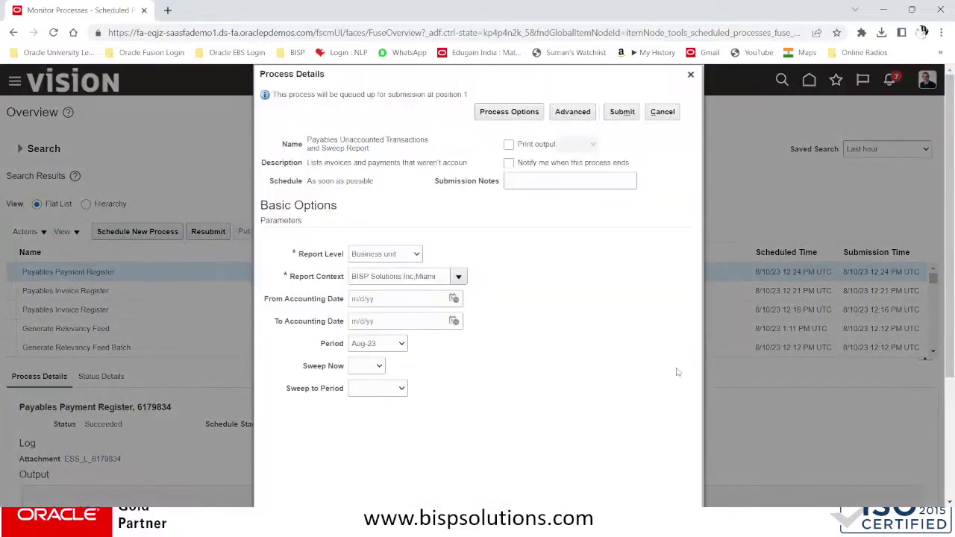
left_click(401, 256)
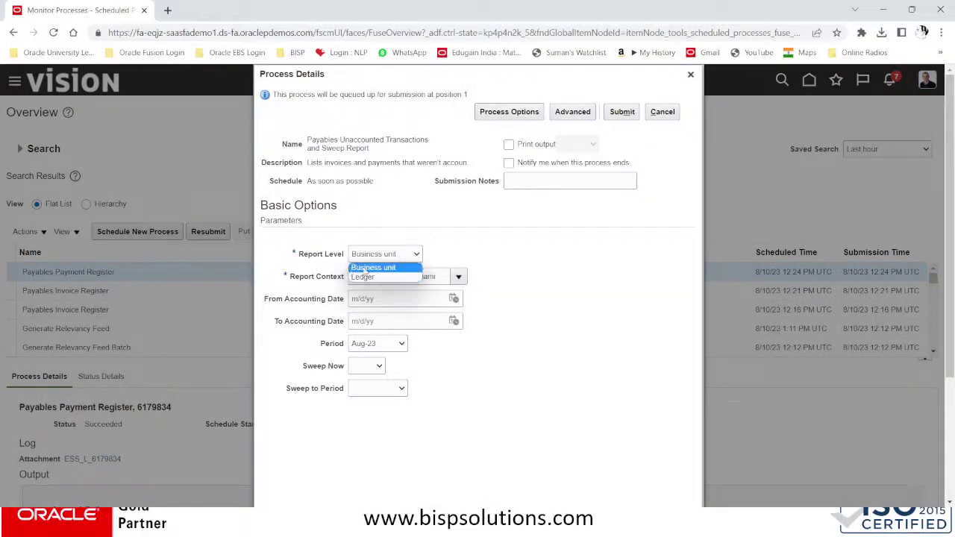
left_click(364, 269)
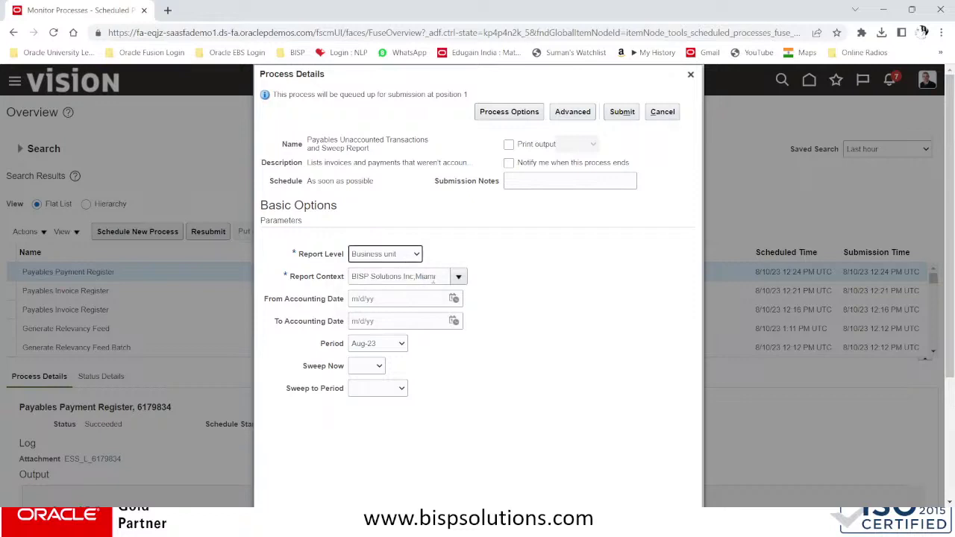
left_click(455, 277)
left_click(401, 257)
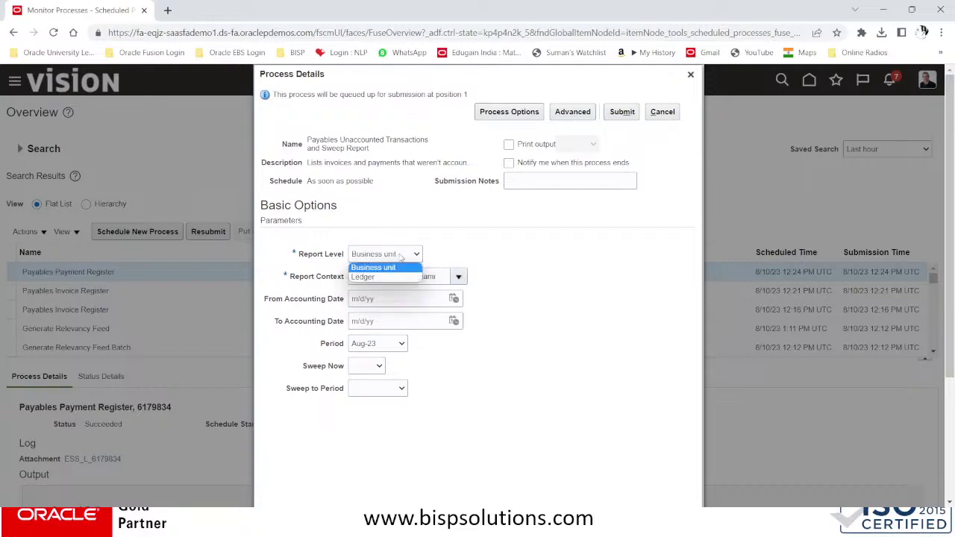
left_click(369, 276)
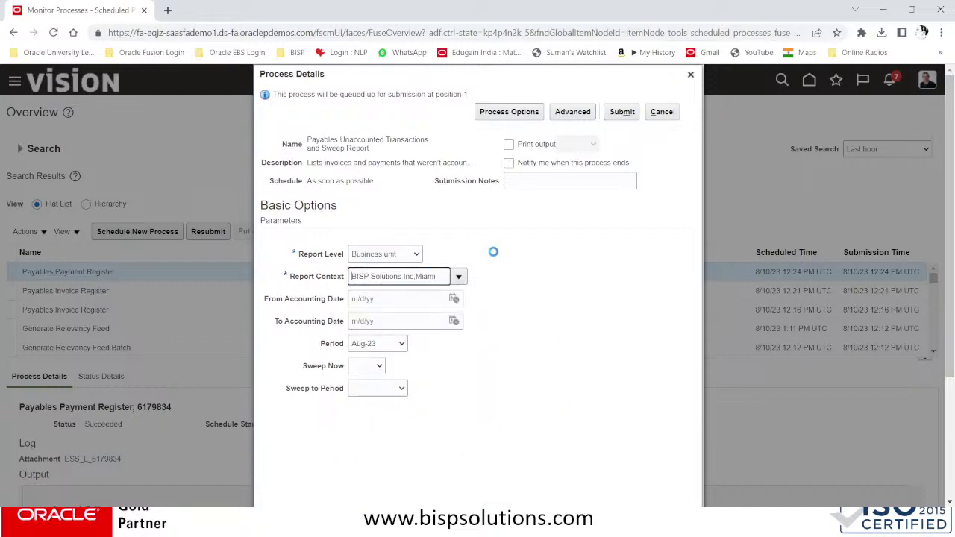
left_click(389, 349)
left_click(389, 350)
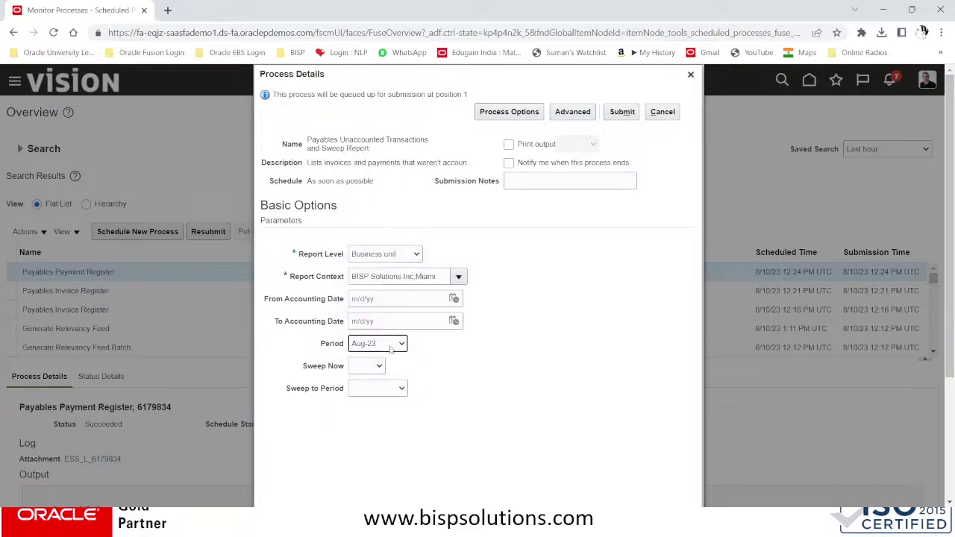
Set the sweep-to period to Sep-23 and Sweep Now to Yes, then cancel without submitting.
left_click(376, 390)
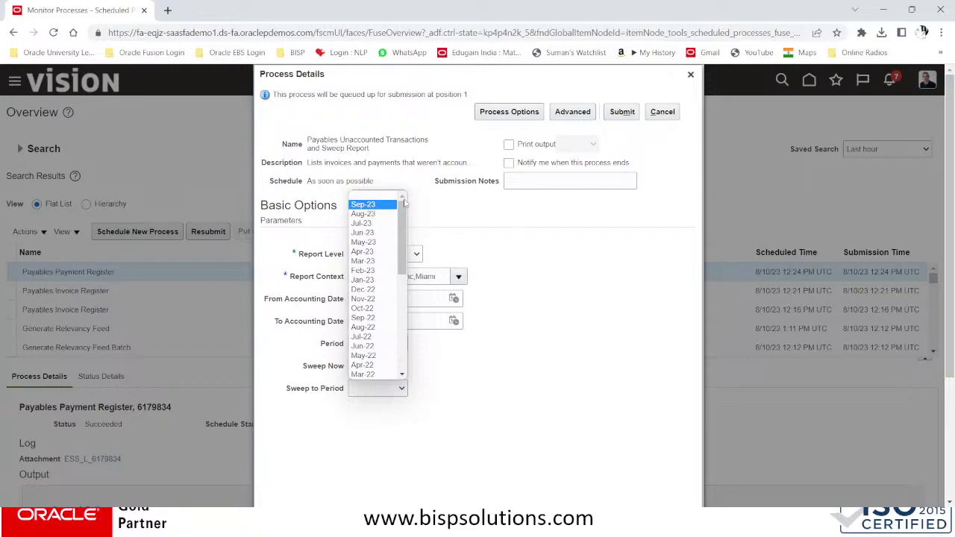
left_click(373, 205)
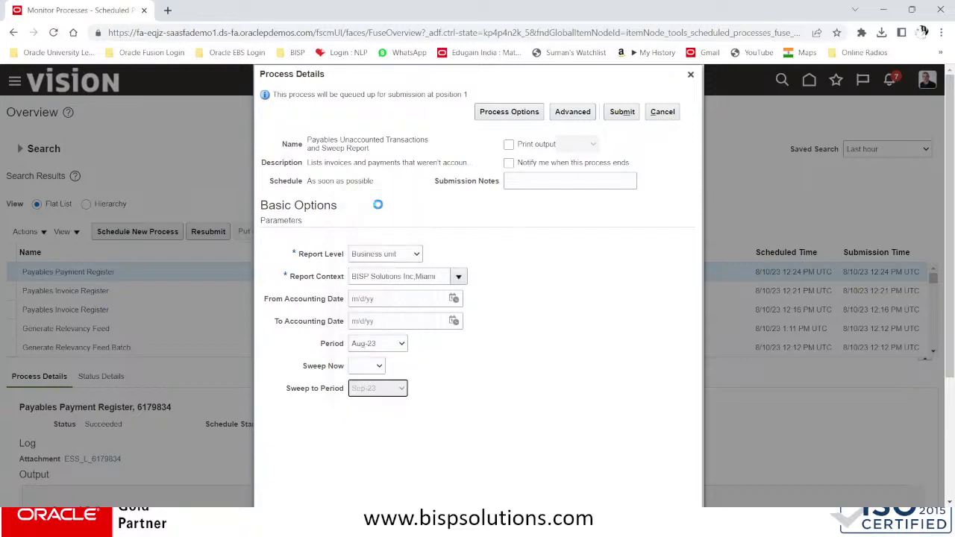
left_click(371, 367)
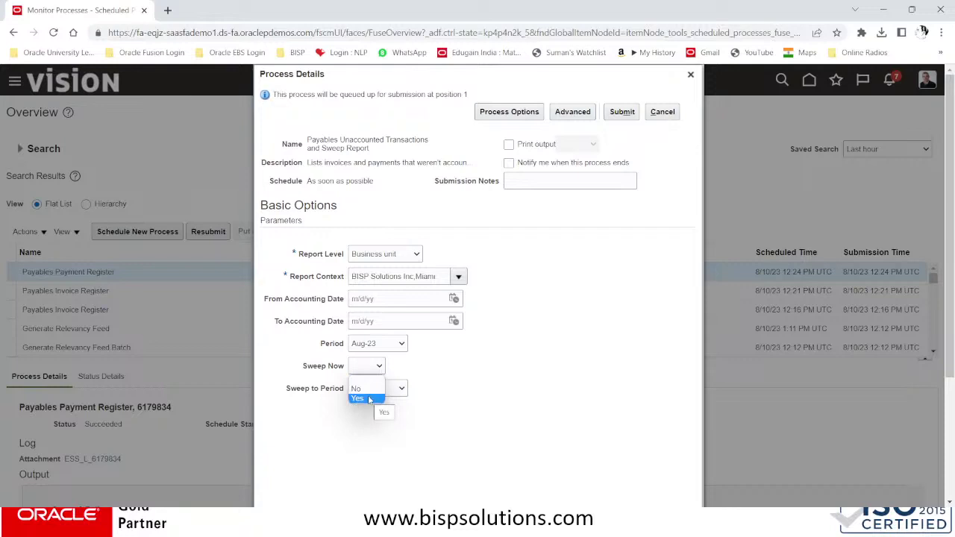
left_click(368, 399)
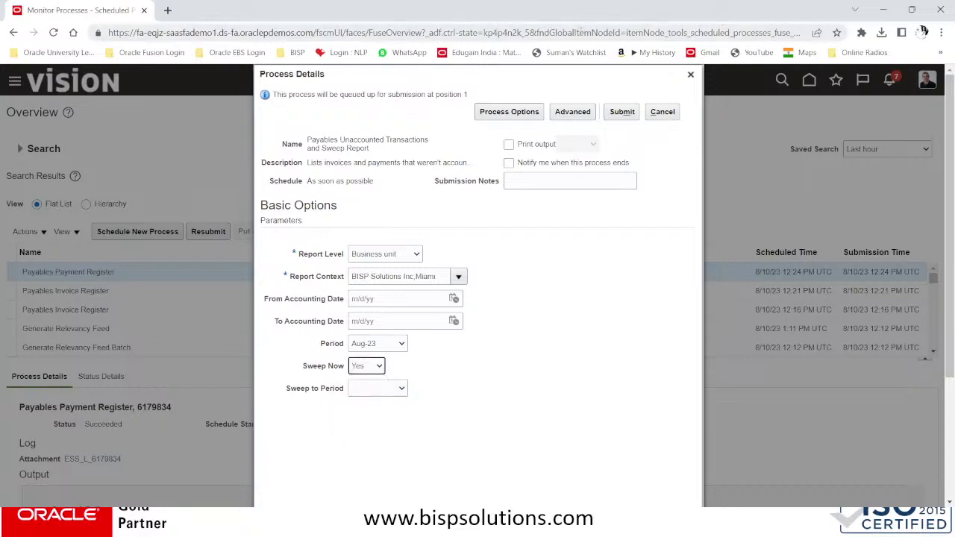
left_click(670, 113)
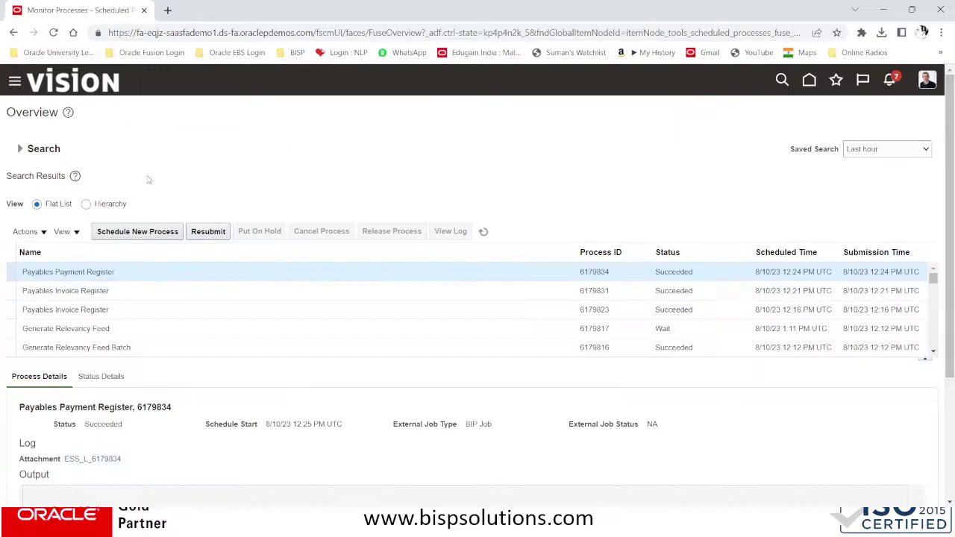
Schedule a new process with the Payables Period Close Exceptions Report job, found by typing PAYABLES PERIOD CLOSE.
left_click(144, 236)
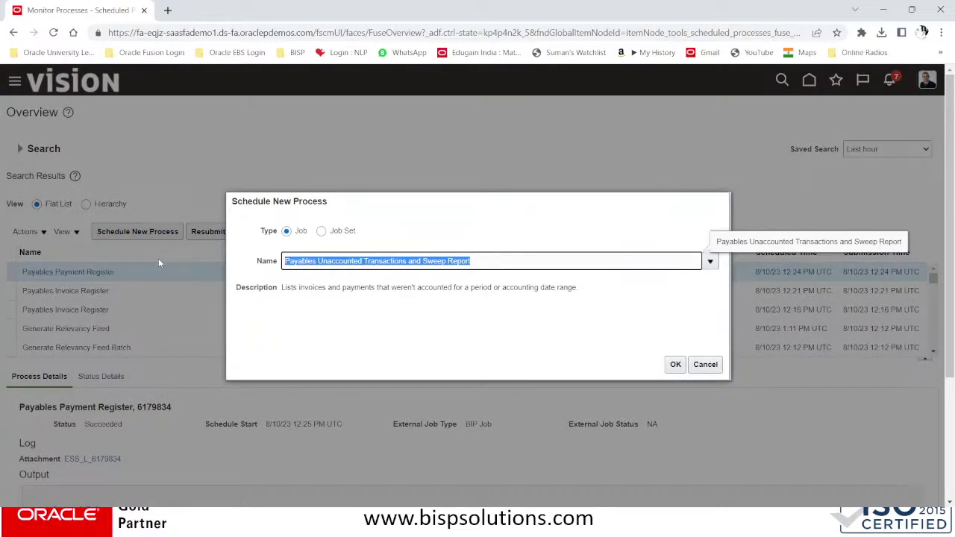
type("PAYA")
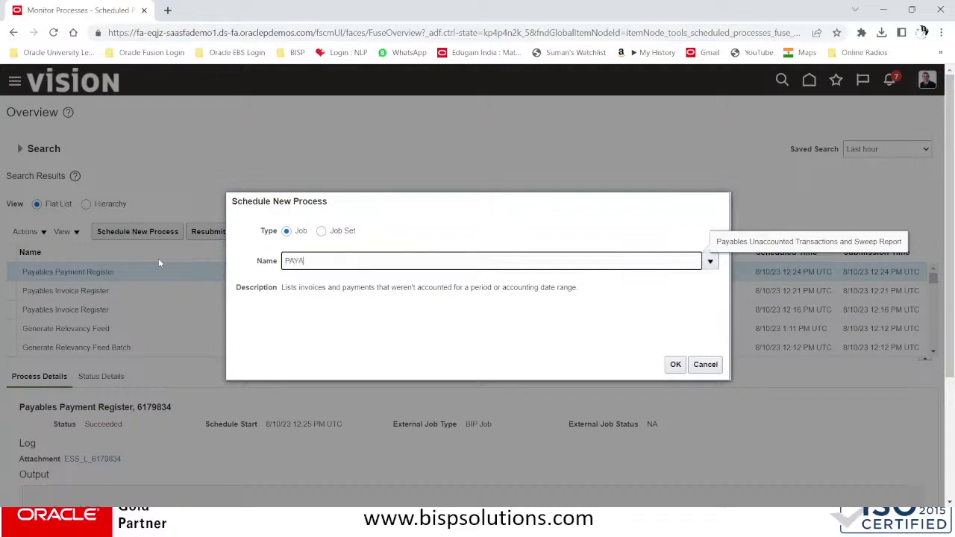
type("BLES PERIOD CLOSE")
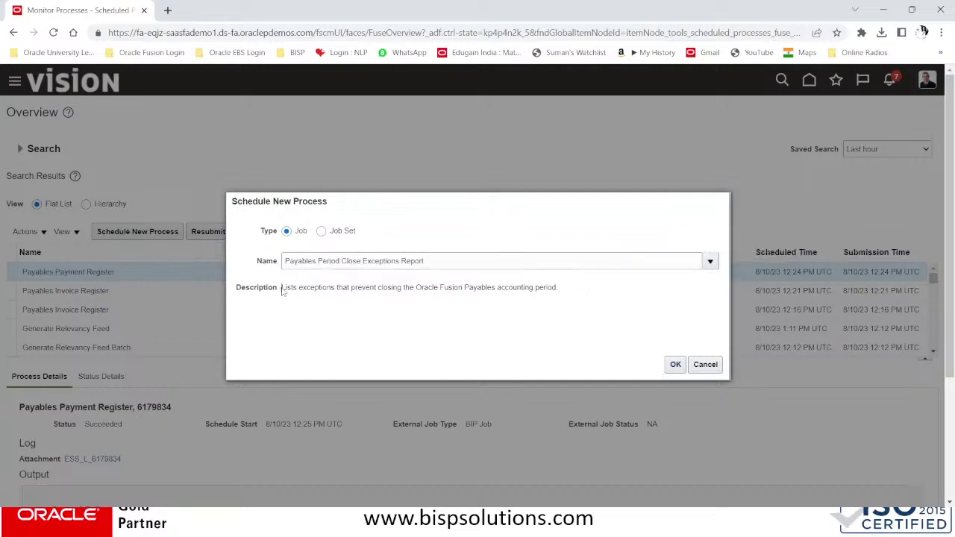
left_click_drag(282, 289, 574, 301)
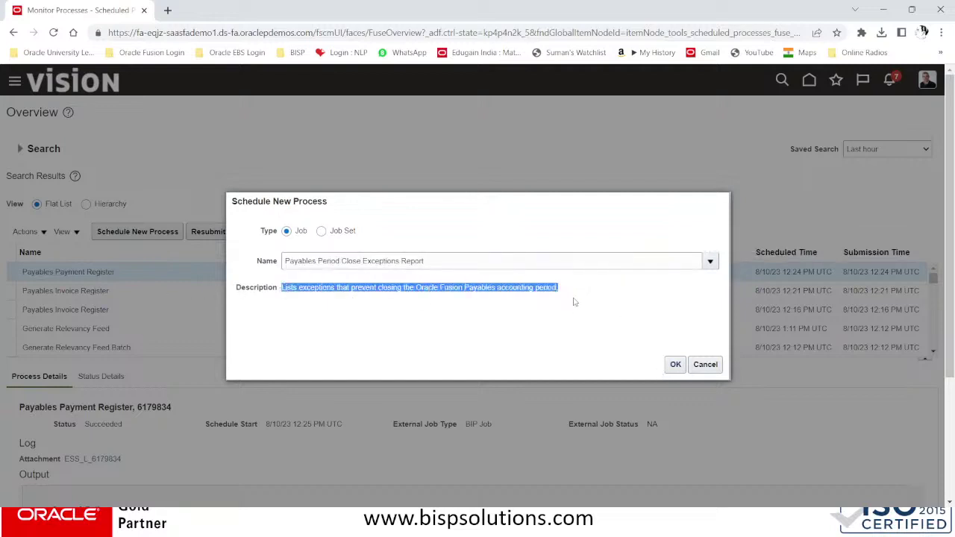
left_click(669, 365)
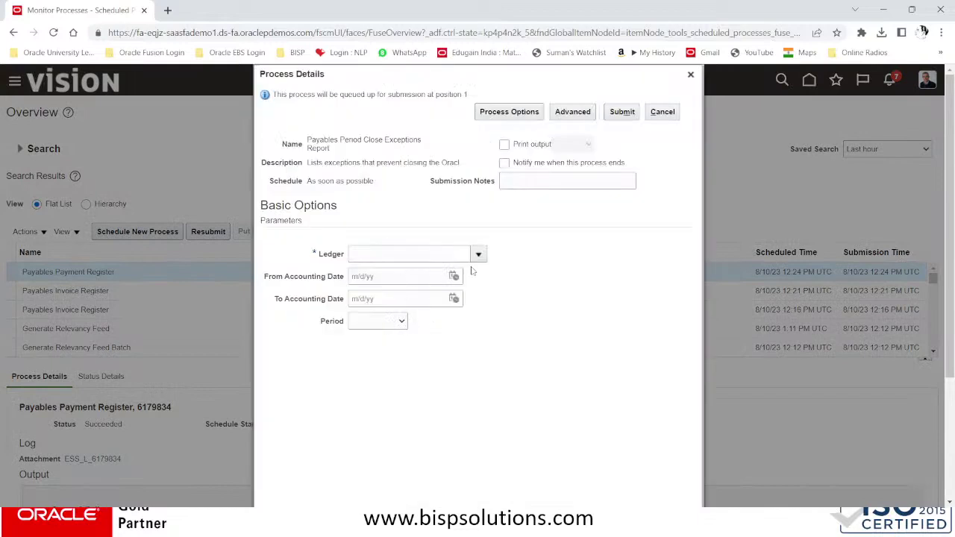
Submit the exceptions report for ledger BISP US PL and period Aug-23, acknowledging process 6179850.
left_click(479, 254)
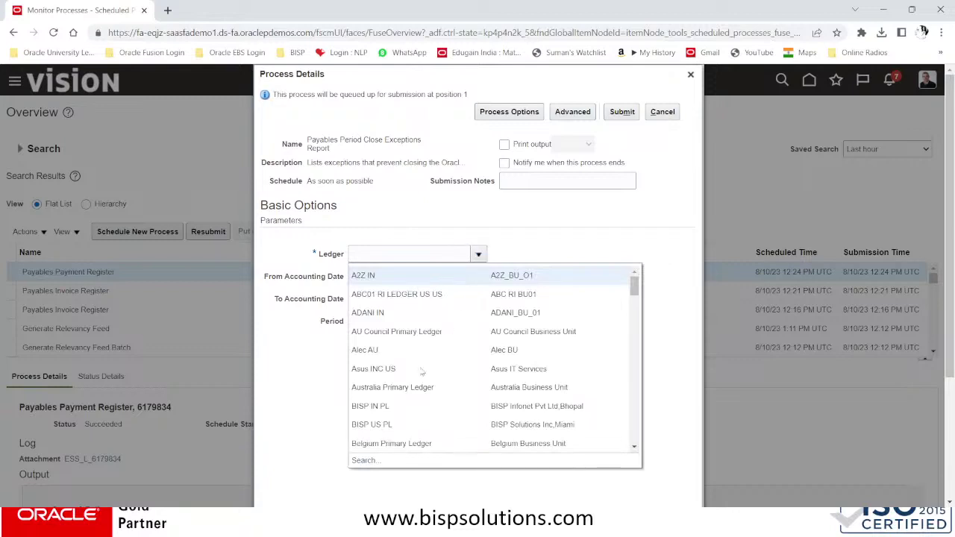
left_click(388, 424)
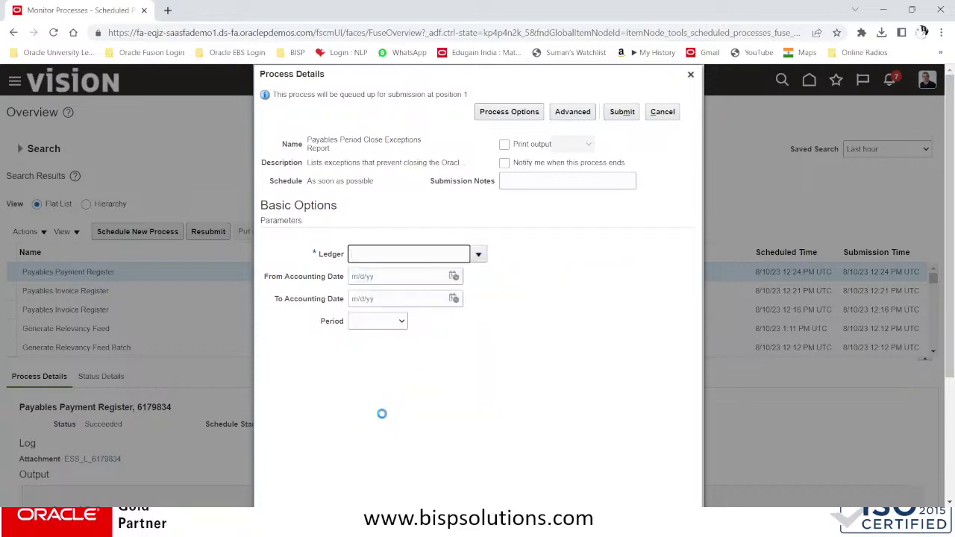
left_click(395, 323)
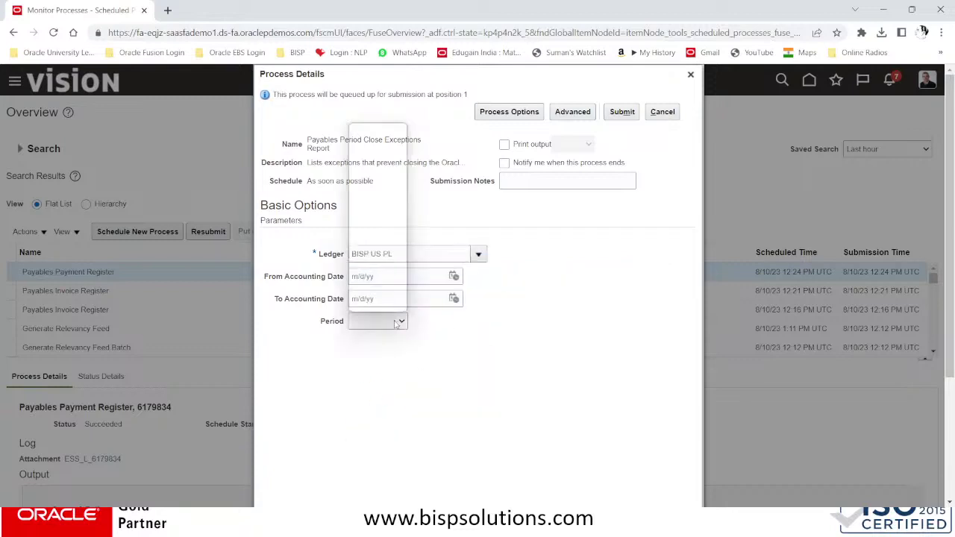
left_click(369, 148)
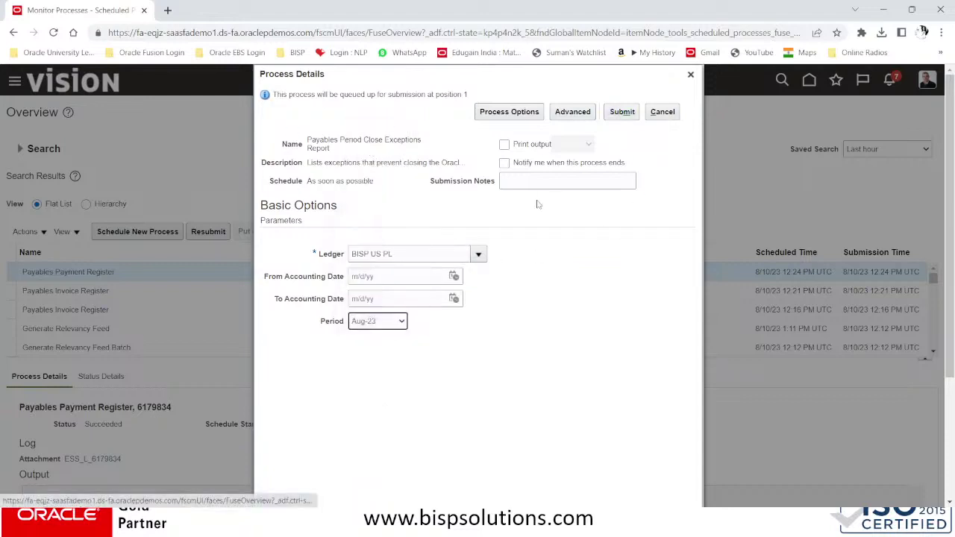
left_click(628, 114)
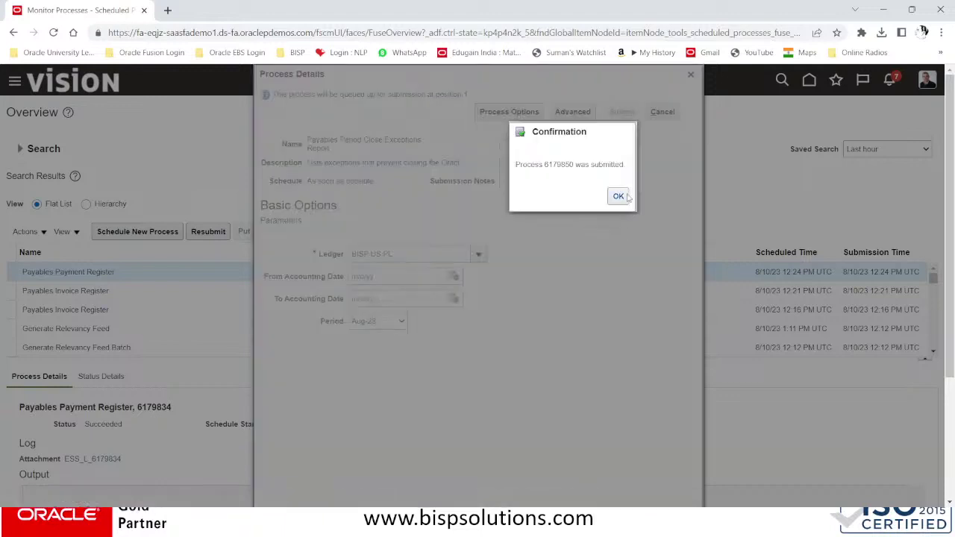
left_click(618, 196)
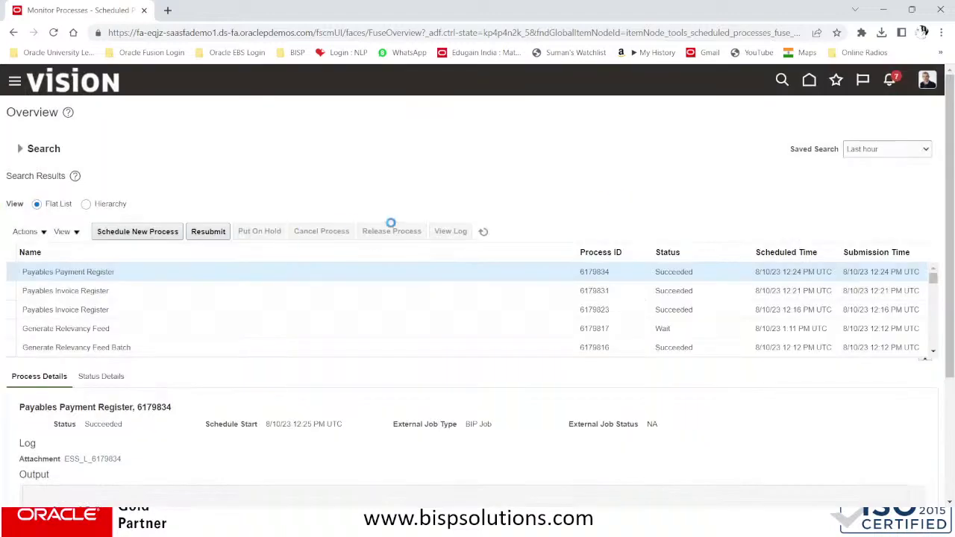
Refresh the process list and open the Default Document output of succeeded process 6179850.
left_click(484, 231)
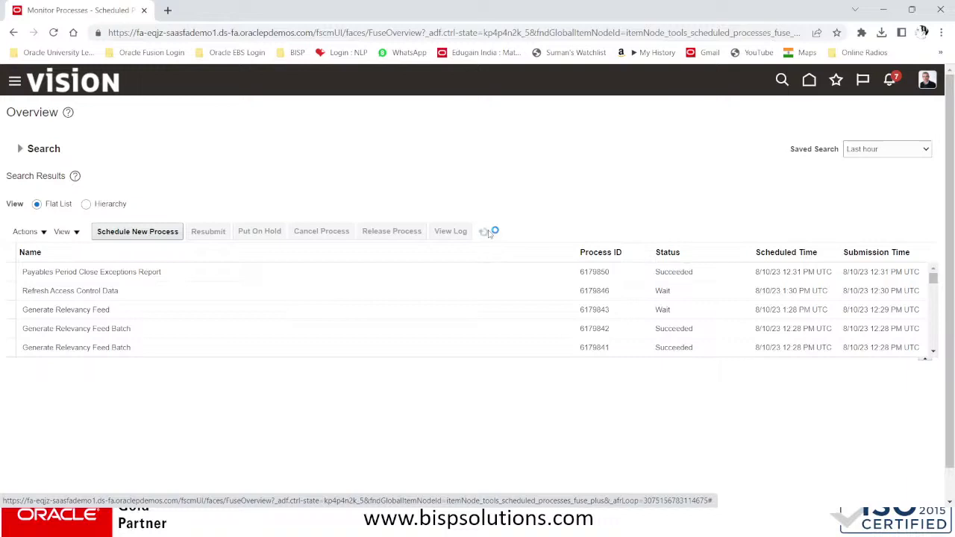
left_click(117, 266)
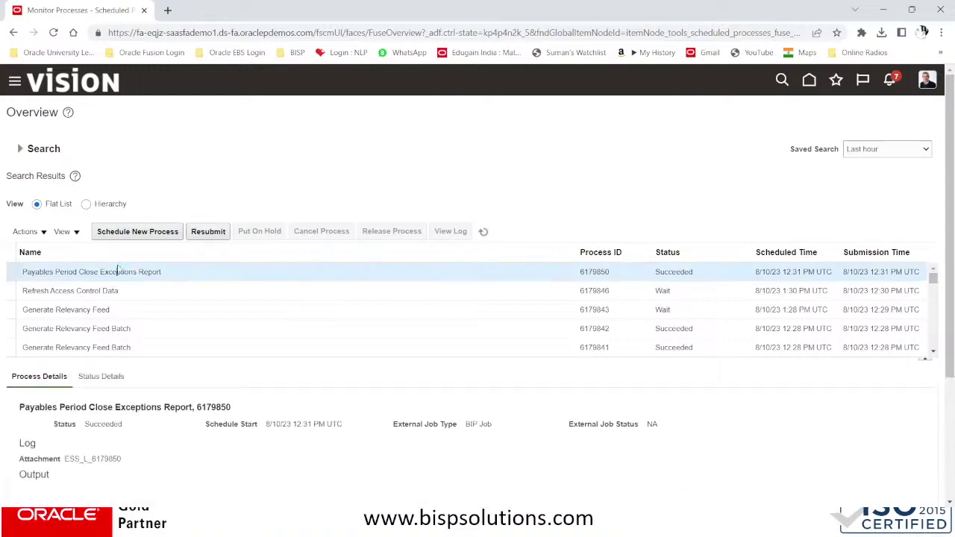
scroll(612, 362, "down", 1)
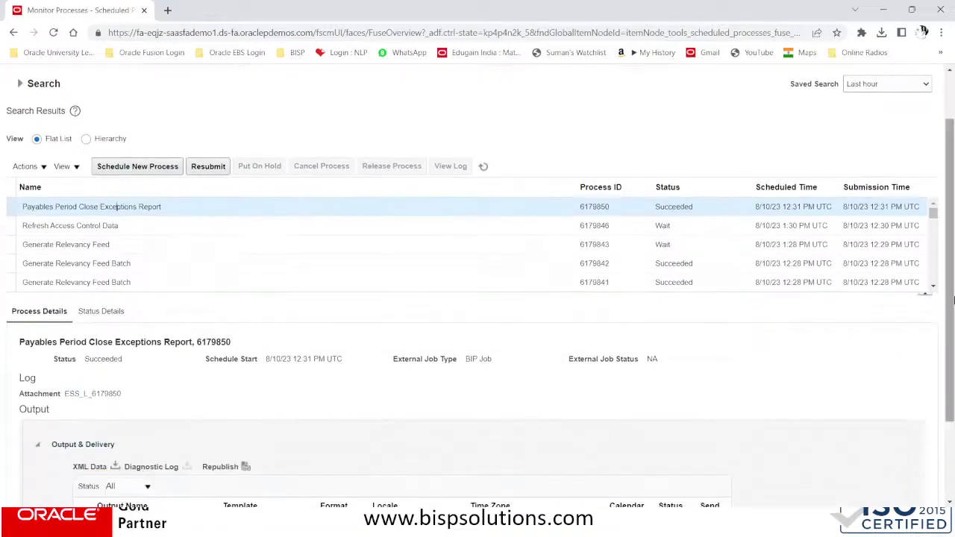
scroll(298, 439, "down", 2)
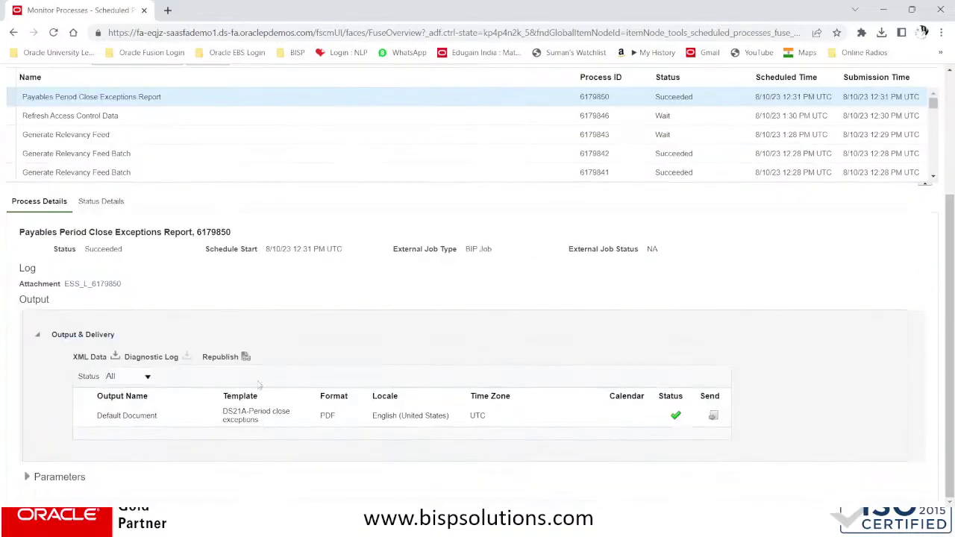
left_click(245, 357)
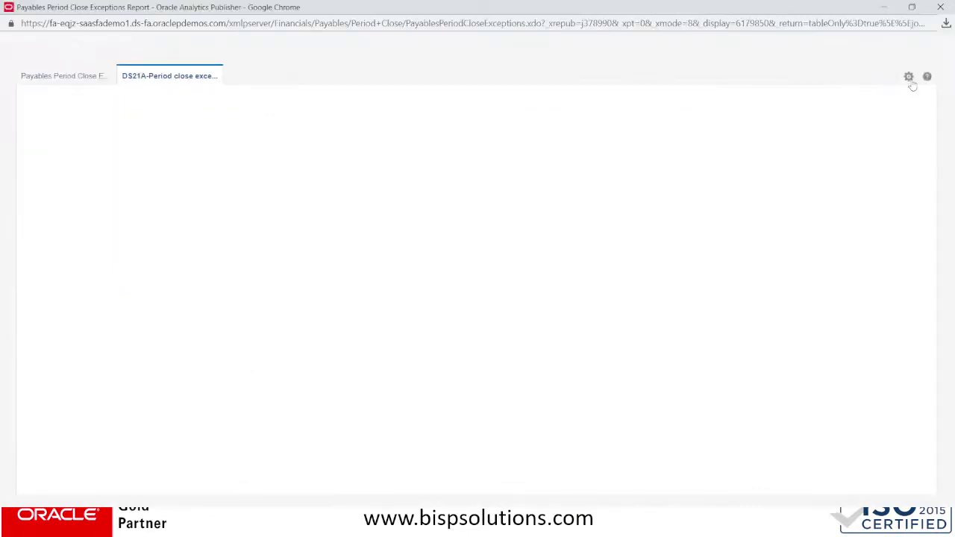
Scroll through the Aug-23 Period Close Exception Report, then close its tab.
key("ctrl+w")
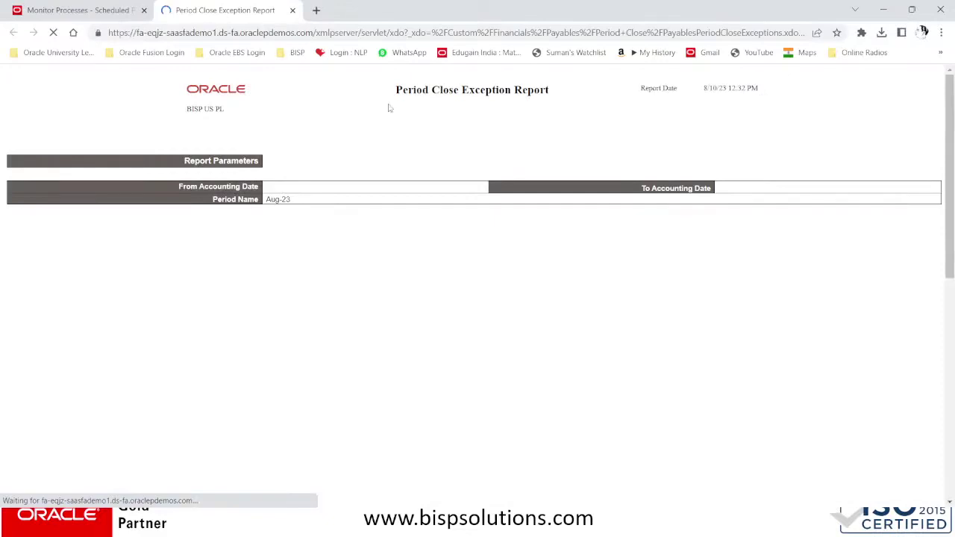
scroll(458, 171, "down", 5)
scroll(458, 171, "up", 5)
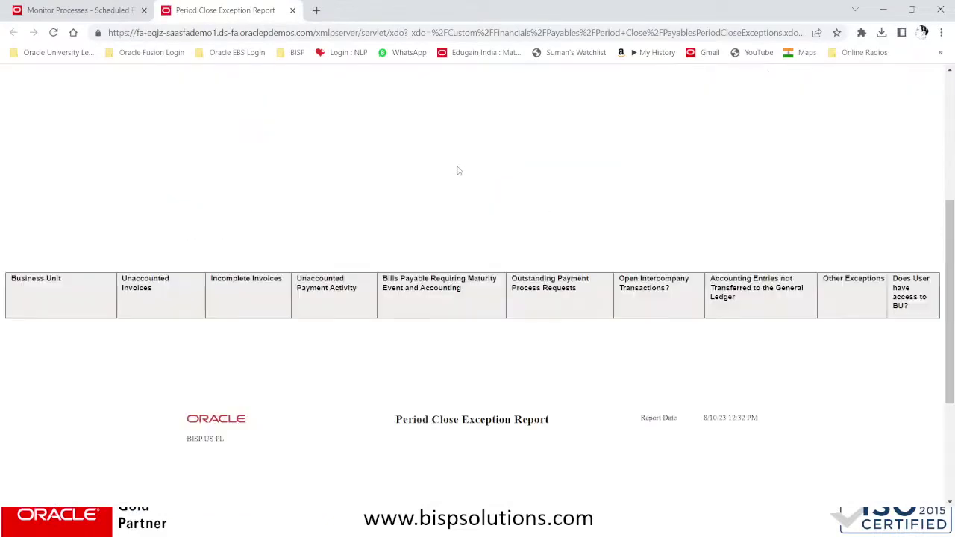
scroll(458, 171, "down", 5)
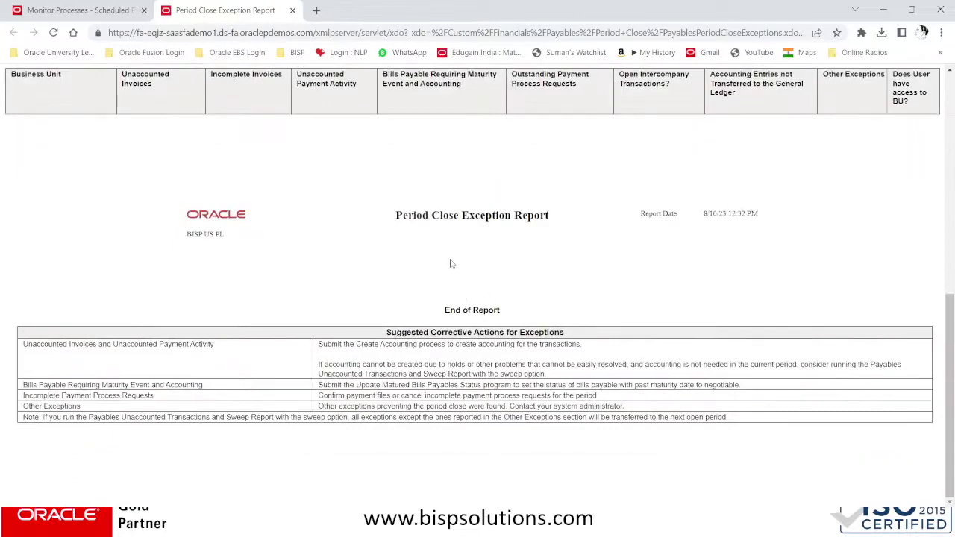
scroll(453, 262, "up", 10)
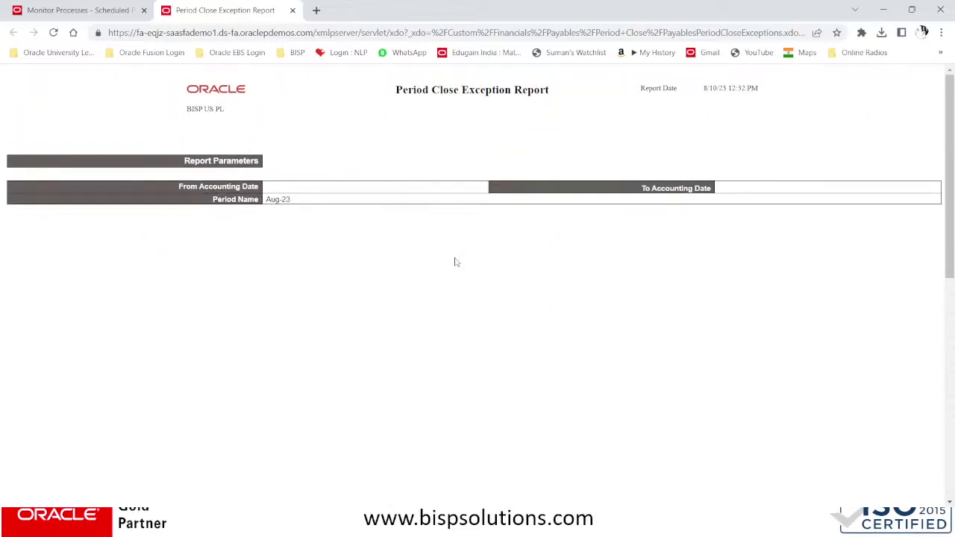
scroll(454, 262, "down", 5)
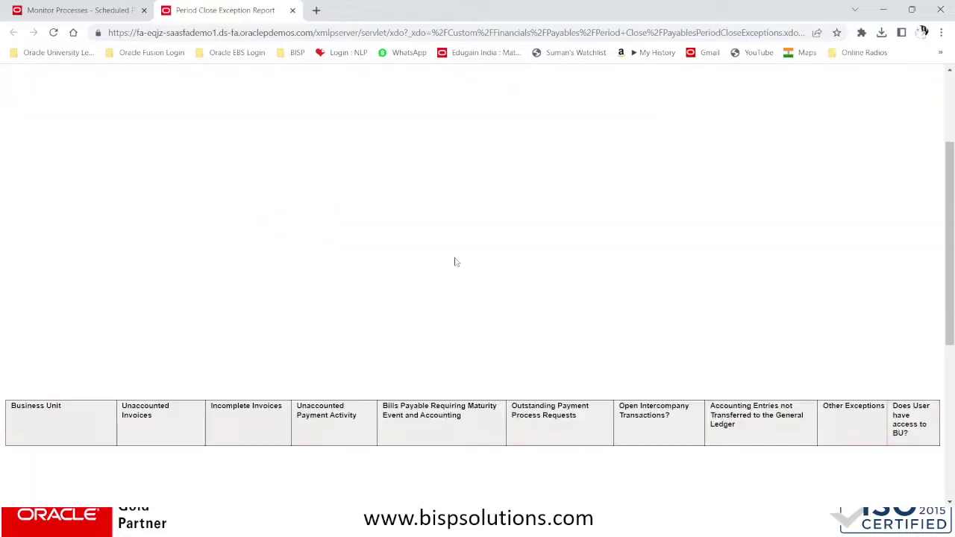
scroll(454, 261, "up", 5)
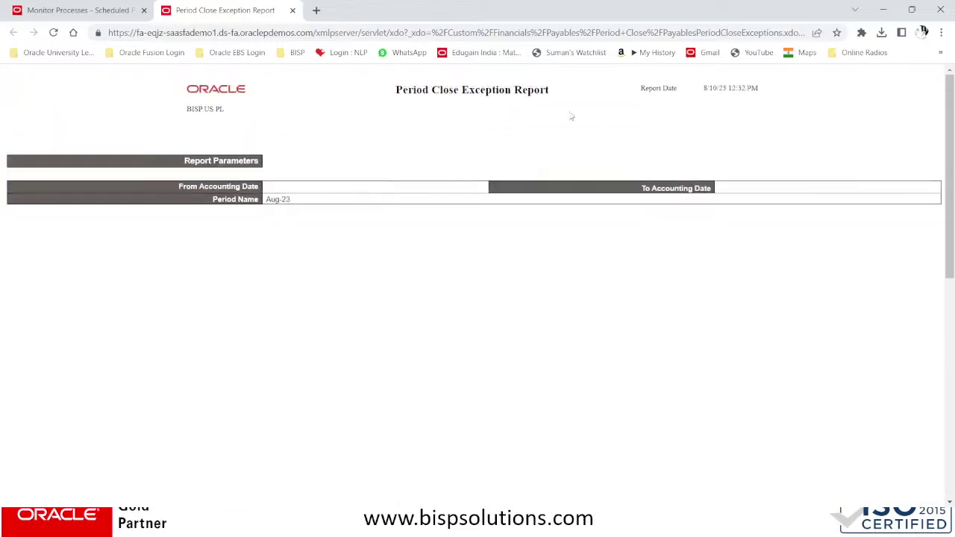
left_click(292, 10)
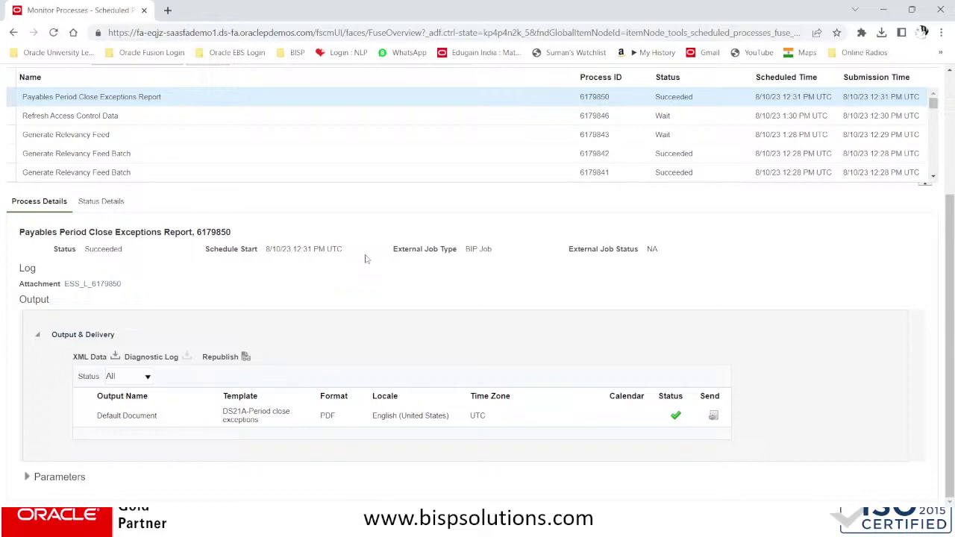
Schedule a new process, replacing the job name with Prepare Payables to General Ledger Reconciliation.
scroll(205, 216, "up", 3)
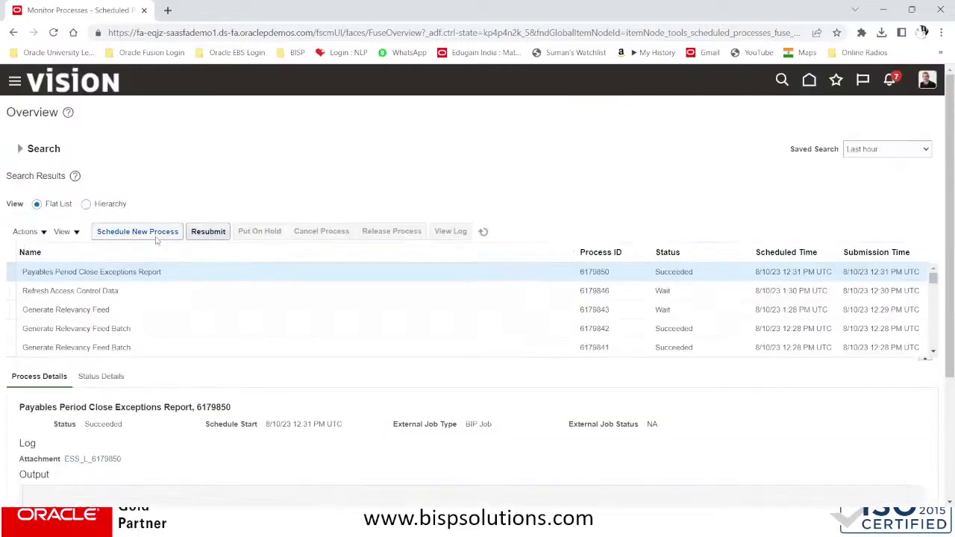
left_click(159, 236)
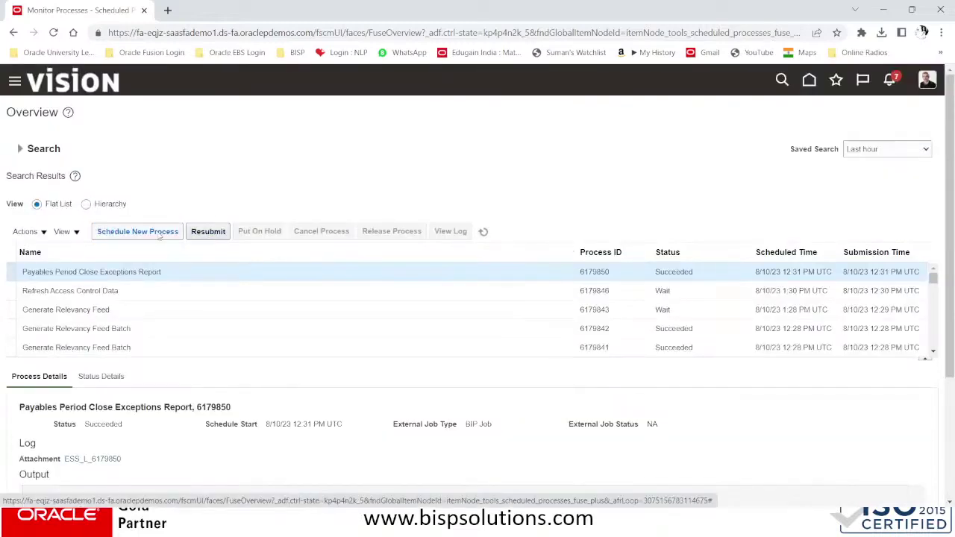
left_click(159, 236)
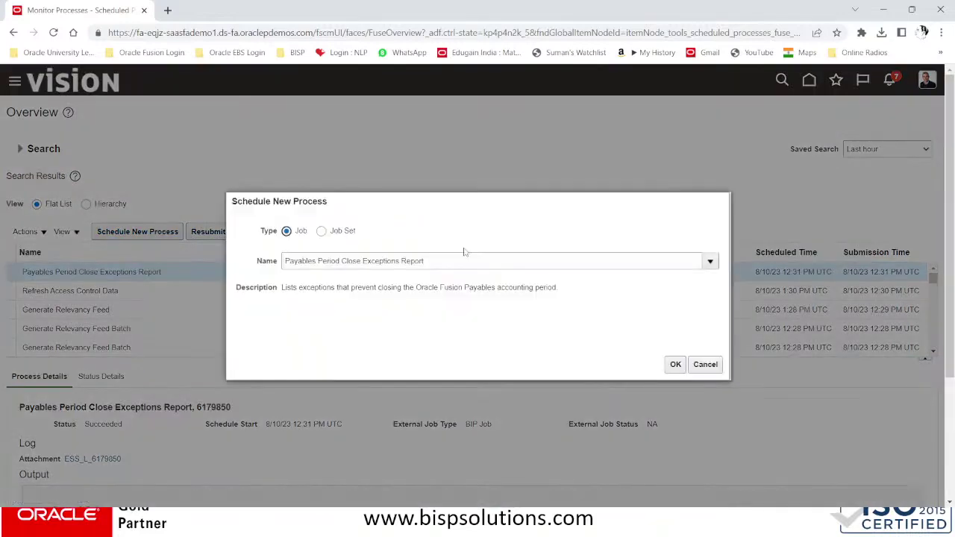
left_click_drag(470, 259, 65, 265)
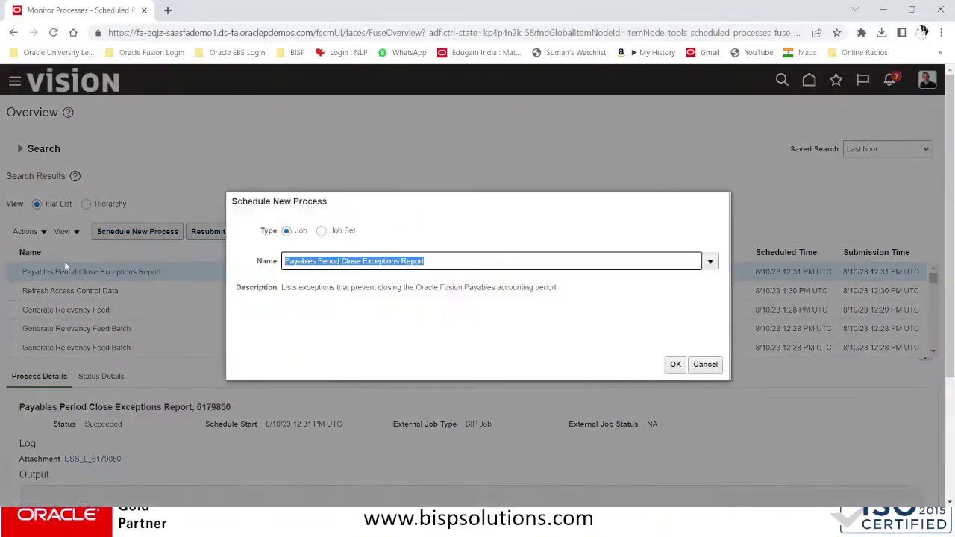
key("BackSpace")
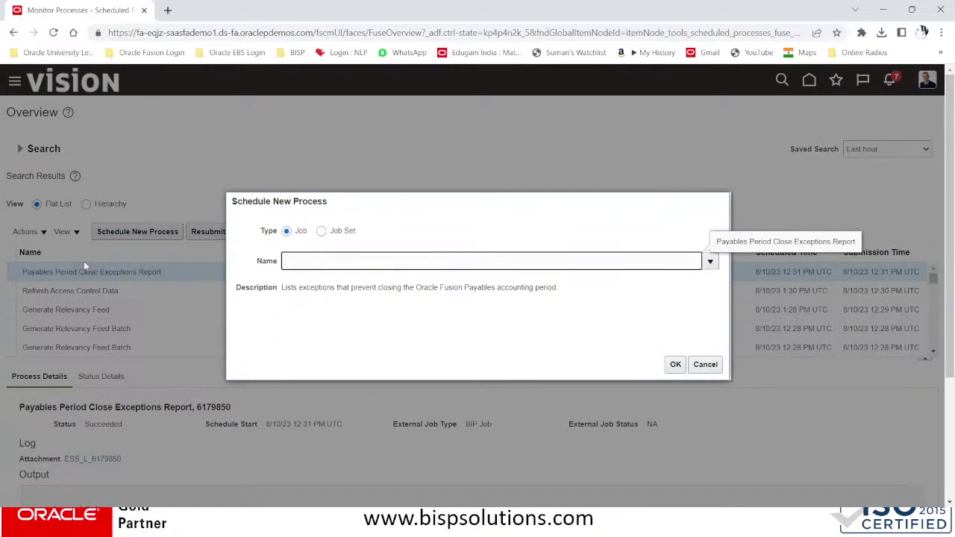
type("PREPARE PAYABLES TO GENERAL")
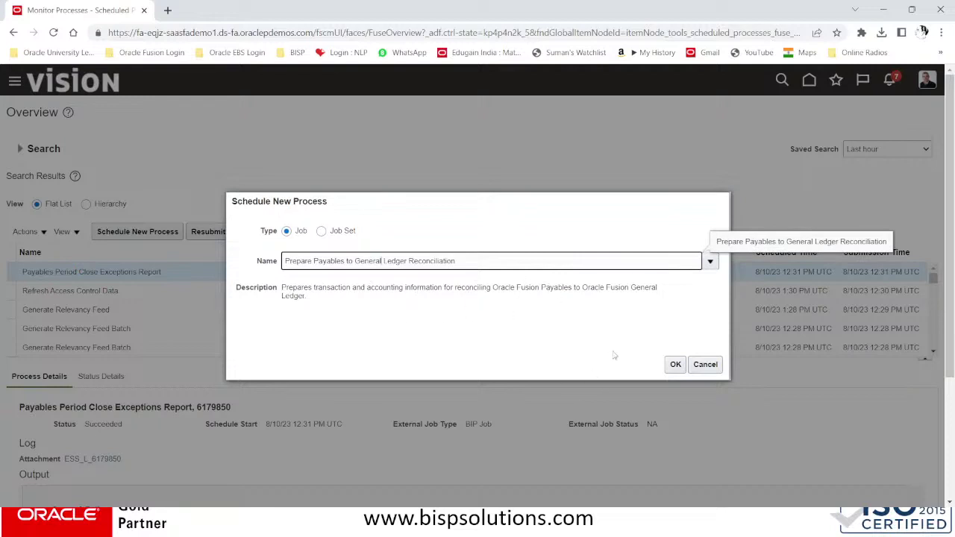
left_click(674, 367)
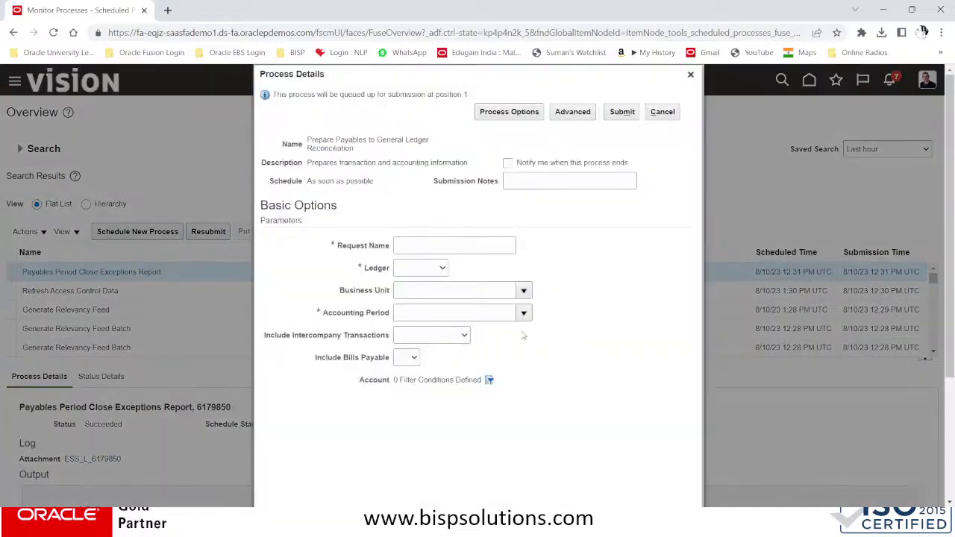
Enter request name 445, ledger BISP US PL, business unit BISP Solutions Inc,Miami and period AUG-23.
left_click(426, 245)
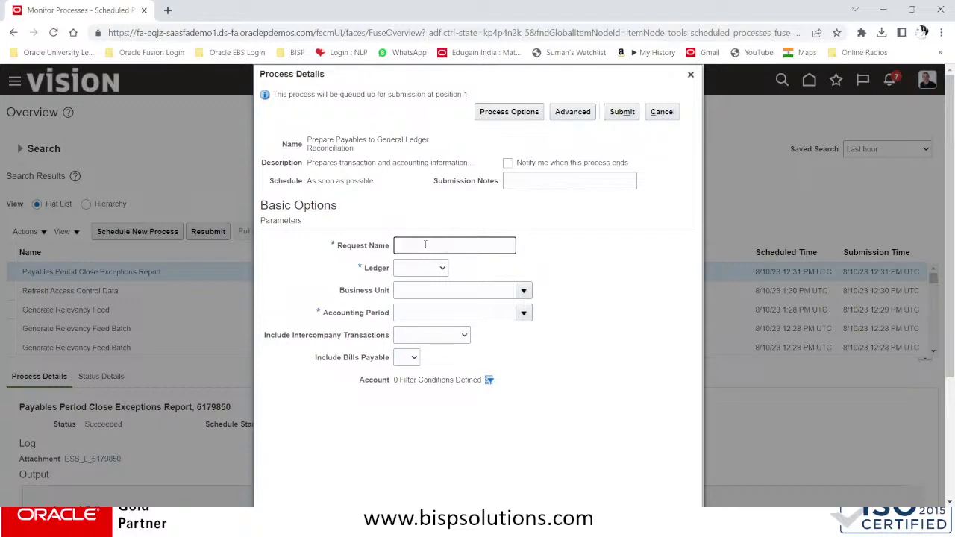
type("445")
key("Tab")
left_click(422, 268)
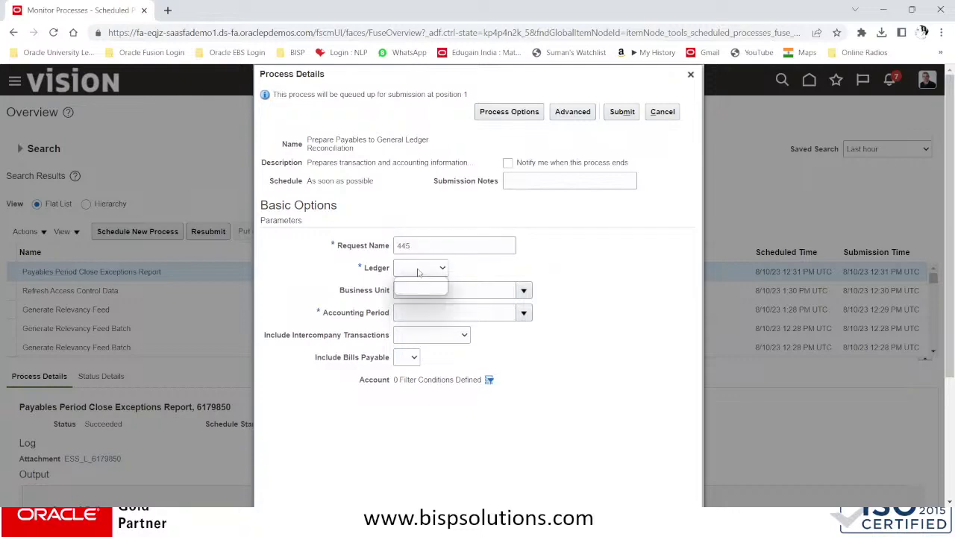
left_click(419, 290)
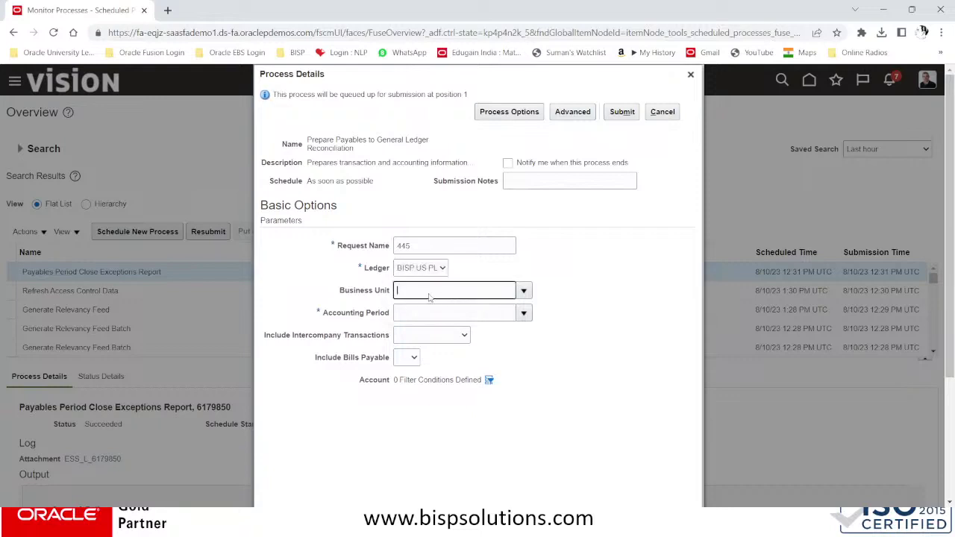
left_click(524, 293)
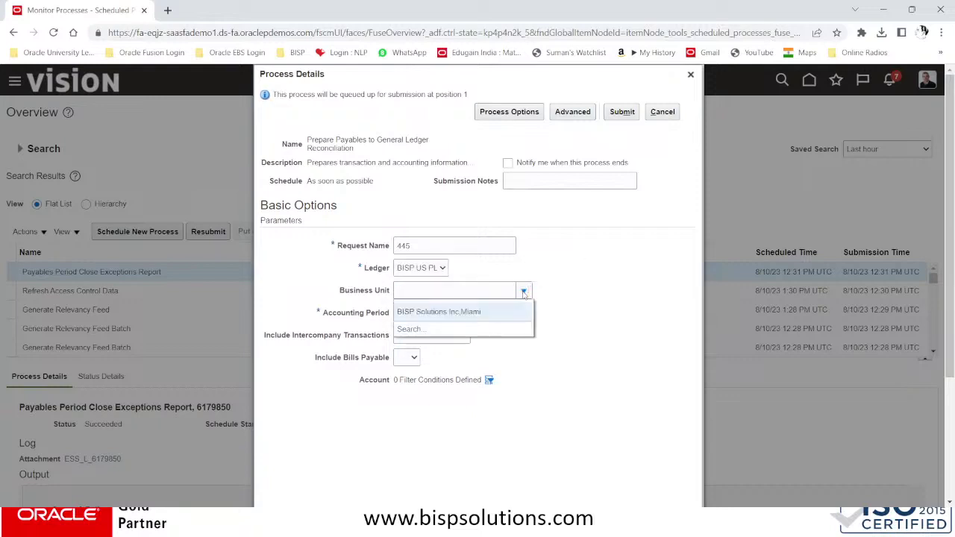
left_click(463, 311)
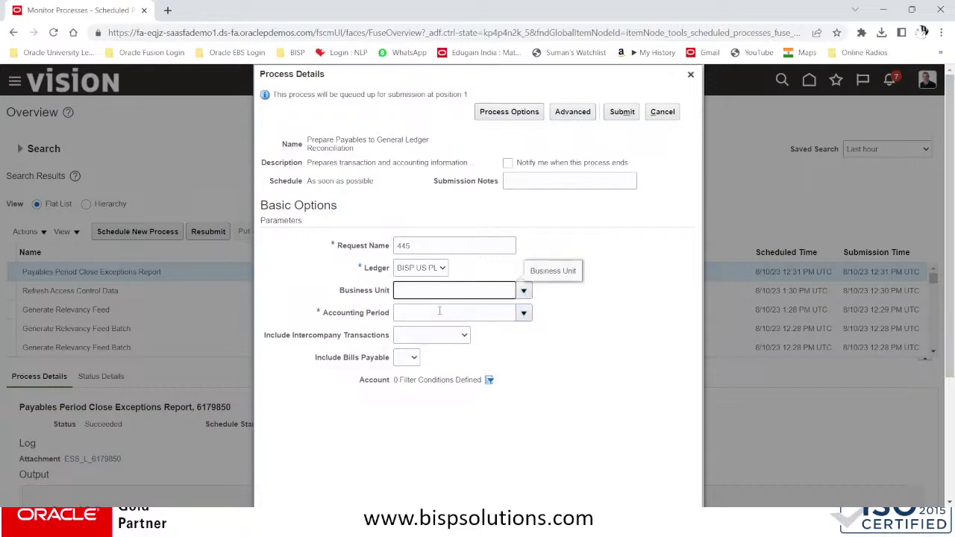
left_click(440, 312)
left_click(524, 313)
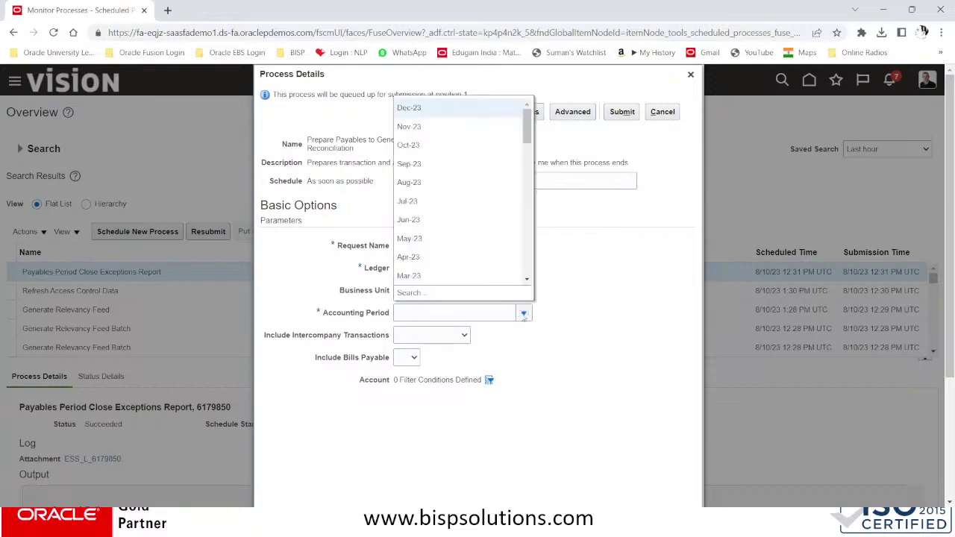
left_click(420, 311)
type("AUG")
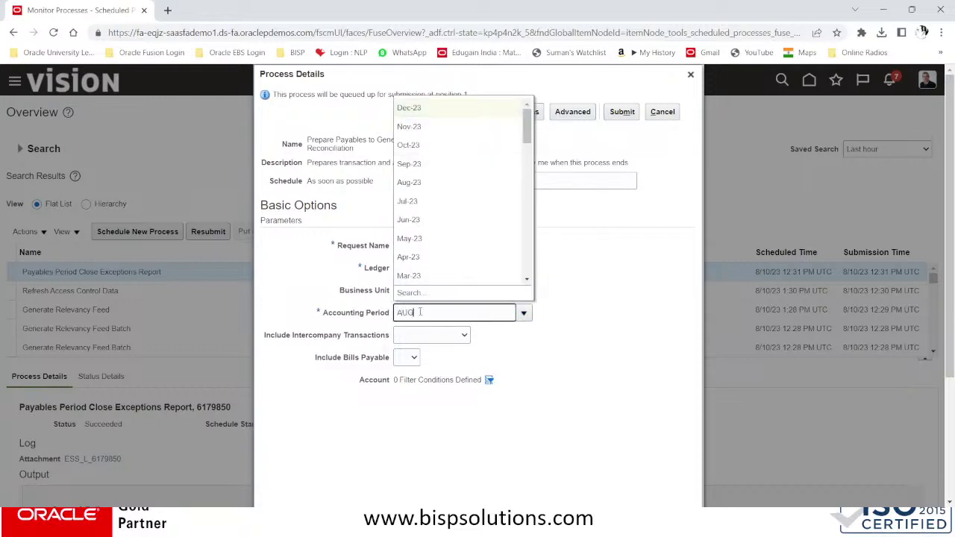
type("-23")
key("Tab")
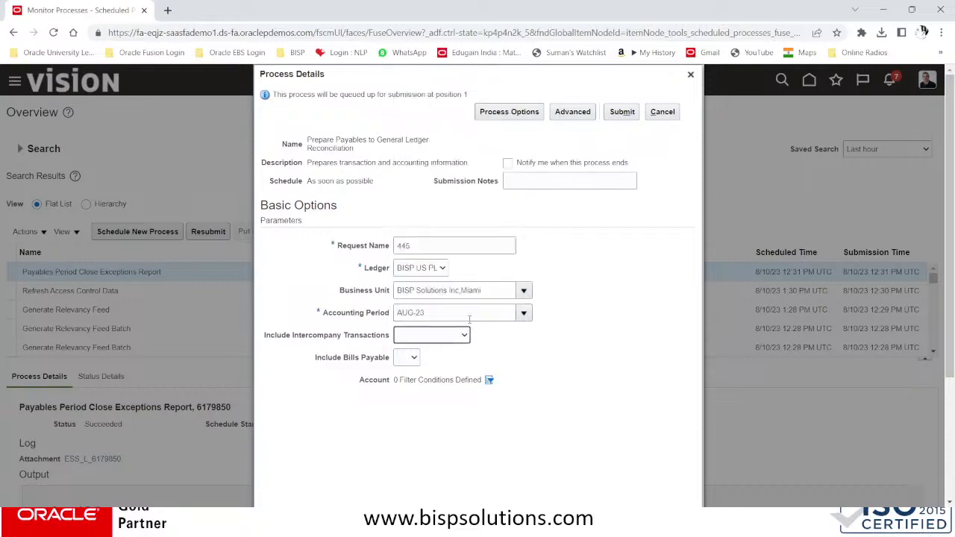
Leave intercompany transactions and bills payable blank, then open the Account filter's field list.
left_click(458, 337)
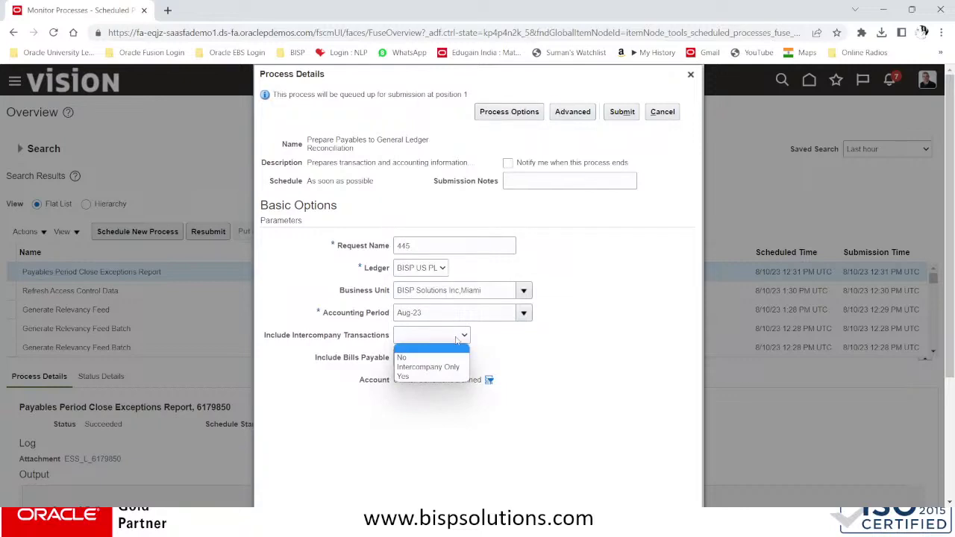
left_click(427, 367)
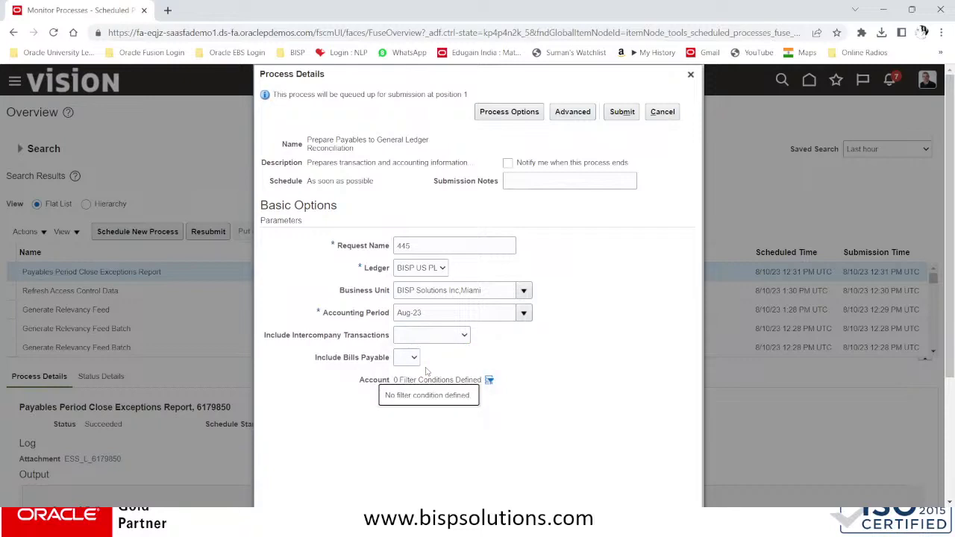
left_click(413, 337)
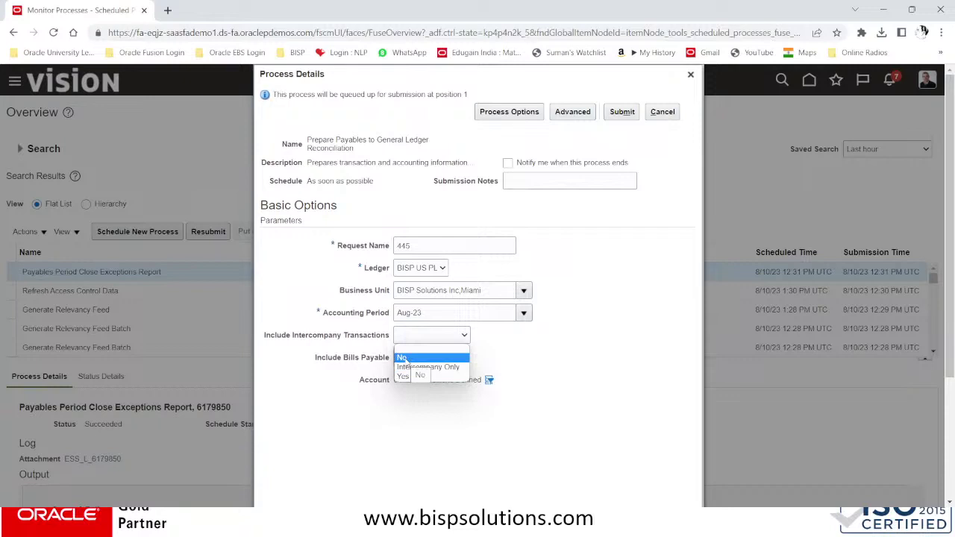
left_click(407, 347)
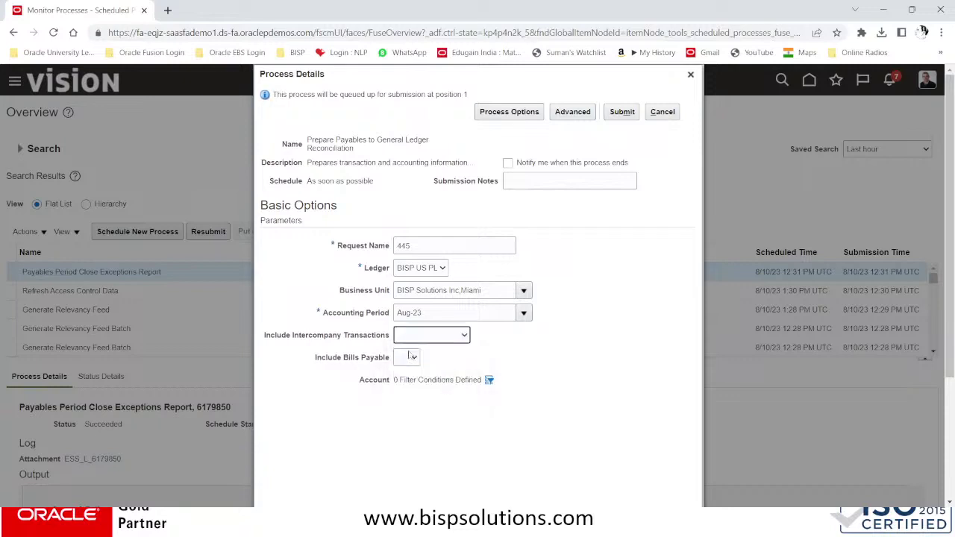
left_click(415, 358)
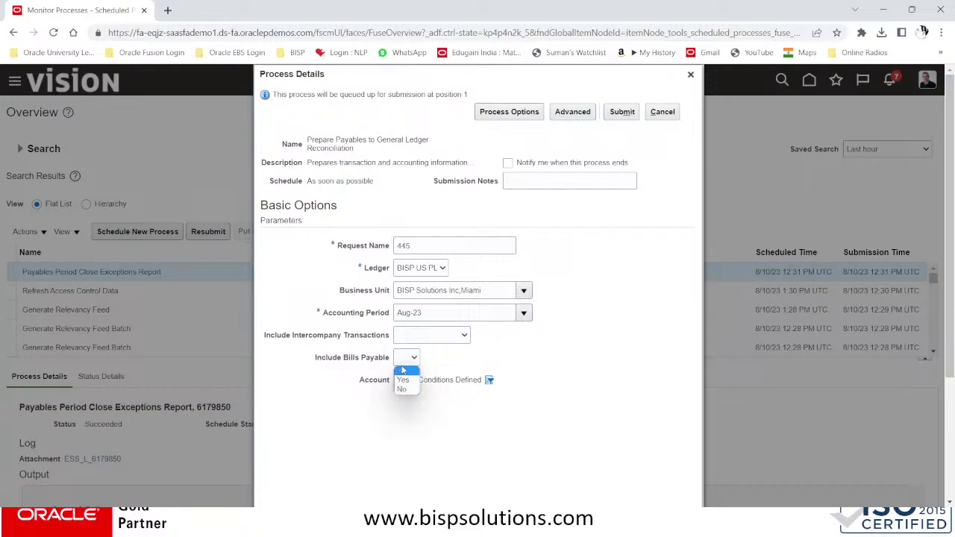
left_click(411, 373)
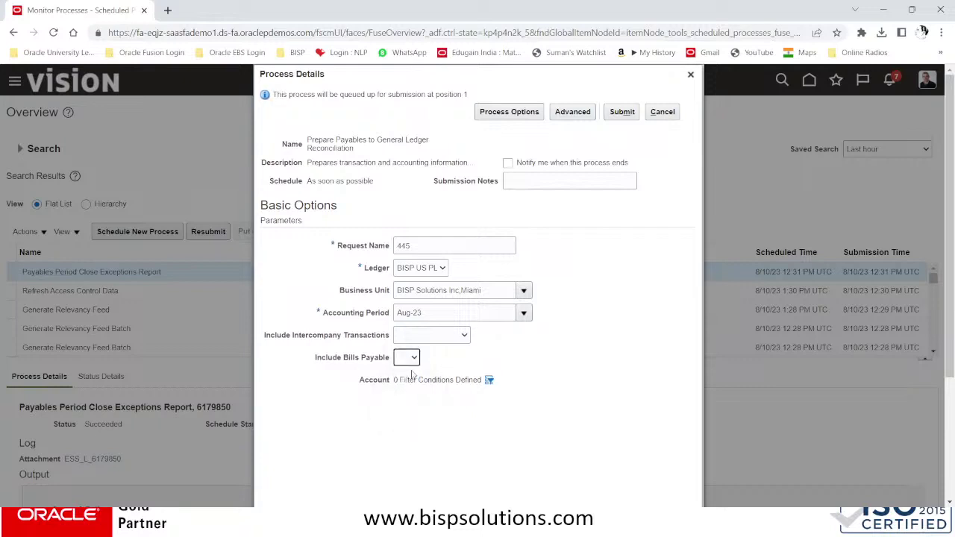
left_click(487, 382)
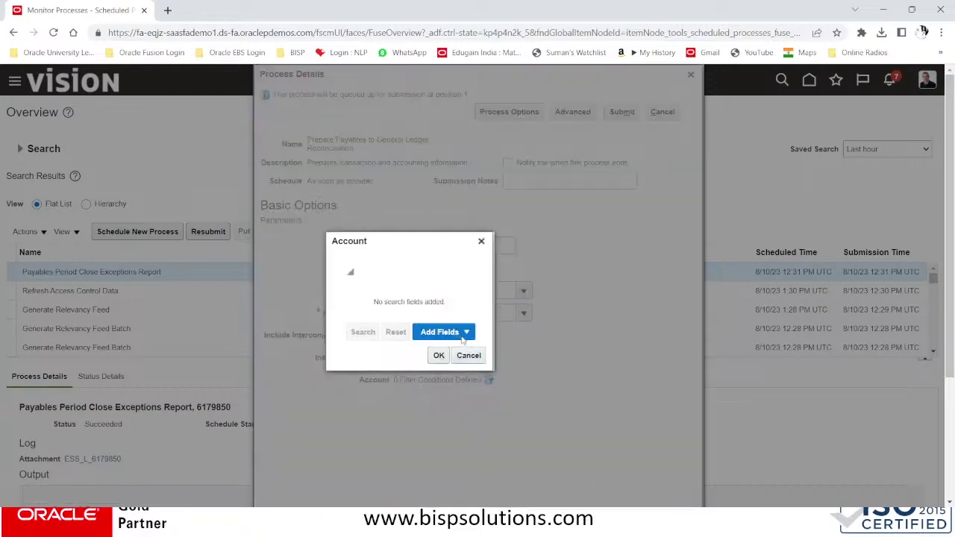
left_click(463, 339)
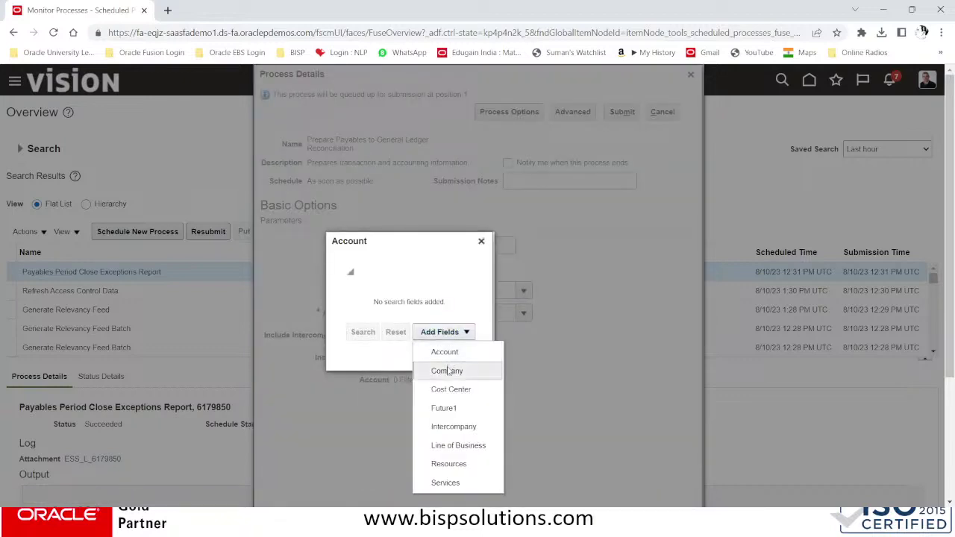
Add an Account filter equal to 21010 Accounts Payable, found by searching descriptions for ACCOUNT.
left_click(445, 354)
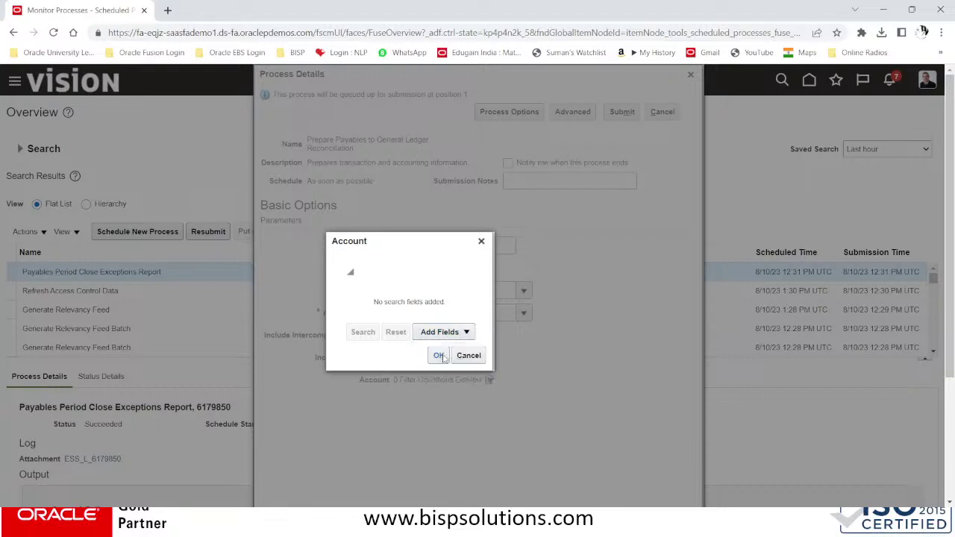
left_click(419, 312)
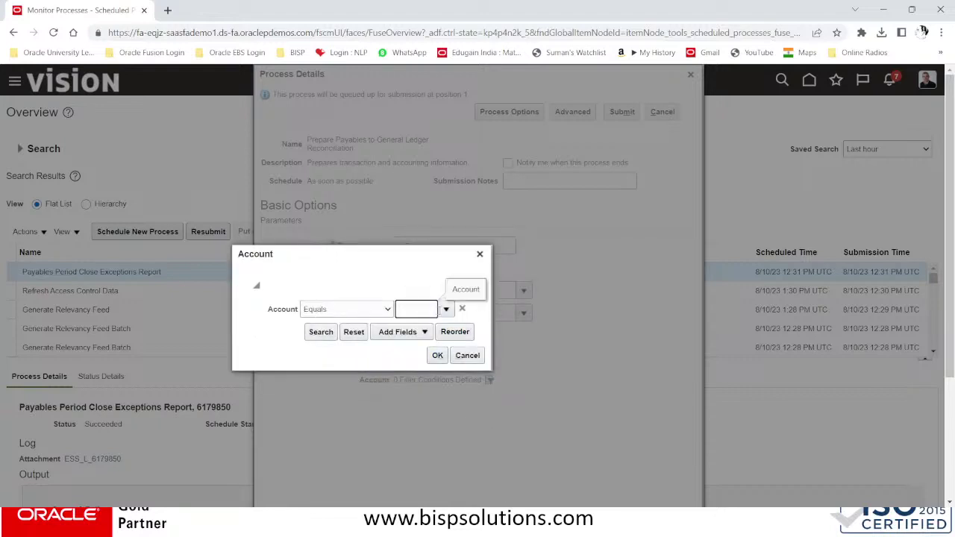
left_click(445, 309)
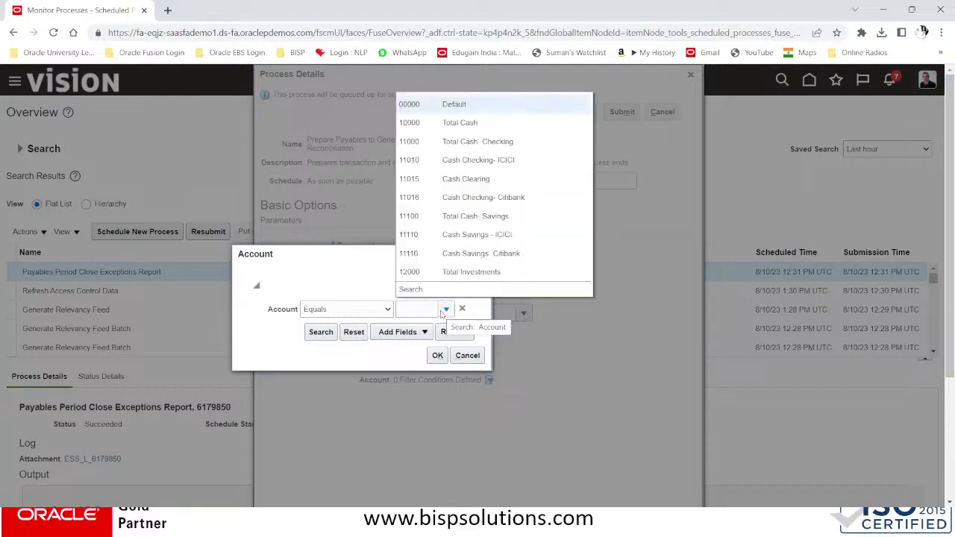
left_click(409, 289)
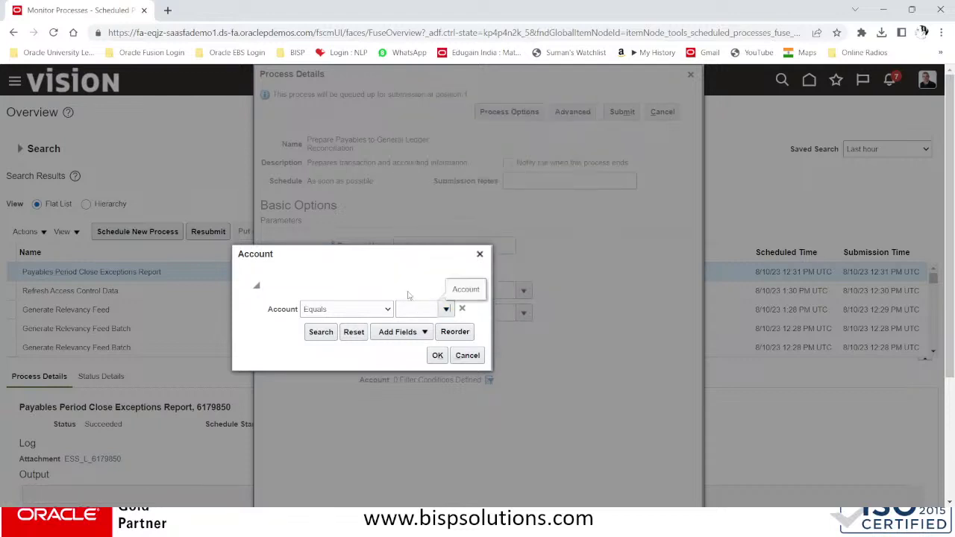
left_click(458, 286)
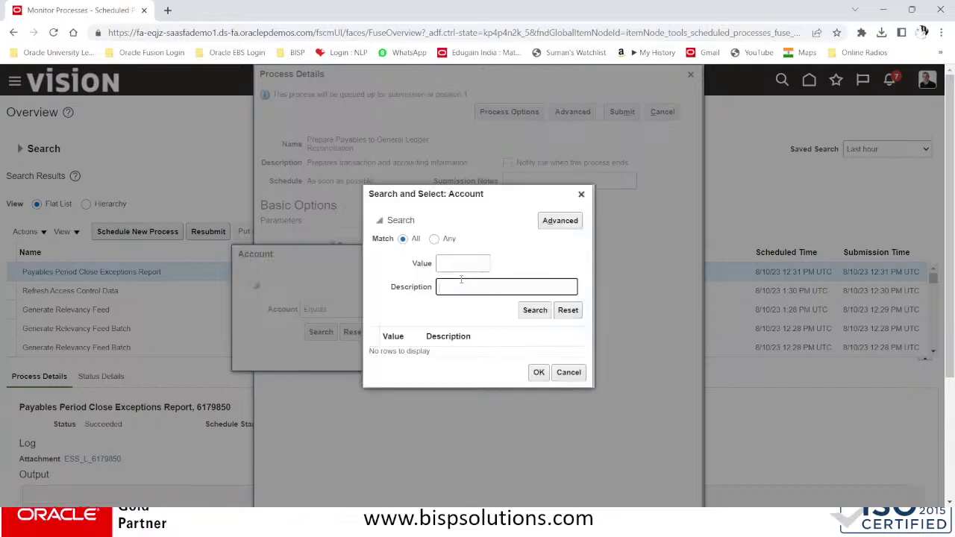
type("ACCOUNT")
left_click(535, 311)
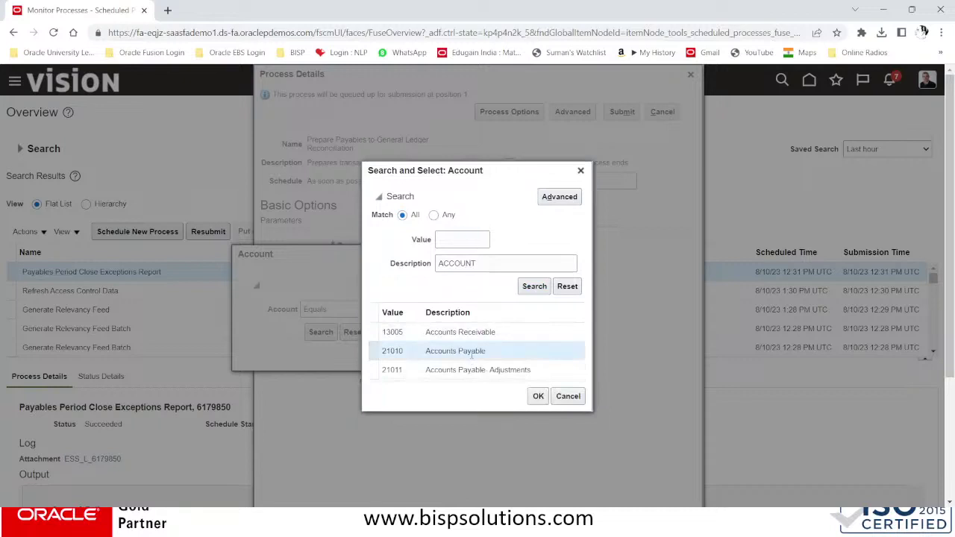
left_click(540, 399)
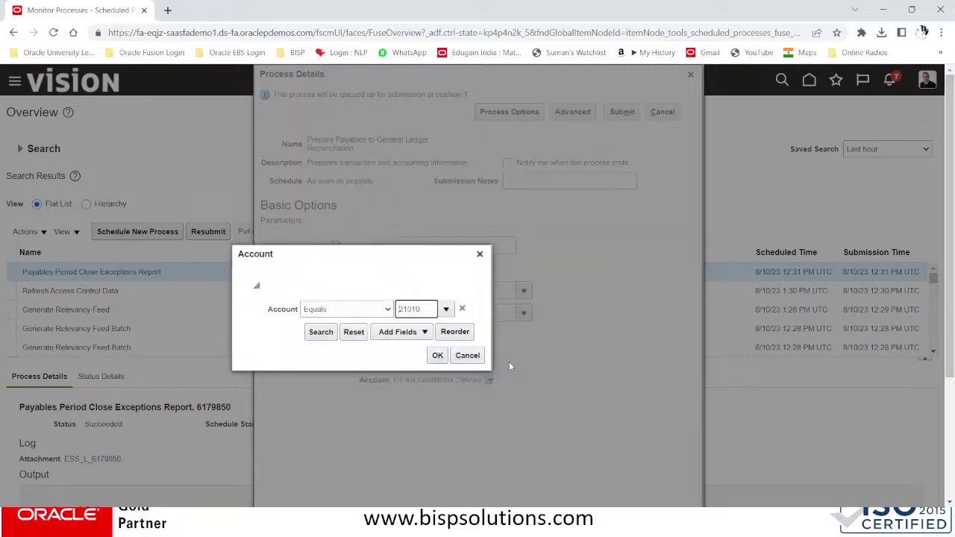
left_click(438, 355)
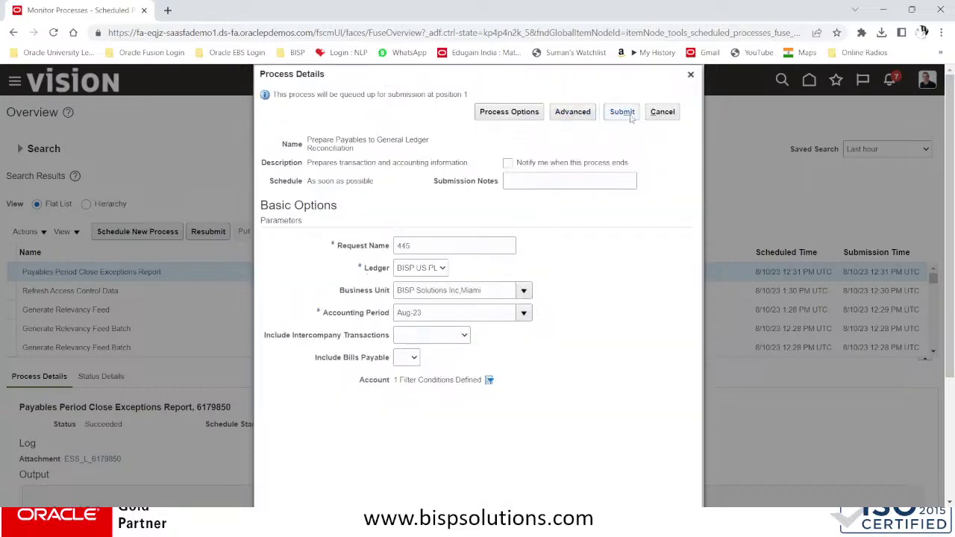
Submit the reconciliation job, refresh until its subprocesses show Succeeded, and switch to Hierarchy view.
left_click(627, 113)
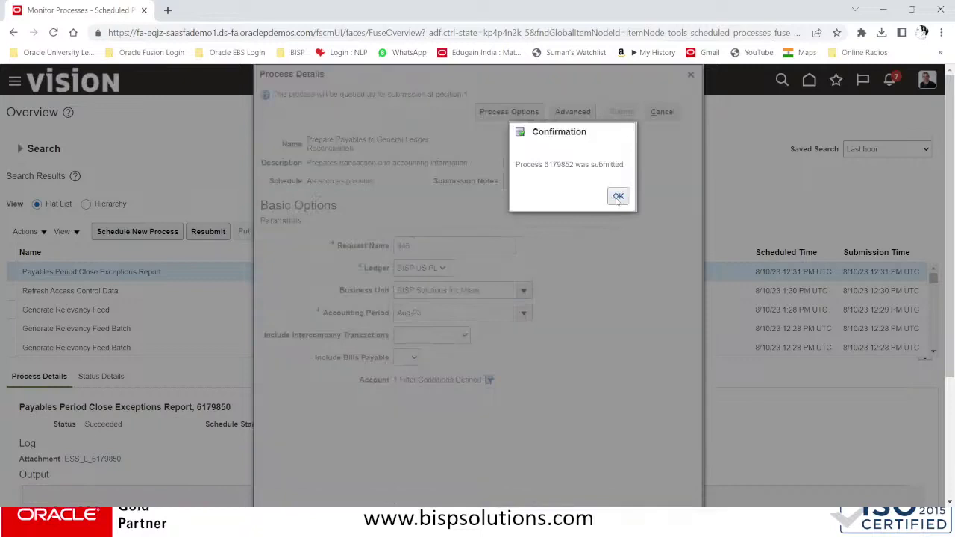
left_click(618, 197)
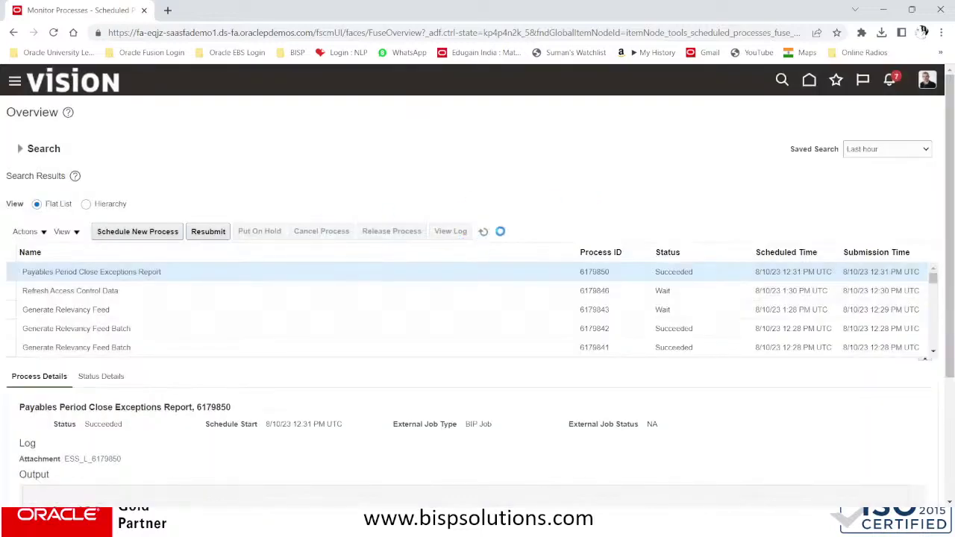
left_click(485, 232)
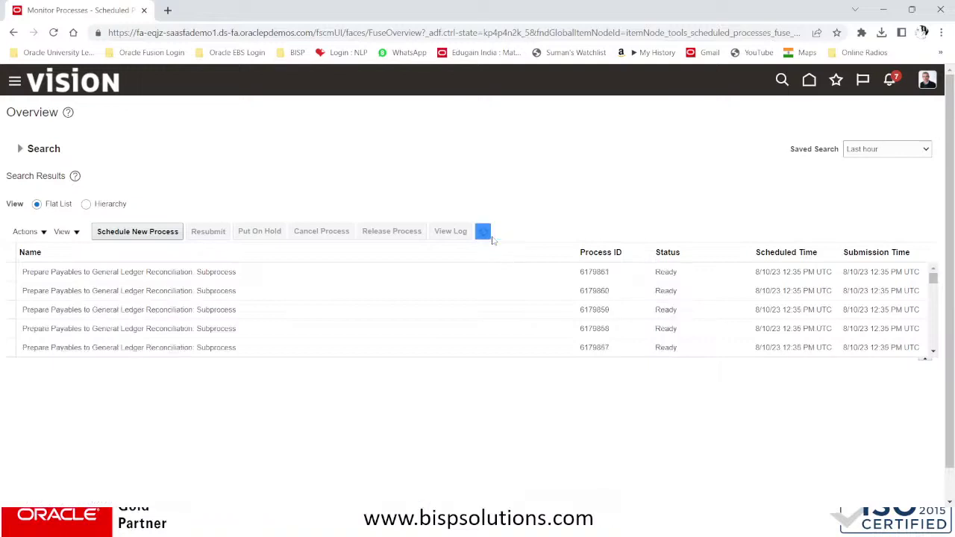
left_click(485, 233)
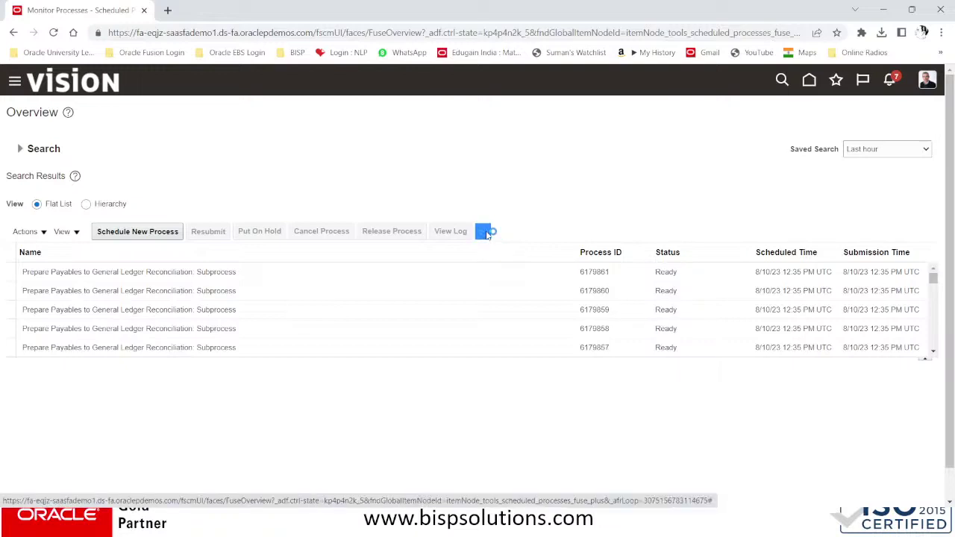
left_click(489, 234)
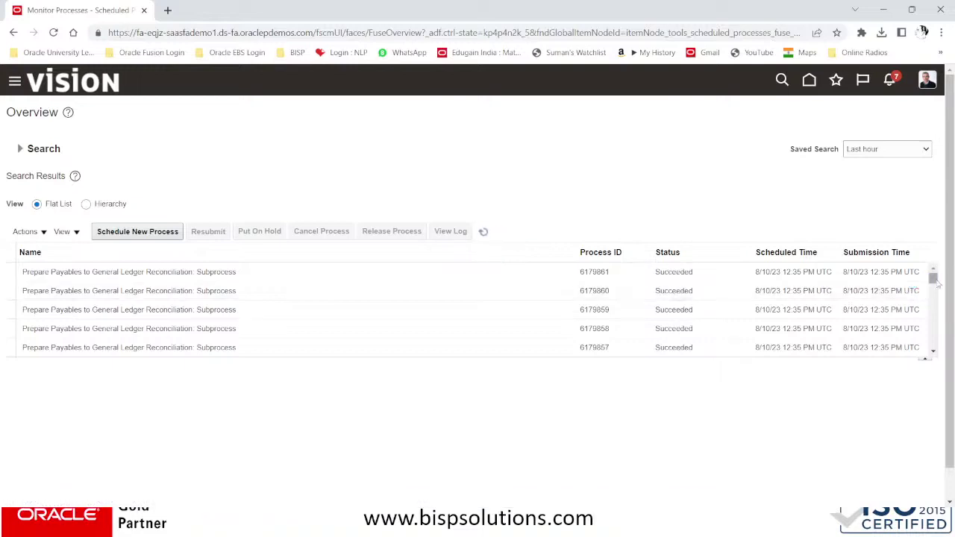
left_click(86, 204)
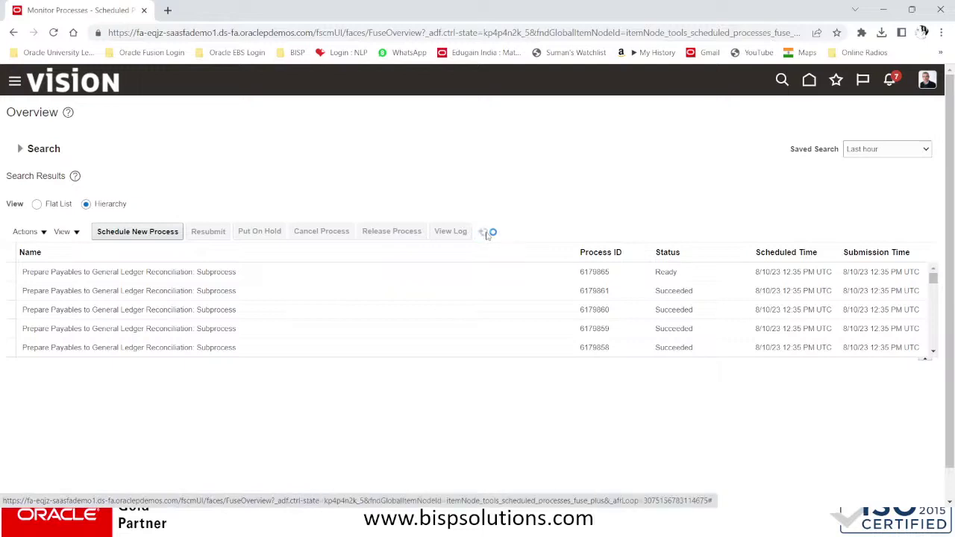
Refresh until process 6179852 shows Succeeded, then expand it to see its subprocesses and details.
left_click(487, 233)
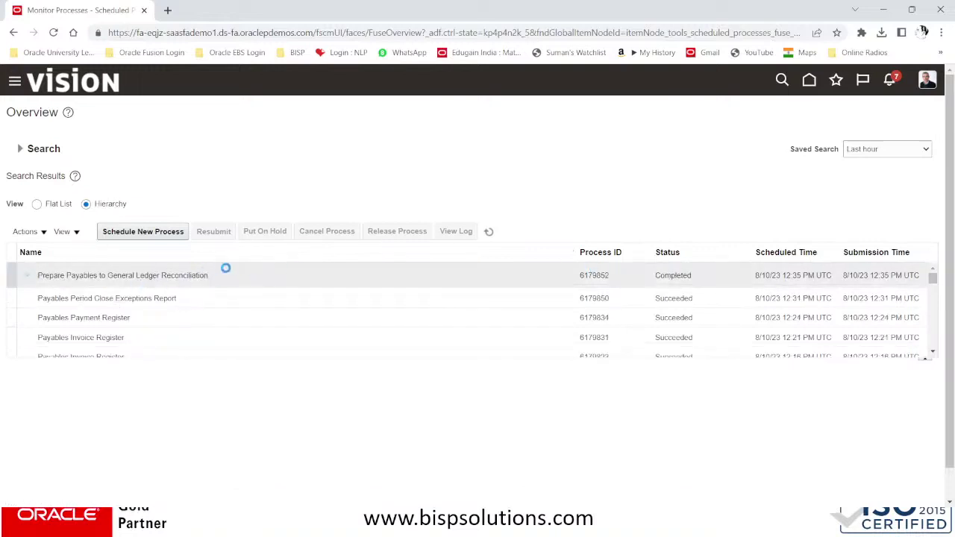
left_click(489, 233)
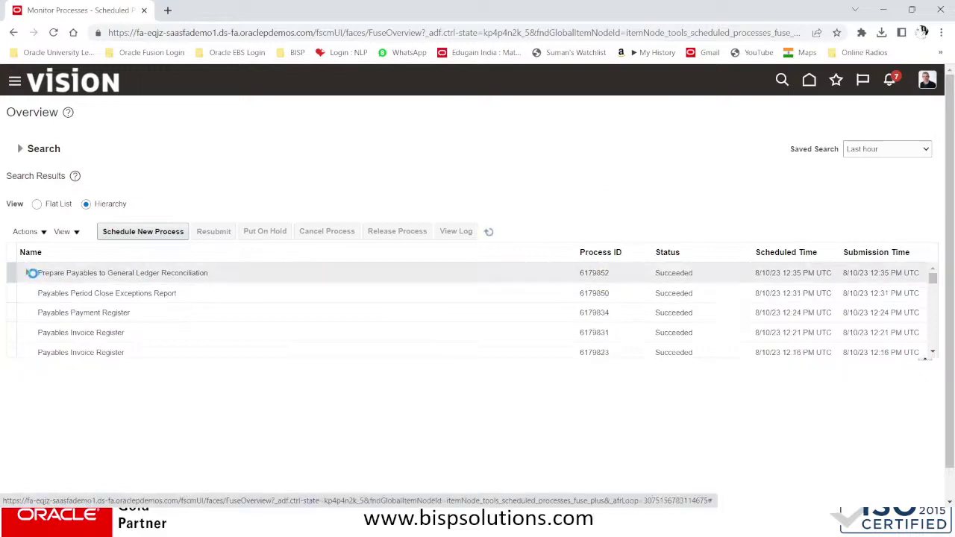
left_click(783, 316)
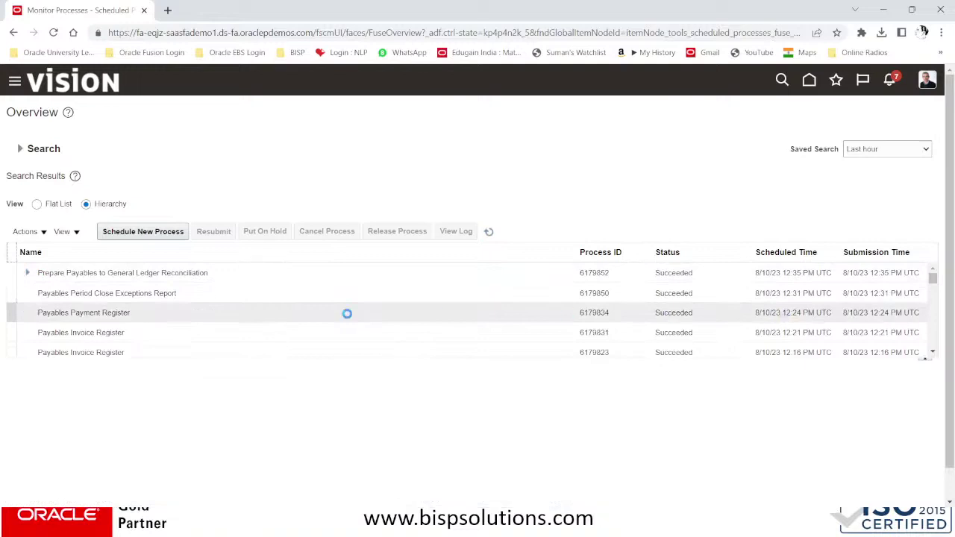
left_click(206, 274)
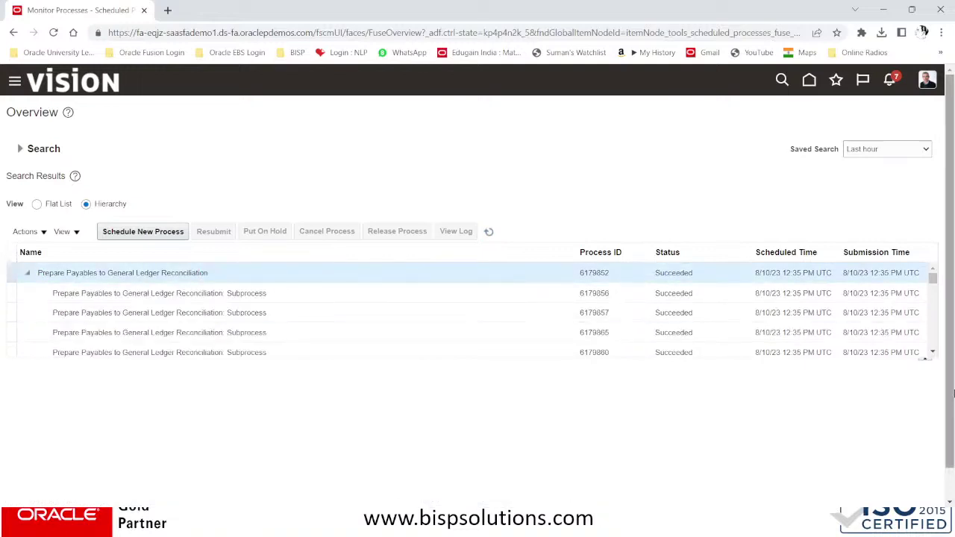
left_click_drag(952, 393, 952, 409)
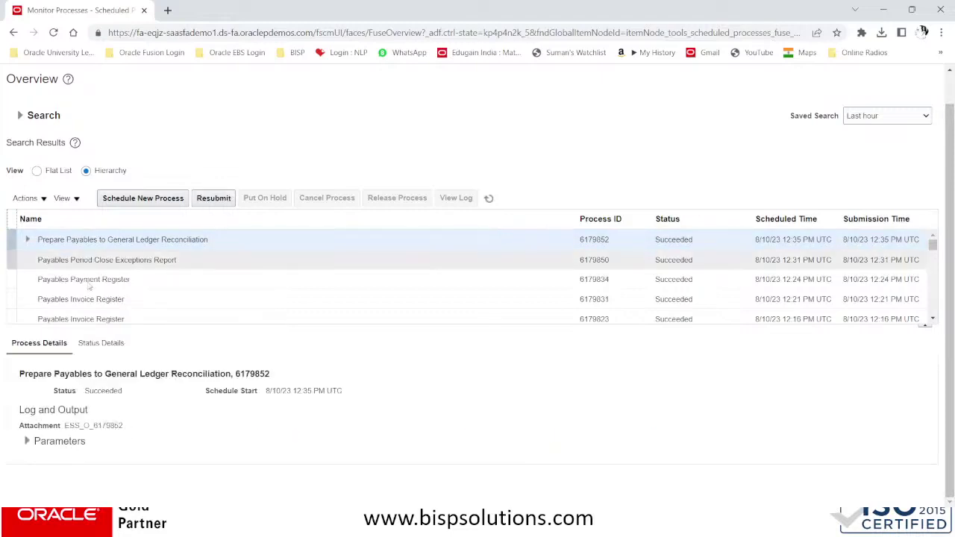
scroll(15, 82, "up", 1)
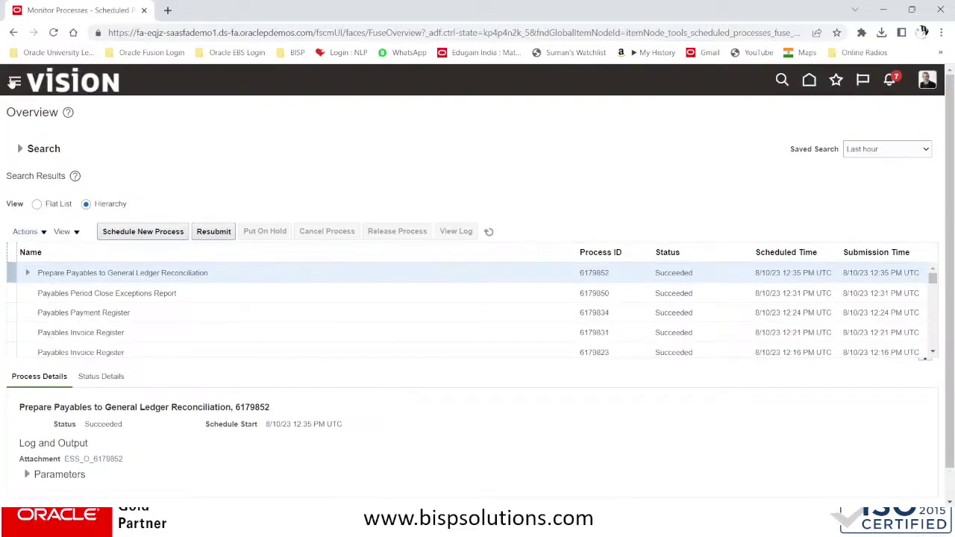
Go to Payables > Invoices from the Navigator and show the Tasks panel.
left_click(128, 273)
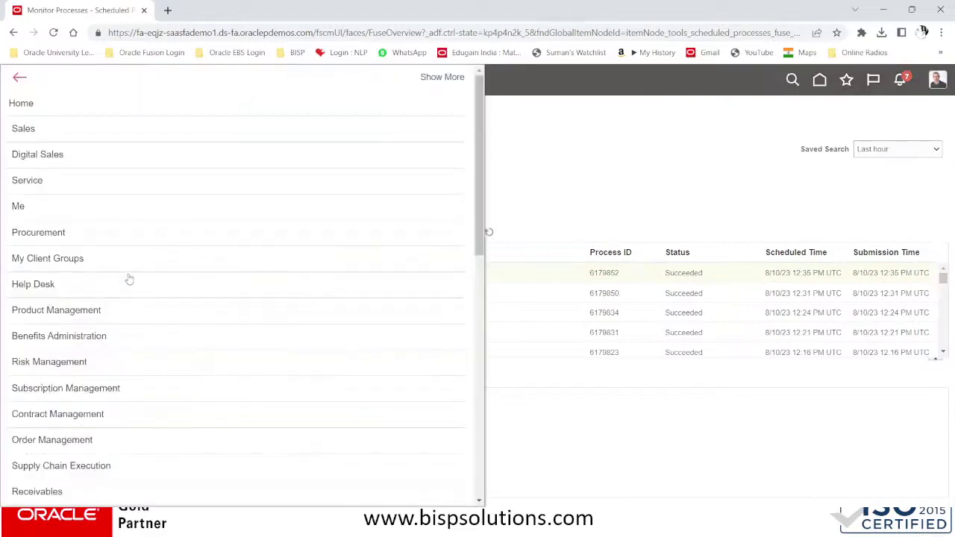
scroll(156, 354, "down", 3)
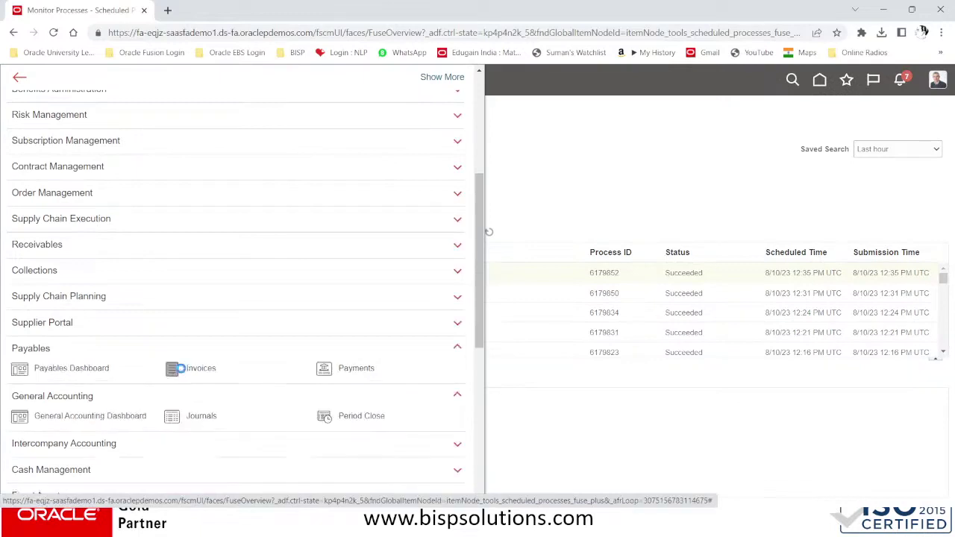
left_click(179, 368)
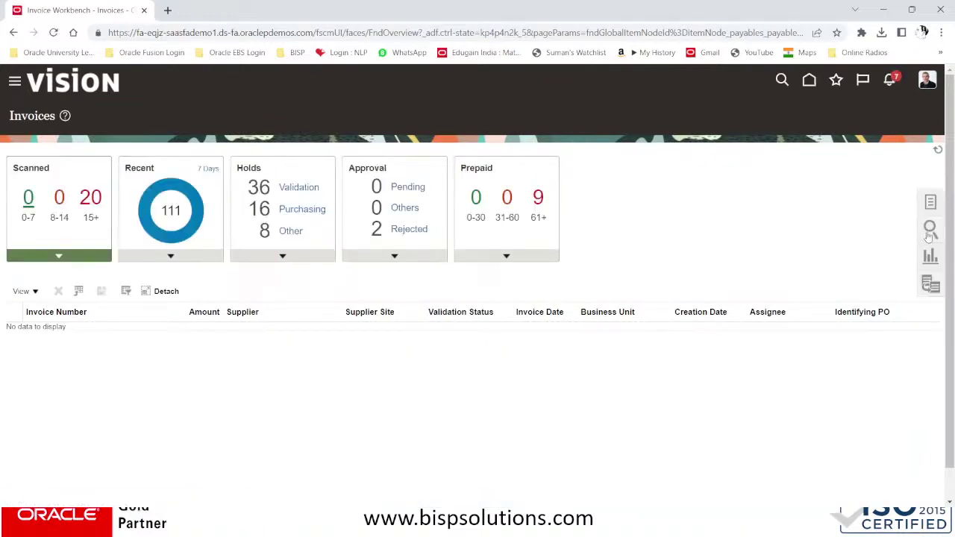
left_click(932, 202)
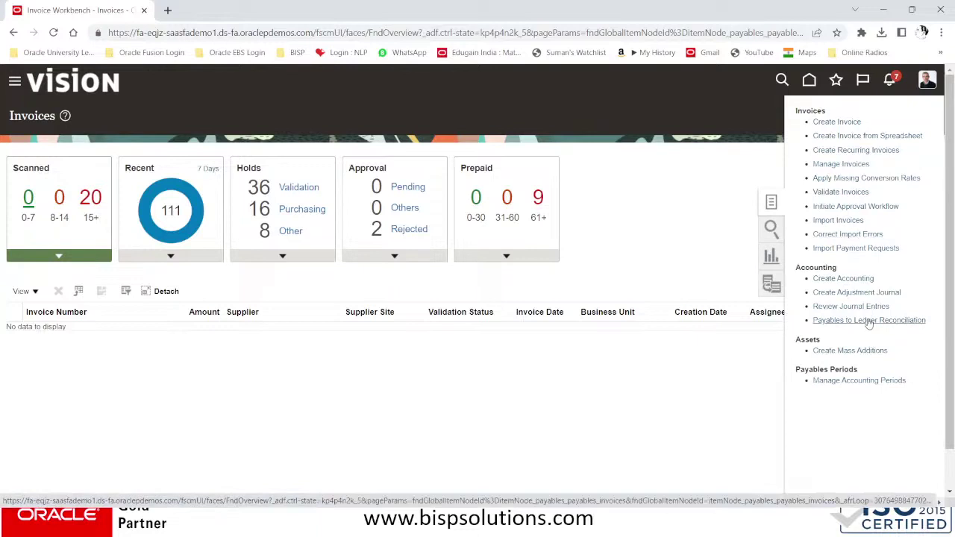
Advance the PowerPoint slide show to the 'Thank You!' slide, then switch to YouTube Studio.
key("alt+Tab")
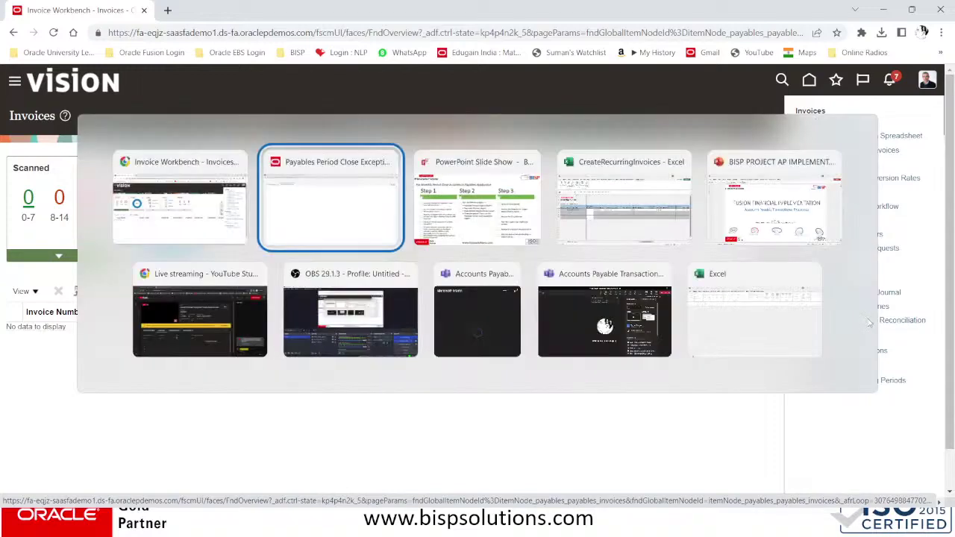
key("alt+Tab")
key("Right")
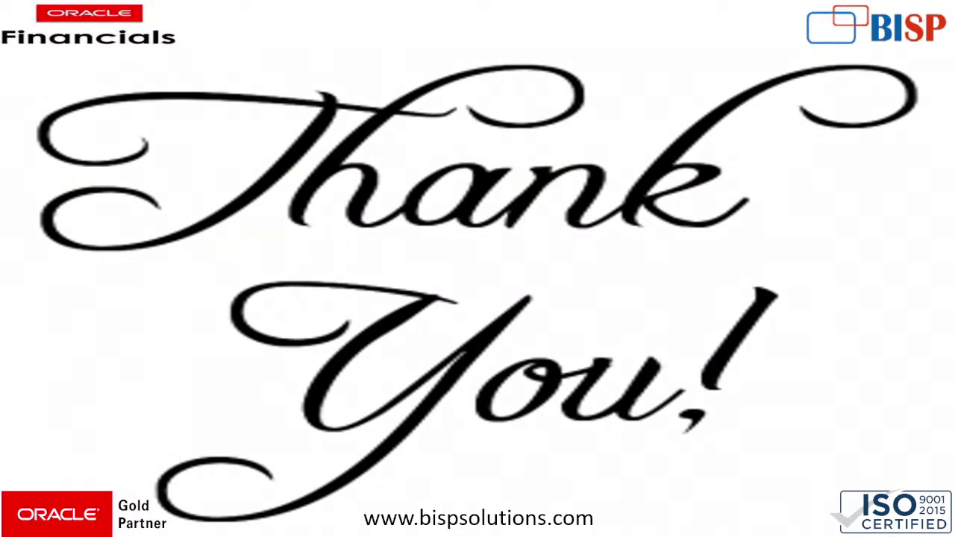
key("alt+Tab")
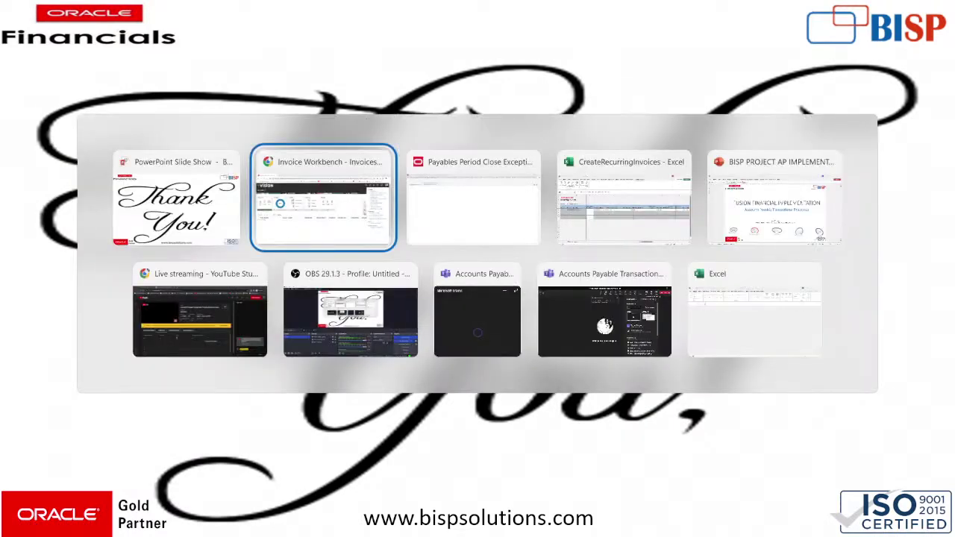
key("alt+Tab")
key("alt+Tab")
key("alt+Tab")
key("alt+Tab")
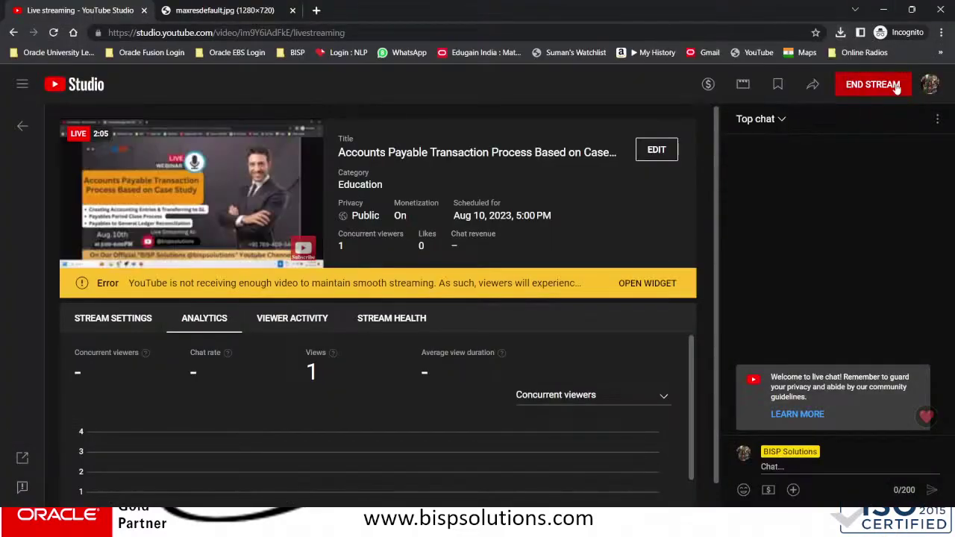
Begin ending the live stream, then copy a full-screen screenshot of the stream dashboard.
left_click(898, 87)
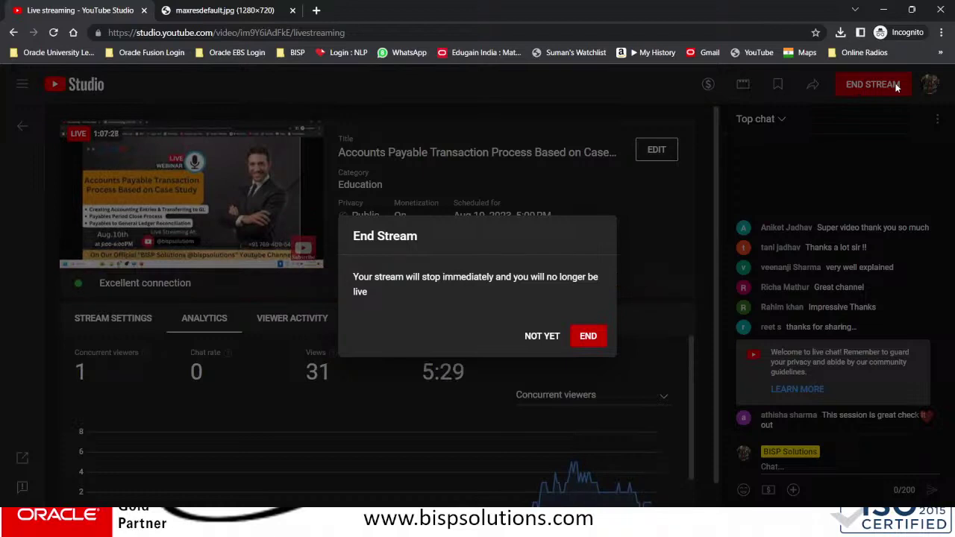
key("Print")
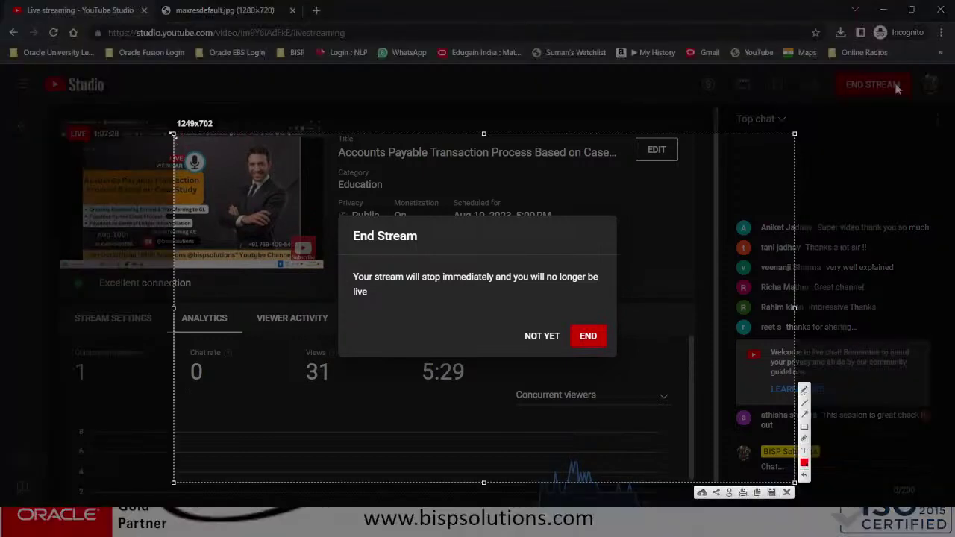
left_click_drag(173, 134, 3, 63)
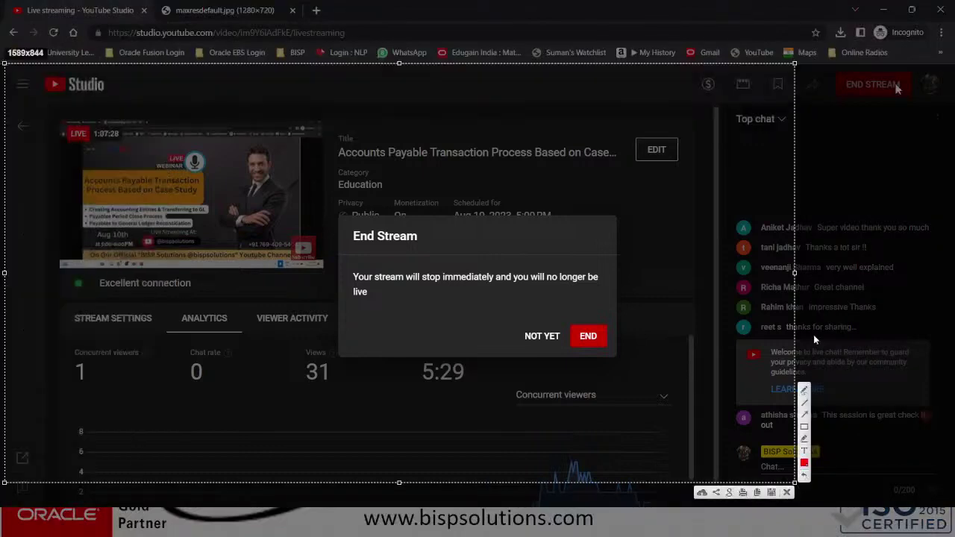
left_click_drag(795, 340, 953, 339)
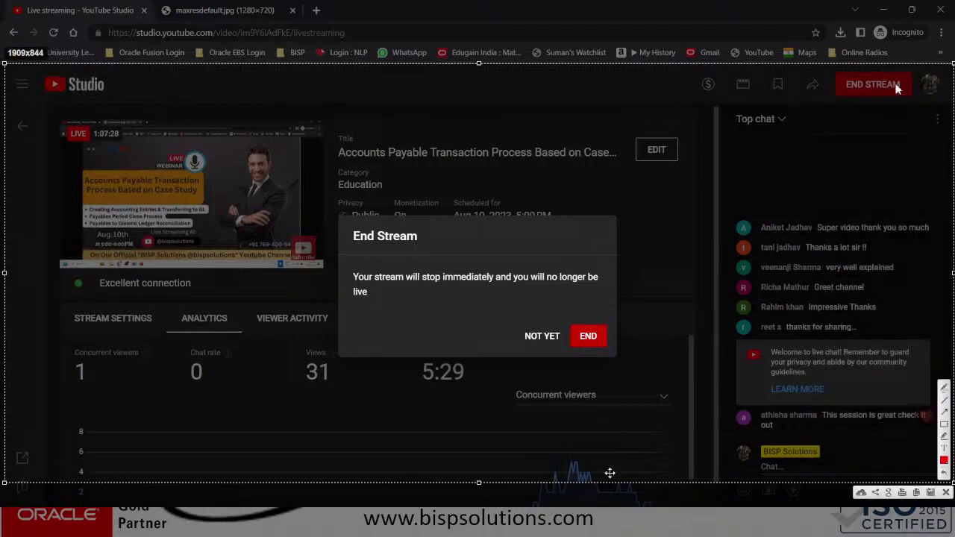
left_click_drag(477, 481, 479, 507)
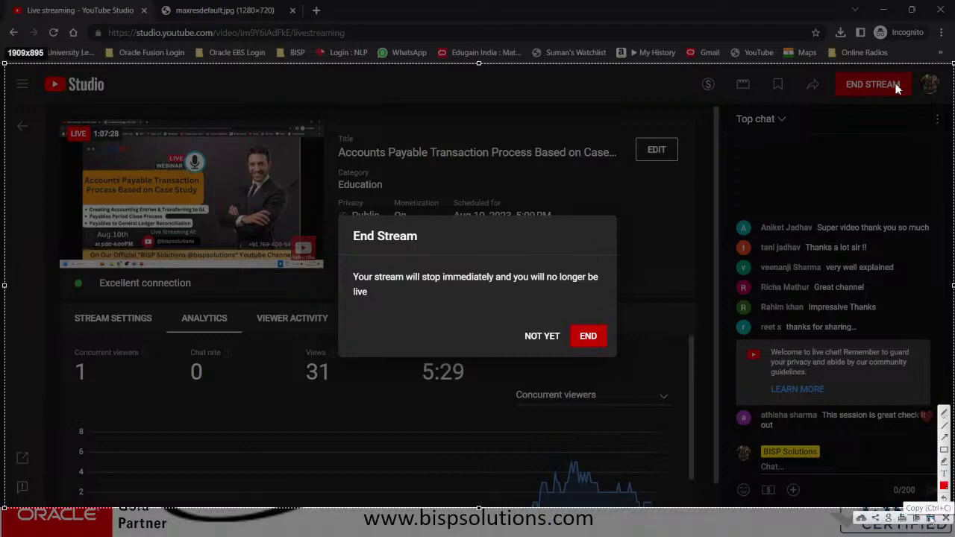
left_click(930, 518)
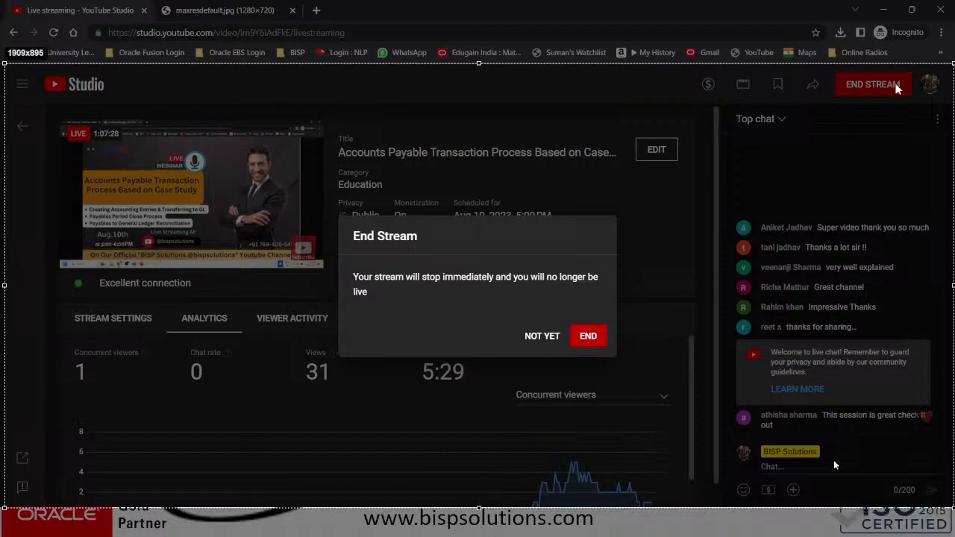